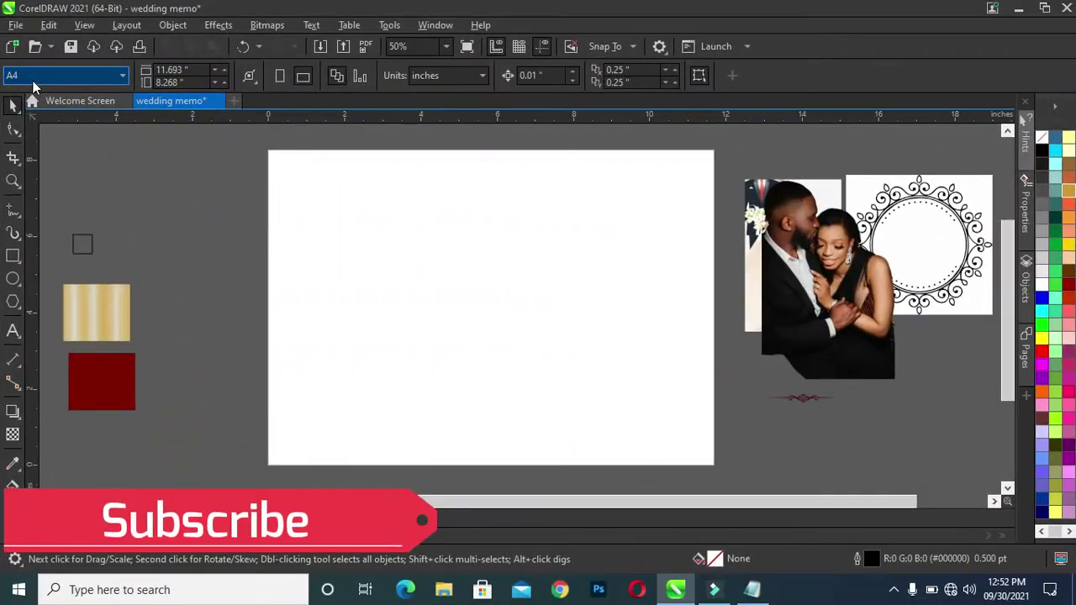
Draw an 11.693 × 8.268 in rectangle covering the page and drag a vertical guide toward its centre
key("F6")
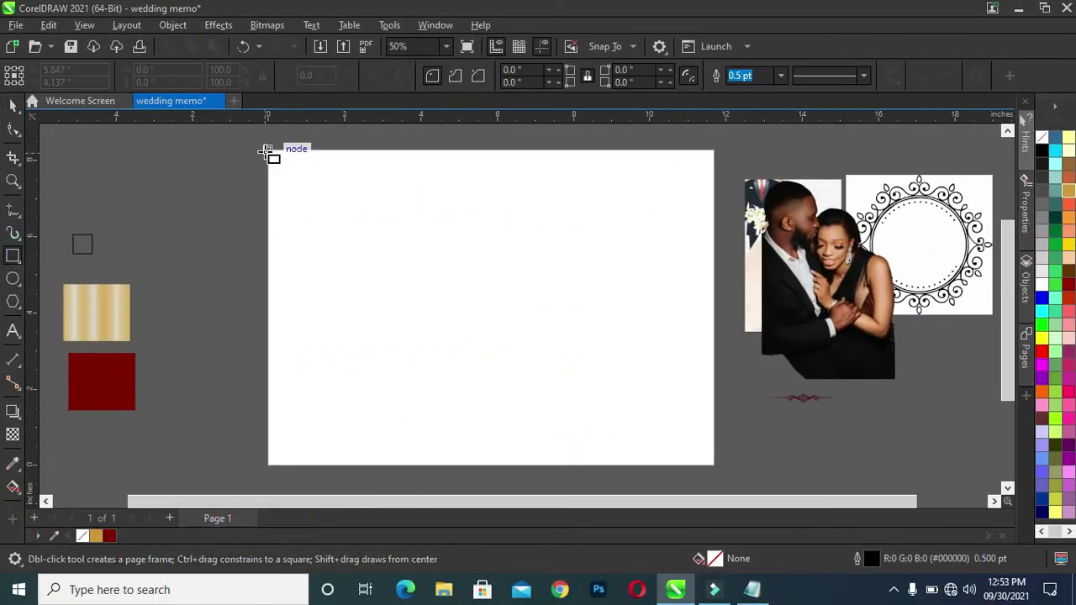
mouse_move(268, 150)
left_mouse_down()
mouse_move(664, 403)
mouse_move(713, 464)
left_mouse_up()
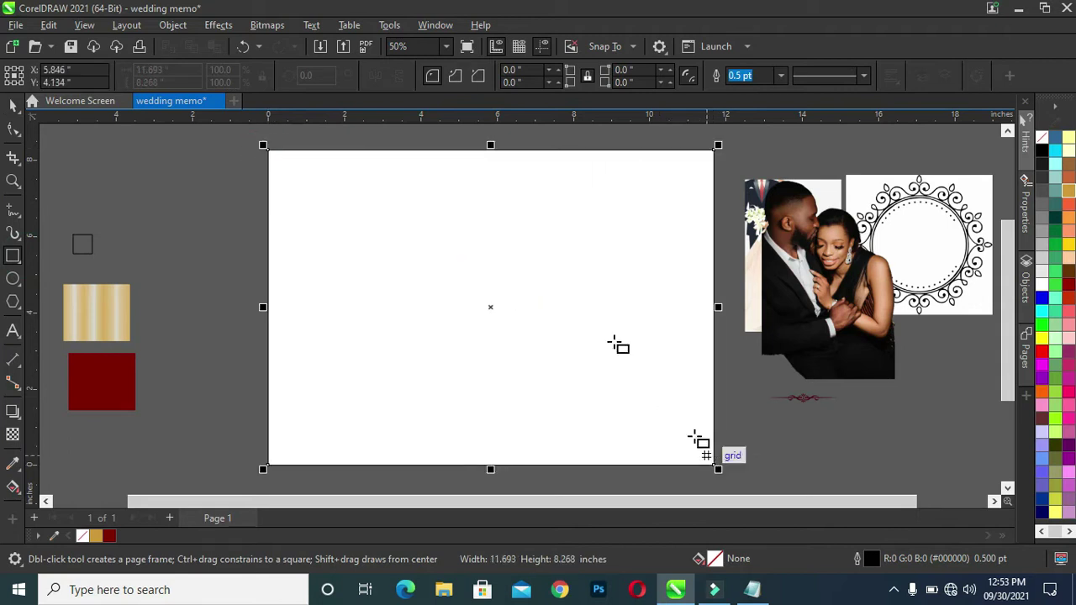
left_click(13, 105)
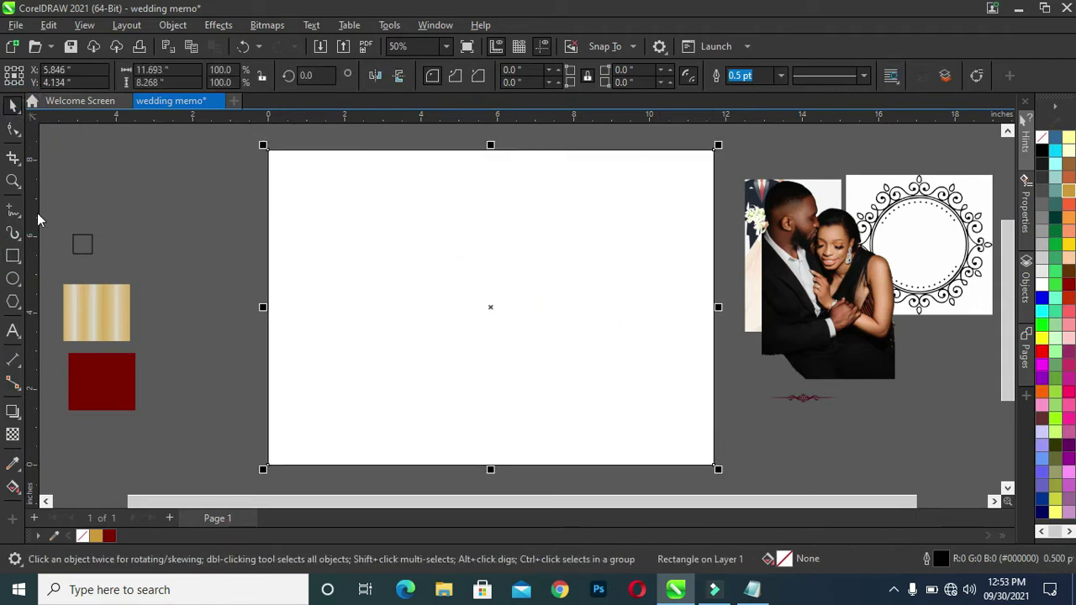
mouse_move(35, 213)
left_mouse_down()
mouse_move(493, 298)
mouse_move(487, 318)
mouse_move(493, 280)
left_mouse_up()
Shrink the page rectangle to the left half, 5.846 × 8.268 in, ending at the centre guide
left_click(401, 164)
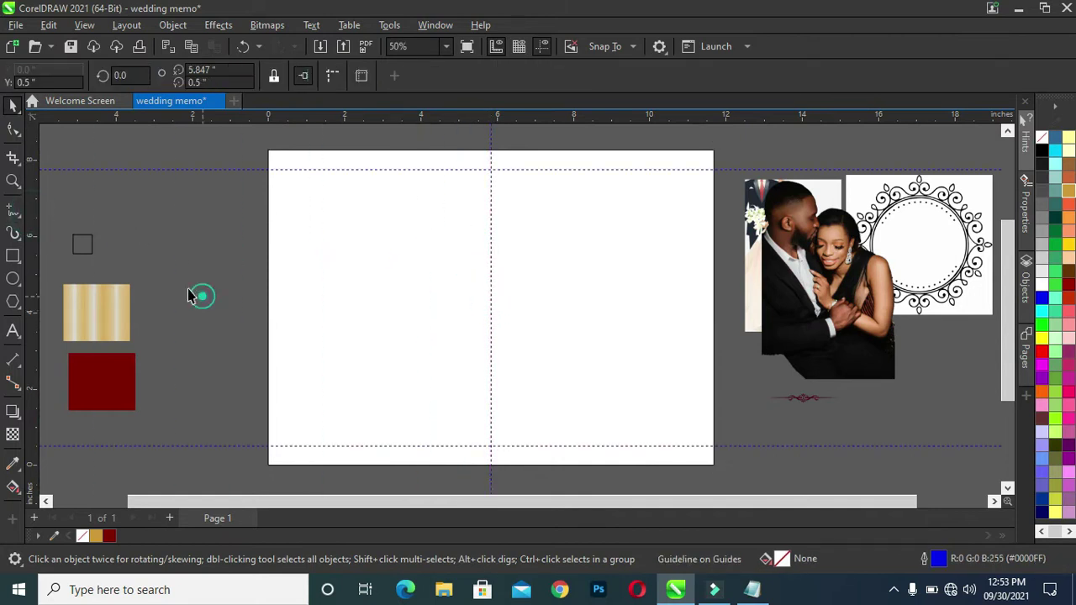
left_click(284, 257)
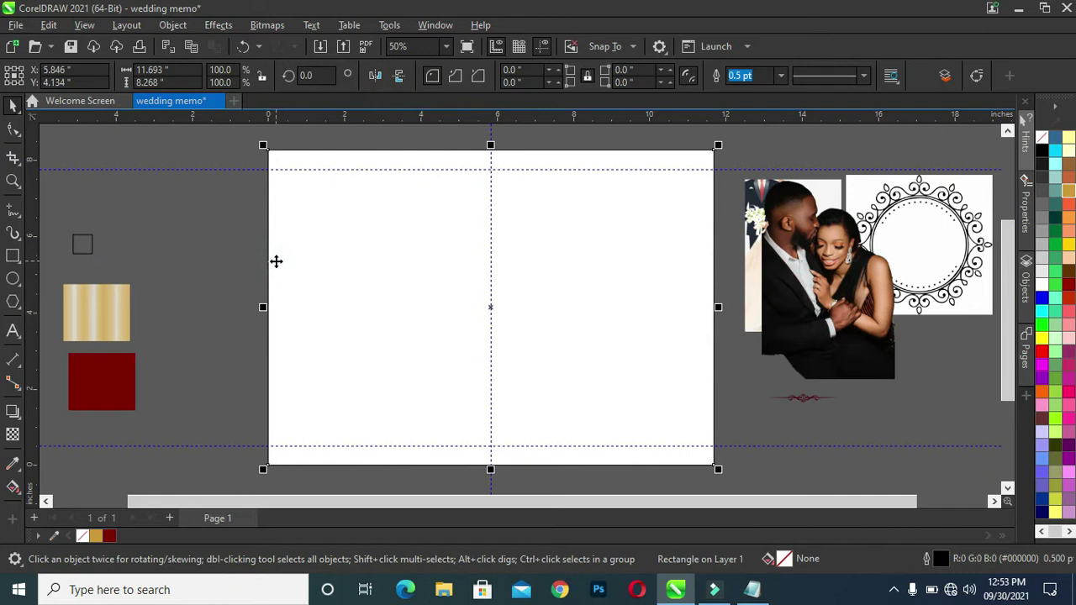
left_click_drag(267, 307, 489, 310)
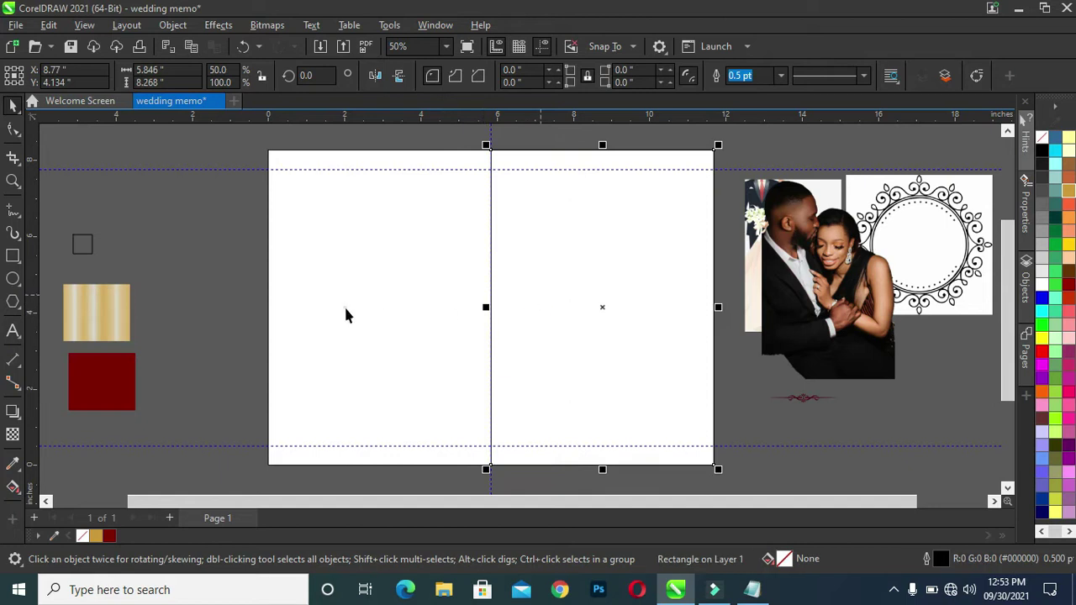
key("ctrl+z")
left_click_drag(718, 309, 492, 332)
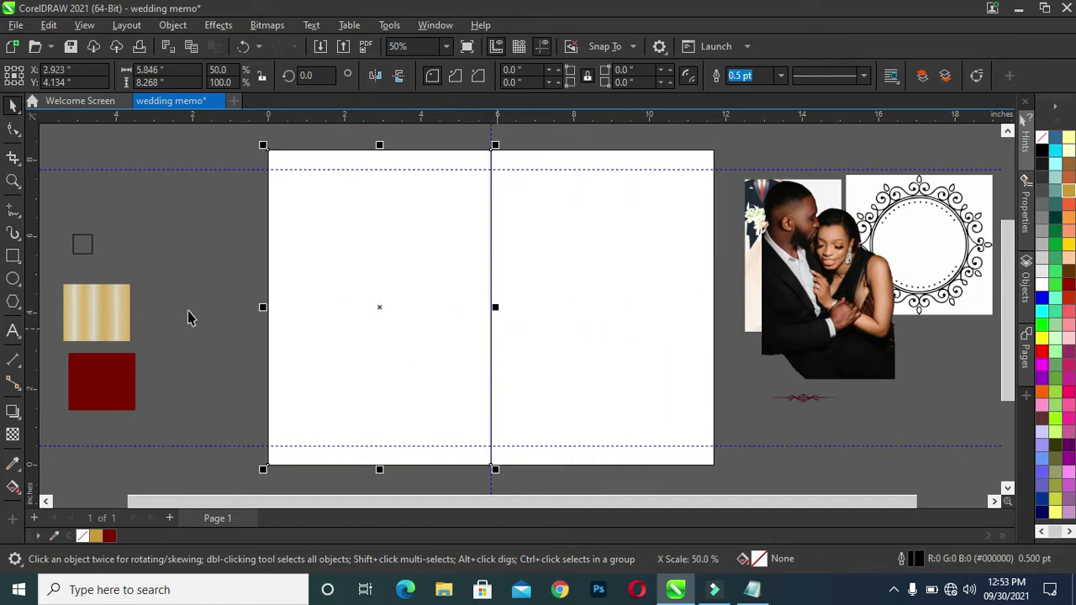
left_click(561, 288)
left_click(384, 299)
Align the small square to the top-left corner of the half-page rectangle
left_click(83, 244)
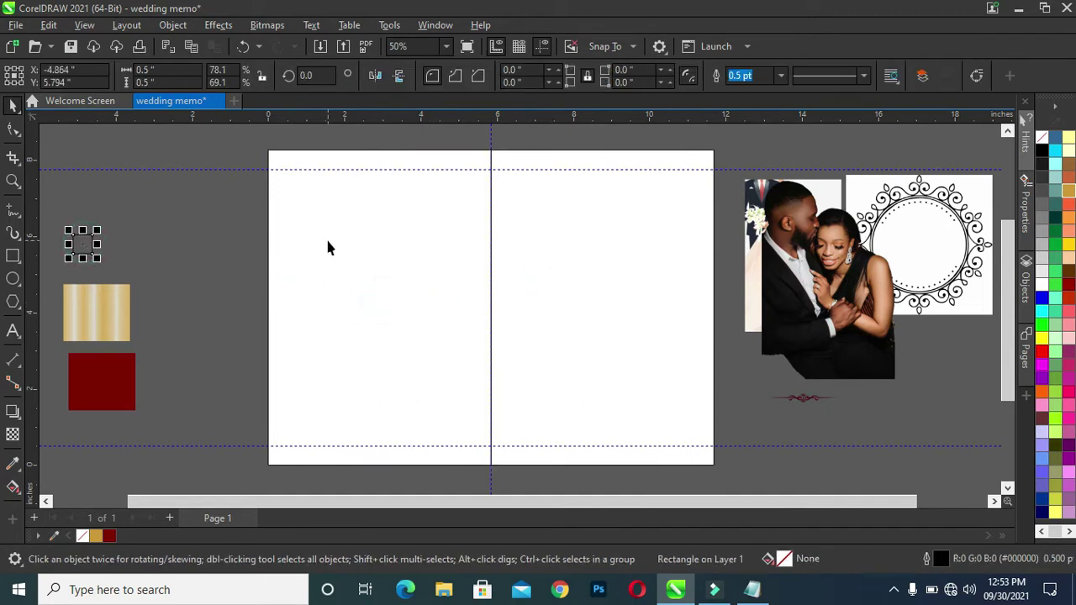
left_click(327, 241, "shift")
left_click(327, 239)
key("l")
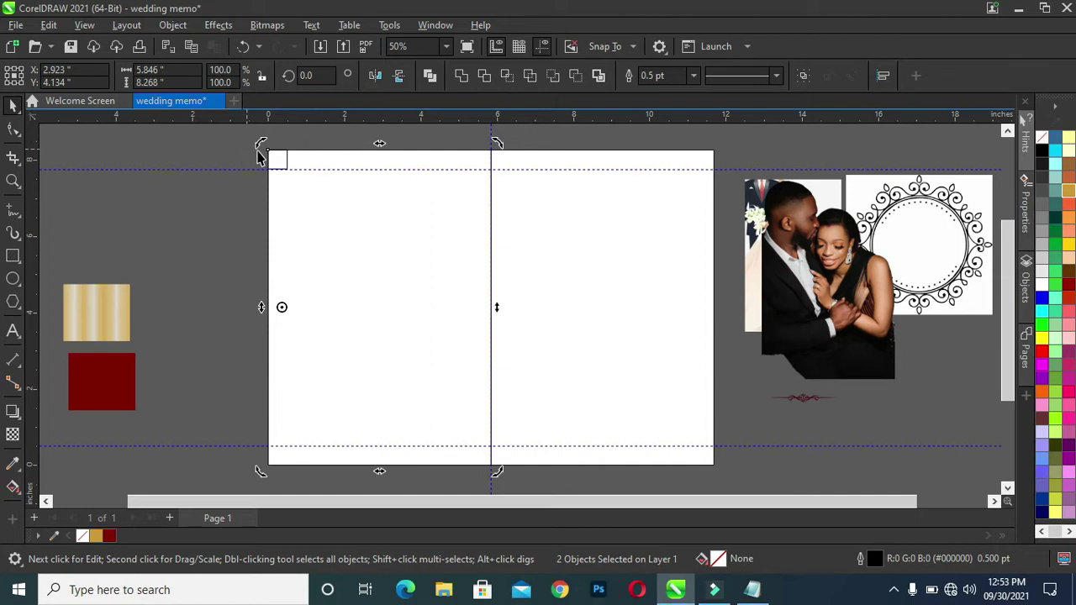
Place 0.5 in margin guides along the corner square's bottom and right edges
scroll(259, 155, "up", 2)
scroll(288, 163, "up", 1)
scroll(288, 163, "up", 2)
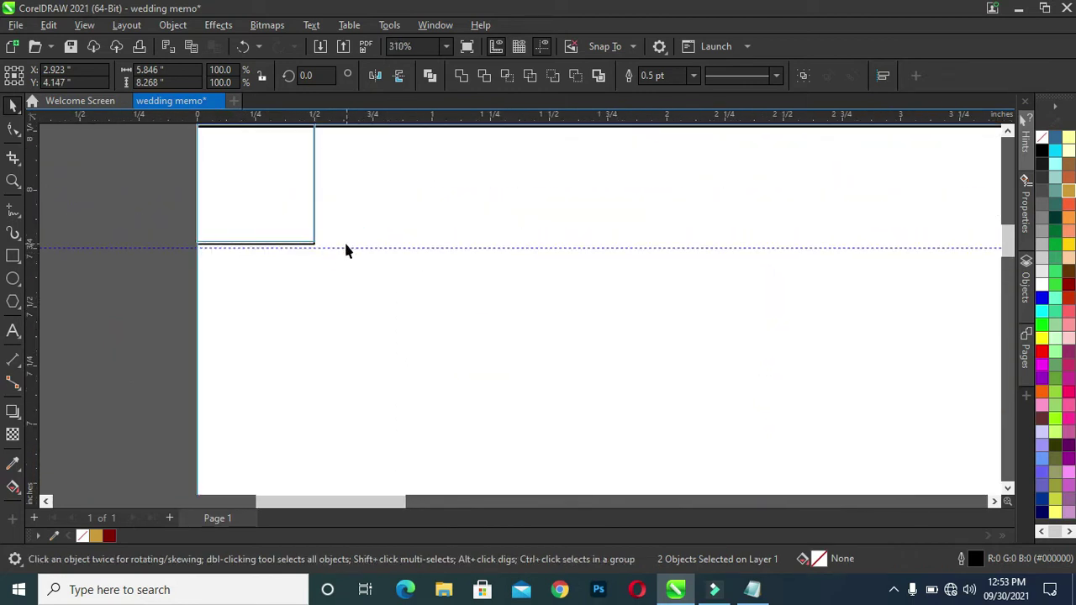
key("ctrl+z")
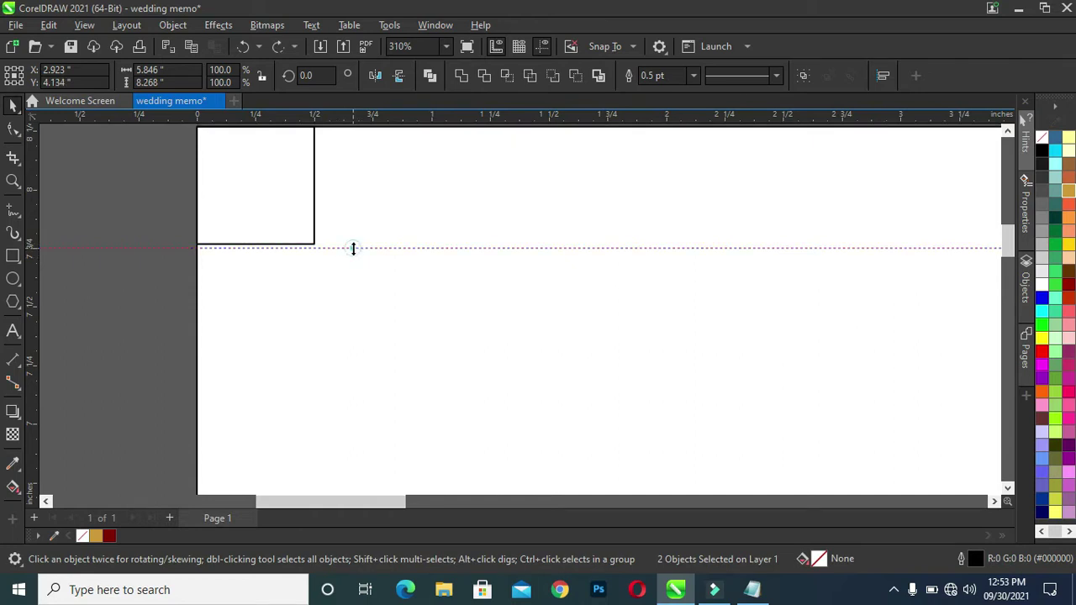
left_click(353, 248)
mouse_move(360, 249)
left_mouse_down()
mouse_move(351, 348)
mouse_move(355, 244)
left_mouse_up()
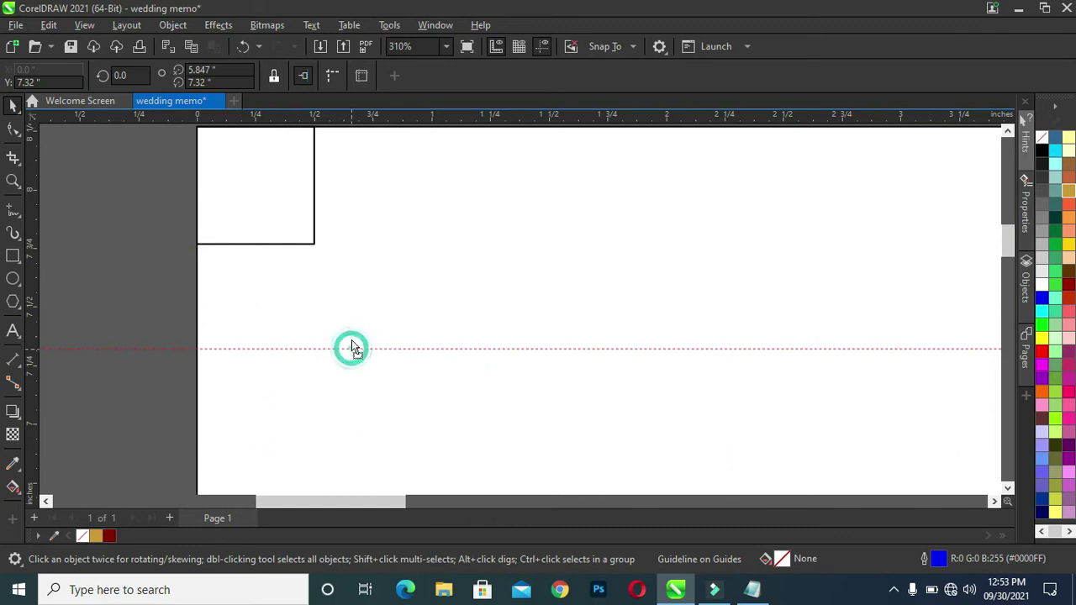
left_click_drag(355, 245, 355, 244)
left_click_drag(38, 223, 313, 228)
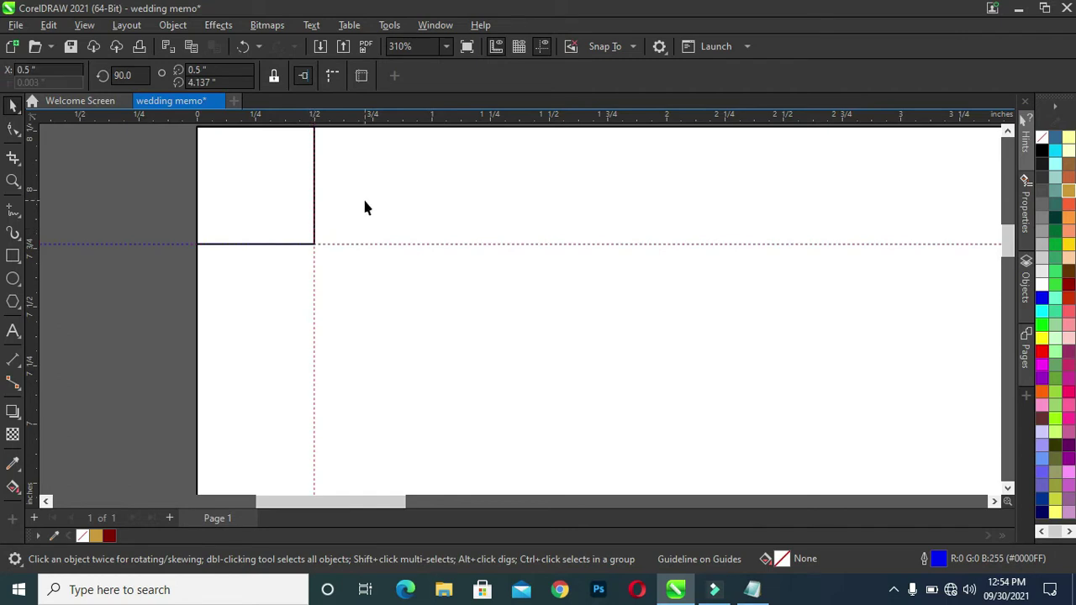
Align the square to the left panel's top-right corner and add a guide at its left edge, 5.346 in
scroll(387, 210, "down", 5)
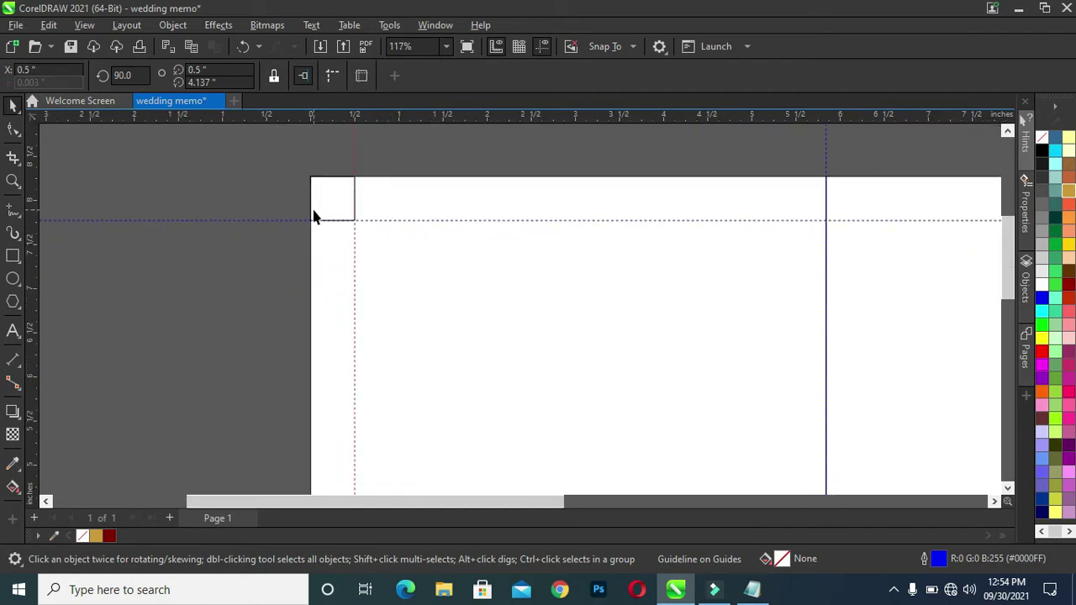
left_click_drag(250, 147, 379, 259)
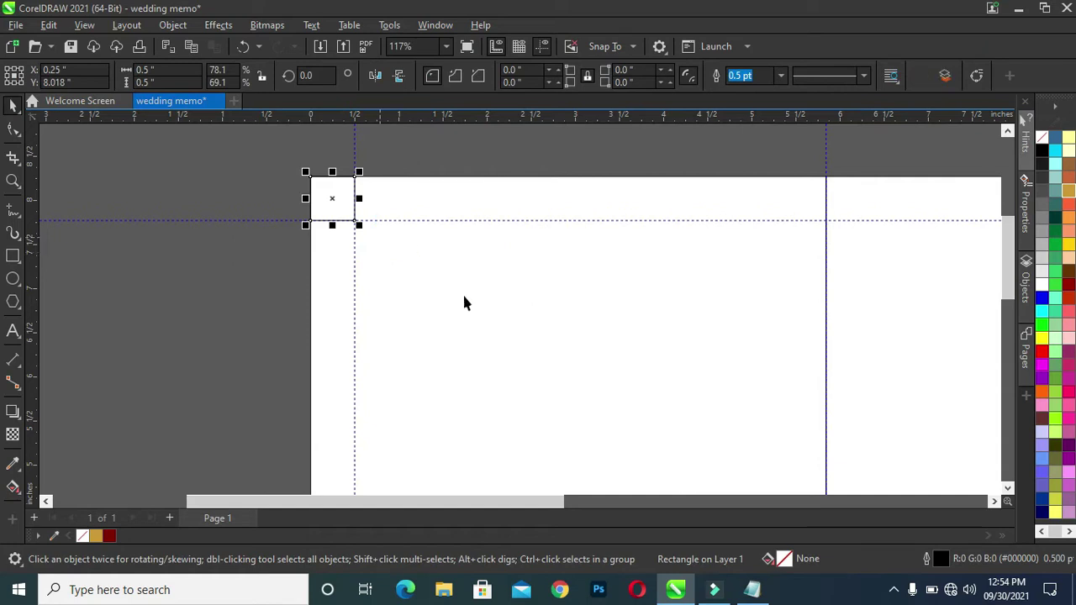
left_click(594, 336, "shift")
key("r")
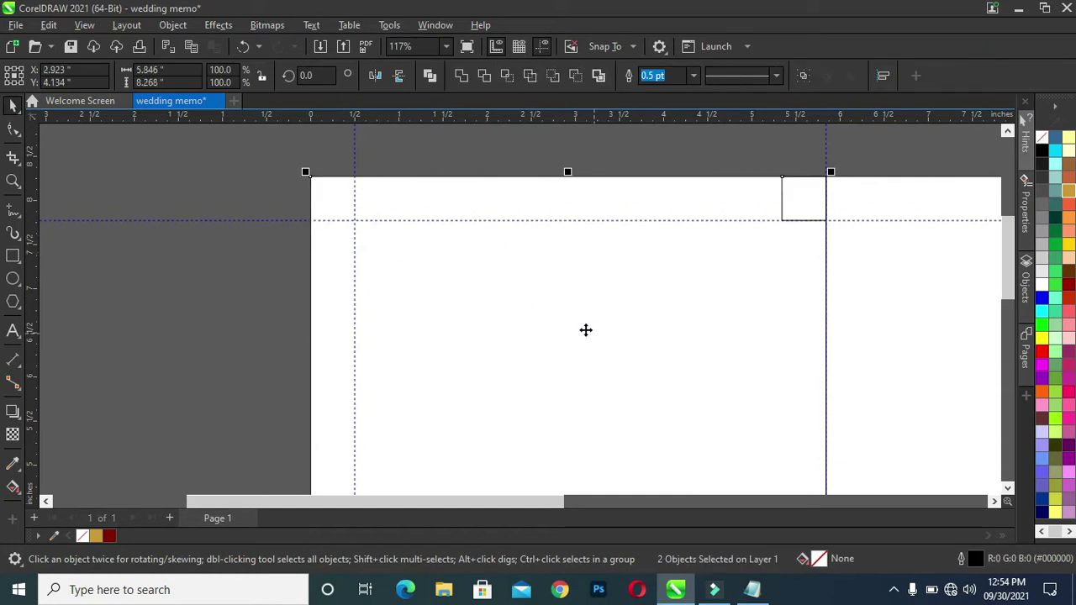
scroll(840, 202, "up", 2)
mouse_move(30, 206)
left_mouse_down()
mouse_move(518, 234)
mouse_move(751, 220)
left_mouse_up()
scroll(662, 162, "down", 3)
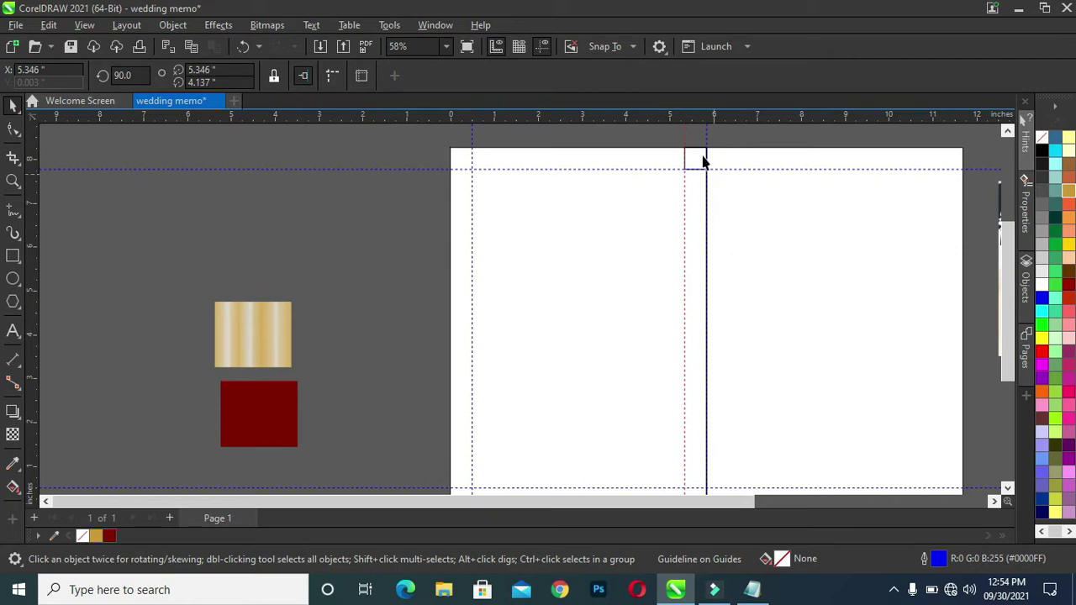
Shift the half-page rectangle and helper square over to the right half of the page
left_click(700, 158)
left_click(613, 329, "shift")
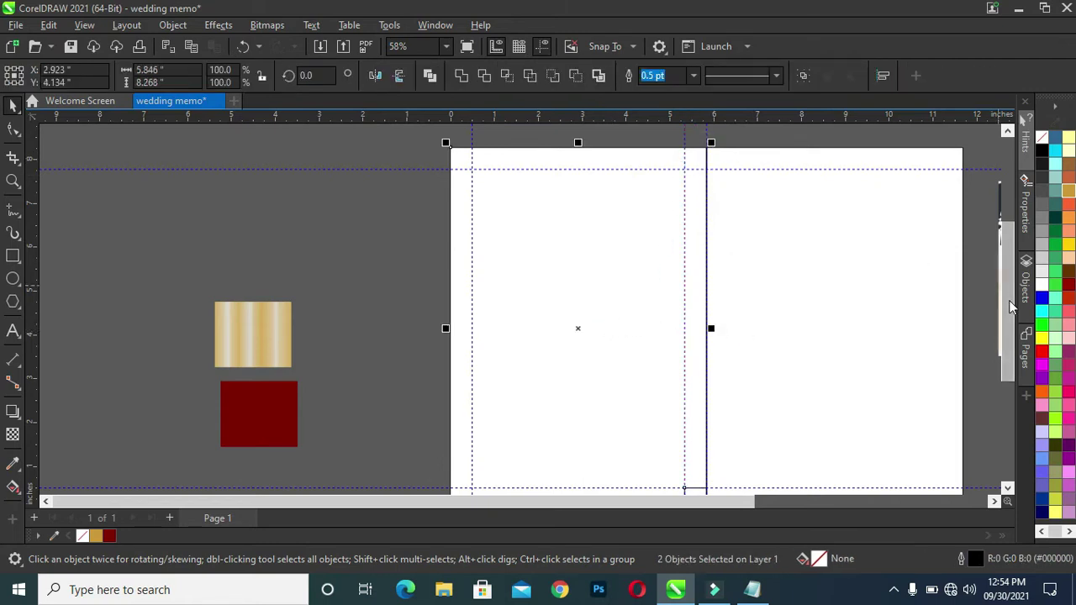
scroll(1009, 290, "down", 2)
left_click(697, 449, "shift")
scroll(697, 448, "up", 2)
key("ctrl+z")
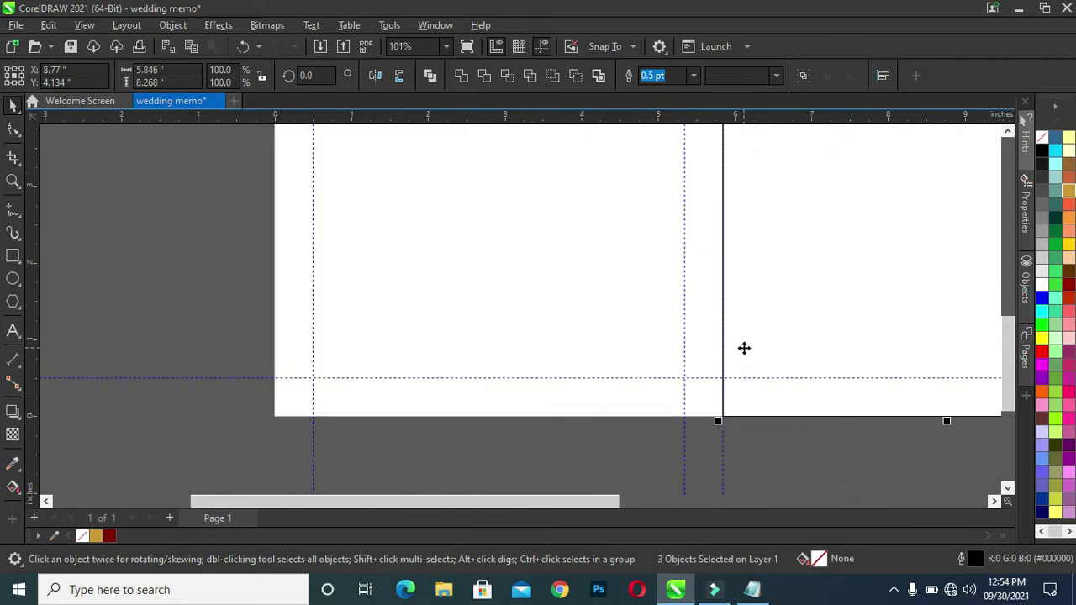
key("F3")
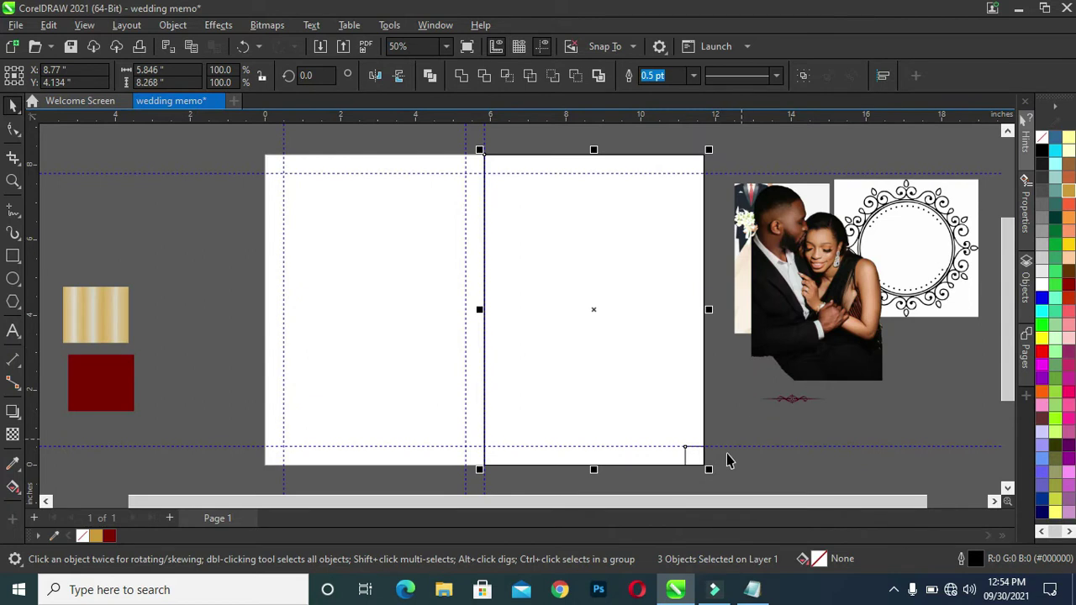
Add a vertical guide along the helper square's left edge on the right panel
scroll(728, 460, "up", 3)
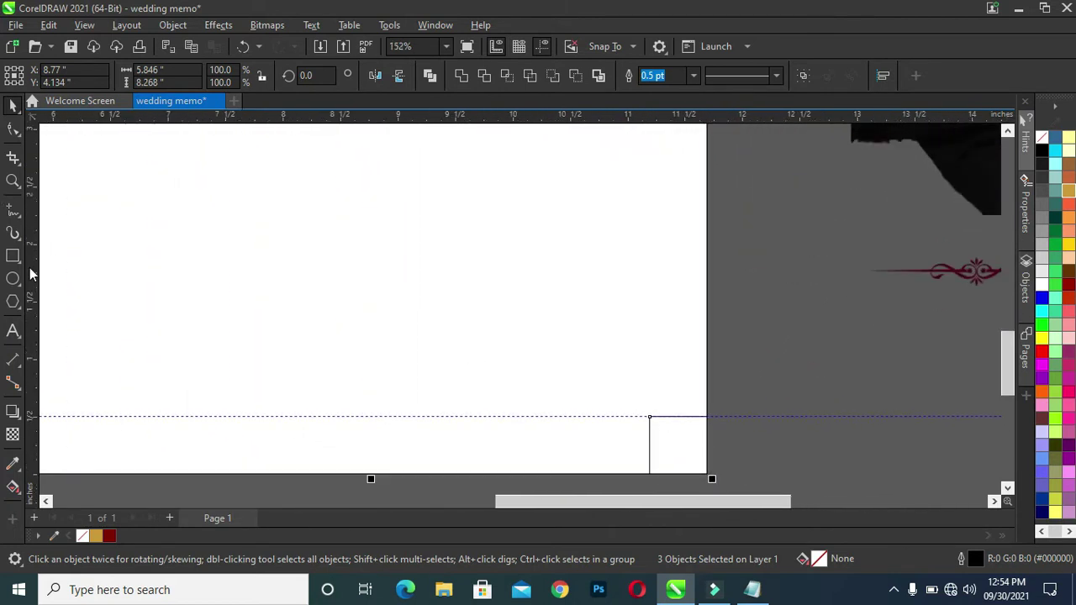
left_click_drag(31, 273, 654, 333)
left_click_drag(654, 332, 644, 349)
scroll(634, 446, "up", 3)
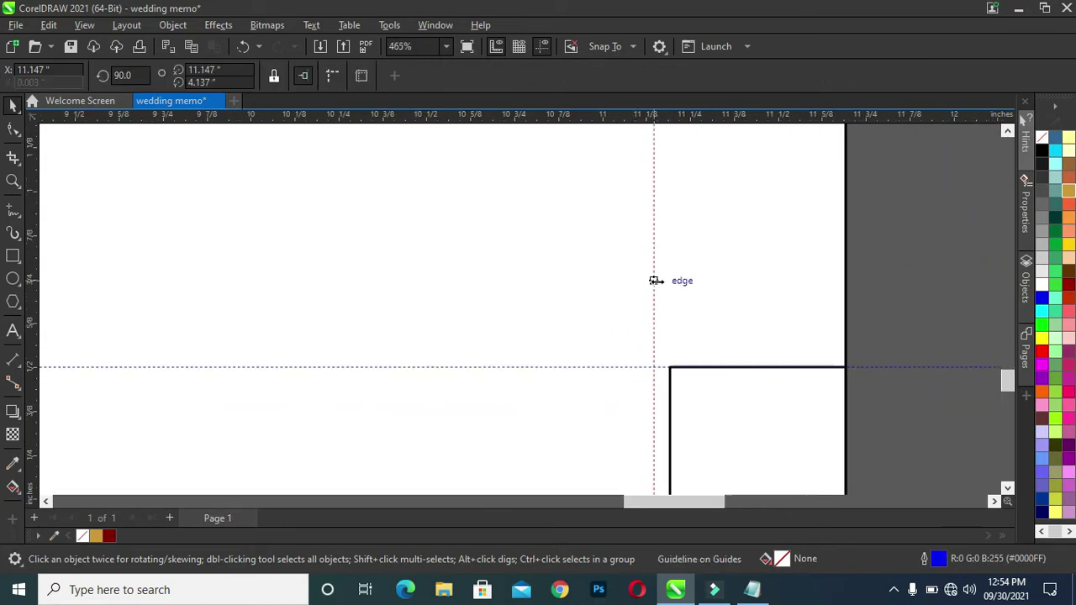
left_click_drag(654, 283, 671, 280)
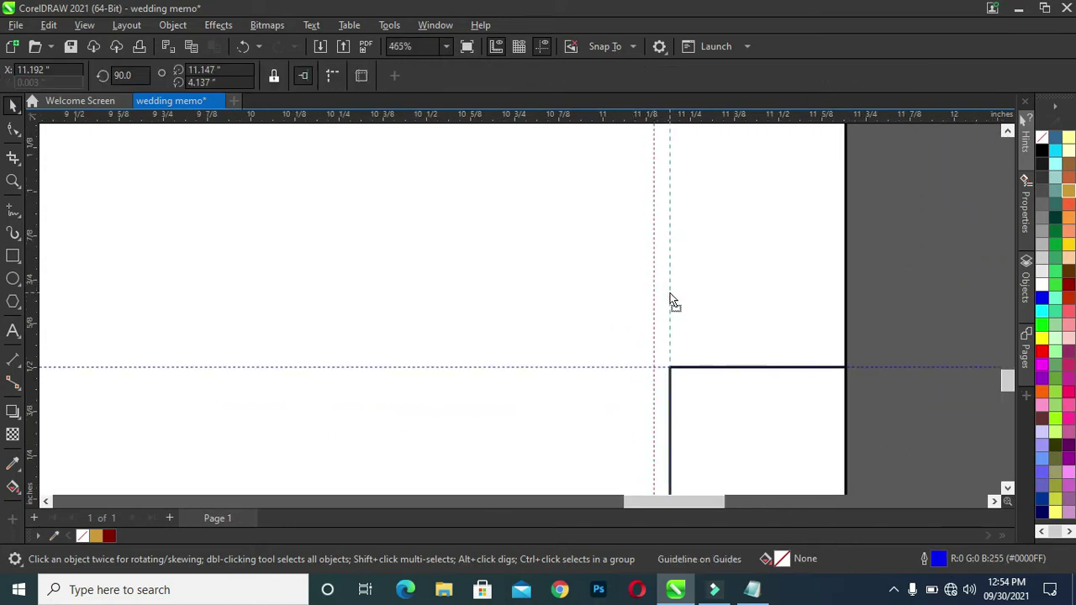
Add a vertical guide at the square's right edge, 6.346 in, 0.5 in right of the fold
scroll(668, 283, "down", 6)
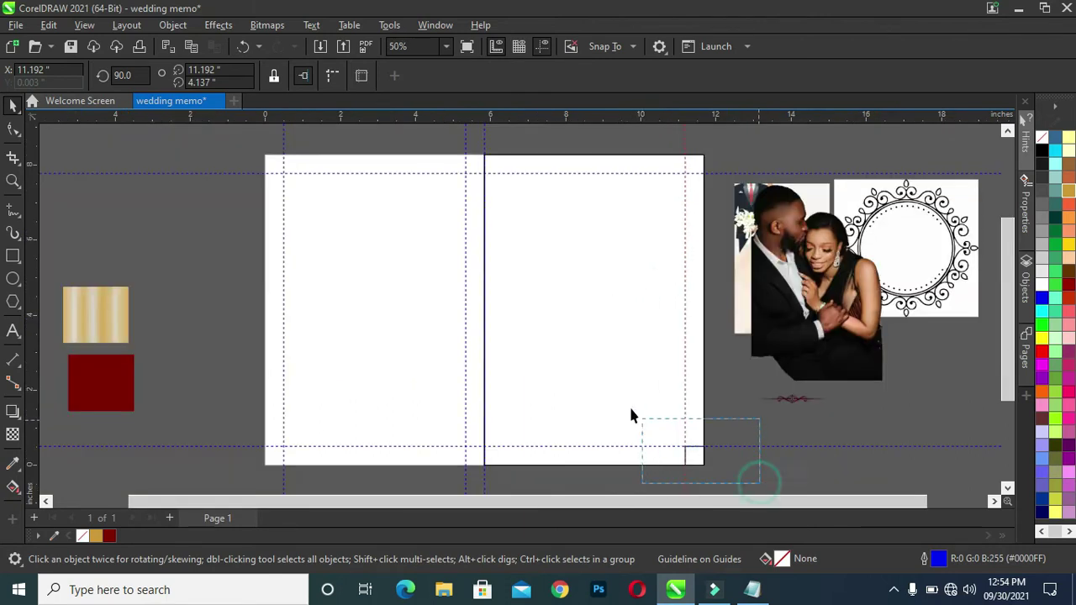
left_click_drag(759, 486, 631, 415)
left_click(578, 367, "shift")
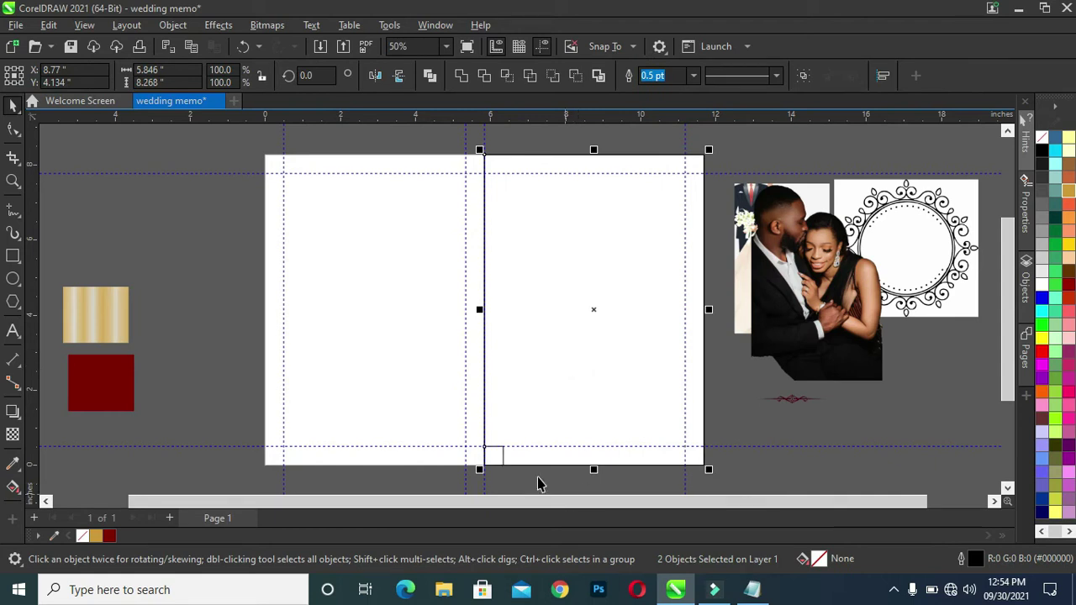
scroll(545, 492, "up", 1)
scroll(528, 479, "up", 1)
scroll(448, 463, "up", 1)
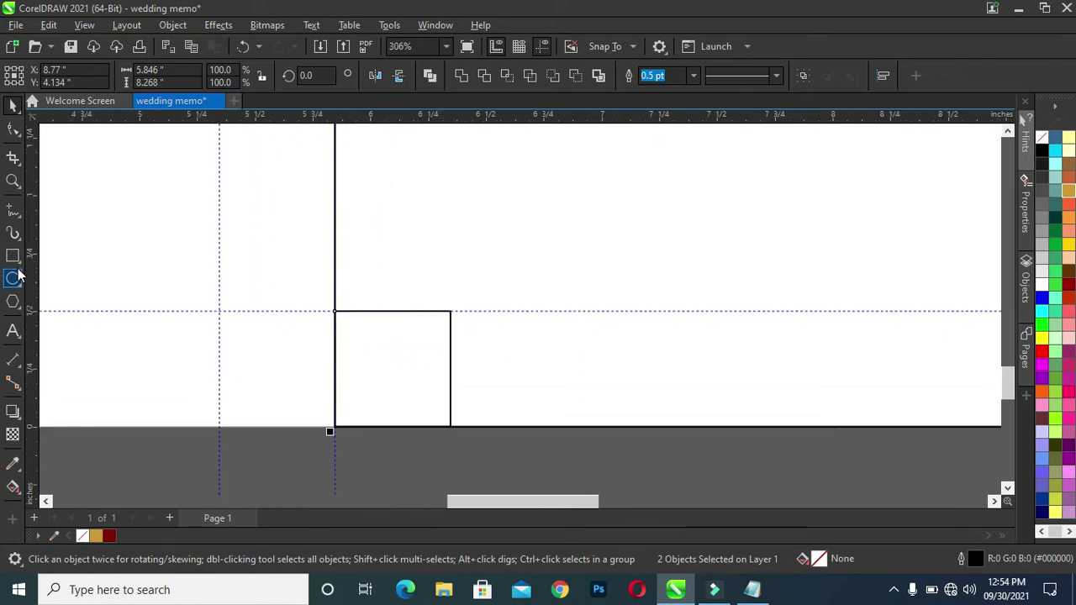
left_click_drag(33, 278, 451, 319)
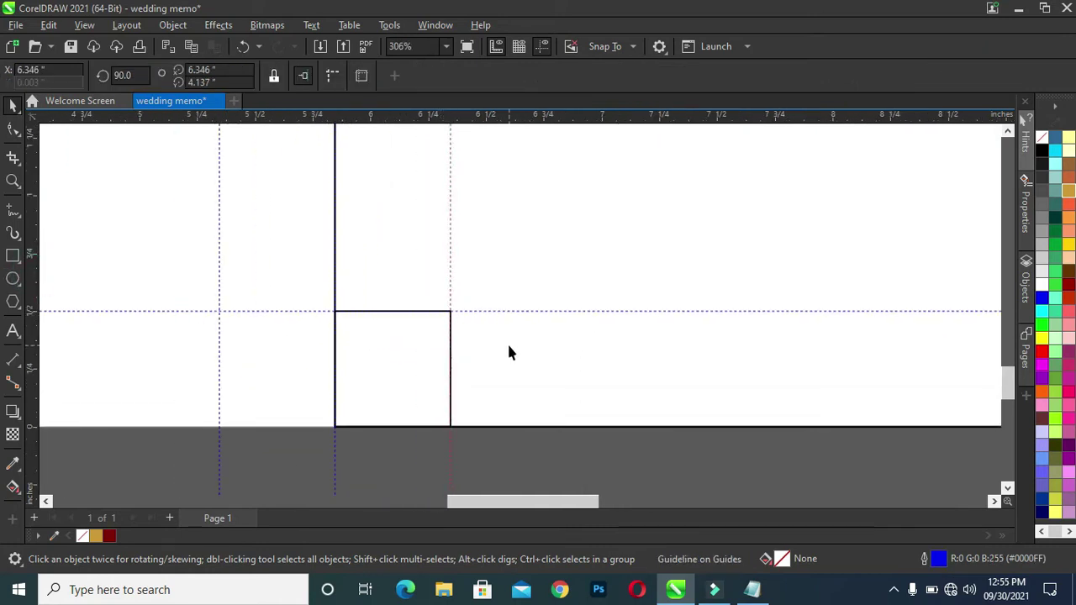
scroll(506, 341, "down", 3)
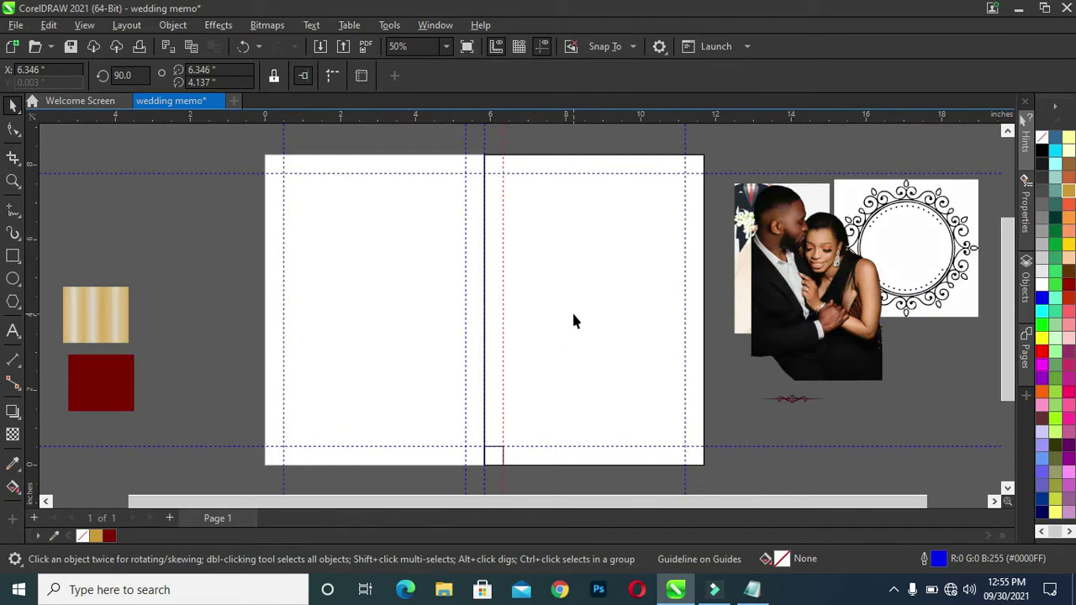
Marquee-select the helper square at the page bottom and delete it
left_click(828, 401)
left_click(544, 412)
left_click_drag(536, 481, 440, 443)
key("Delete")
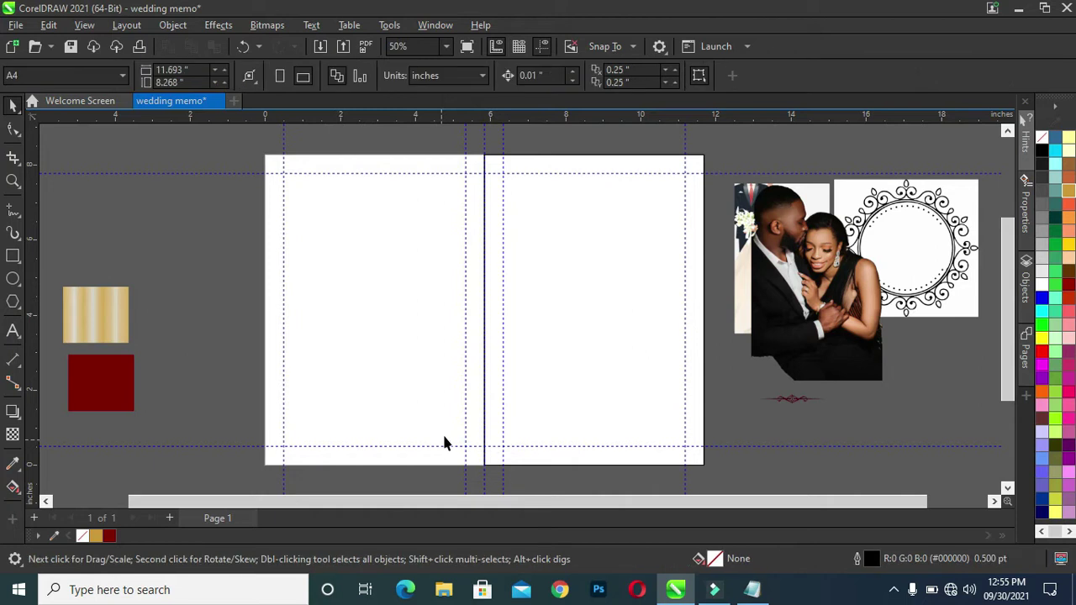
Shorten the right panel's rectangle to about 57% height and round its bottom corners to 1.696 in
scroll(390, 393, "up", 1)
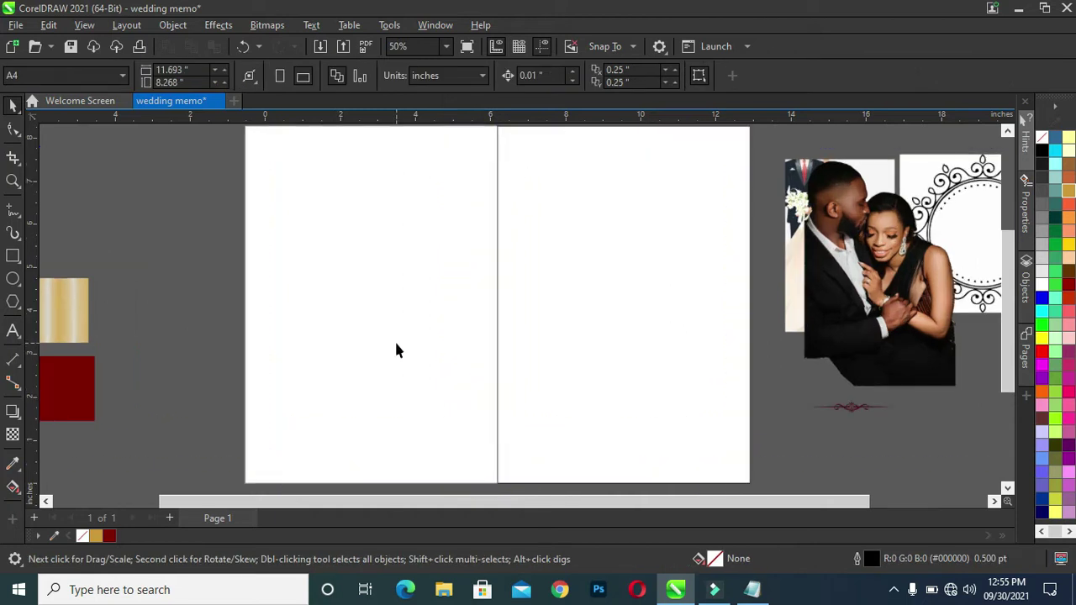
left_click(564, 317)
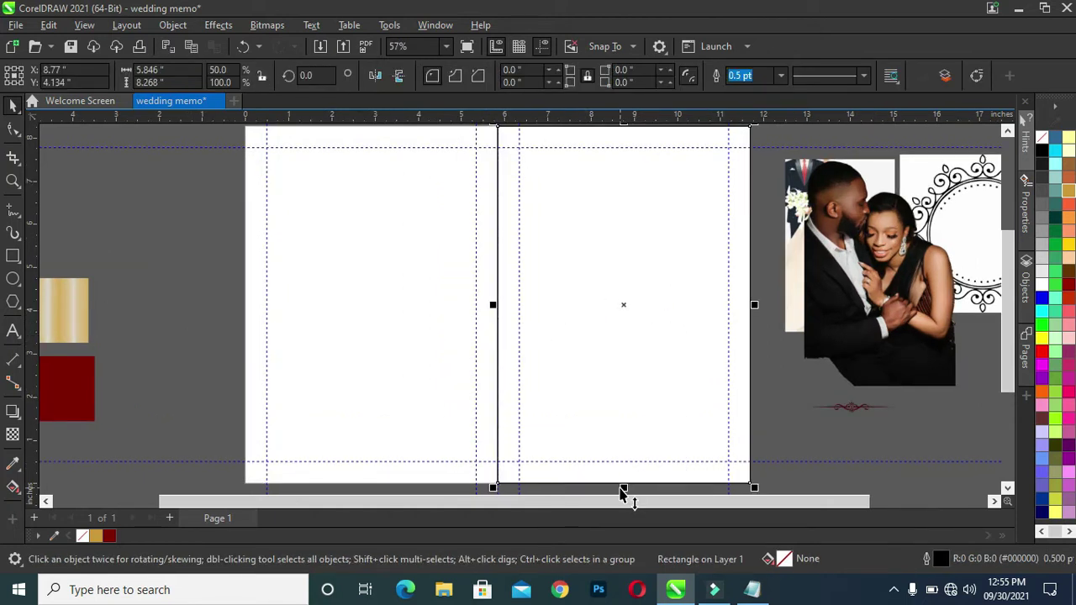
left_click_drag(622, 494, 623, 340)
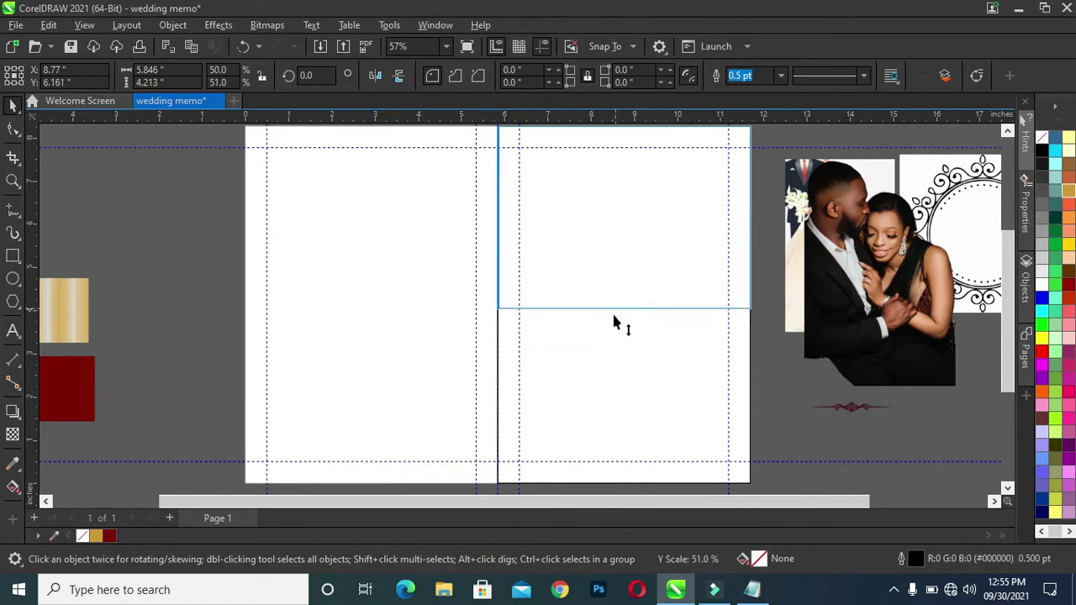
left_click_drag(623, 341, 624, 344)
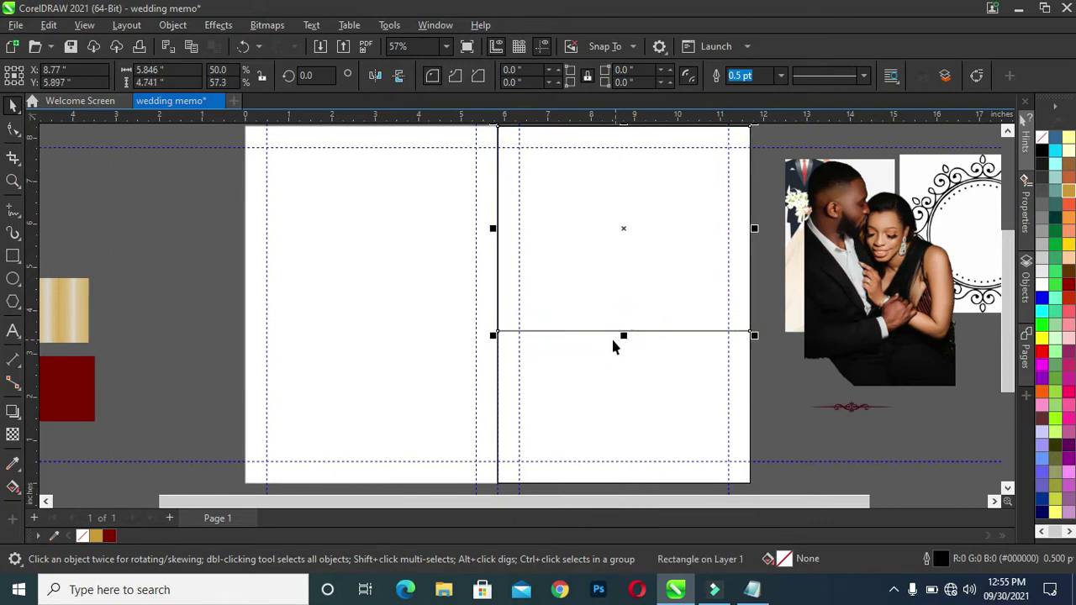
left_click(13, 128)
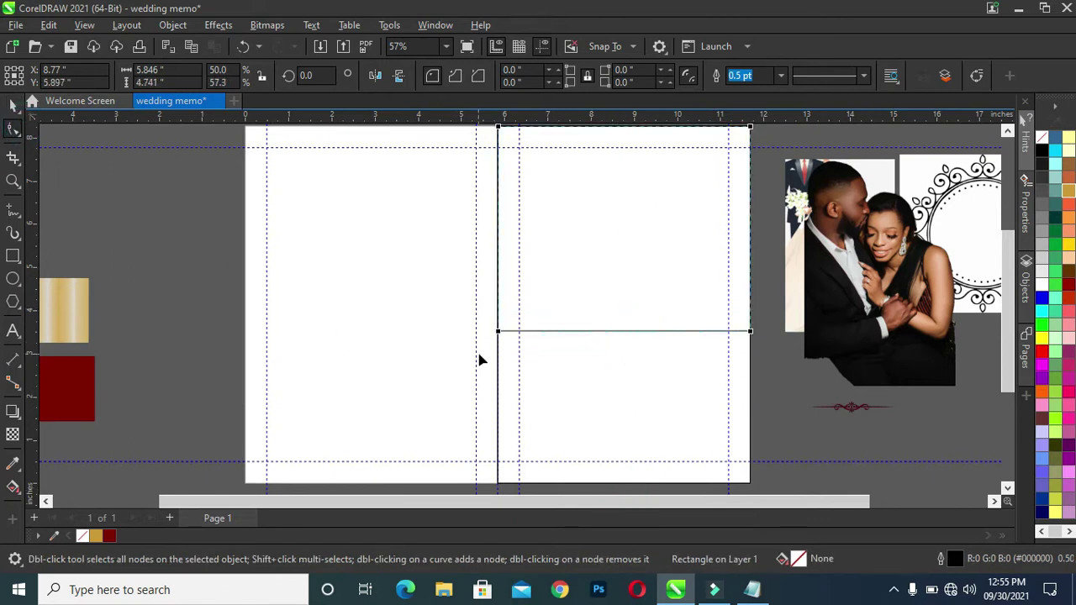
left_click(499, 332)
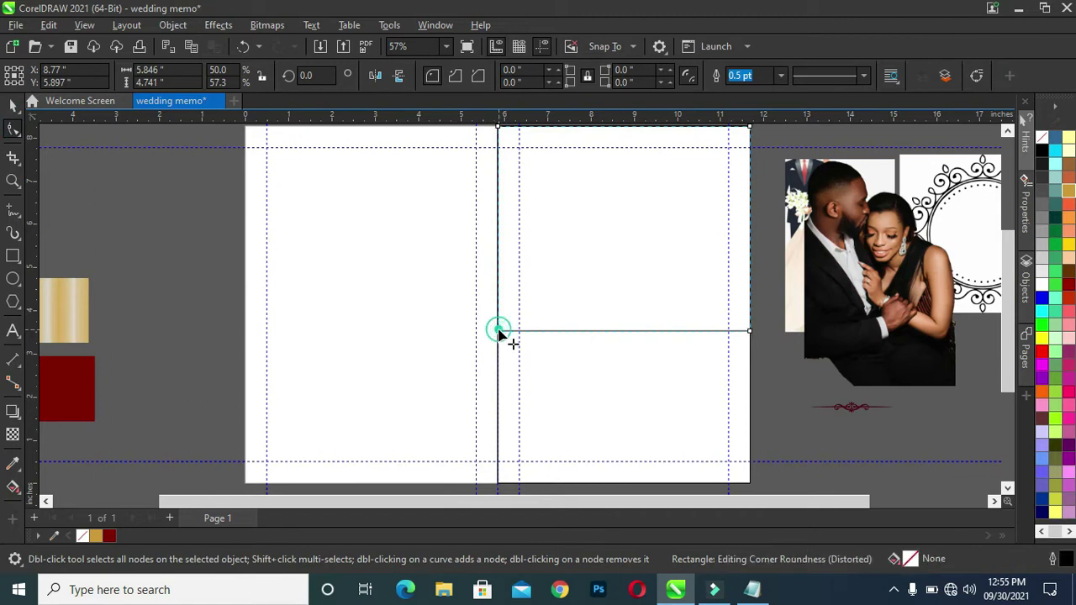
left_click(751, 333)
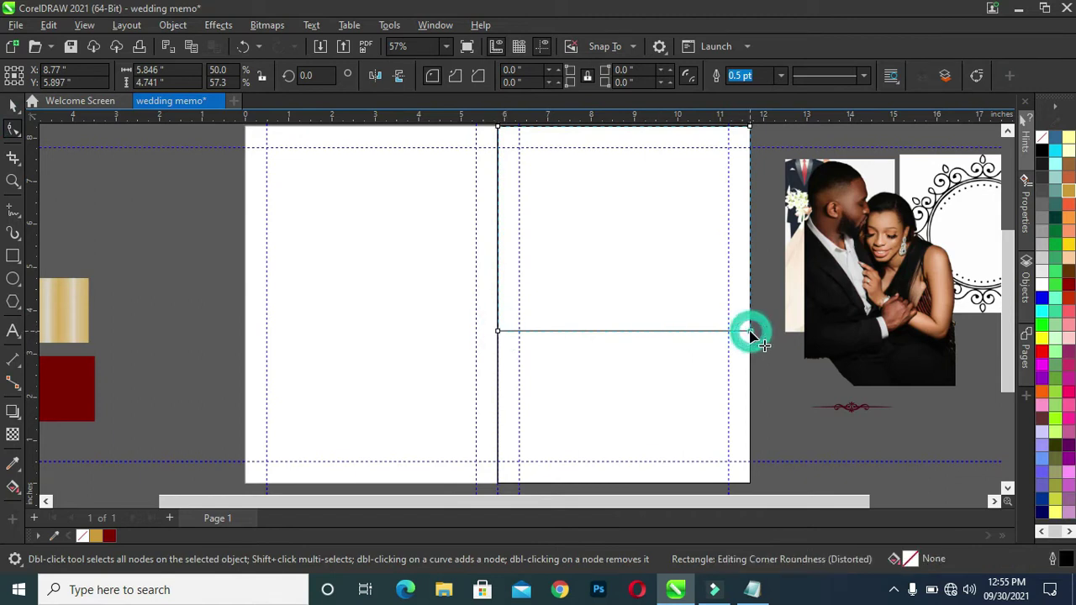
left_click(499, 332)
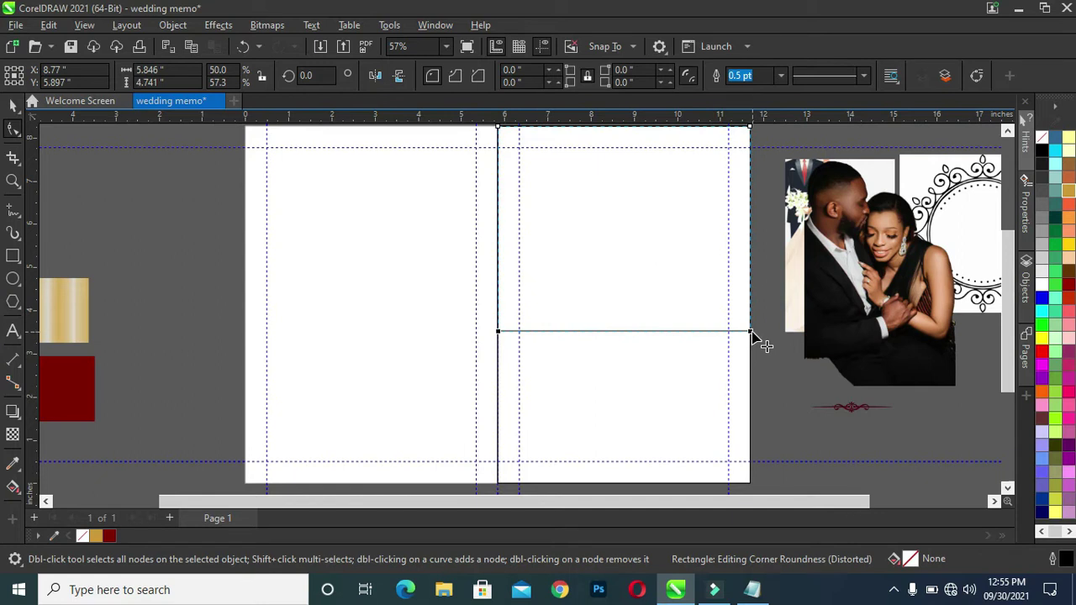
left_click_drag(750, 333, 750, 253)
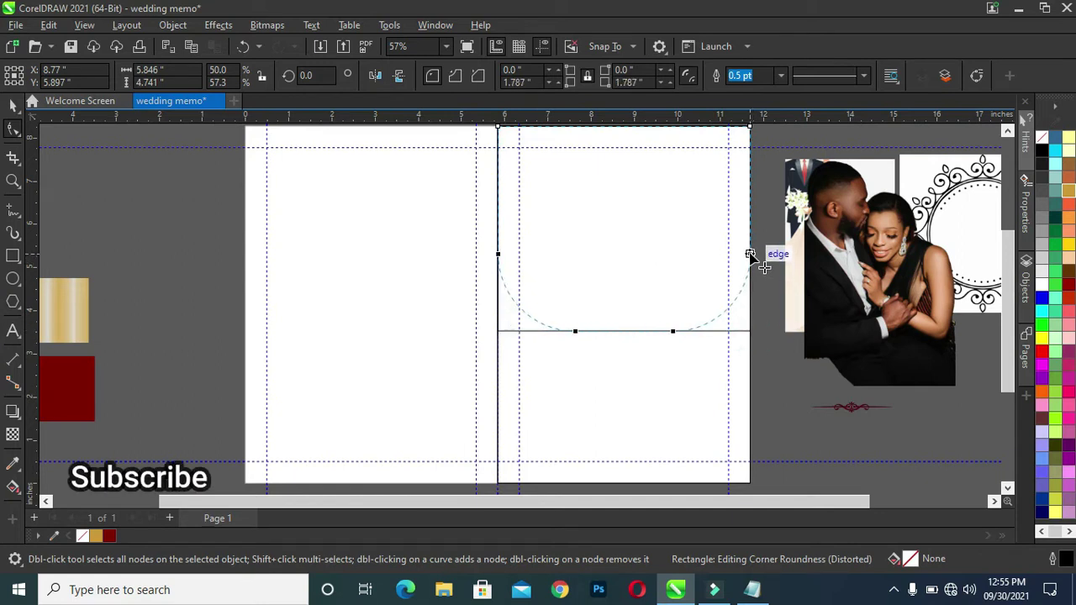
left_click_drag(750, 253, 752, 262)
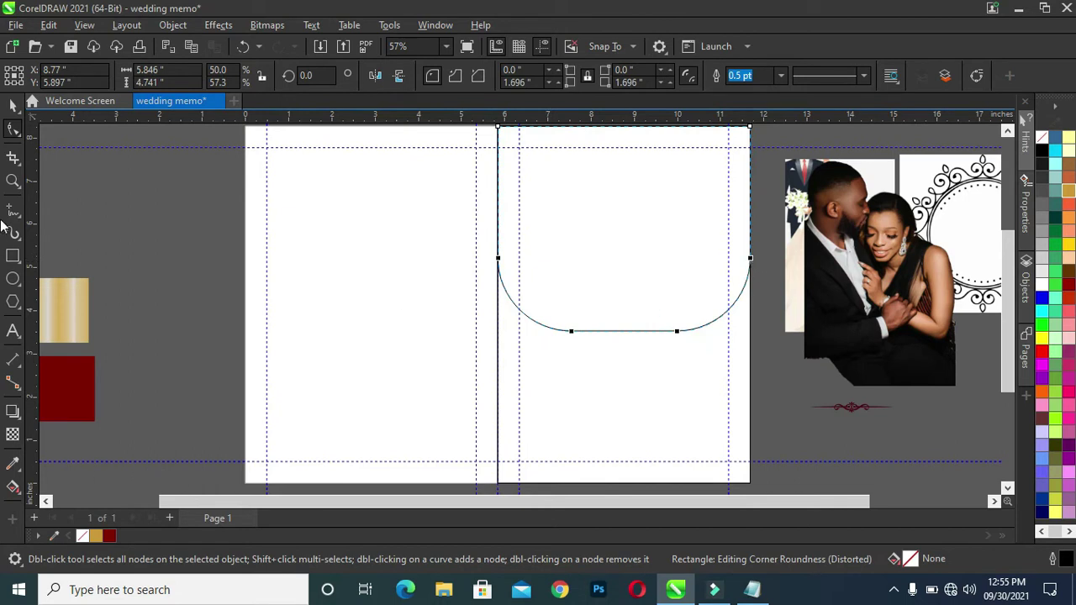
Make a slightly shorter copy, about 94%, of the rounded shape
left_click(13, 105)
left_click(625, 336)
left_click_drag(624, 336, 625, 331)
left_click(822, 409)
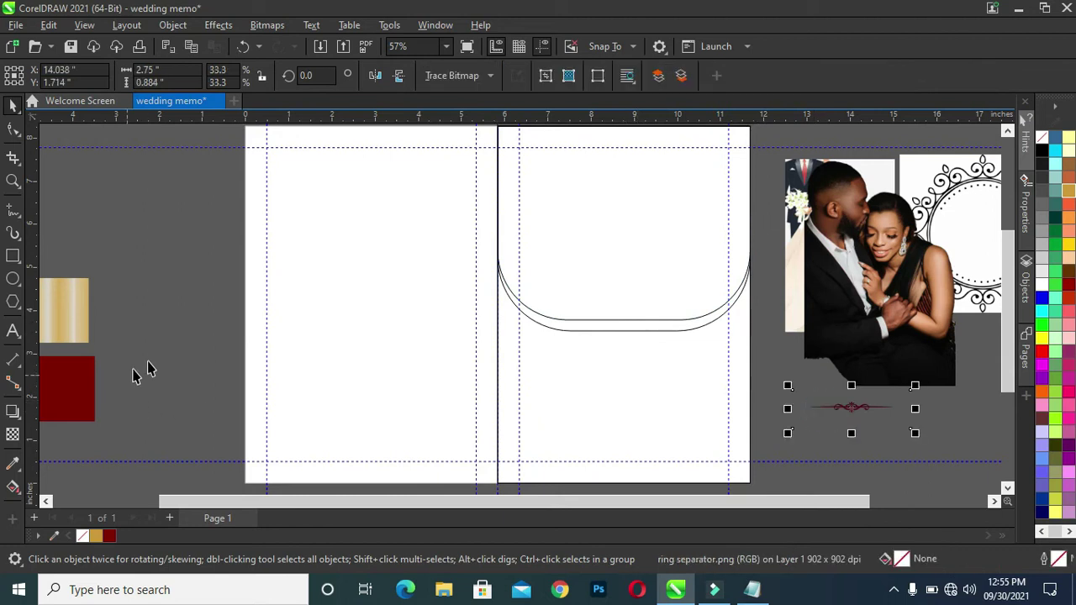
Copy the dark red swatch fill onto the inner shape and the gold gradient onto the outer one
mouse_move(47, 390)
left_mouse_down()
mouse_move(590, 221)
mouse_move(588, 244)
left_mouse_up()
left_click(640, 274)
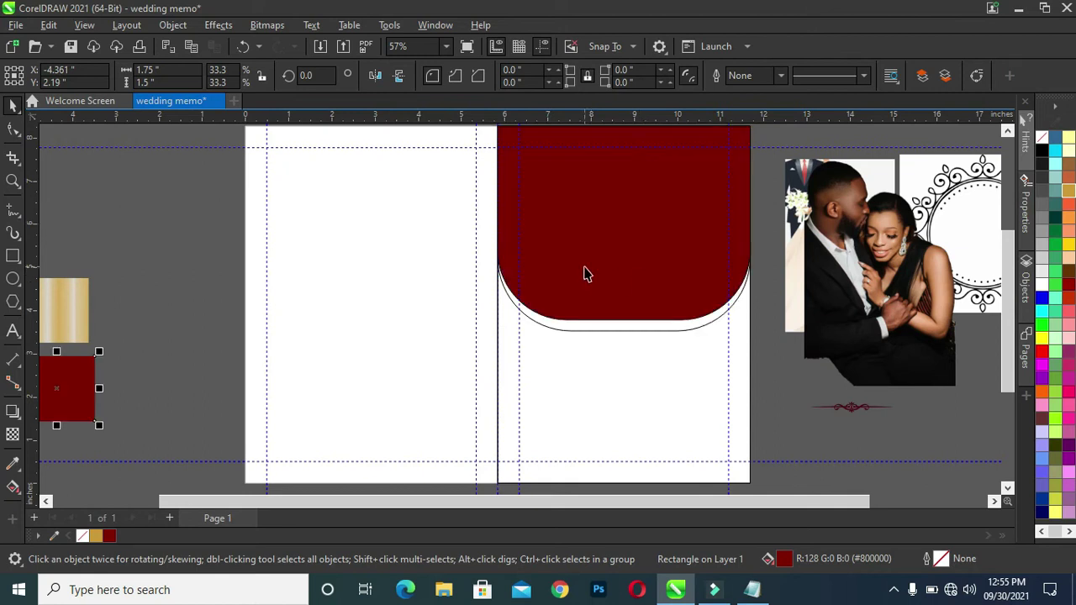
left_click(146, 418)
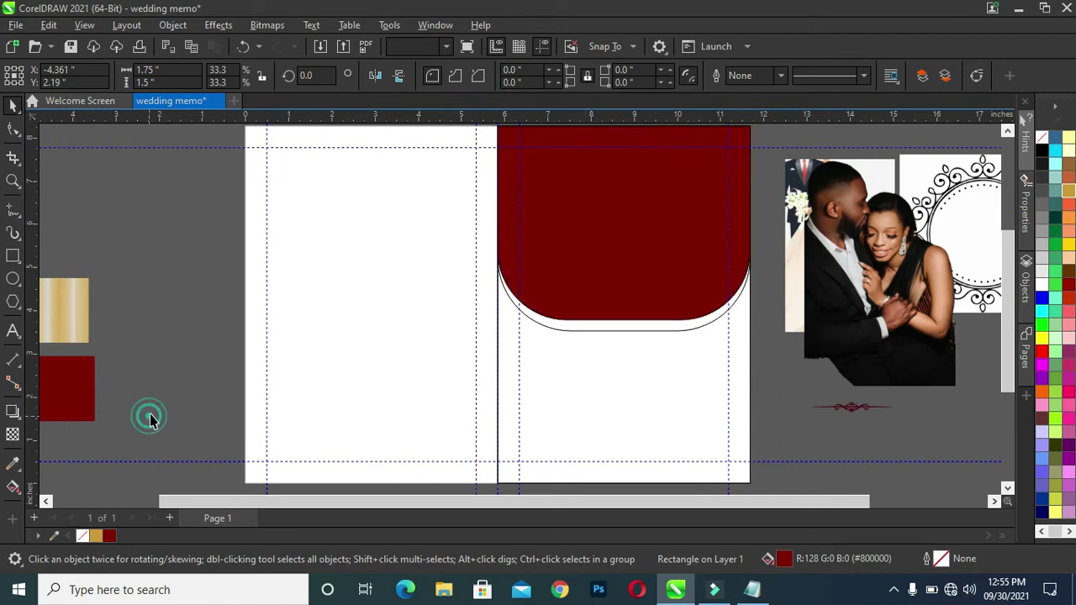
left_click(68, 318)
left_click_drag(67, 318, 588, 329)
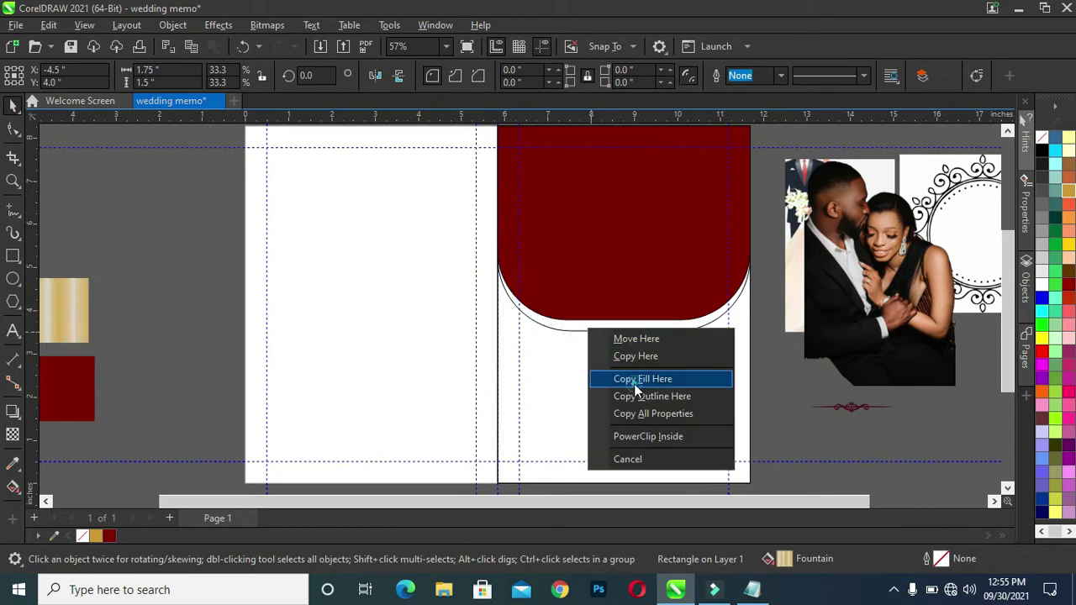
left_click(636, 380)
Select the maroon rounded panel on its own
left_click(798, 400)
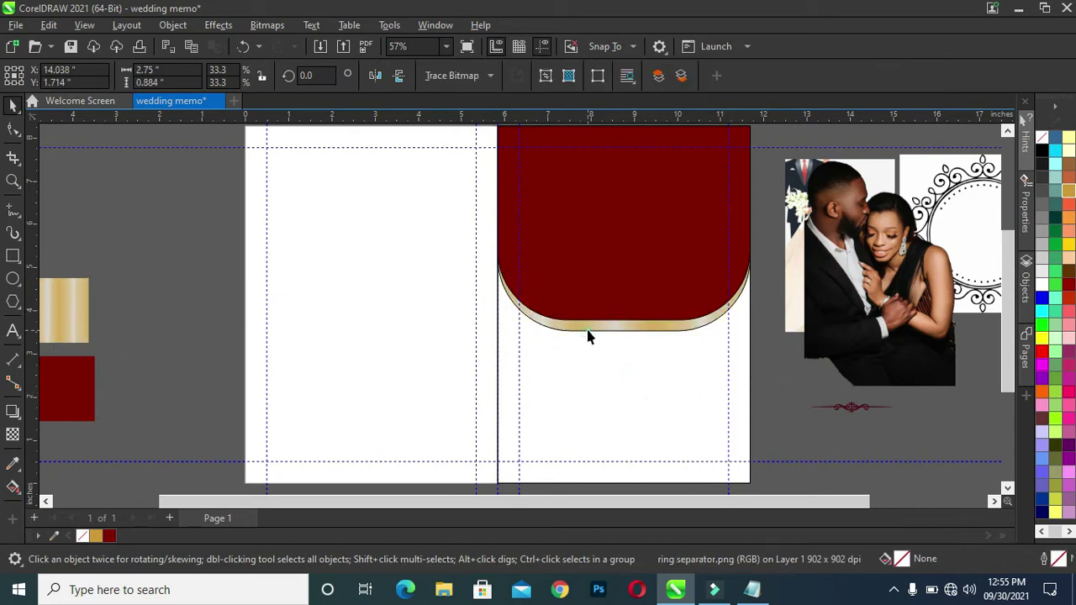
left_click(588, 332)
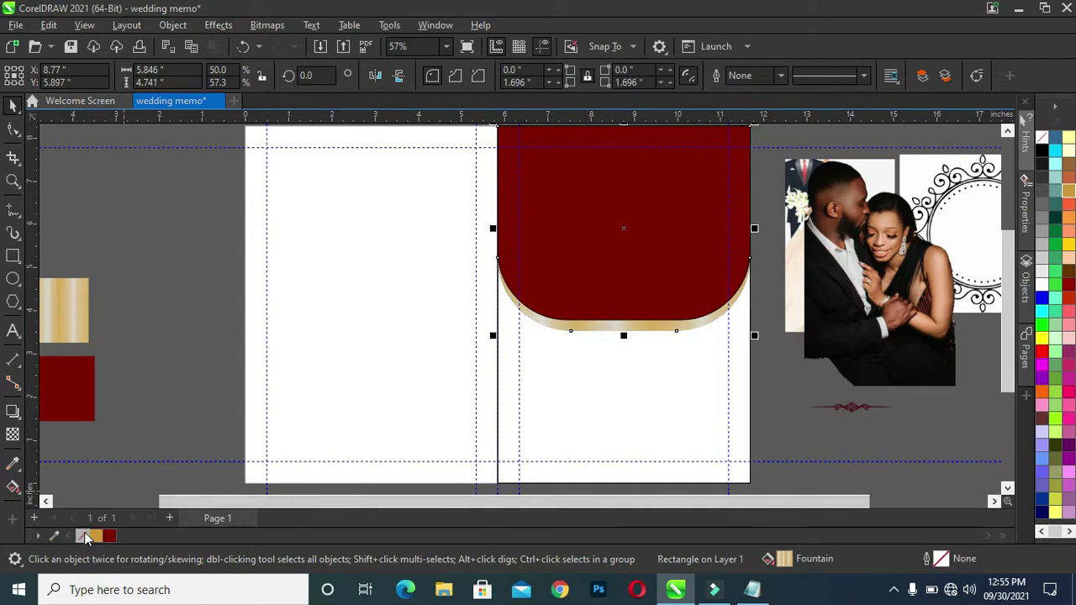
left_click(483, 354)
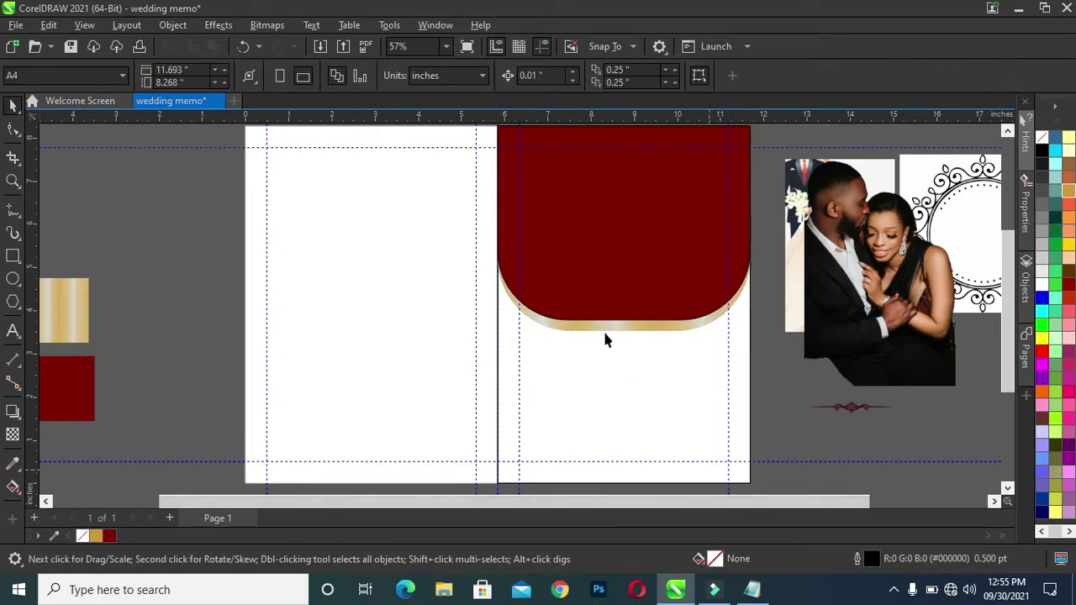
left_click(608, 291)
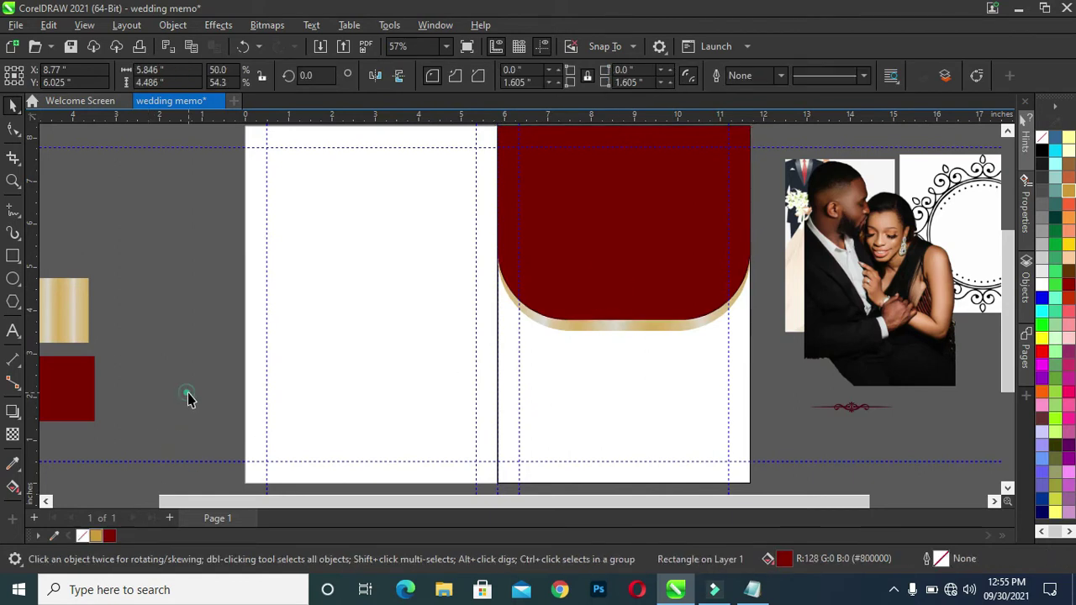
left_click(699, 360)
left_click(647, 326)
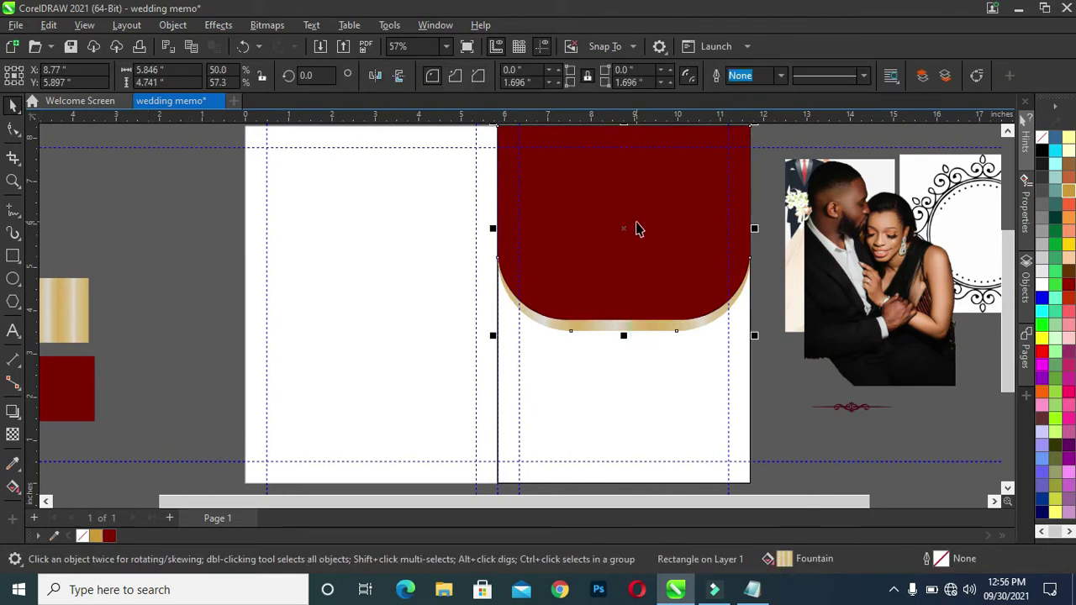
scroll(636, 227, "down", 1)
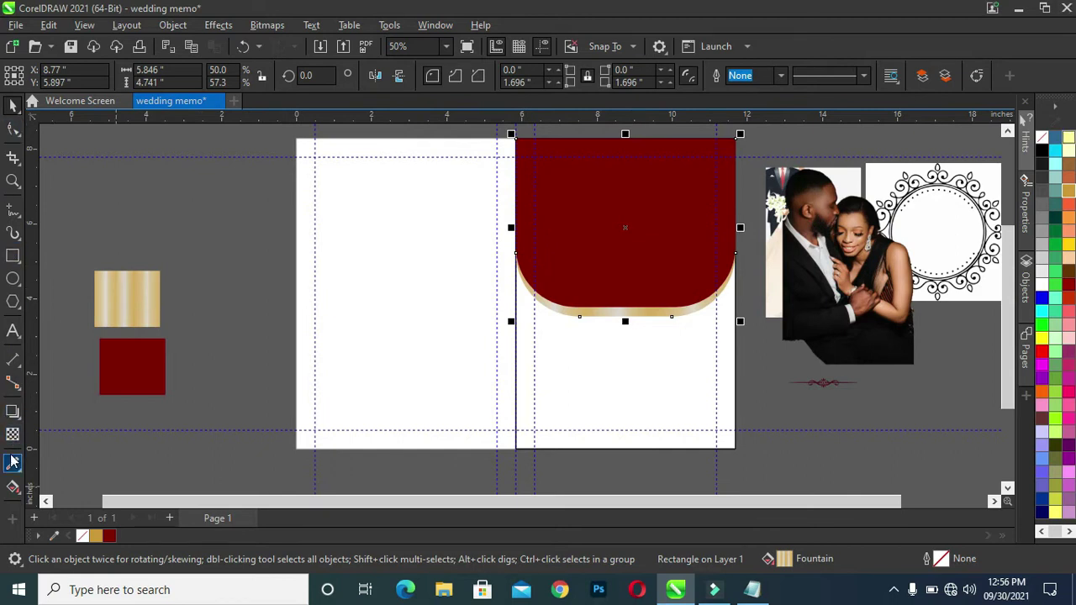
left_click(13, 409)
Cast a downward drop shadow from the maroon panel with feather 10 and opacity 73
left_click_drag(625, 139, 626, 314)
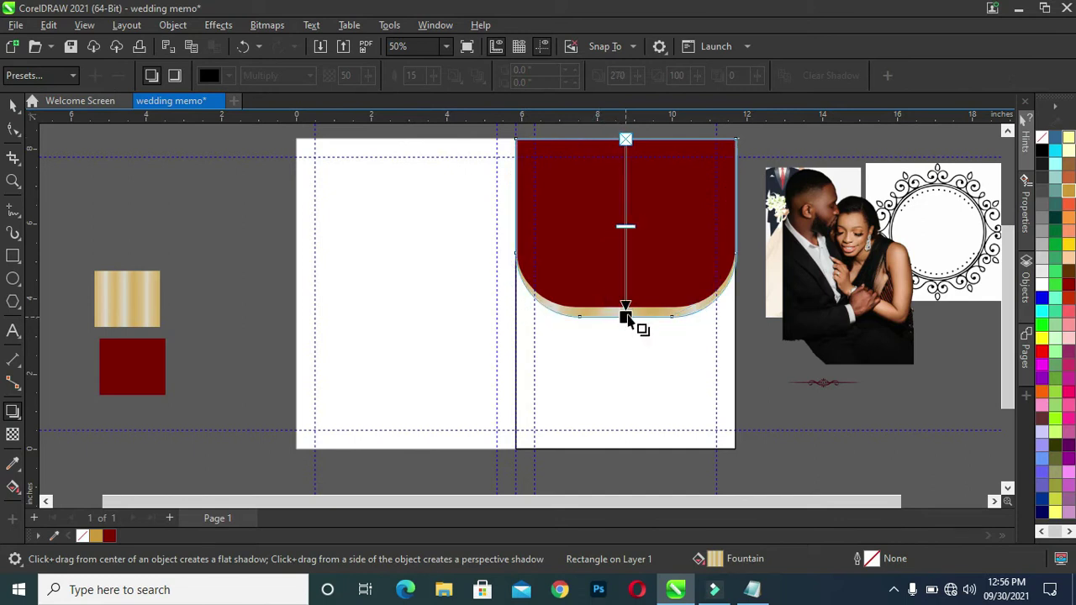
scroll(682, 324, "up", 1)
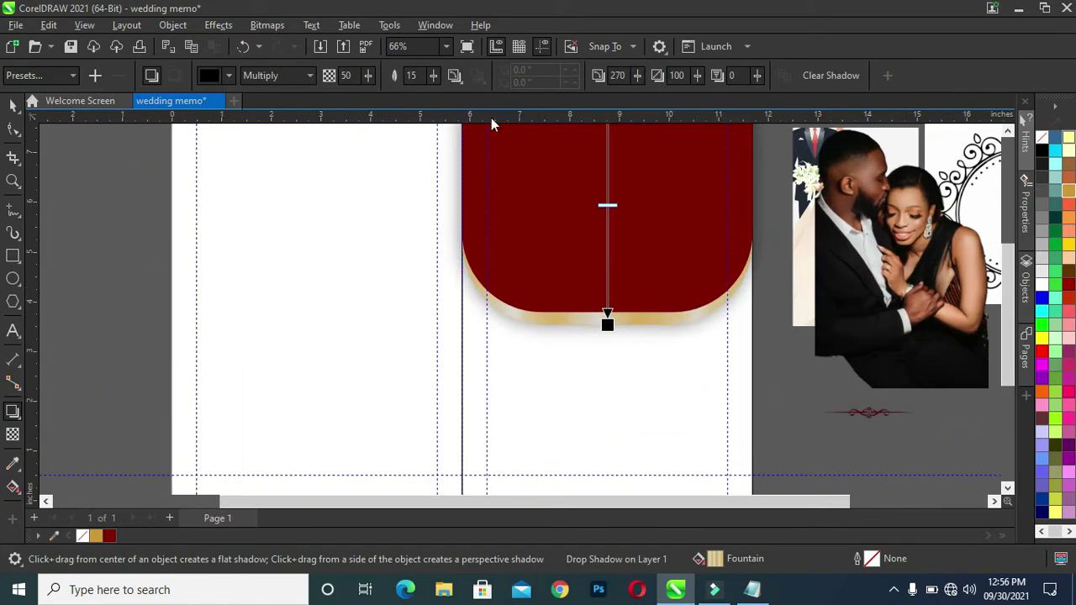
left_click_drag(433, 76, 432, 80)
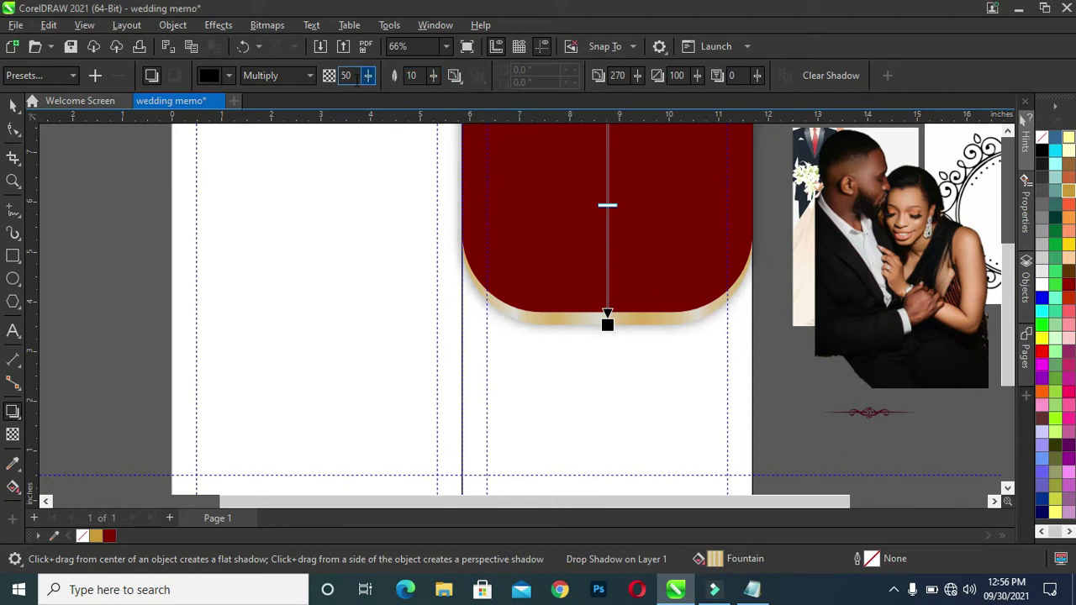
left_click_drag(368, 75, 383, 82)
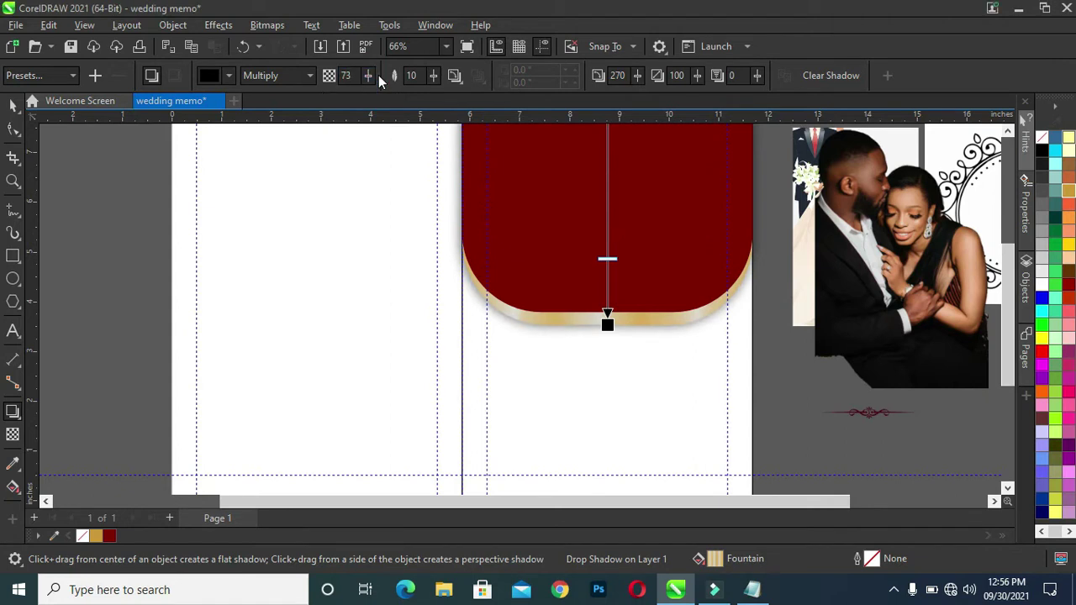
scroll(632, 227, "down", 1)
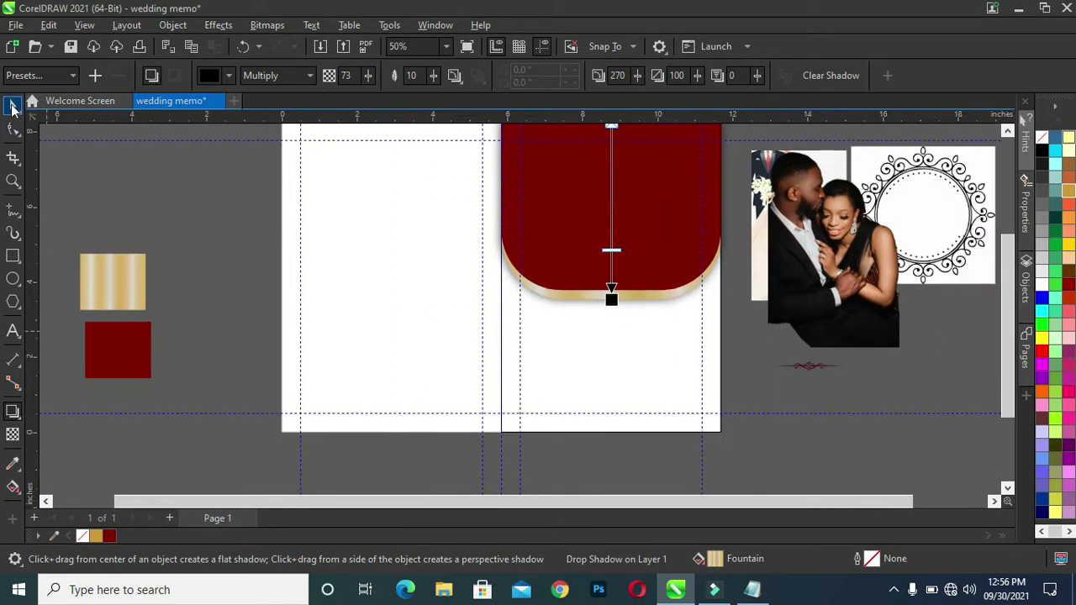
Stretch the maroon panel and its gold rim copies to 6.778 in tall, flush with the page top
left_click(12, 107)
scroll(524, 263, "up", 2)
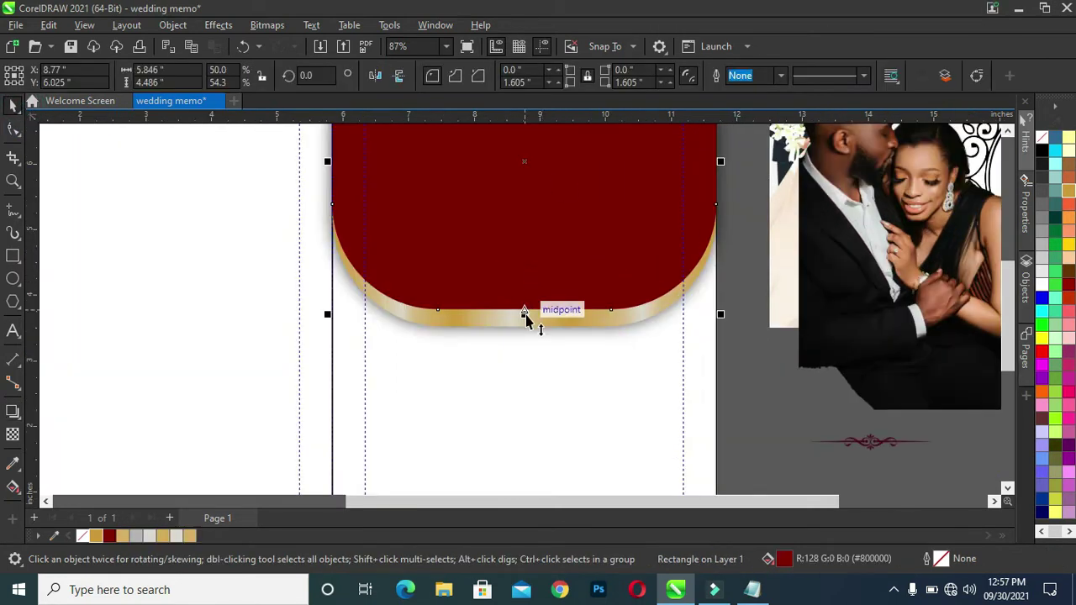
left_click_drag(524, 313, 524, 322)
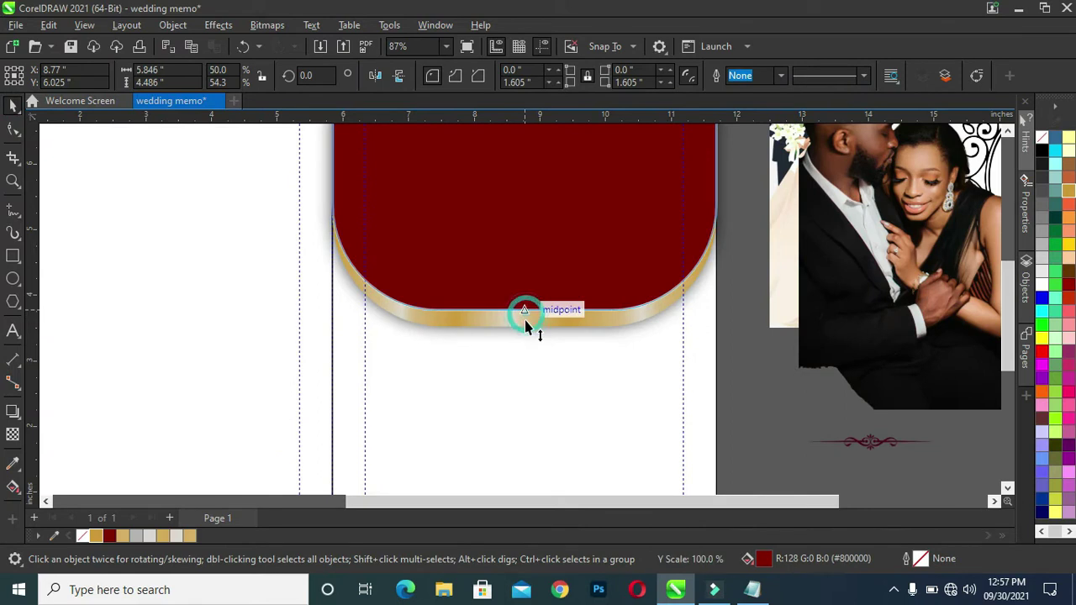
left_click(753, 355)
scroll(661, 312, "down", 2)
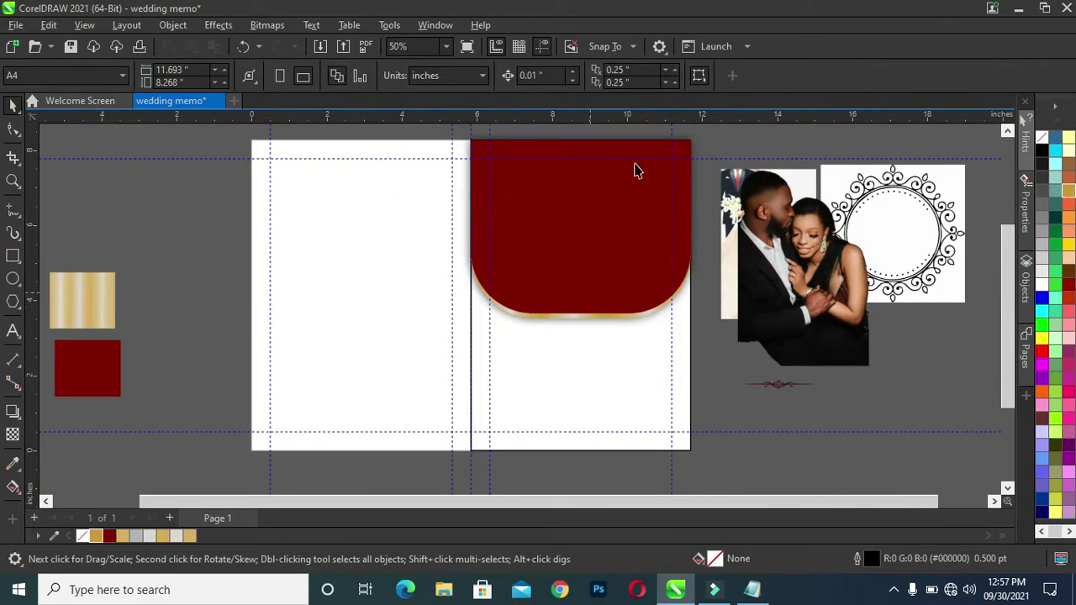
left_click_drag(717, 351, 413, 137)
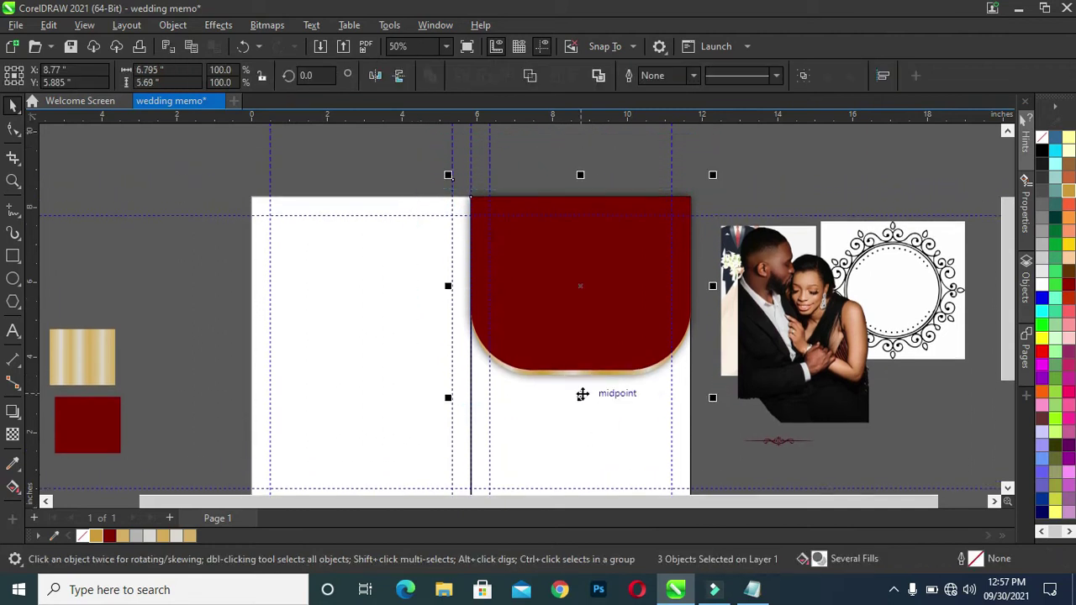
left_click_drag(579, 401, 578, 437)
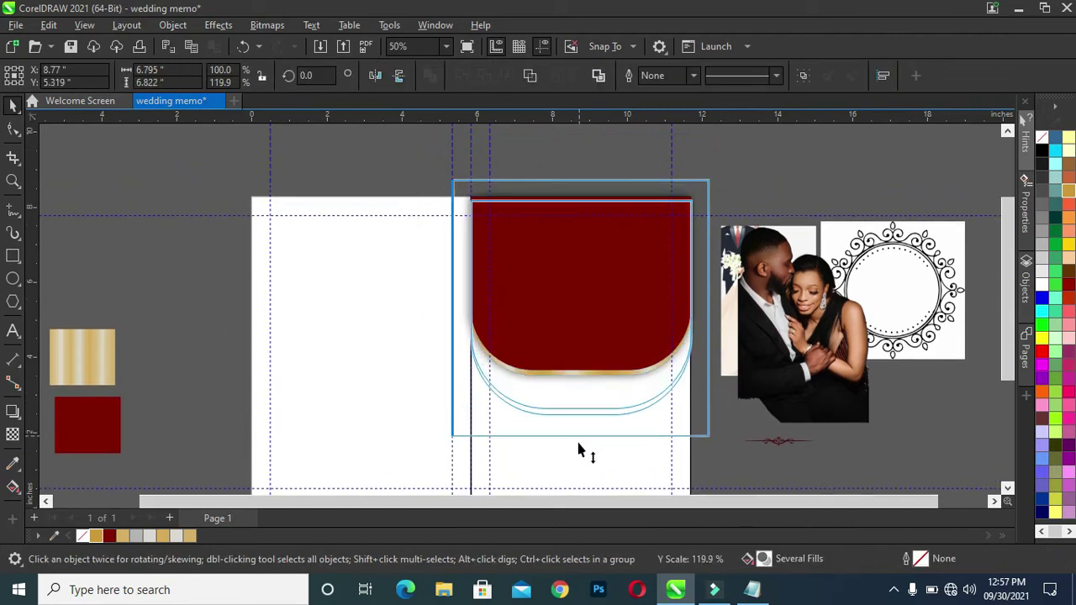
scroll(718, 257, "down", 1)
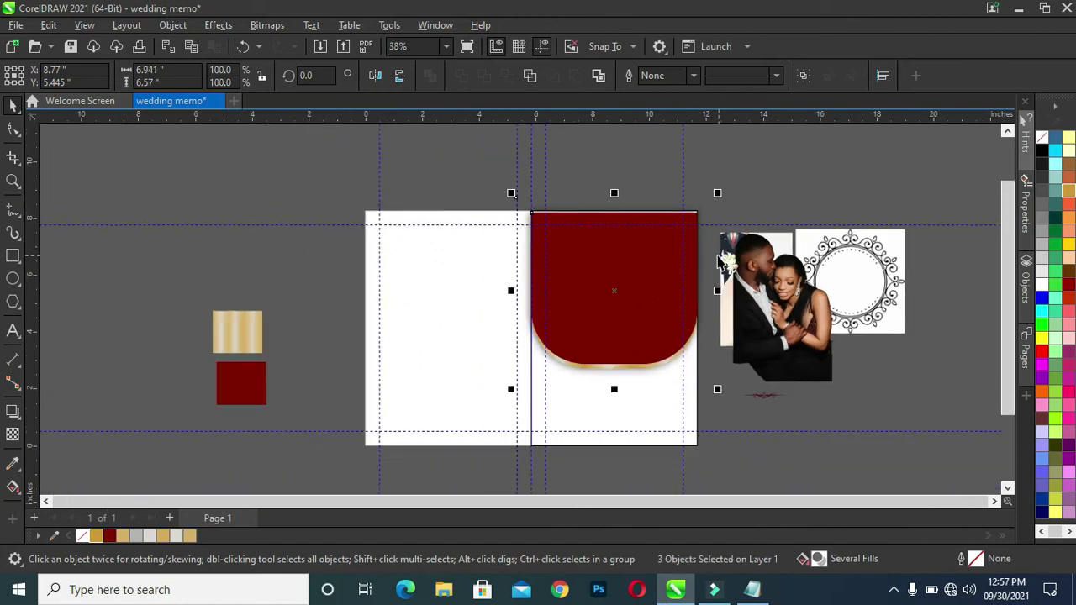
scroll(626, 204, "up", 2)
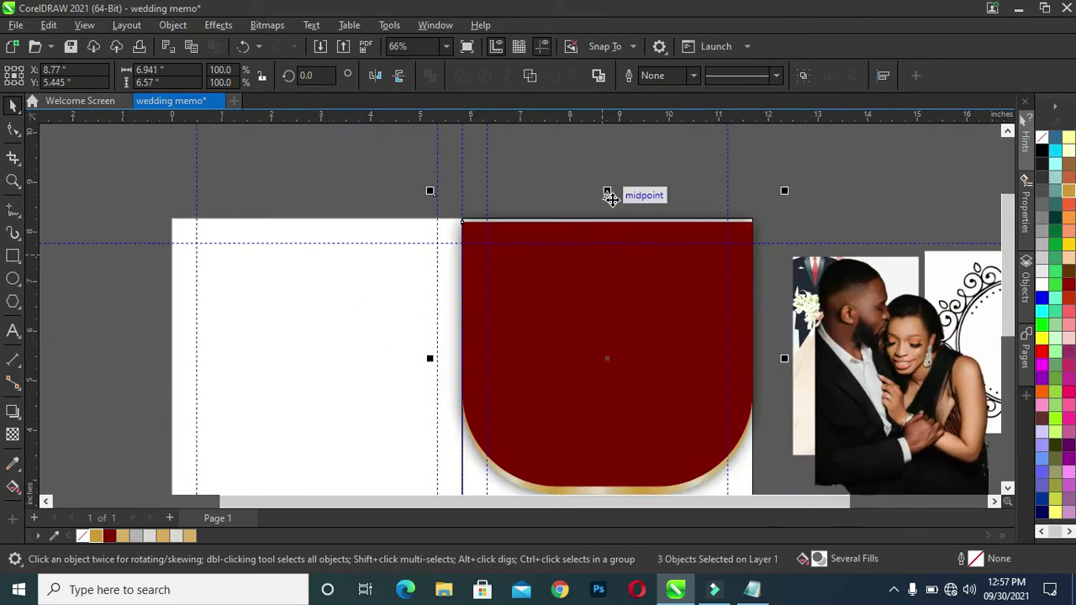
left_click_drag(608, 195, 606, 180)
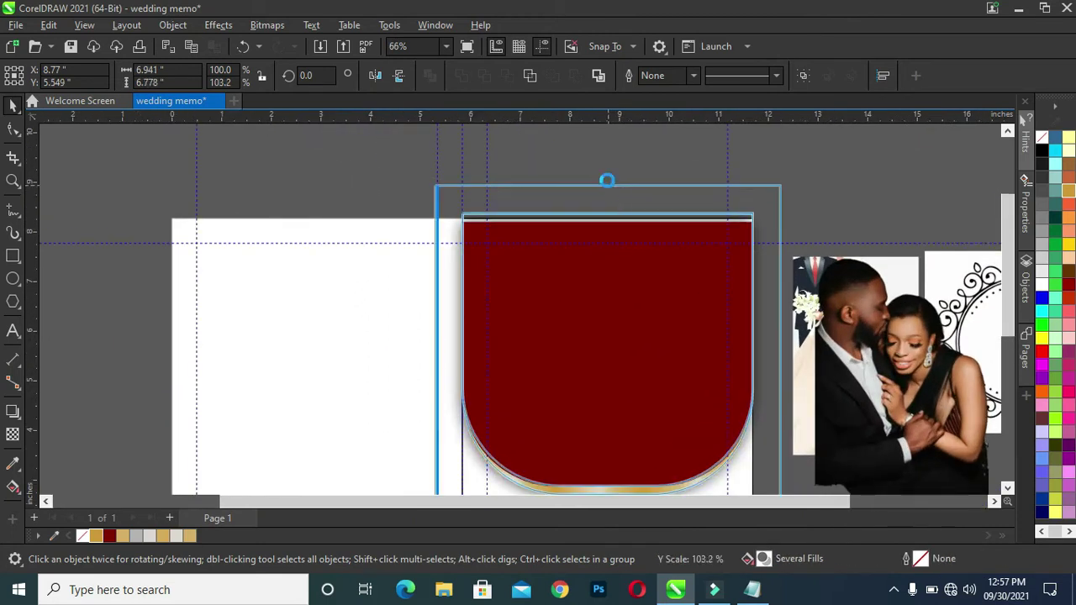
scroll(626, 221, "down", 2)
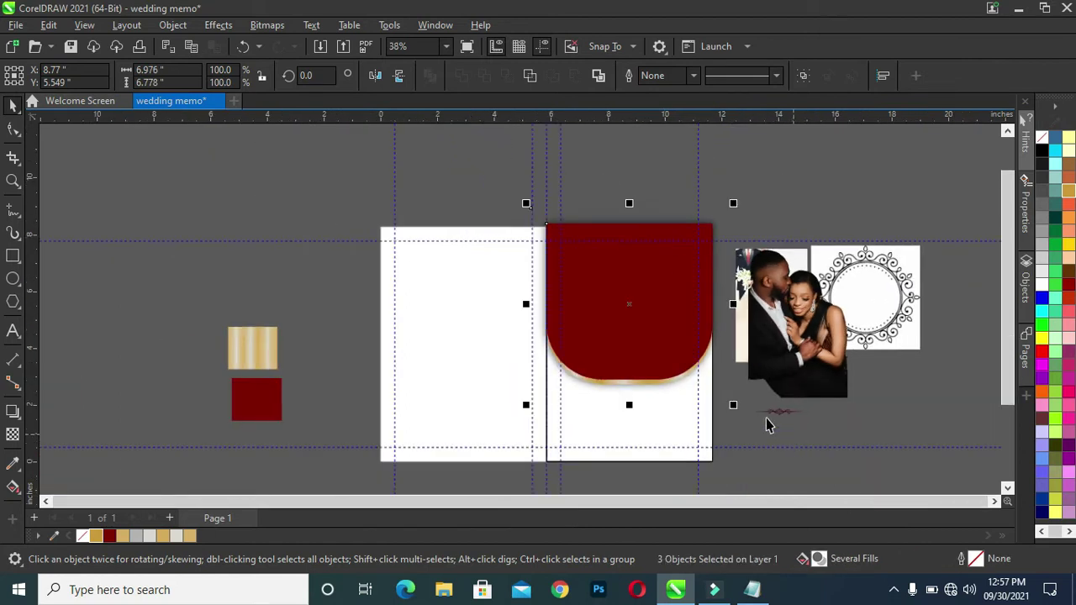
scroll(767, 424, "up", 1)
scroll(728, 395, "up", 1)
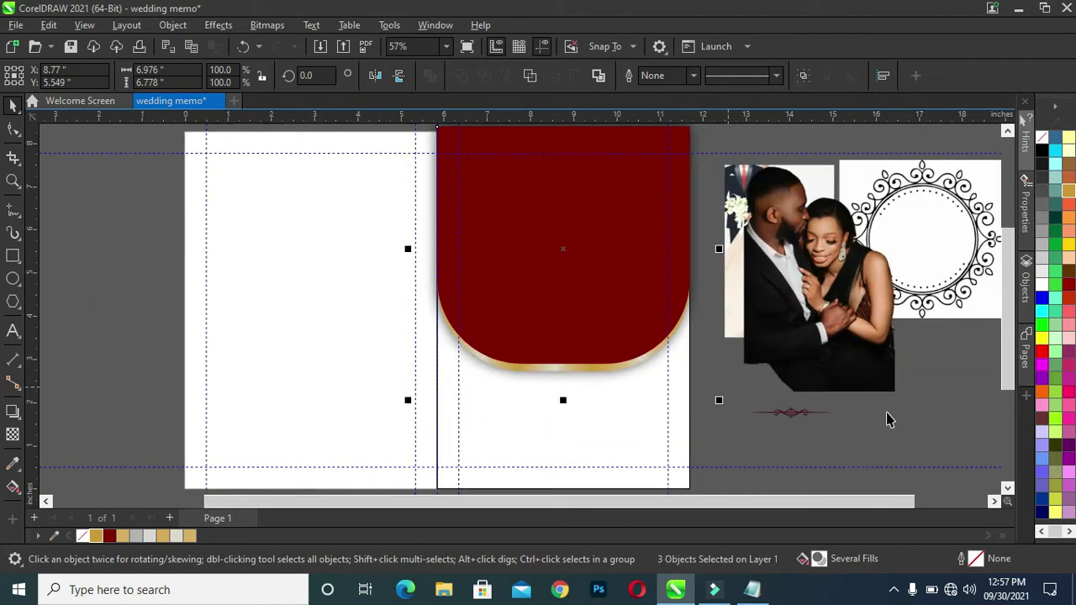
Move the couple photo onto the red arched panel, bring it to front, and size it to fit
left_click(857, 332)
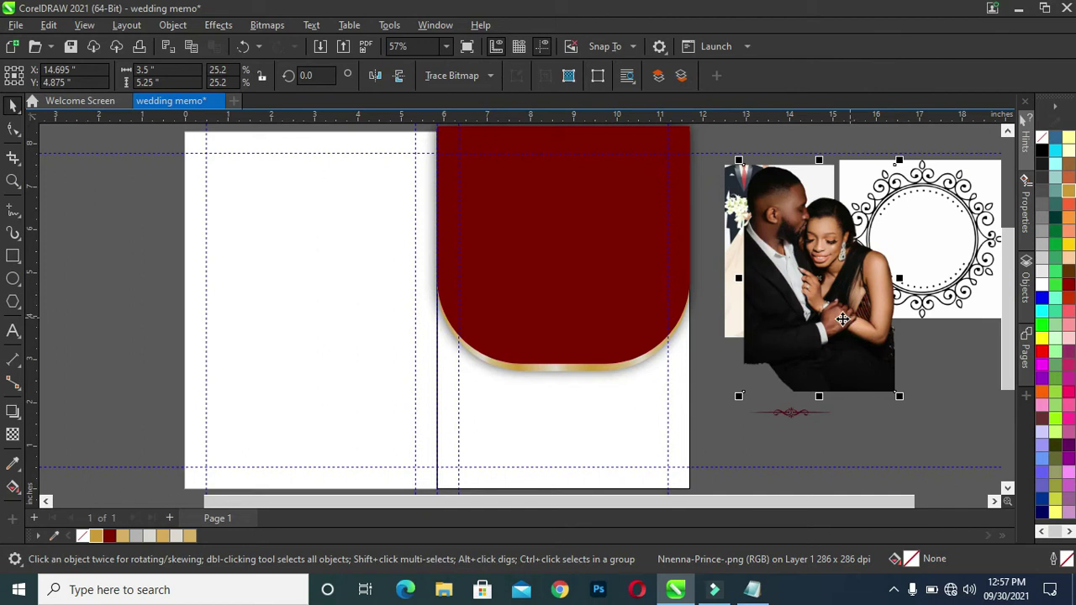
left_click_drag(842, 319, 536, 283)
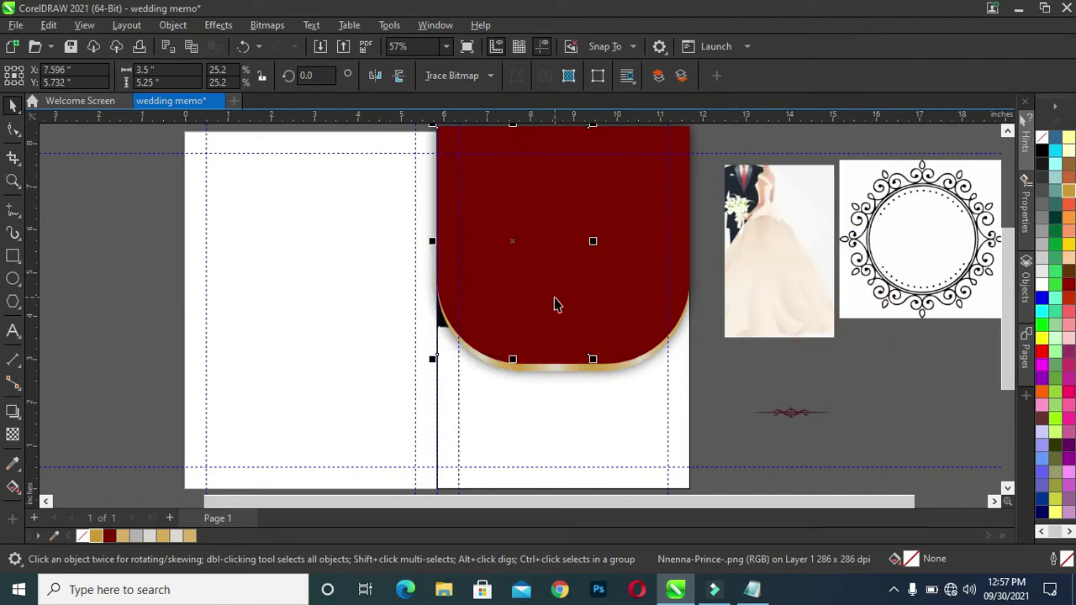
key("shift+Page_Up")
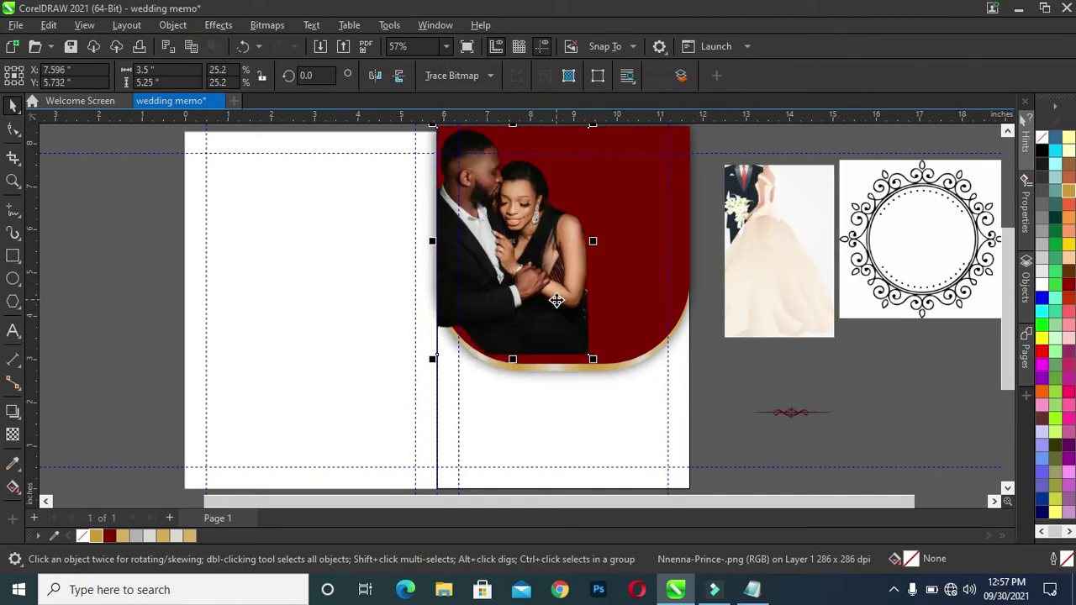
left_click_drag(540, 294, 541, 297)
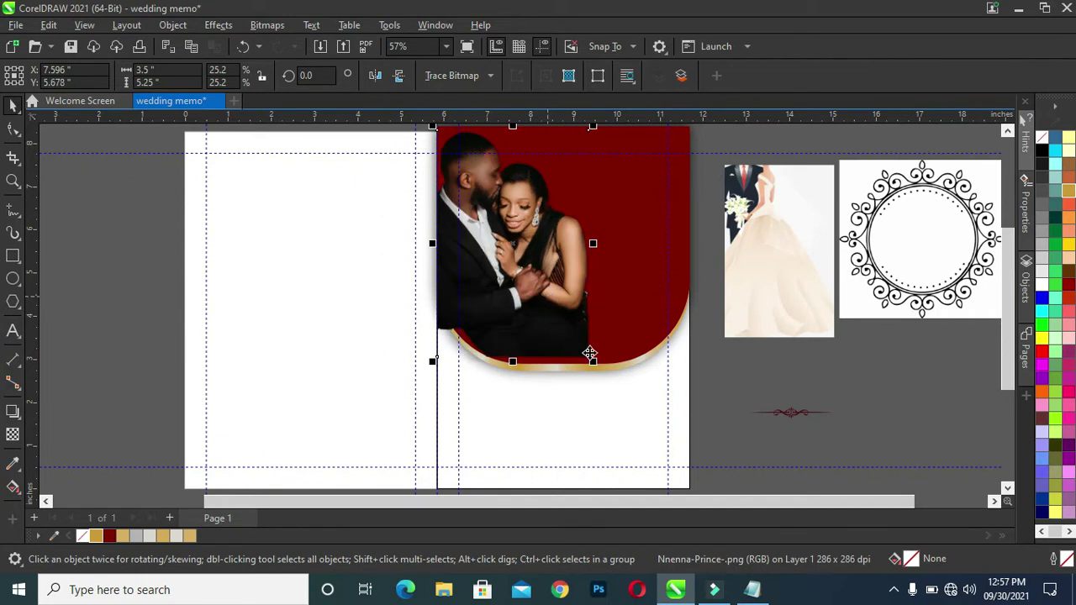
left_click_drag(592, 359, 645, 400)
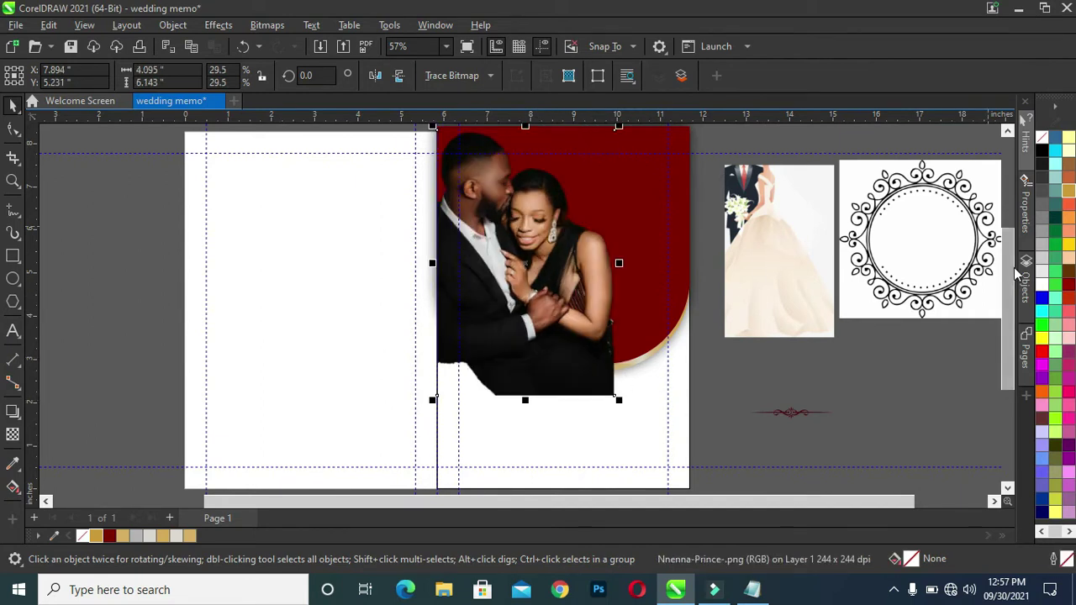
left_click_drag(1009, 277, 1009, 260)
left_click_drag(486, 276, 510, 306)
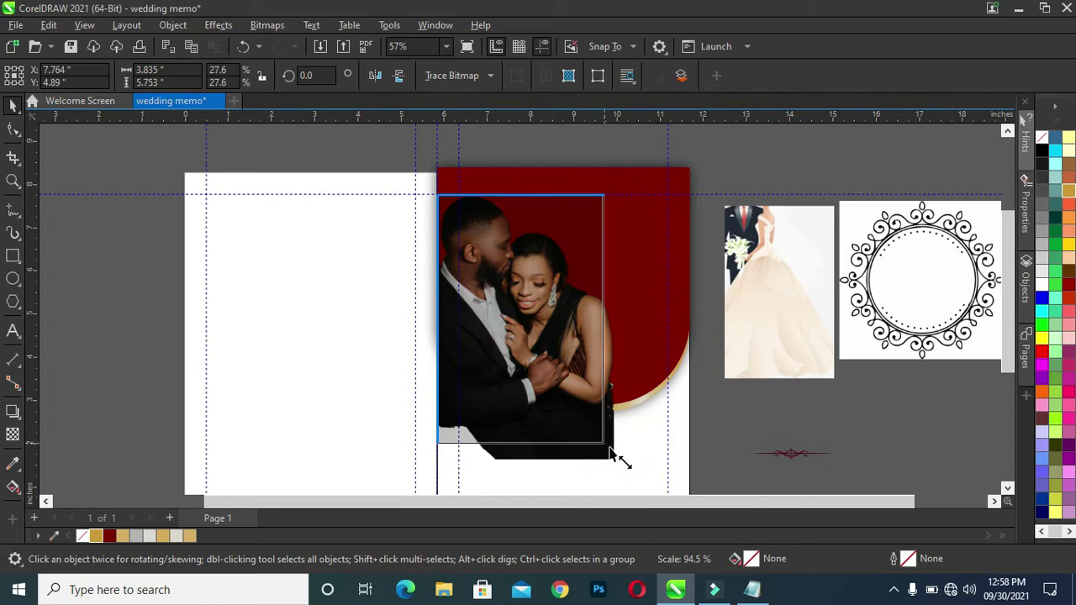
left_click_drag(616, 462, 607, 447)
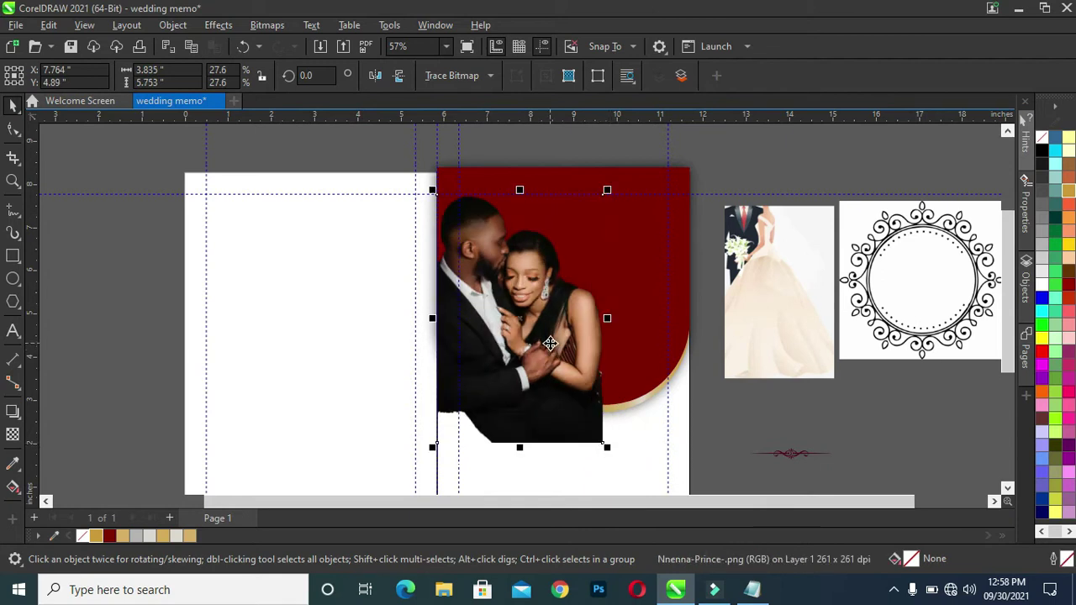
PowerClip the photo inside the arched panel and enlarge it to fill the curved bottom
right_click(550, 342)
left_click(603, 334)
left_click(639, 270)
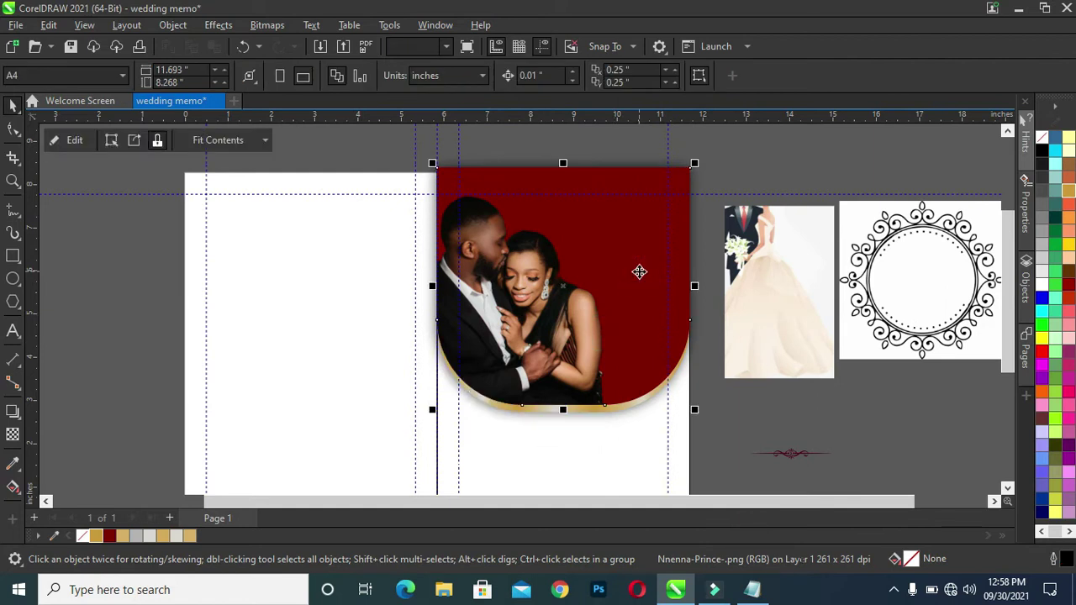
left_click(800, 390)
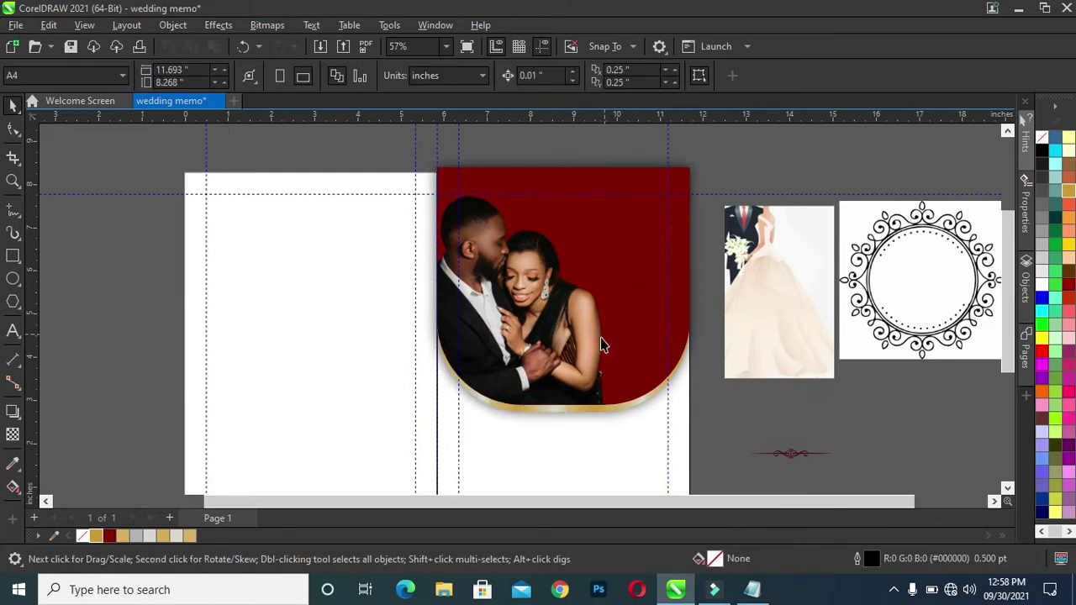
left_click(584, 347)
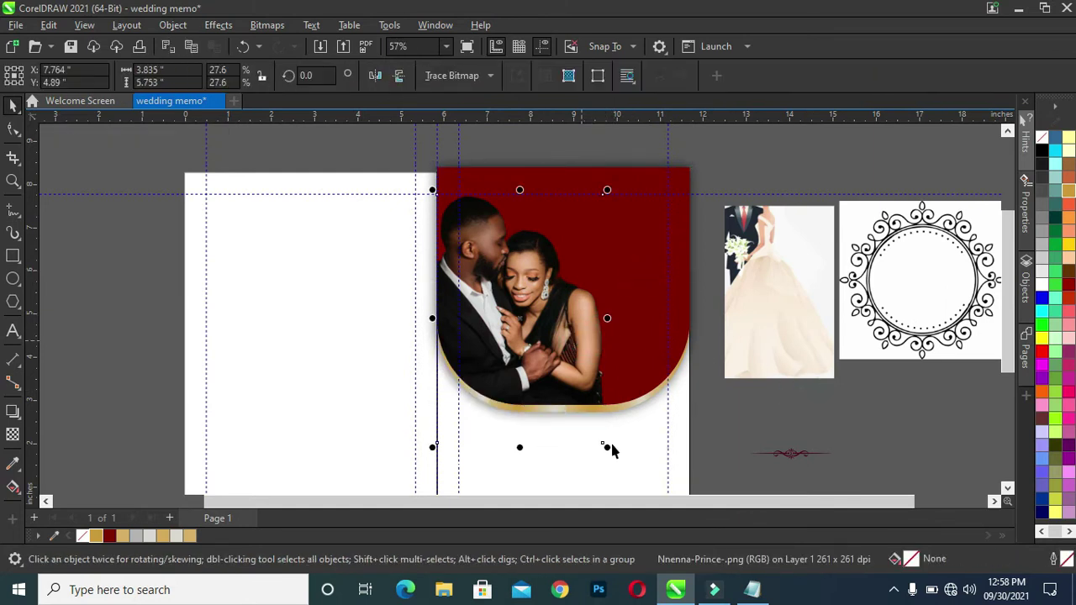
left_click_drag(603, 446, 635, 475)
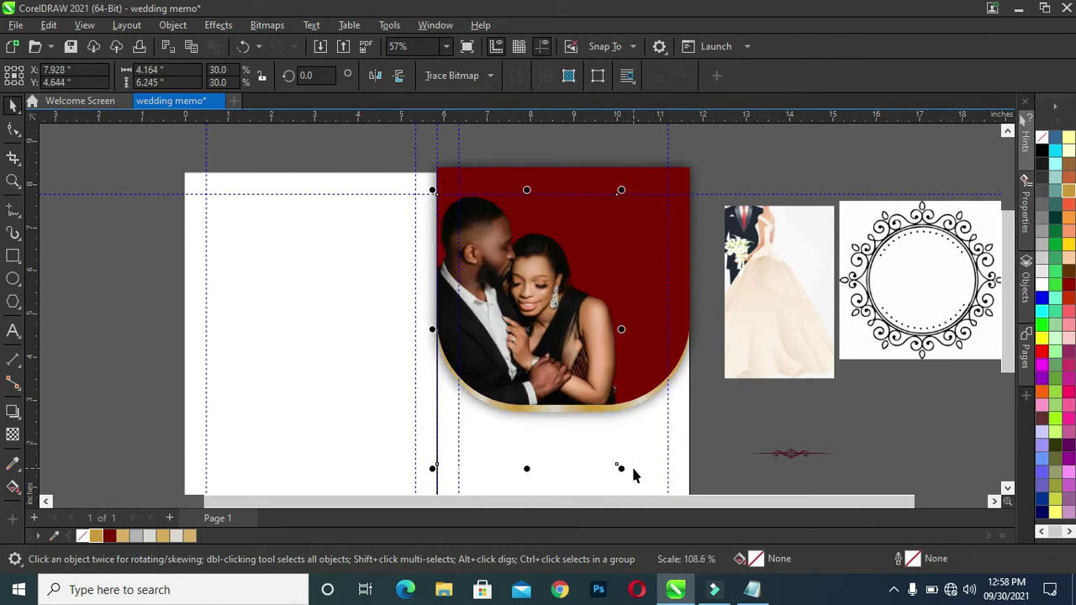
left_click(764, 415)
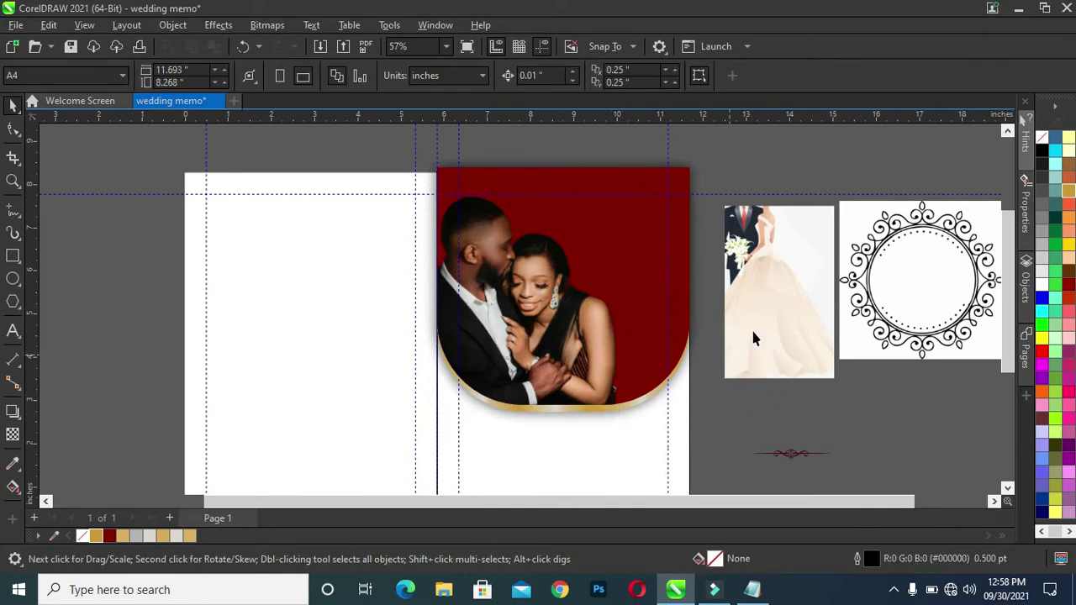
scroll(1006, 332, "down", 1)
scroll(1007, 332, "down", 1)
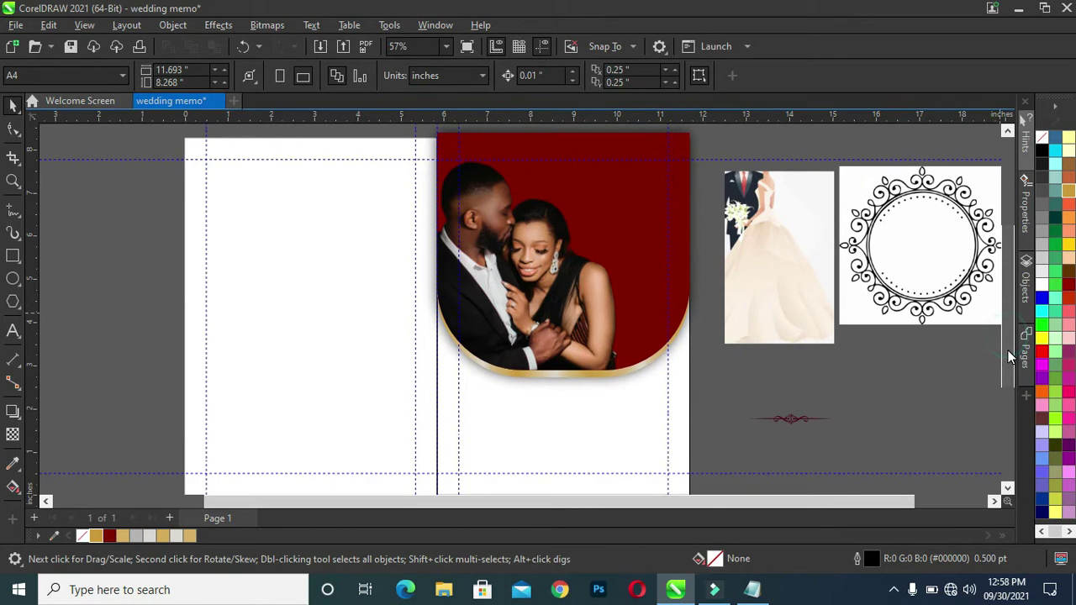
scroll(882, 276, "down", 1)
left_click(890, 271)
Lower the ornate frame image's gamma to 0.31 and open the Line Art outline trace
mouse_move(900, 257)
left_mouse_down()
mouse_move(883, 325)
mouse_move(896, 308)
left_mouse_up()
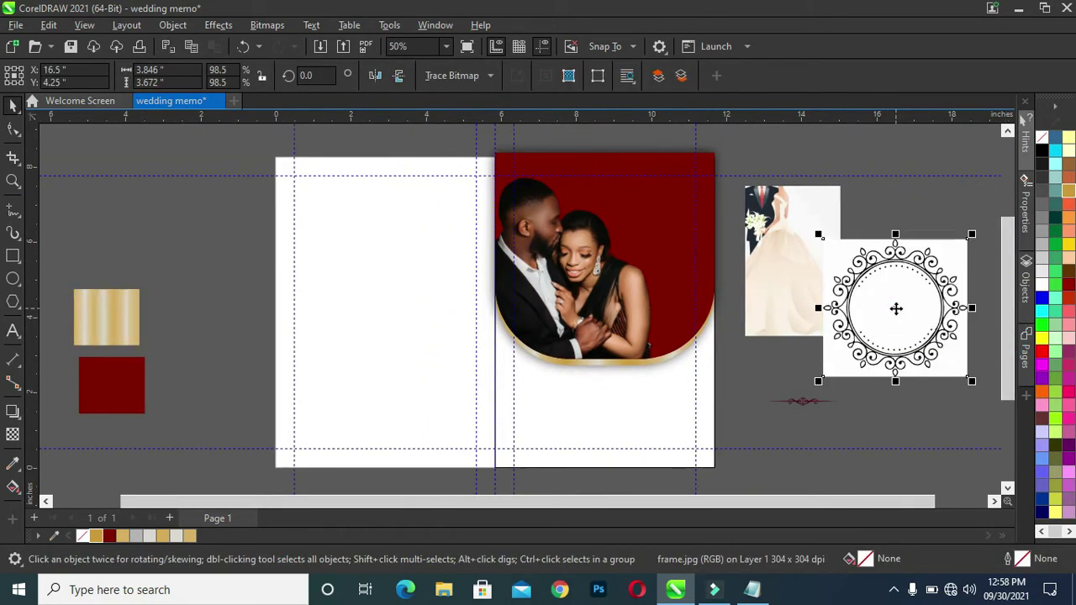
left_click(219, 26)
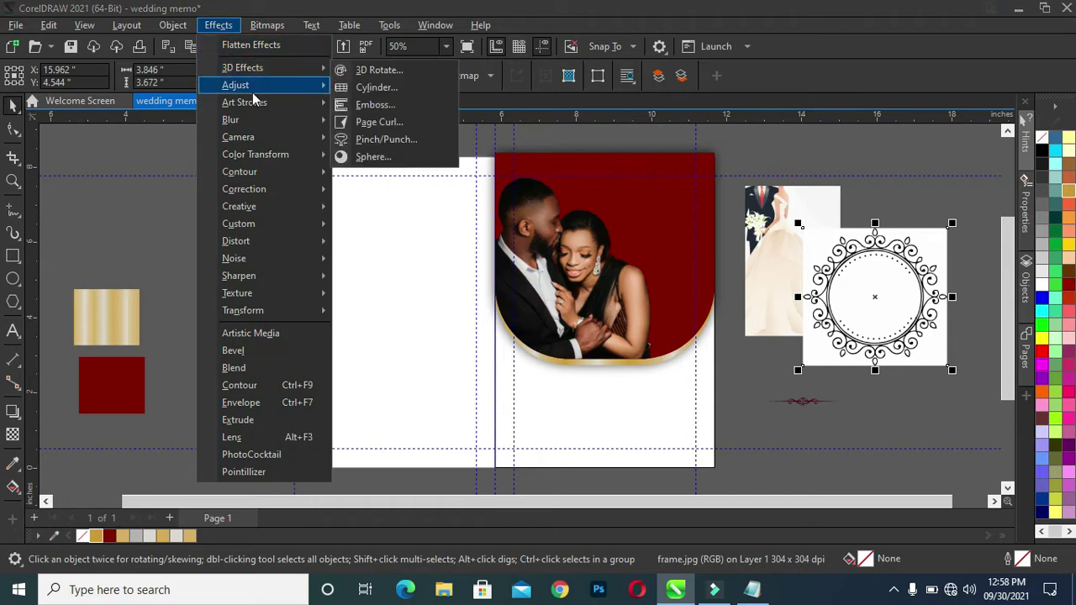
mouse_move(236, 85)
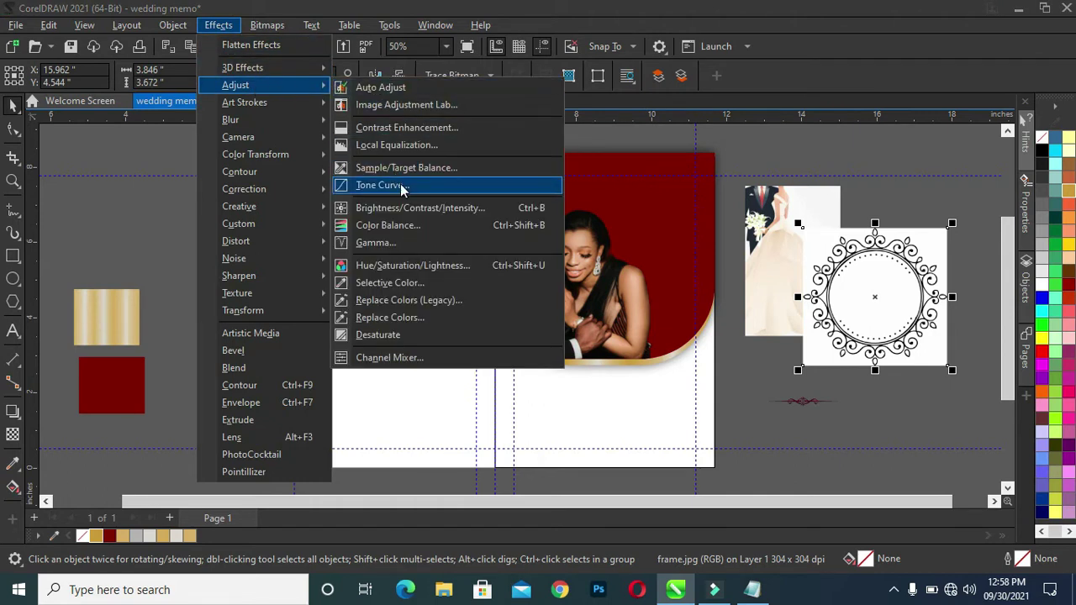
left_click(377, 242)
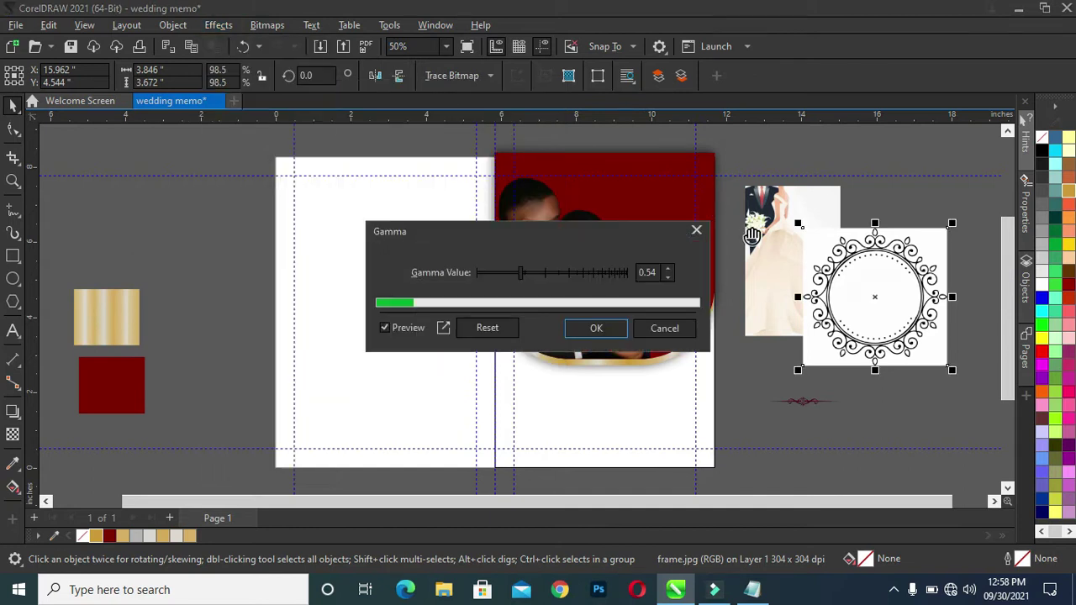
left_click_drag(519, 275, 507, 275)
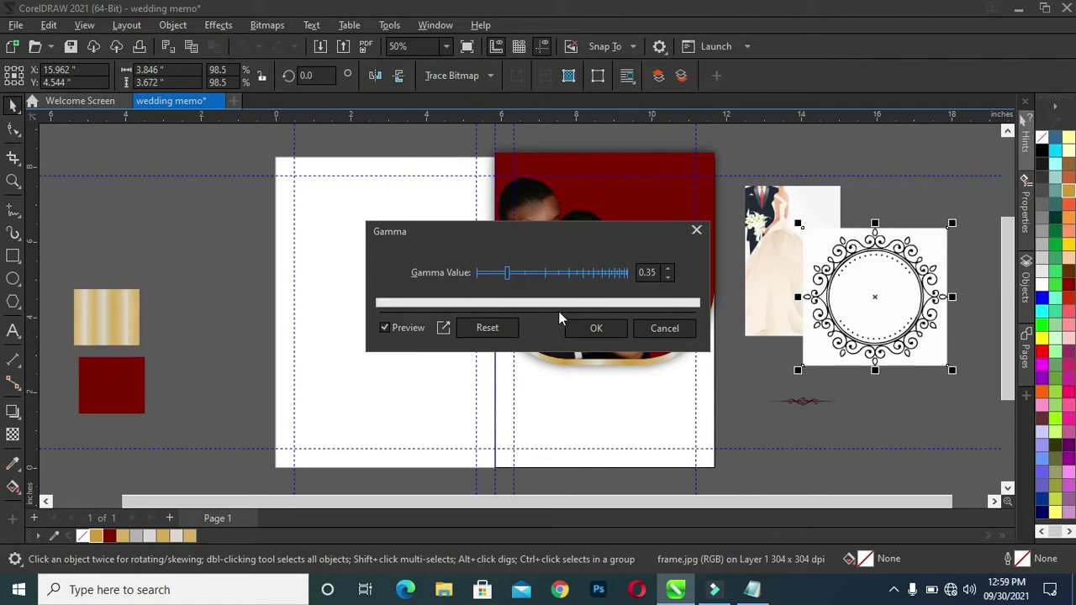
left_click_drag(508, 275, 504, 276)
left_click(598, 329)
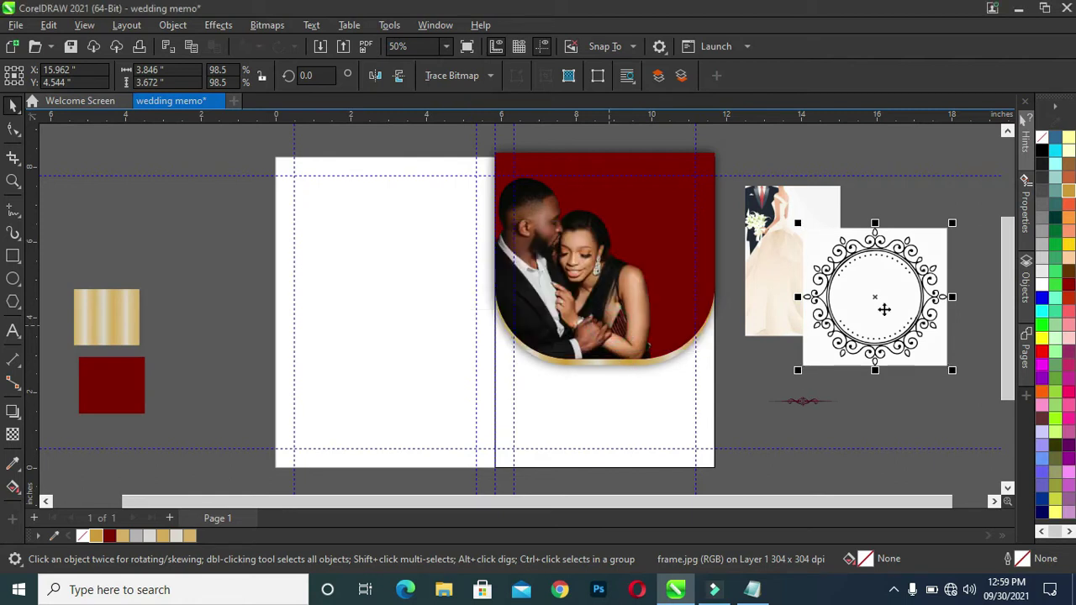
left_click(428, 75)
left_click(591, 135)
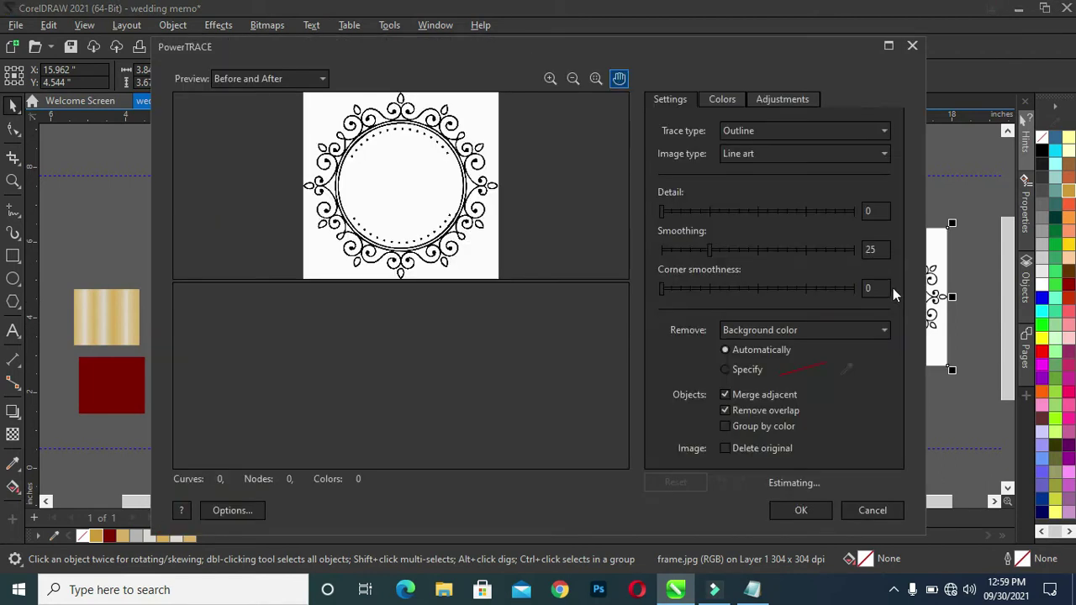
Trace the ornate circular frame as Line Art and park the traced copy left of the page above the gold swatch
left_click(794, 506)
left_click(847, 308)
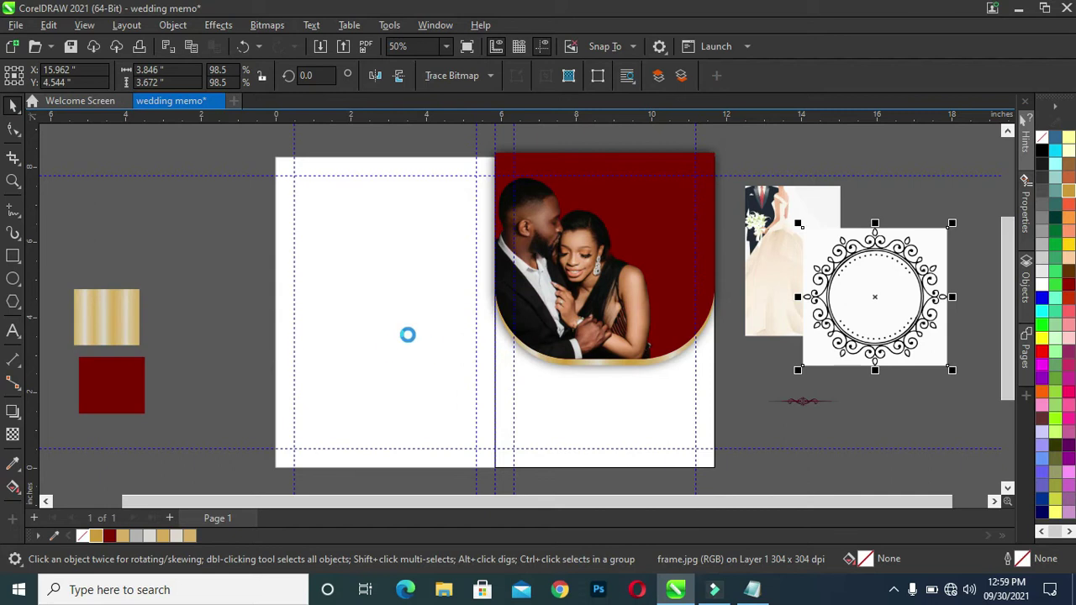
left_click(857, 284)
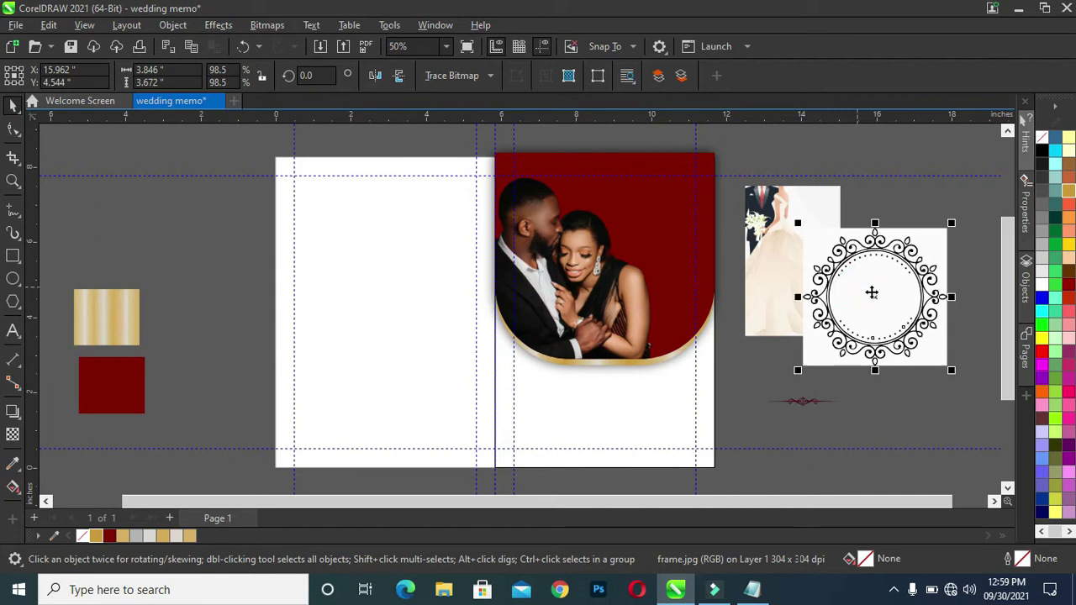
left_click_drag(871, 293, 884, 325)
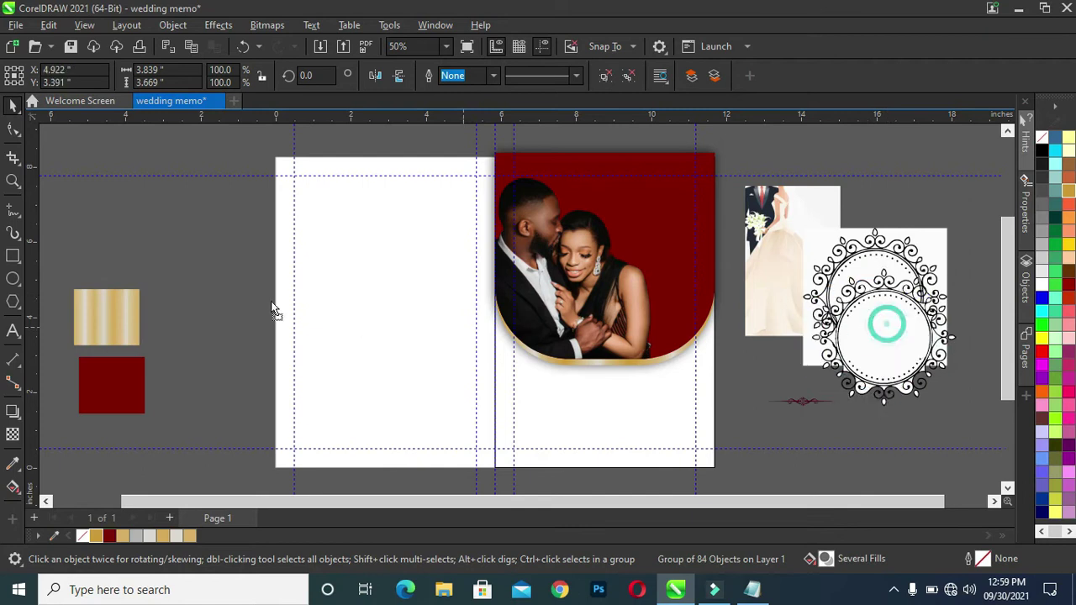
left_click_drag(271, 309, 180, 227)
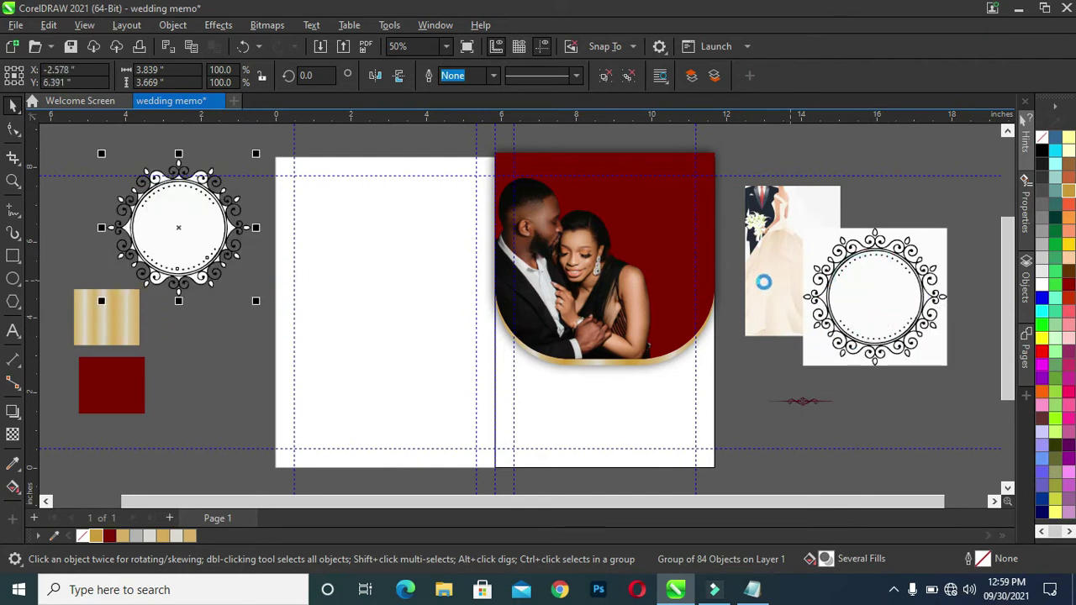
Delete the original frame image and reposition the traced circular frame
double_click(850, 254)
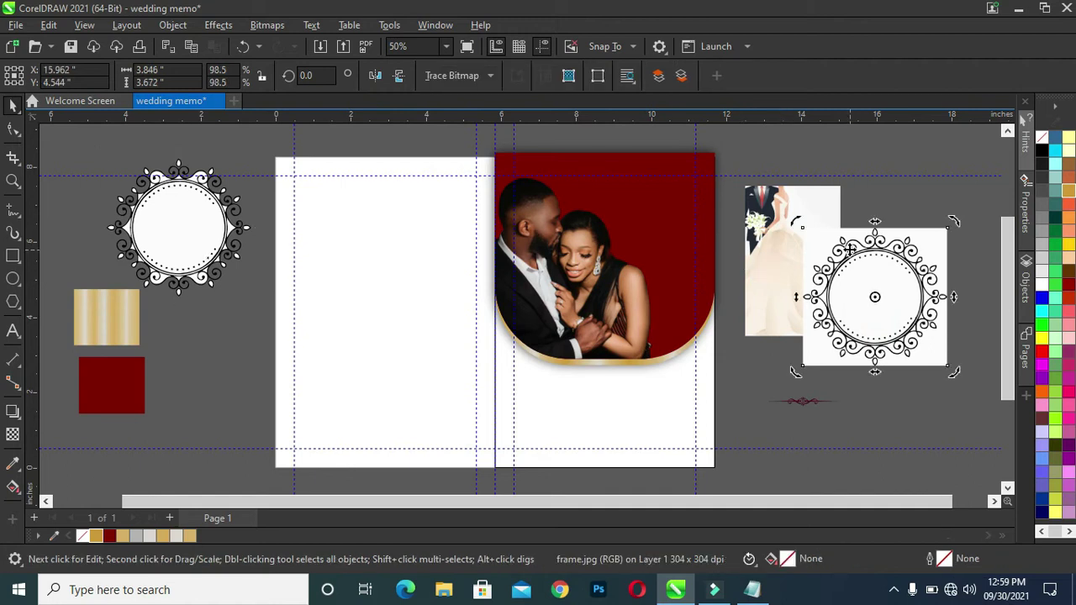
key("Delete")
left_click(151, 231)
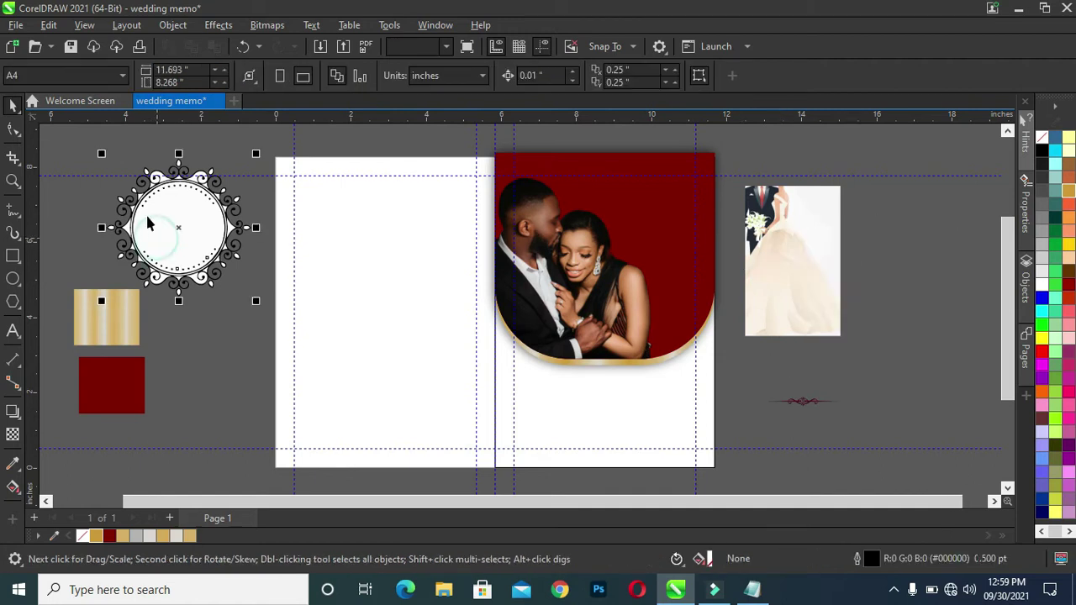
scroll(147, 222, "up", 1)
scroll(102, 239, "up", 1)
scroll(126, 227, "up", 2)
mouse_move(239, 242)
left_mouse_down()
mouse_move(255, 277)
mouse_move(264, 268)
left_mouse_up()
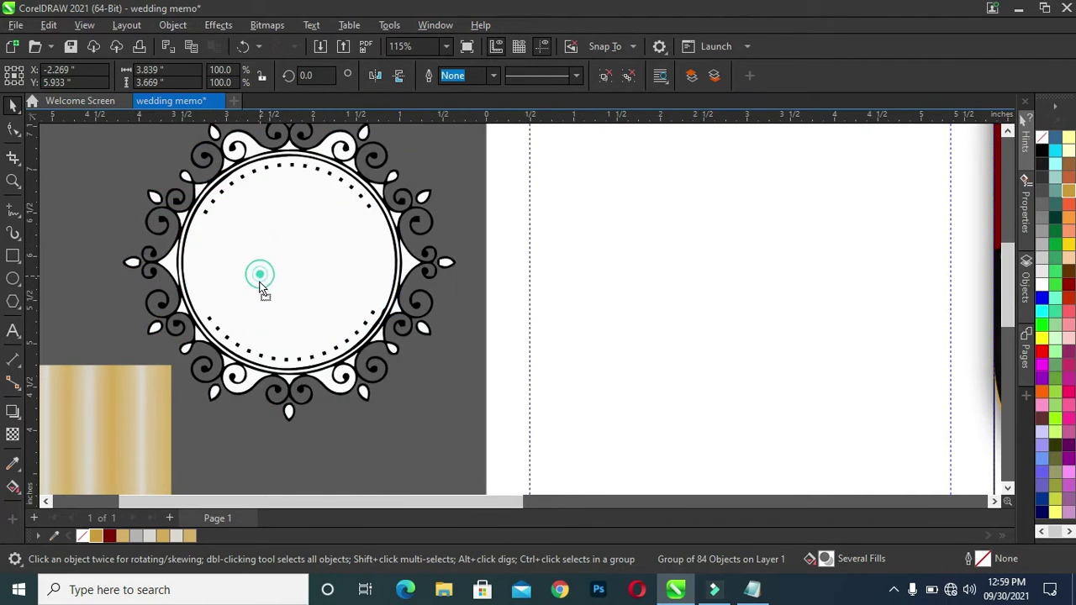
Inspect the ornament's inner circle and swirl pieces, briefly trying node editing
left_click(342, 447)
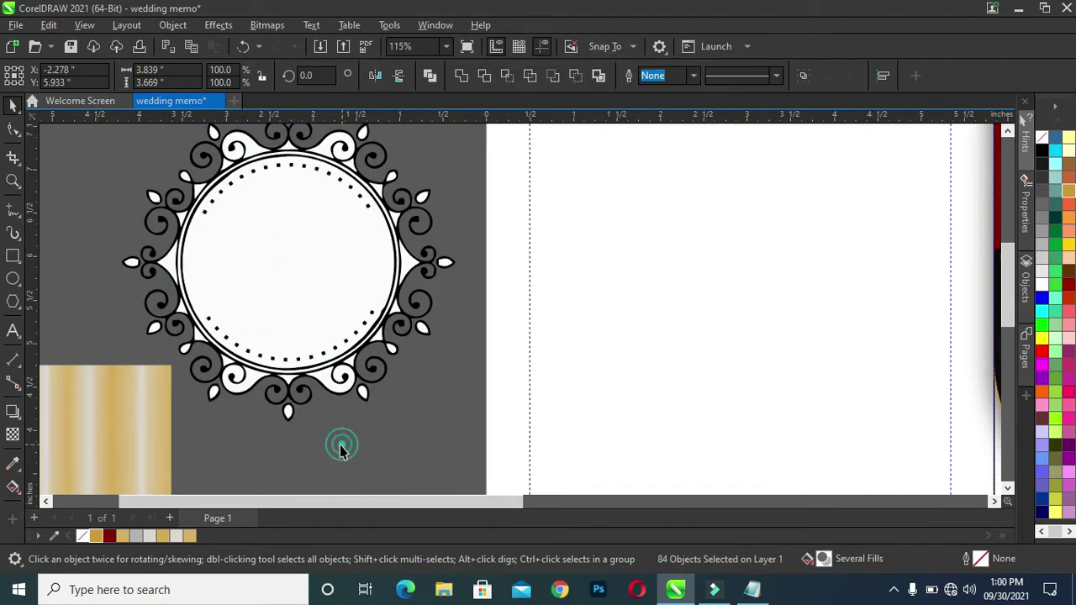
left_click(307, 308)
left_click(307, 308, "ctrl")
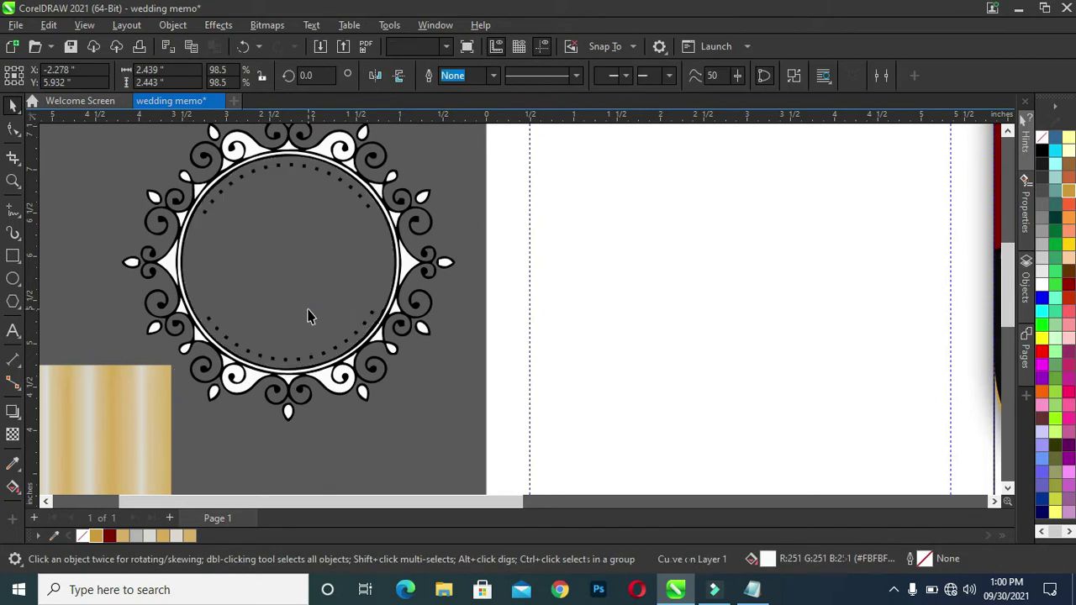
left_click(308, 316)
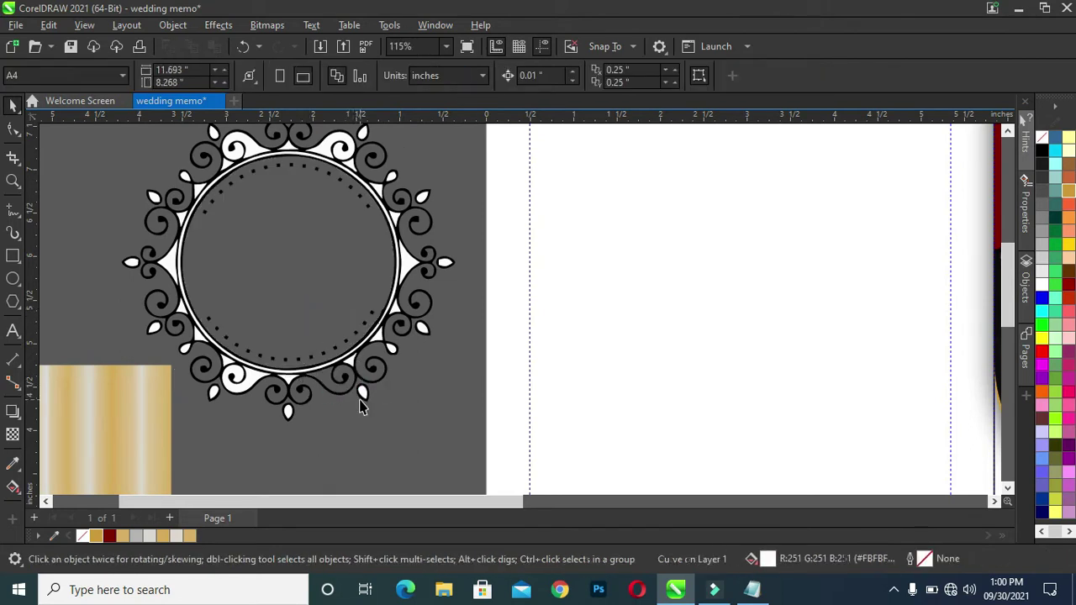
left_click(358, 387)
left_click(399, 355)
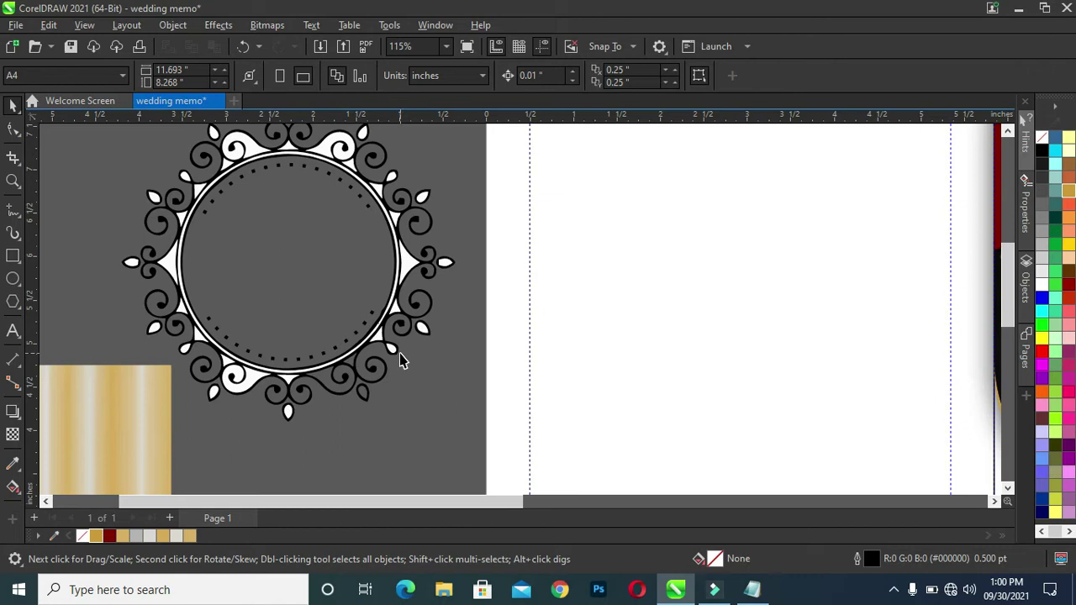
key("F10")
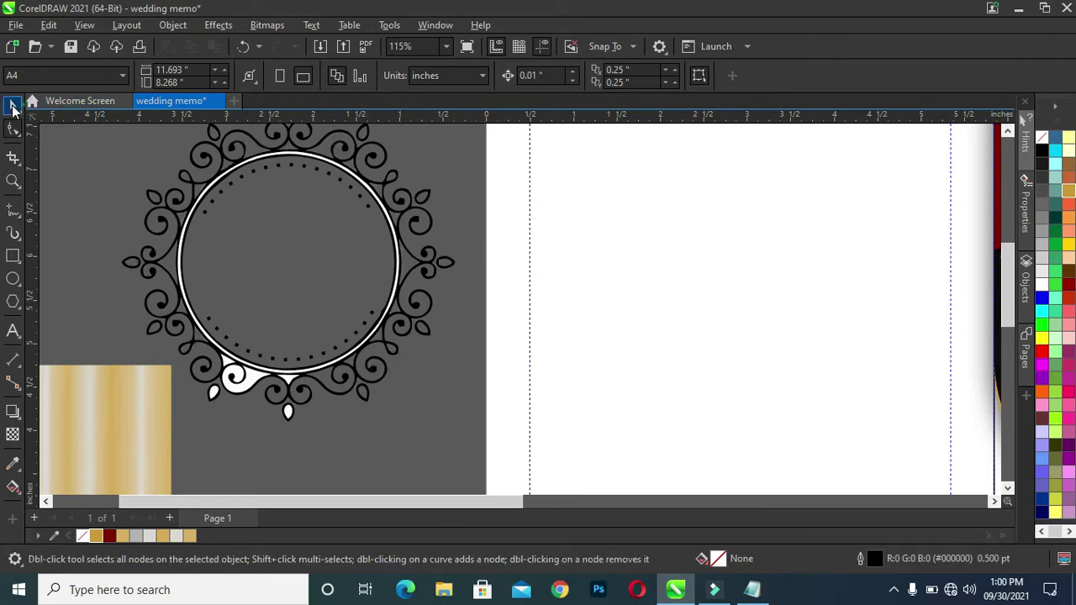
left_click(13, 106)
Delete the white fill pieces and select the white ring inside the frame
left_click(244, 380)
key("Delete")
left_click(212, 383)
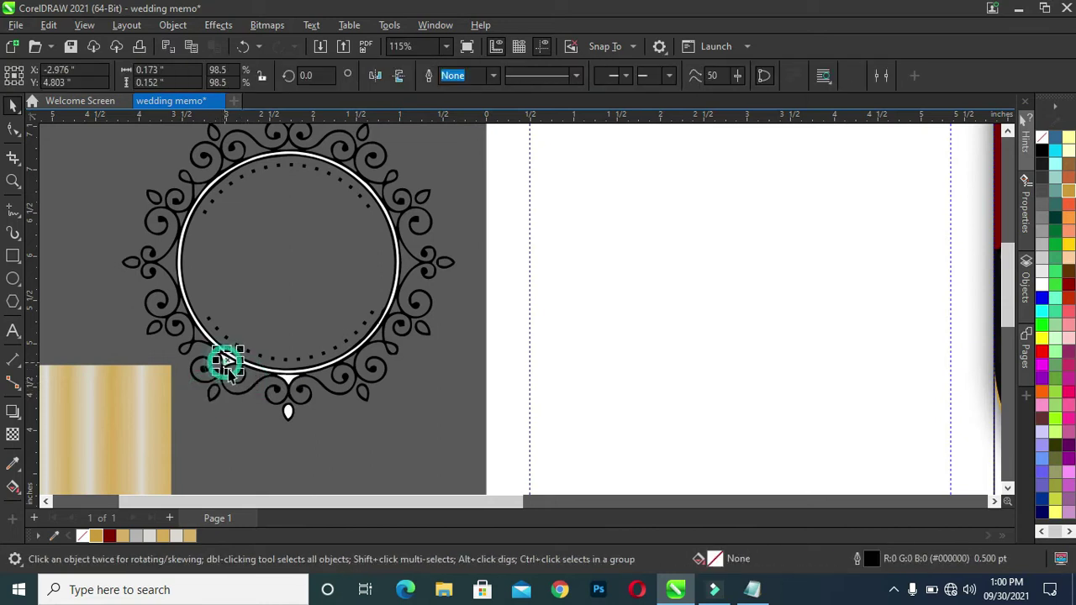
key("Delete")
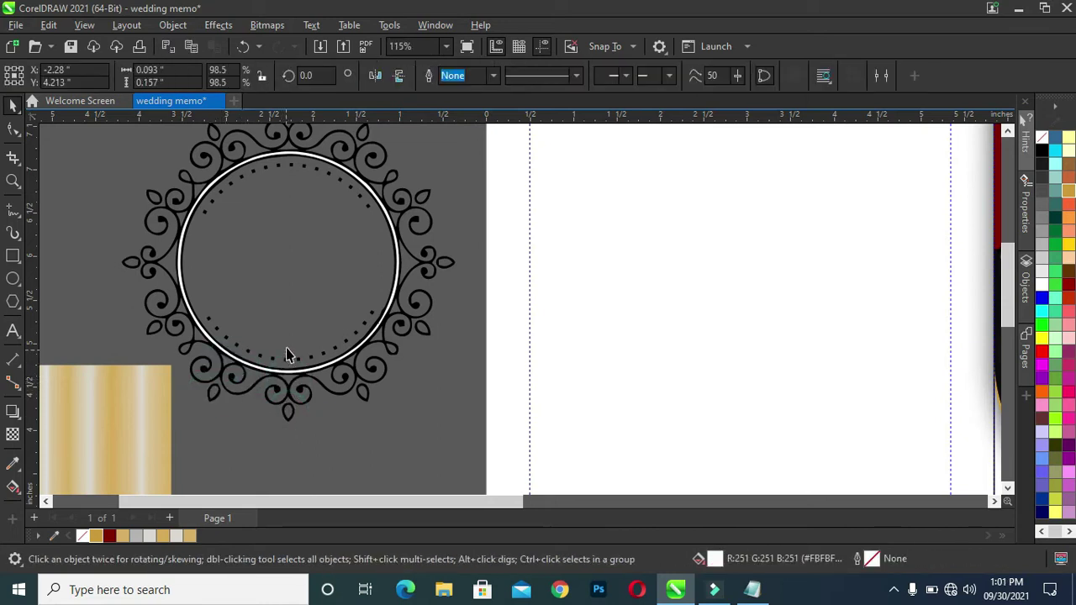
scroll(289, 419, "up", 4)
left_click(288, 410)
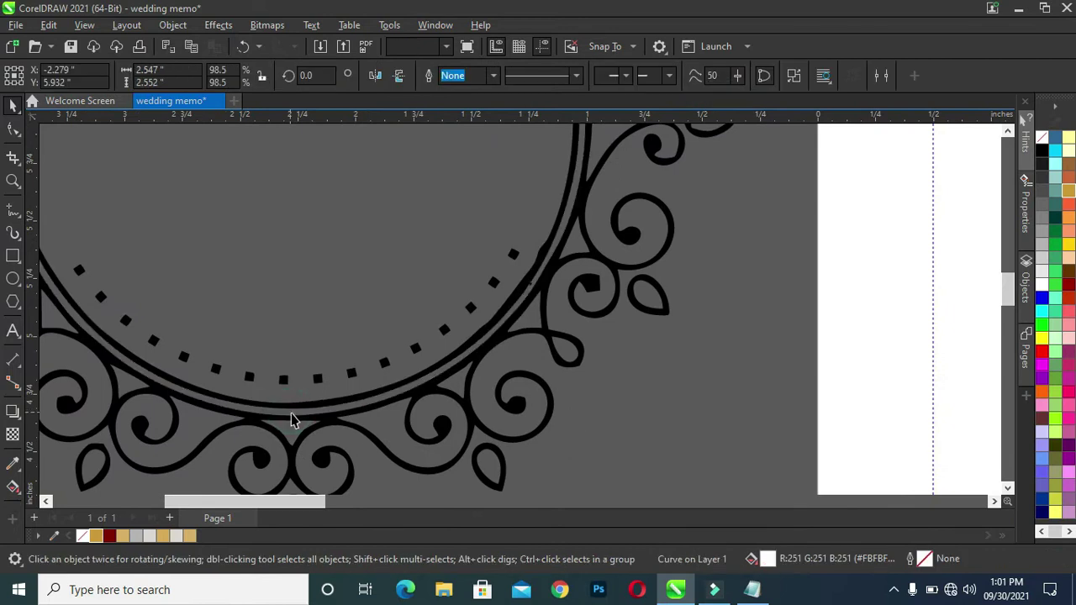
Delete the white ring, then select all 46 ornament parts and group them
key("Delete")
scroll(348, 365, "down", 4)
scroll(382, 208, "down", 2)
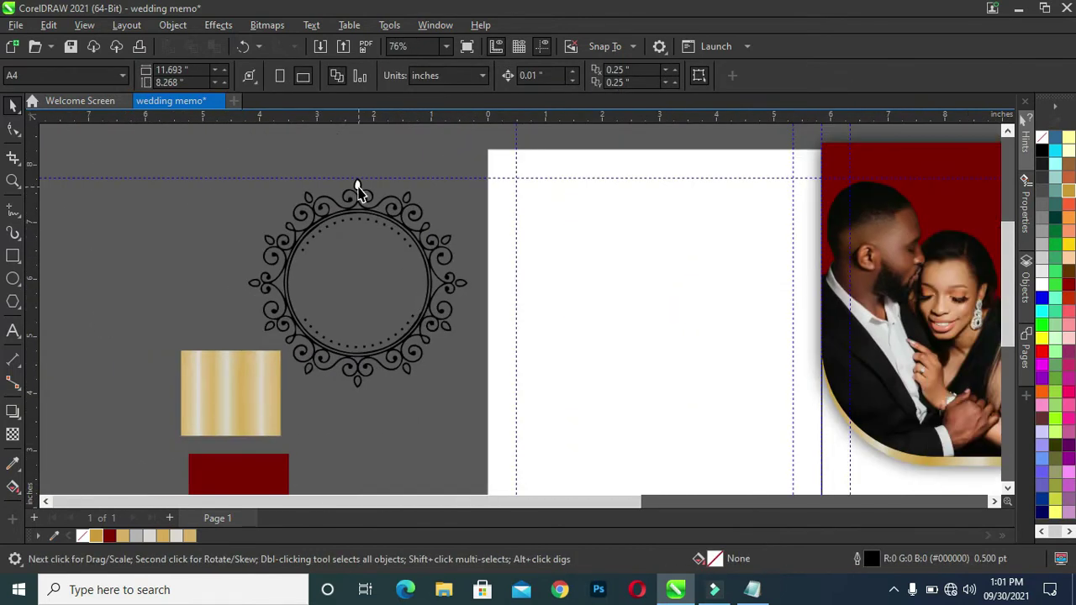
left_click(357, 190)
left_click(363, 226)
left_click_drag(225, 152, 496, 411)
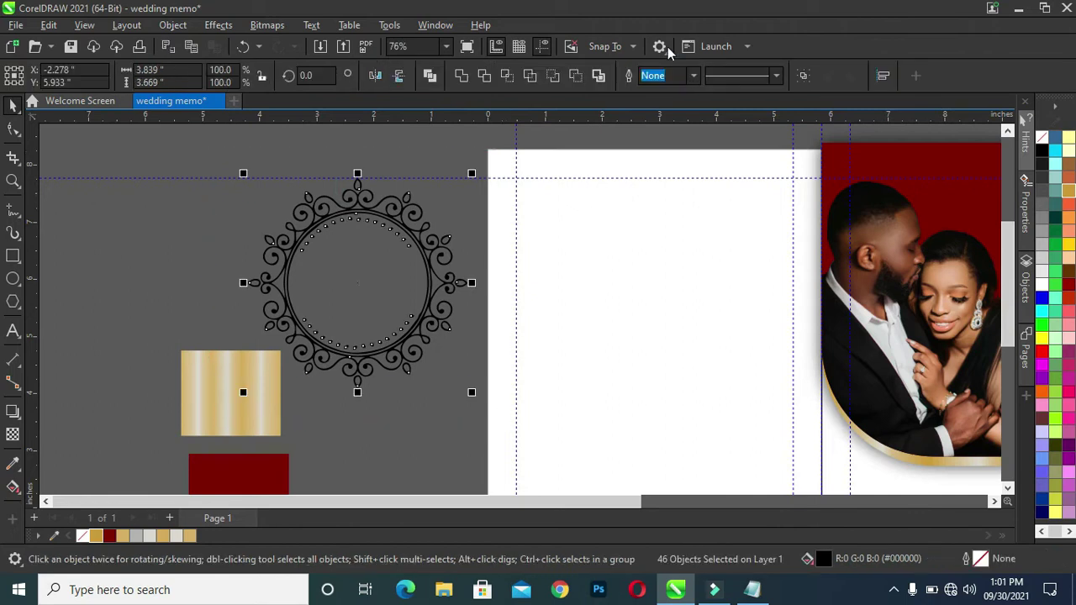
left_click(802, 78)
Scale the ornament group to 71.4% and place it over the photo's bottom edge
scroll(383, 340, "down", 1)
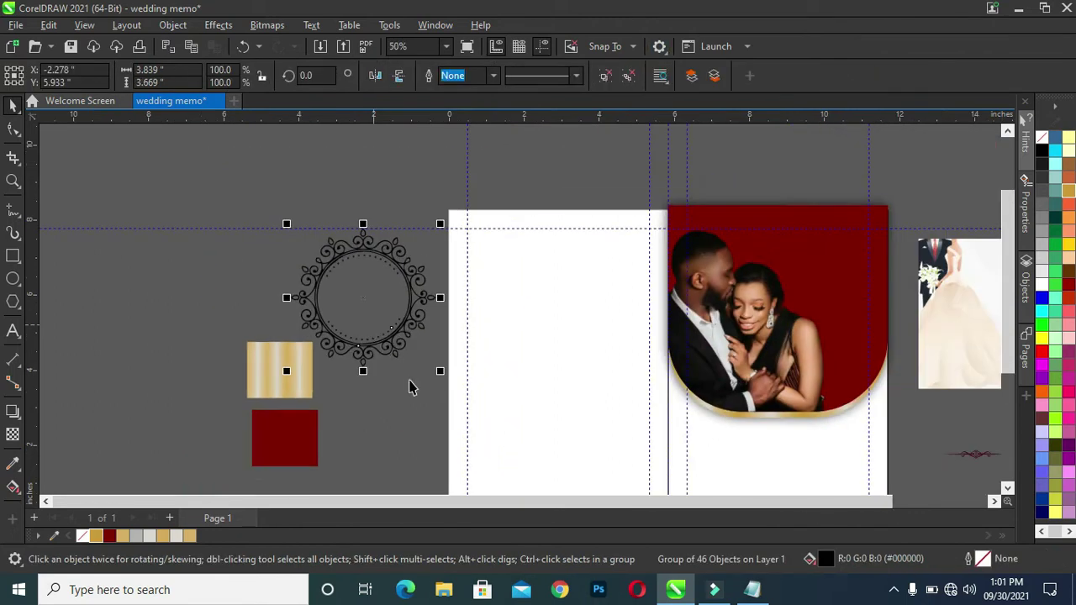
left_click_drag(439, 370, 398, 331)
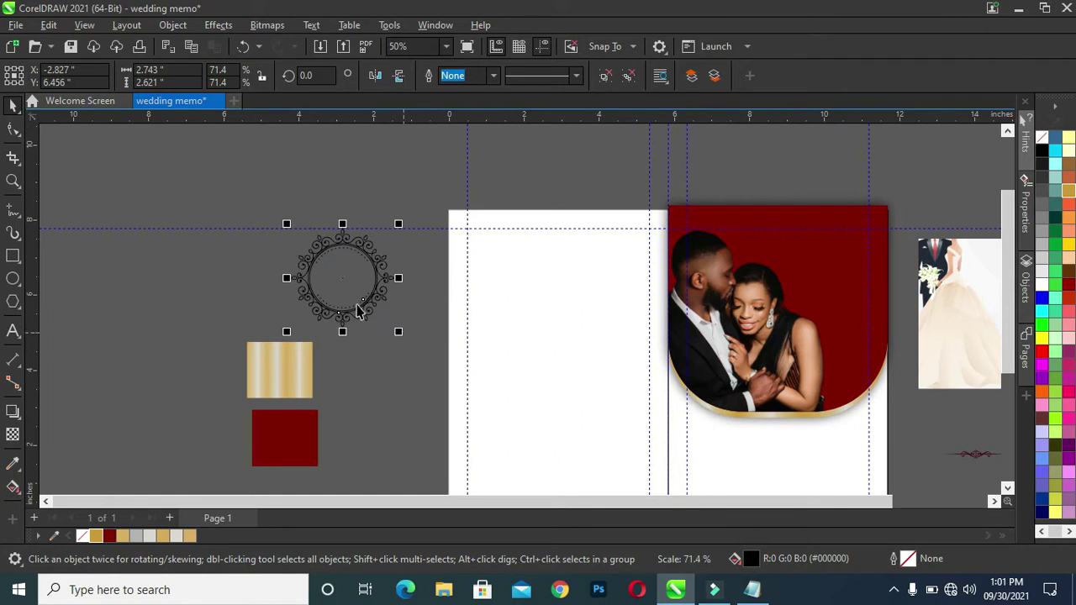
left_click_drag(351, 290, 768, 442)
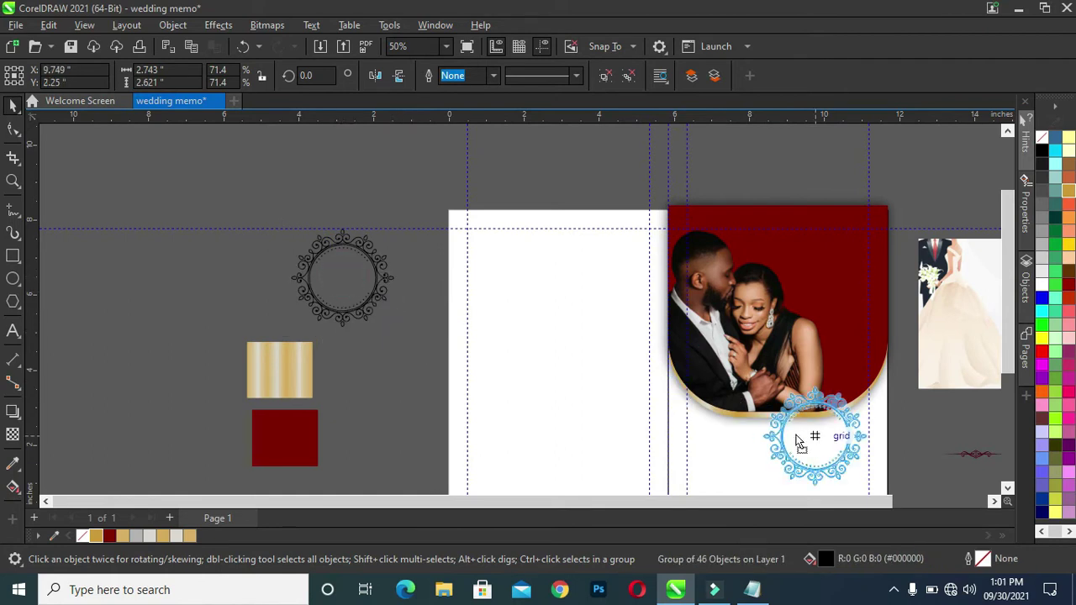
left_click_drag(768, 441, 767, 437)
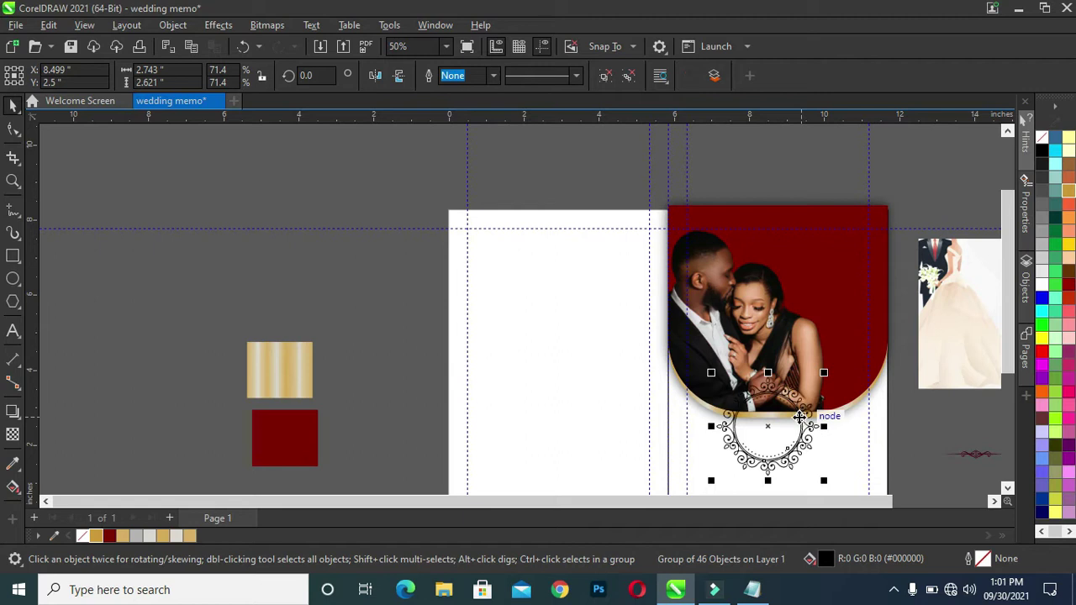
scroll(781, 461, "up", 3)
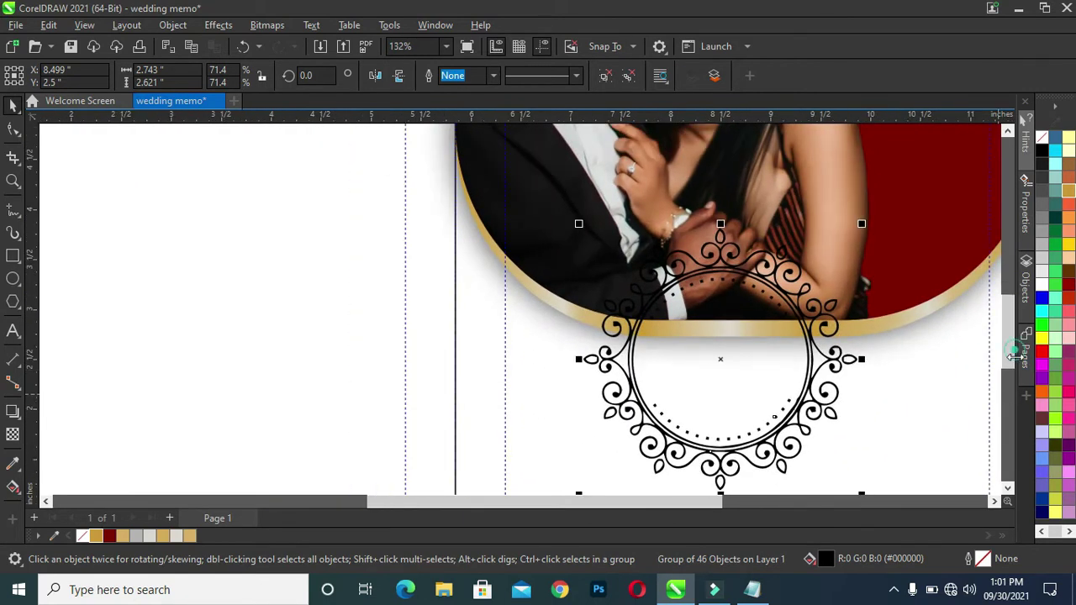
Open and close the hints panel
left_click(1016, 353)
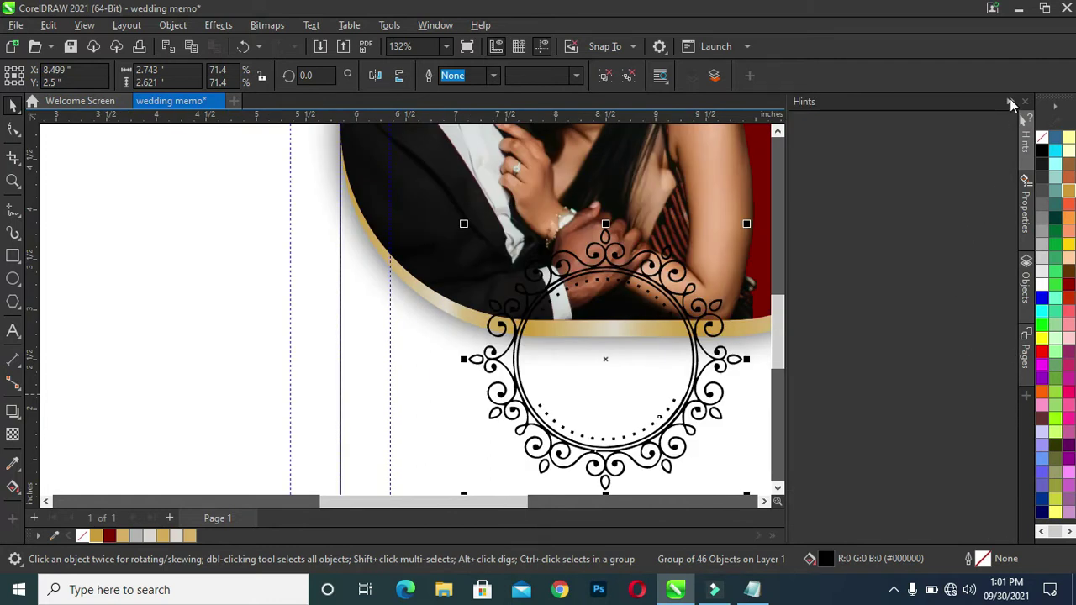
left_click(1010, 102)
left_click(1007, 337)
left_click_drag(1008, 357, 987, 360)
Draw a 1.718-inch circle and centre it inside the ornate frame
left_click(12, 282)
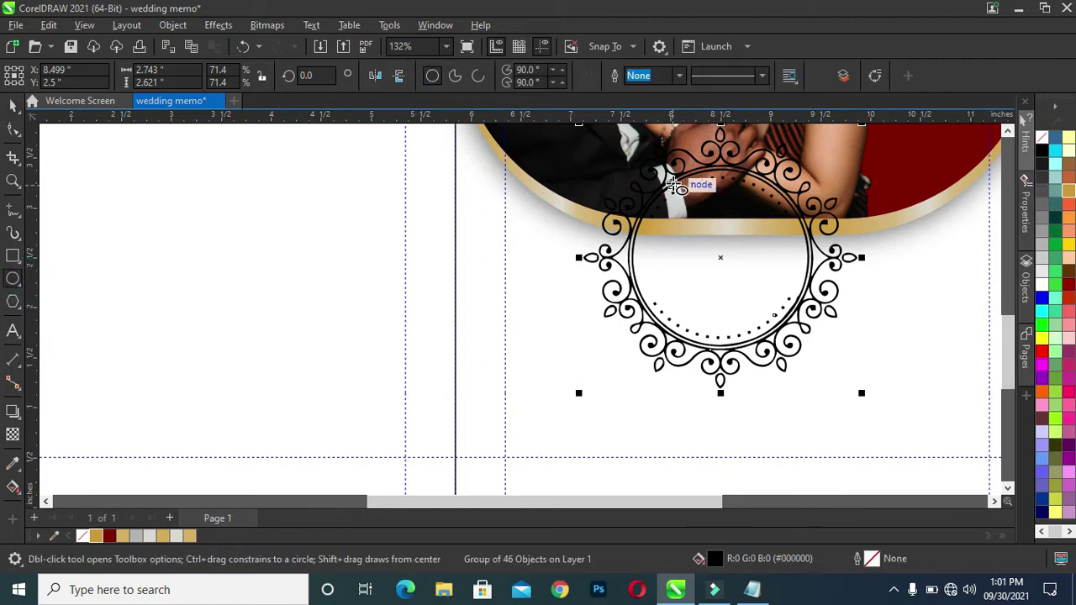
left_click_drag(672, 185, 761, 292)
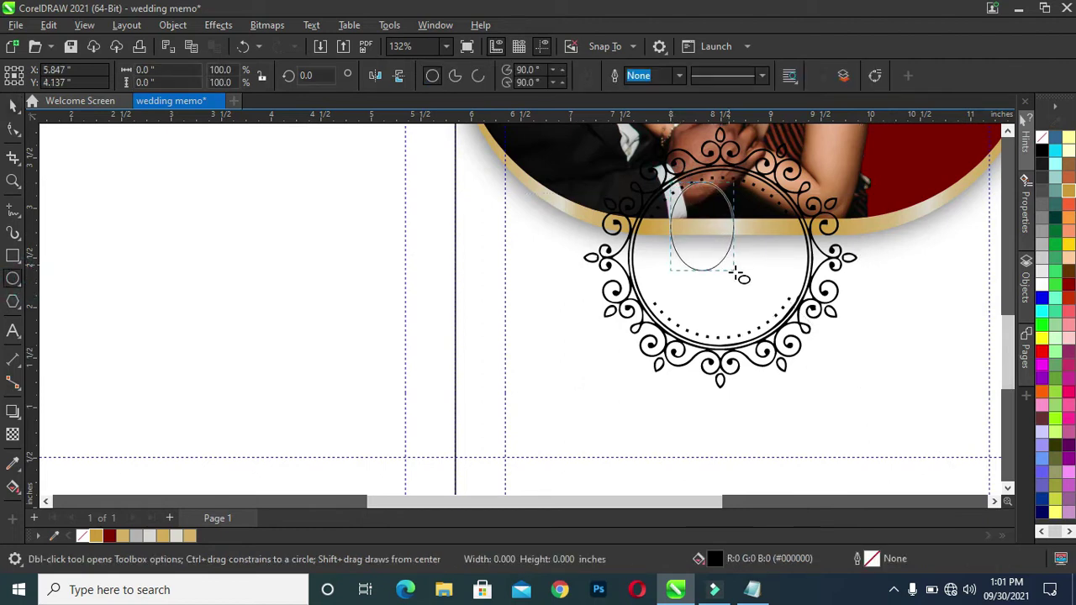
left_click_drag(760, 292, 844, 357)
key("space")
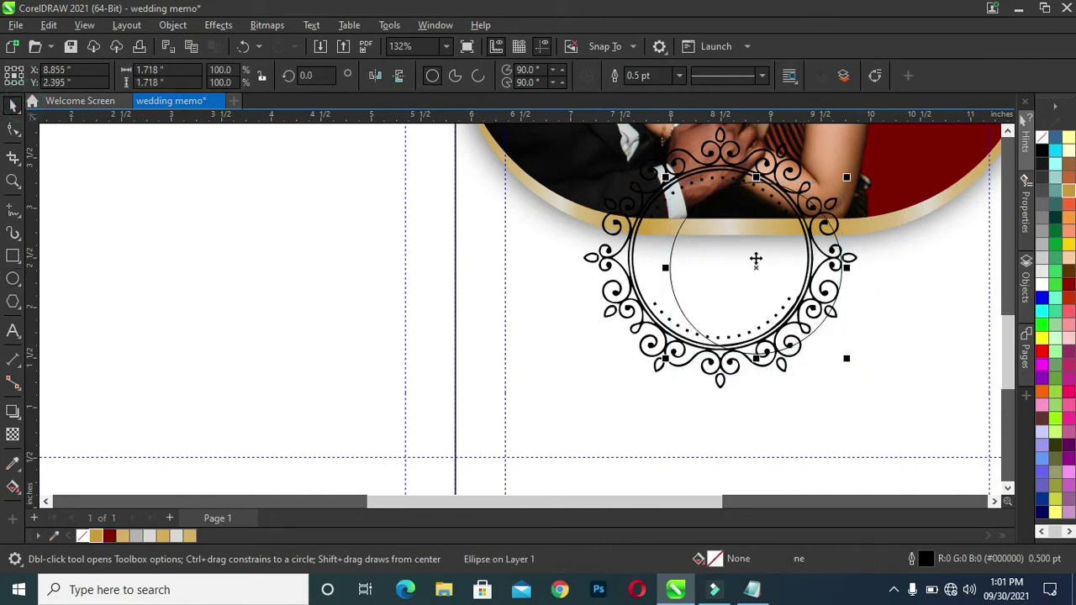
left_click_drag(757, 267, 724, 256)
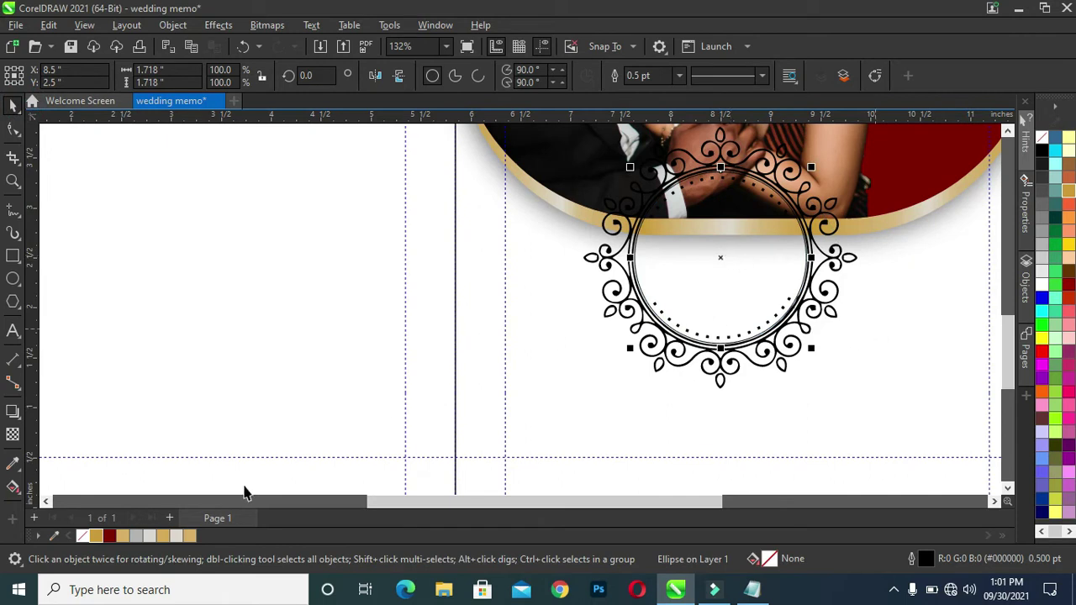
left_click(13, 463)
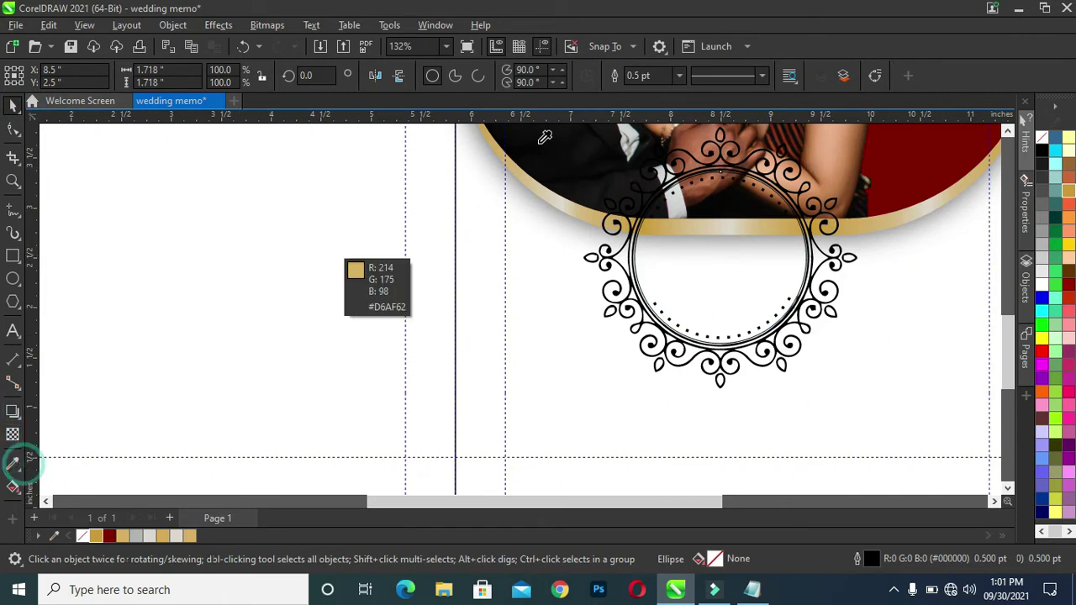
Fill the inner circle with near-black sampled from the ornament
left_click(720, 276)
left_click(718, 267)
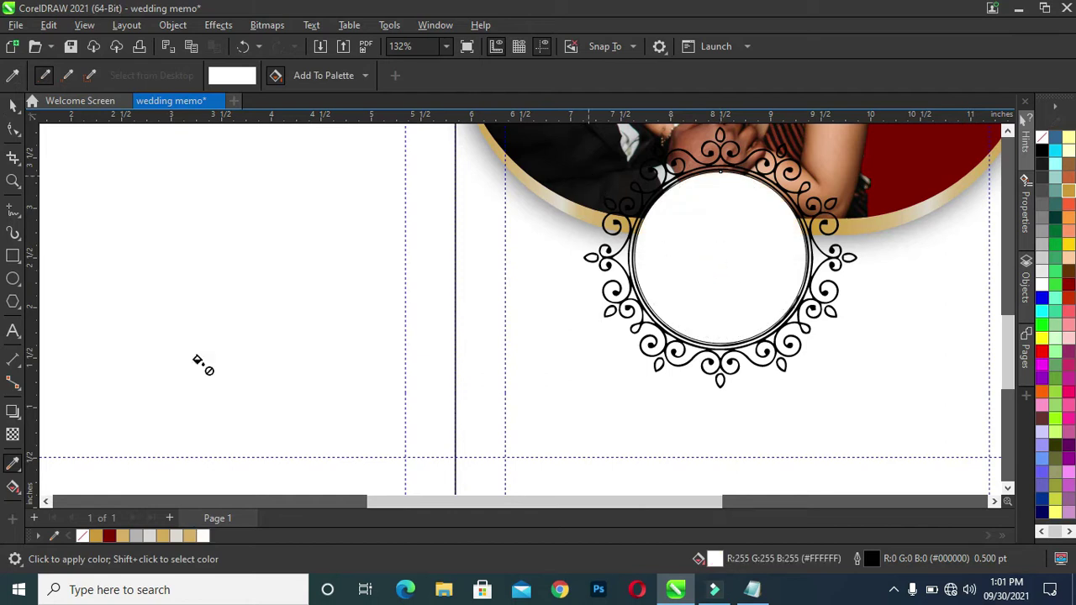
left_click(16, 75)
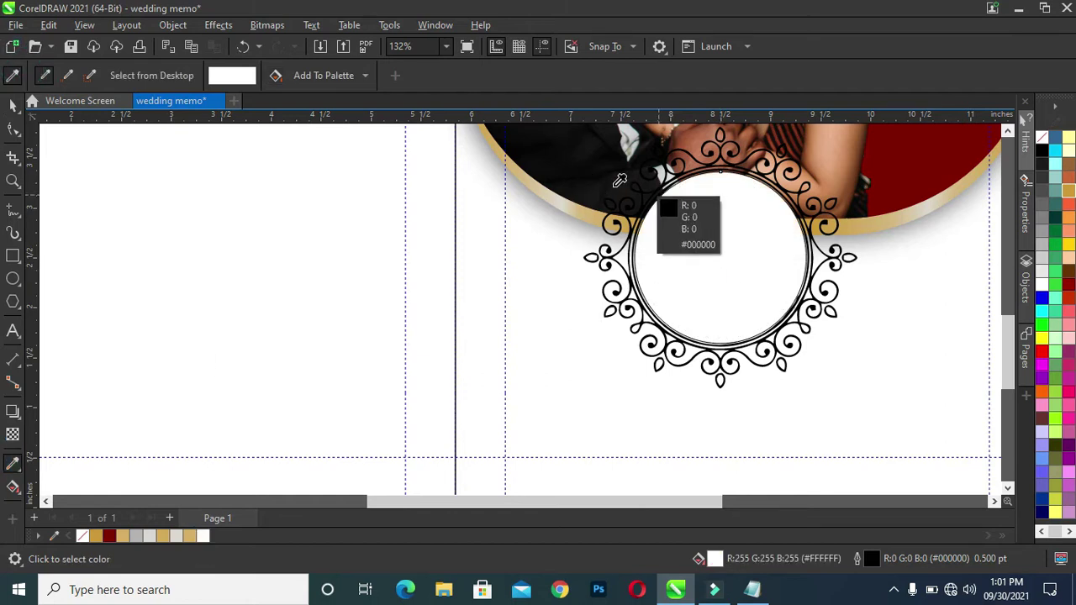
left_click(555, 149)
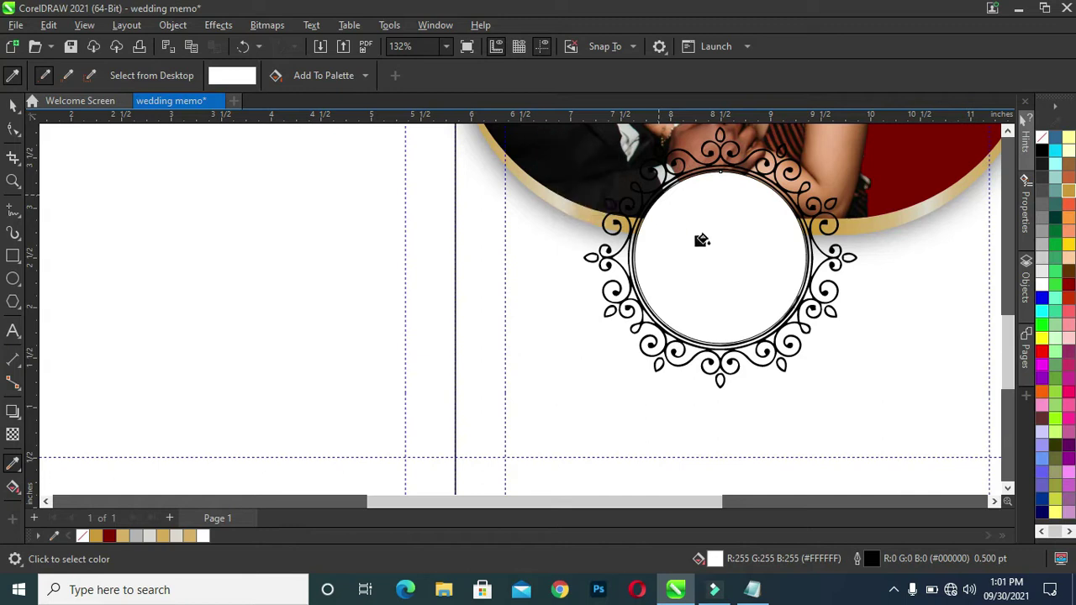
left_click(711, 247)
left_click(8, 105)
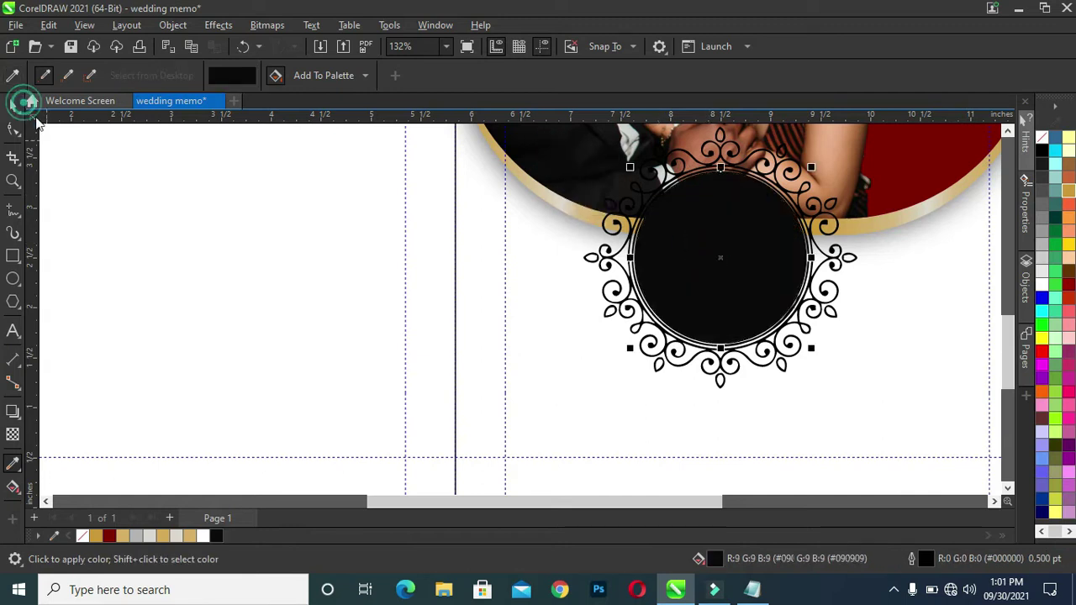
left_click(724, 211)
Centre the ornament horizontally on the right panel and nudge it and the circle upward
scroll(739, 205, "down", 1)
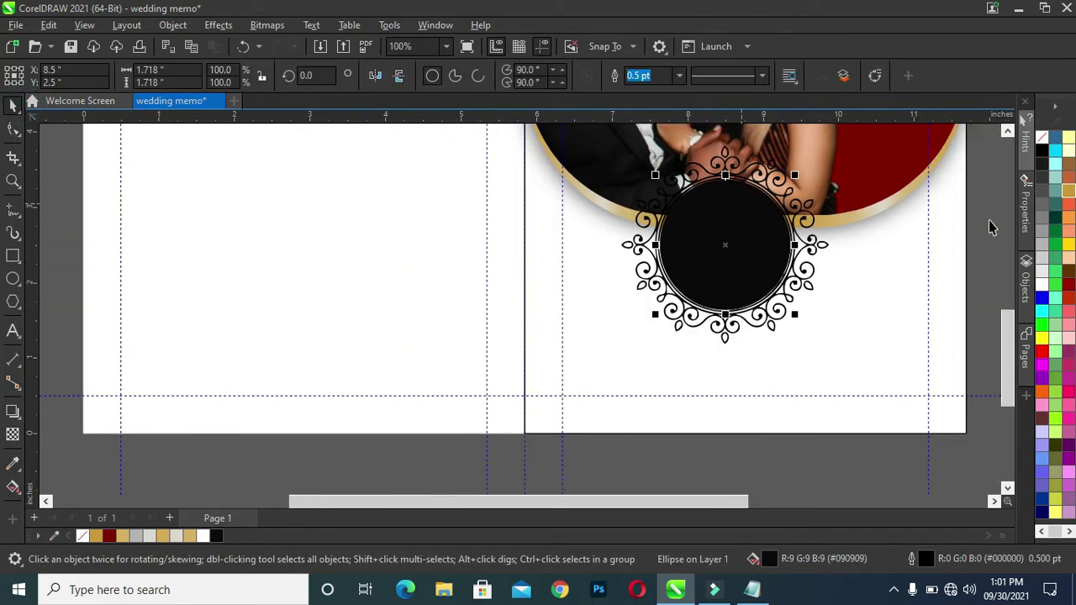
left_click_drag(608, 502, 637, 501)
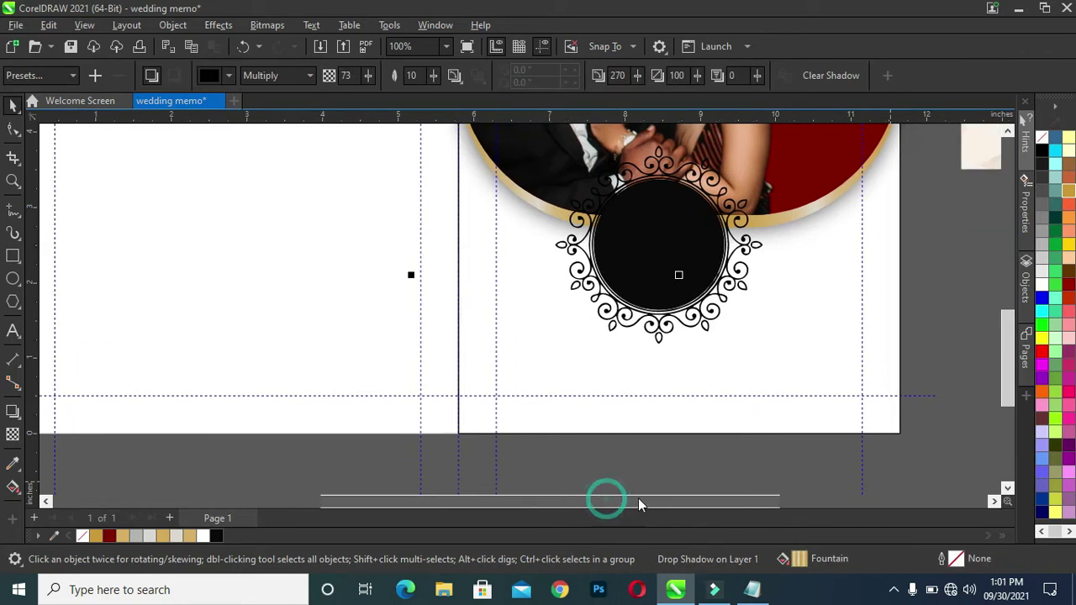
mouse_move(803, 482)
left_mouse_down()
mouse_move(431, 137)
mouse_move(469, 159)
left_mouse_up()
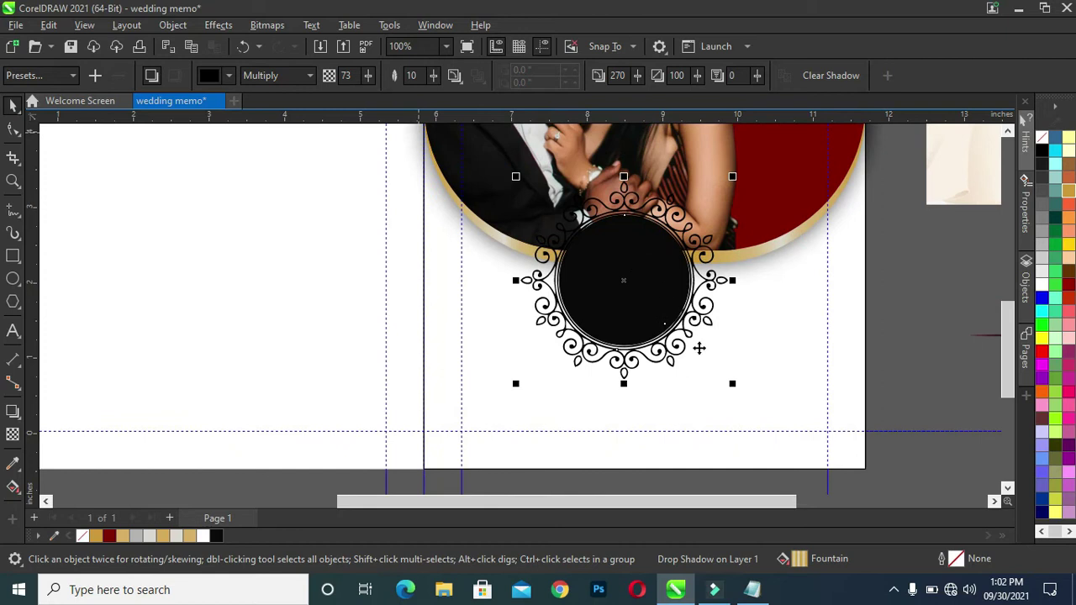
left_click(777, 396, "shift")
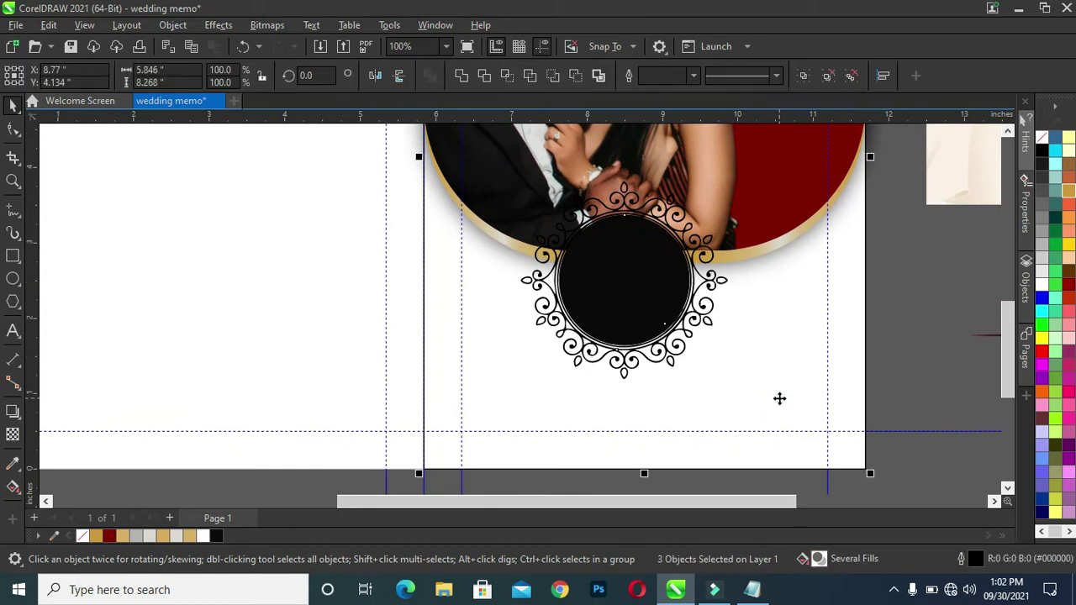
key("c")
left_click(887, 335)
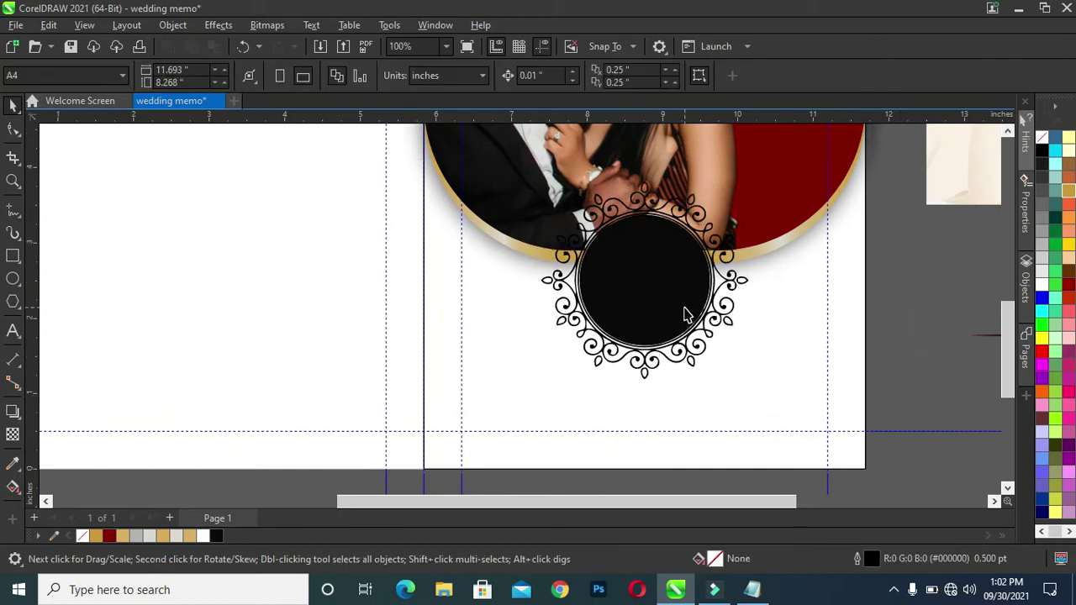
left_click_drag(925, 405, 430, 147)
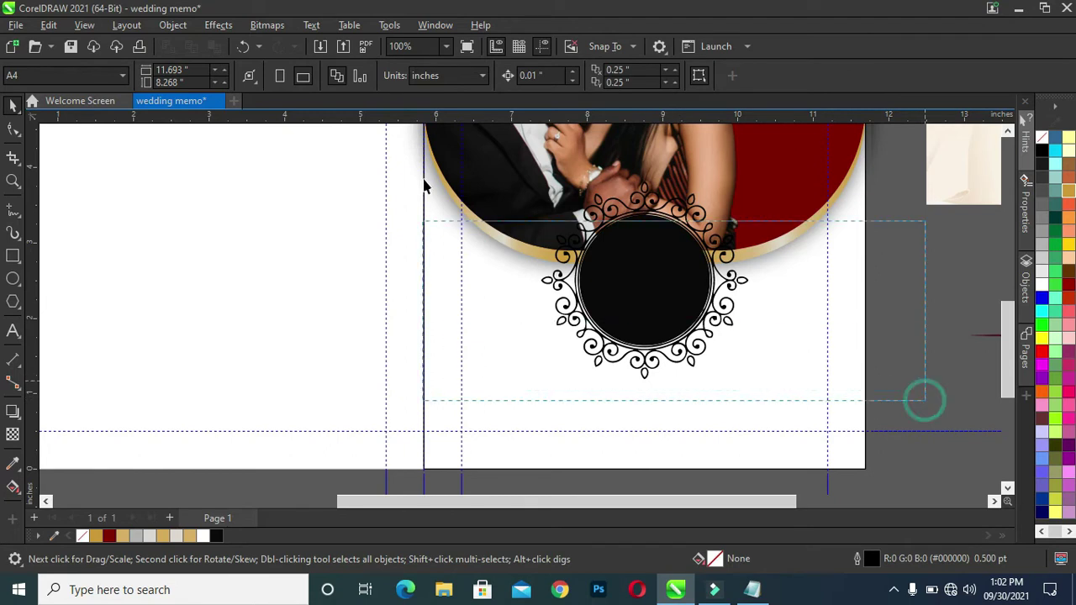
key("Up")
key("Up")
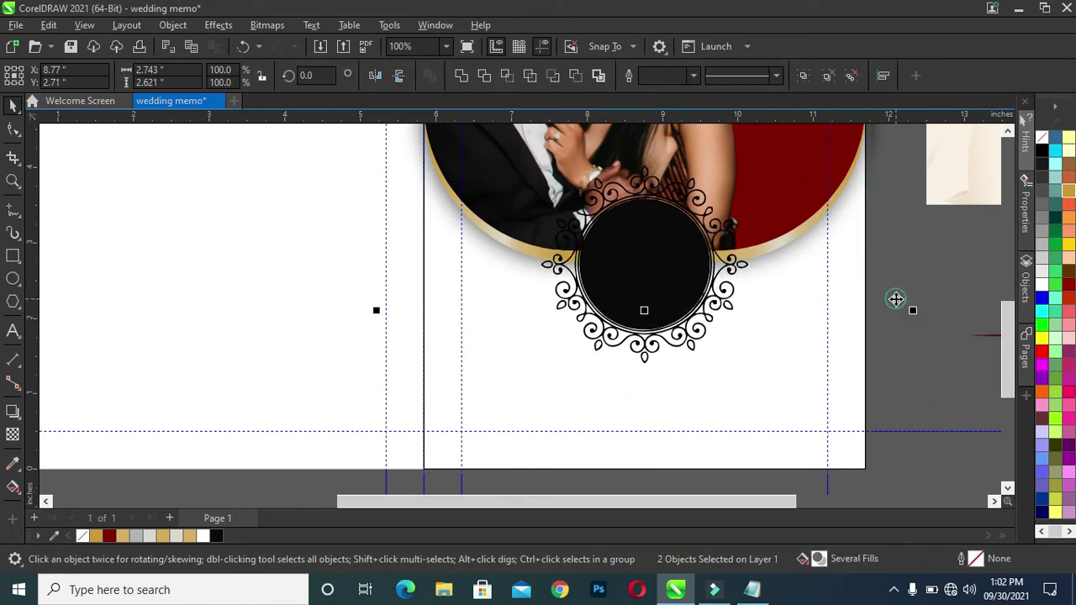
Add a drop shadow to the name circle and copy the bride's name from the Notepad notes
left_click_drag(896, 302, 773, 463)
left_click(756, 592)
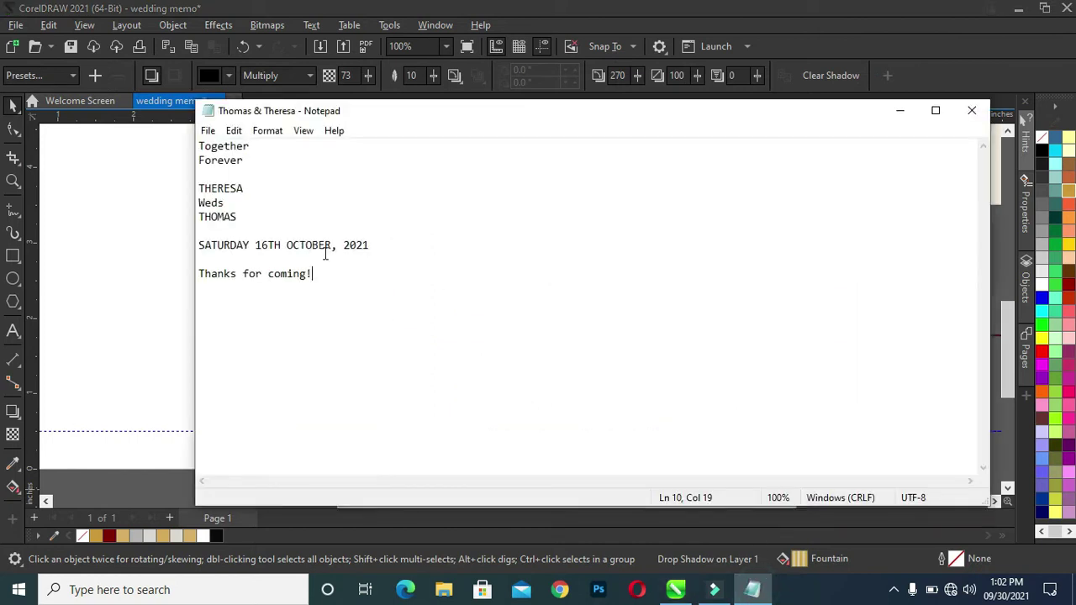
double_click(252, 188)
key("ctrl+c")
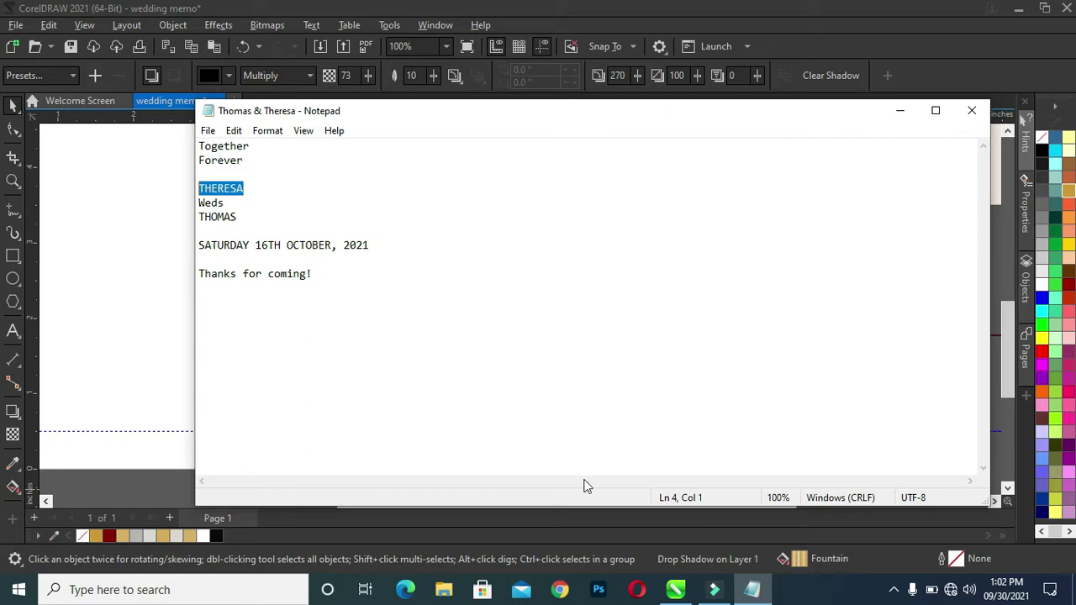
left_click(750, 589)
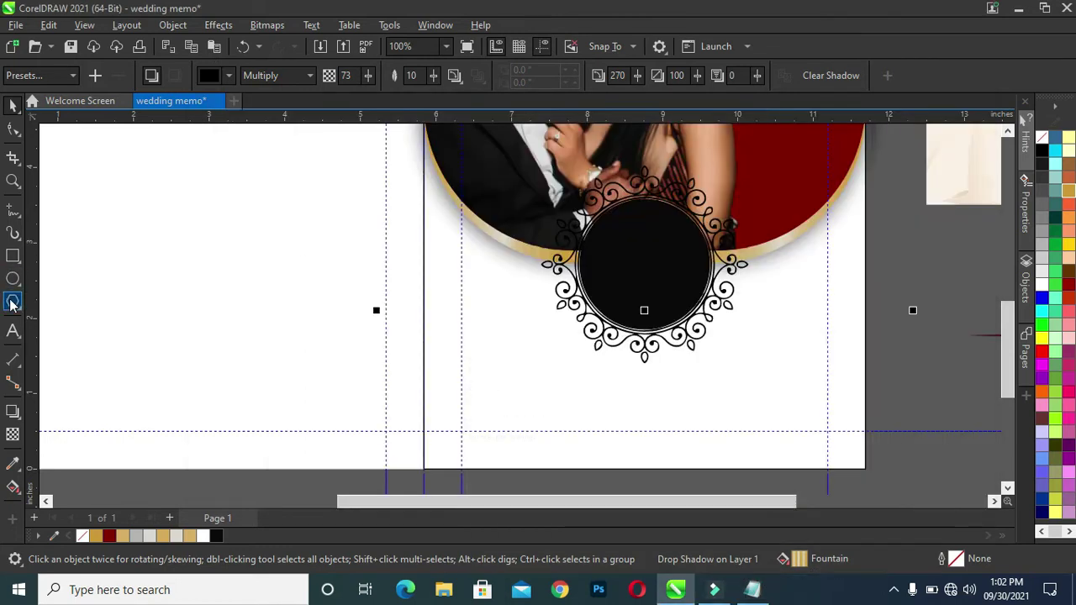
Paste the bride's name as text and set it to Tahoma Bold
left_click(13, 332)
left_click(141, 267)
key("ctrl+v")
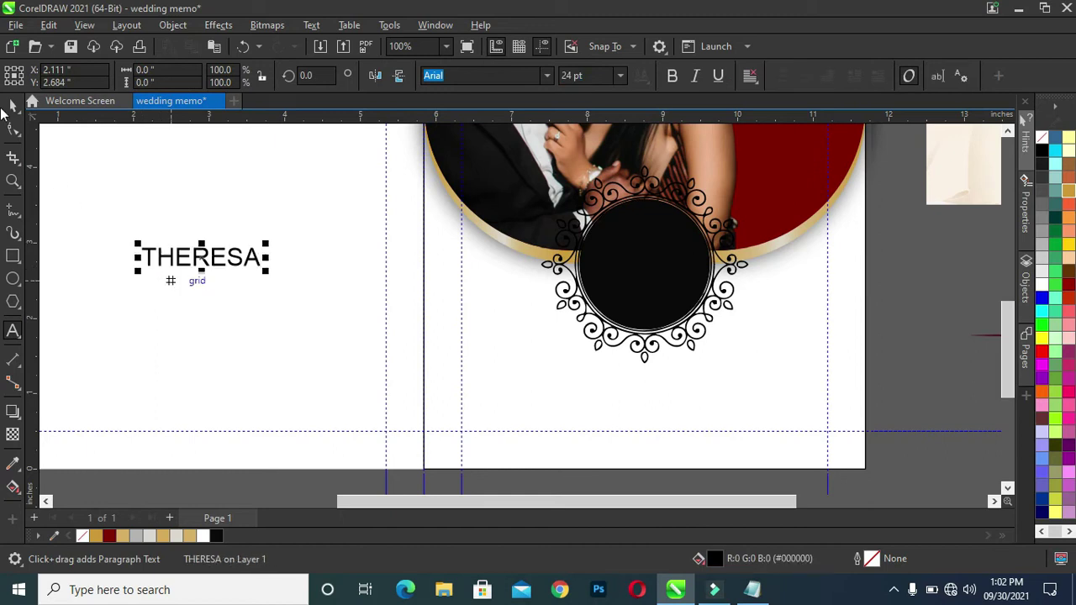
left_click(13, 105)
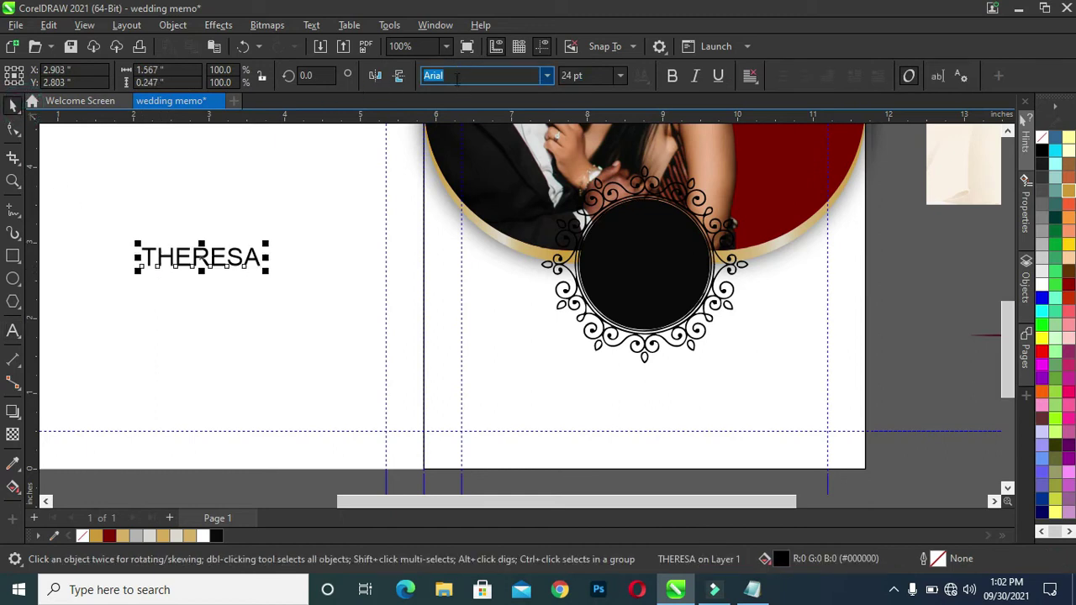
left_click(550, 80)
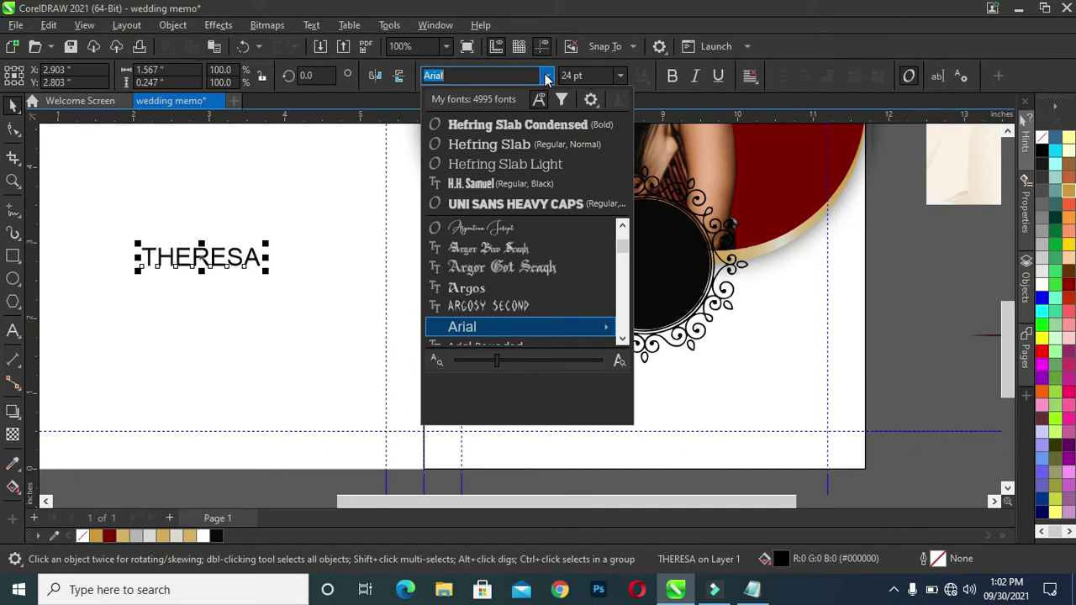
type("ta")
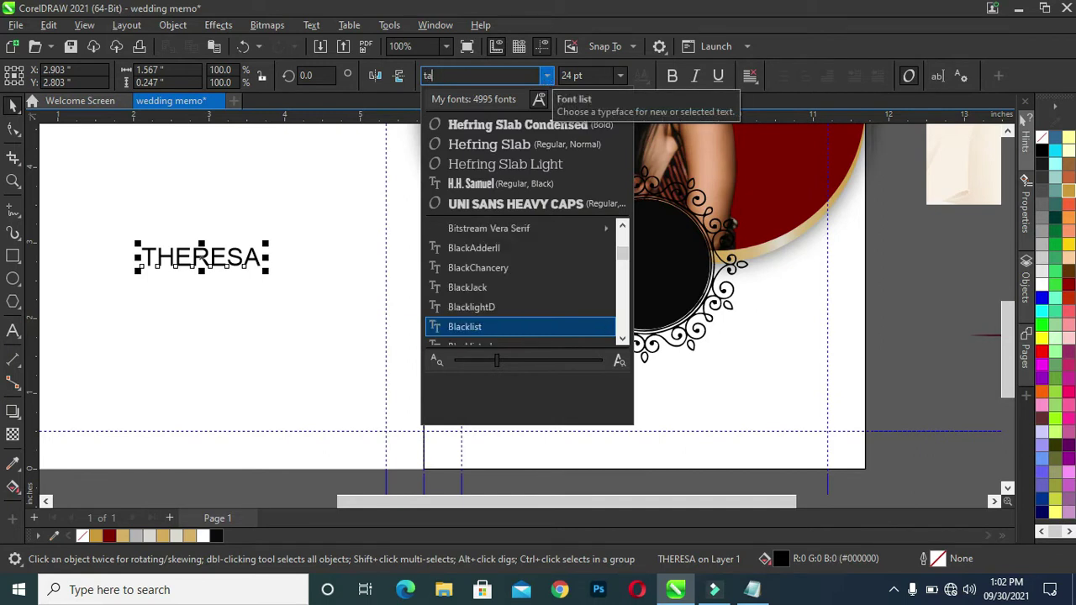
type("ho")
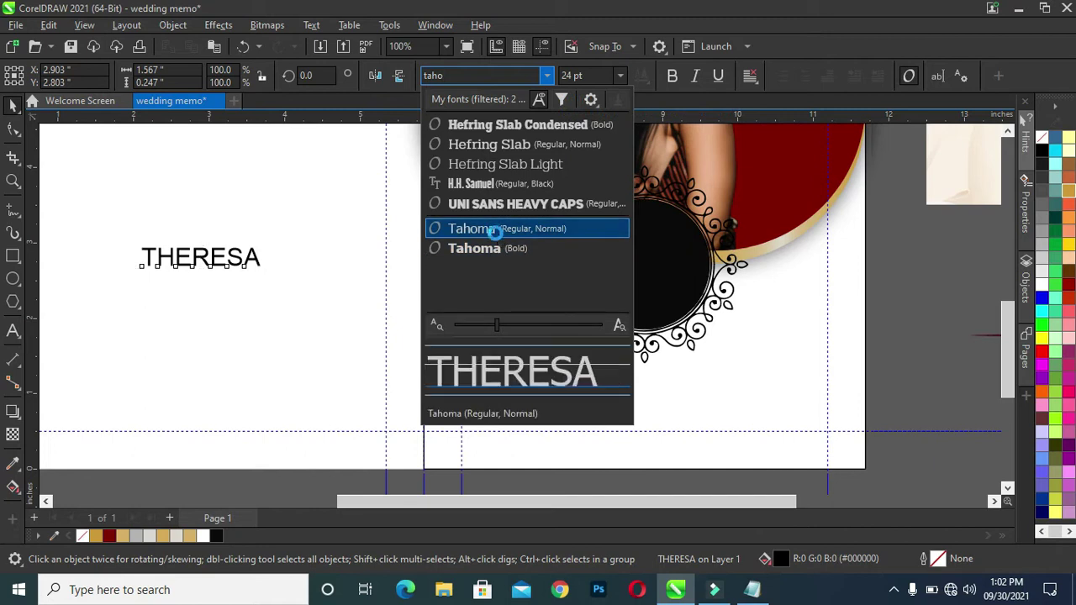
left_click(492, 248)
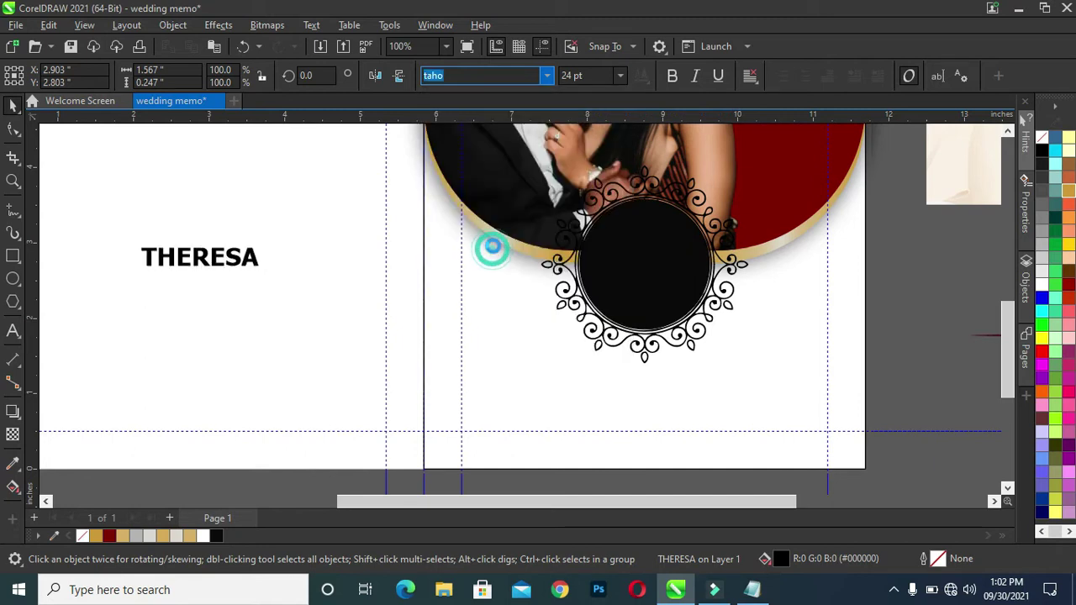
Move the name into the black circle, size it to about 21.36 pt and centre it near the top
mouse_move(191, 256)
left_mouse_down()
mouse_move(622, 242)
mouse_move(578, 227)
left_mouse_up()
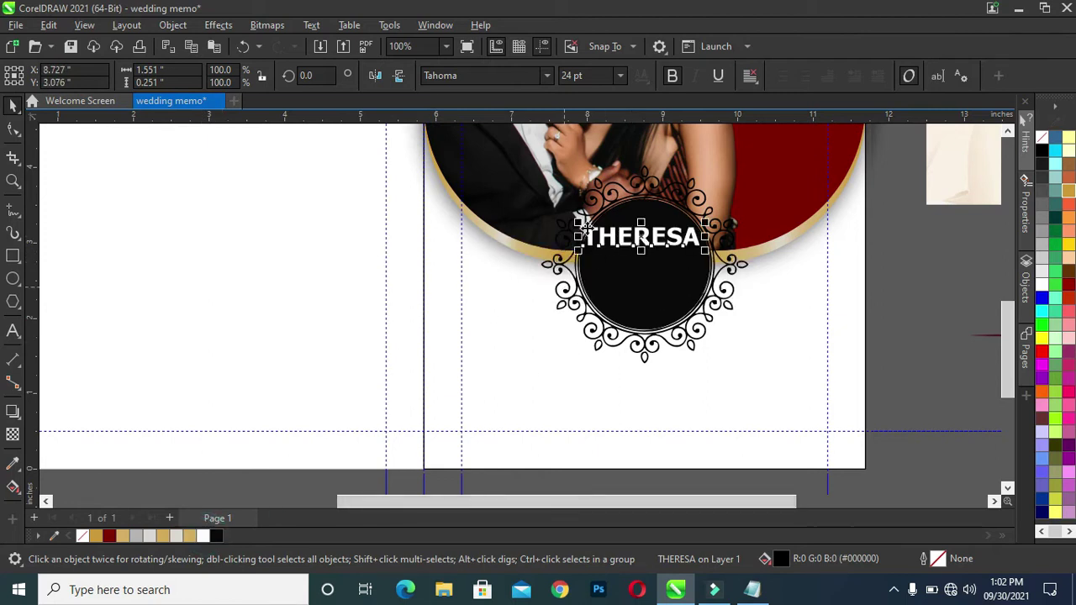
mouse_move(580, 223)
left_mouse_down()
mouse_move(639, 241)
mouse_move(622, 244)
left_mouse_up()
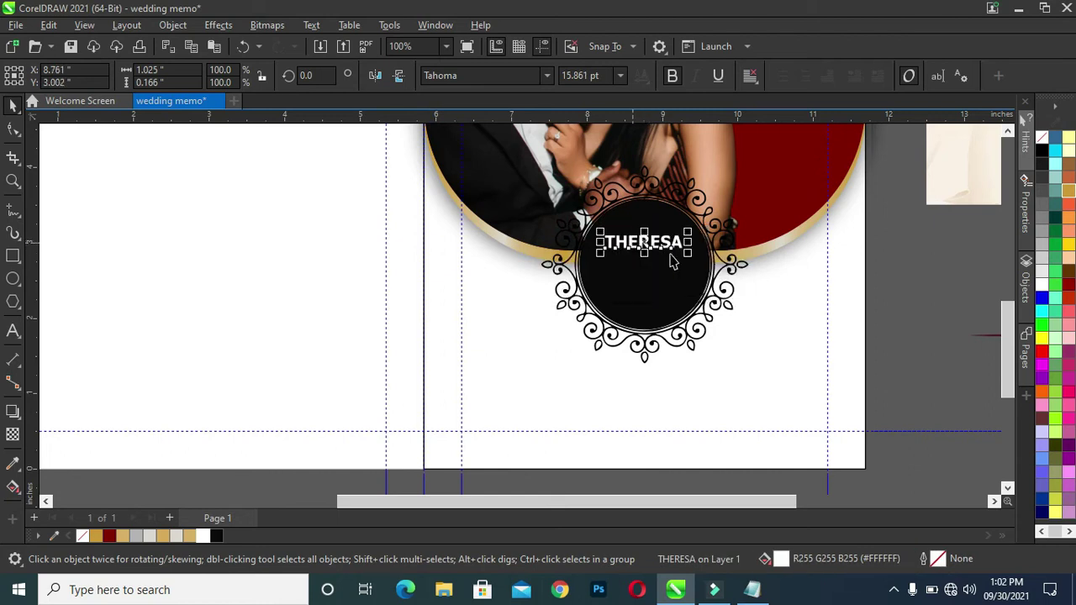
left_click_drag(688, 256, 710, 265)
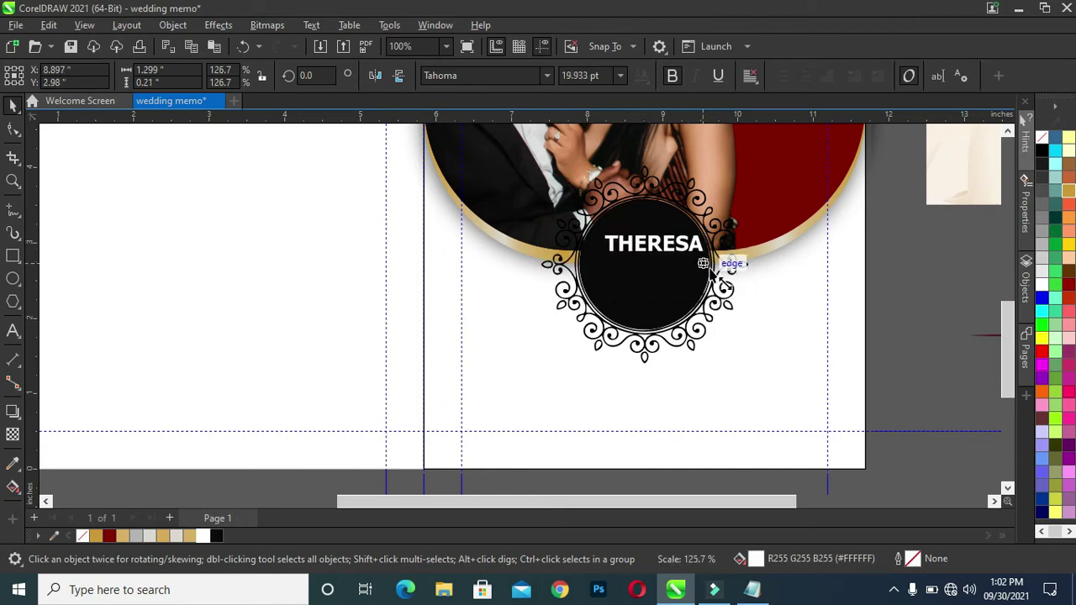
mouse_move(656, 243)
left_mouse_down()
mouse_move(645, 254)
mouse_move(642, 242)
left_mouse_up()
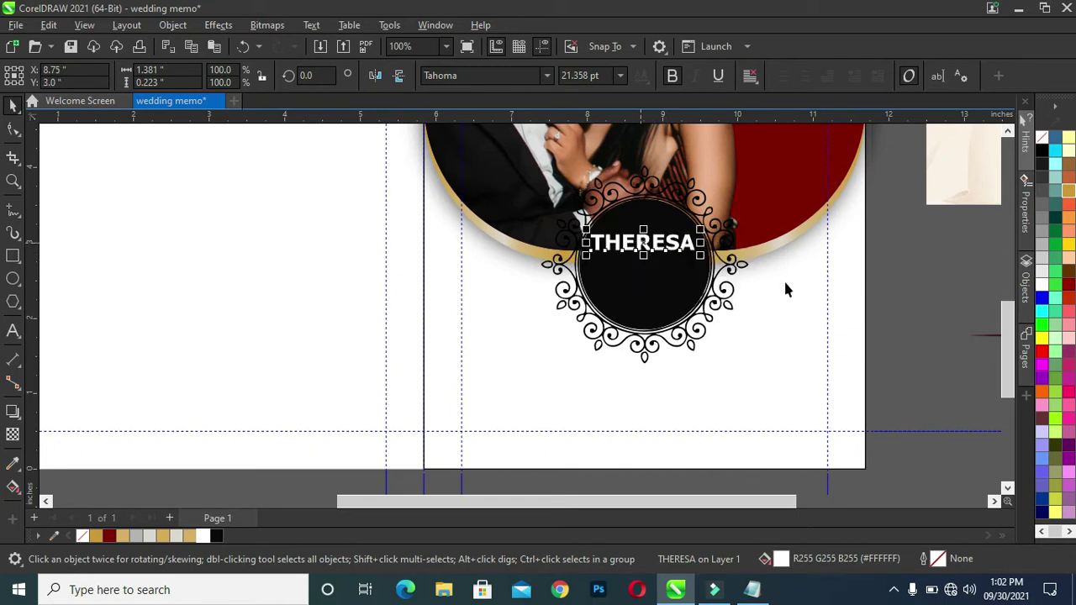
left_click(702, 384)
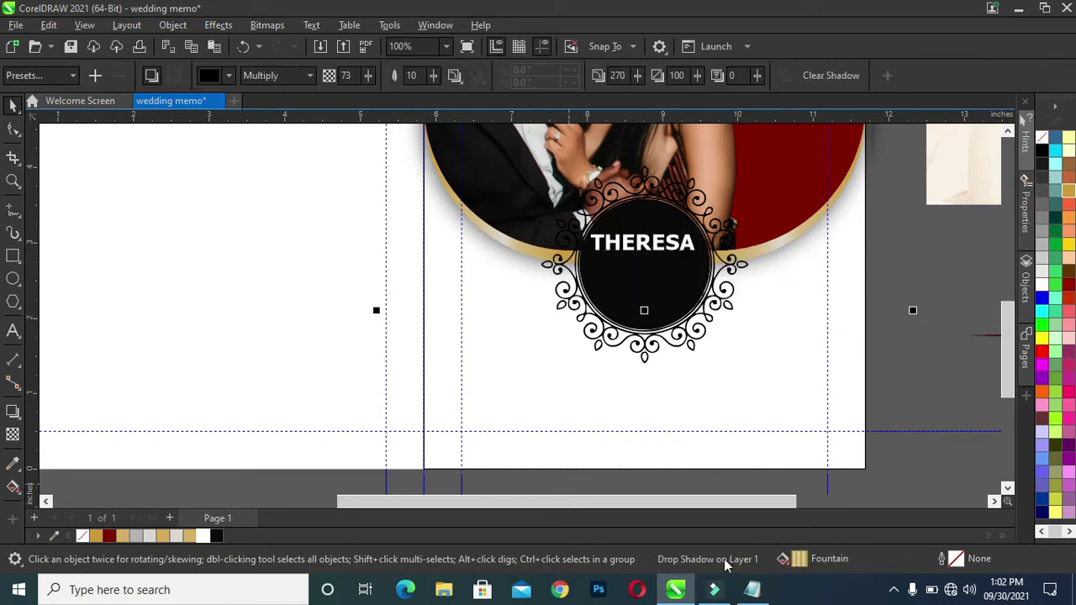
Type an ampersand and set its font to Ruthie
left_click(12, 331)
left_click(204, 277)
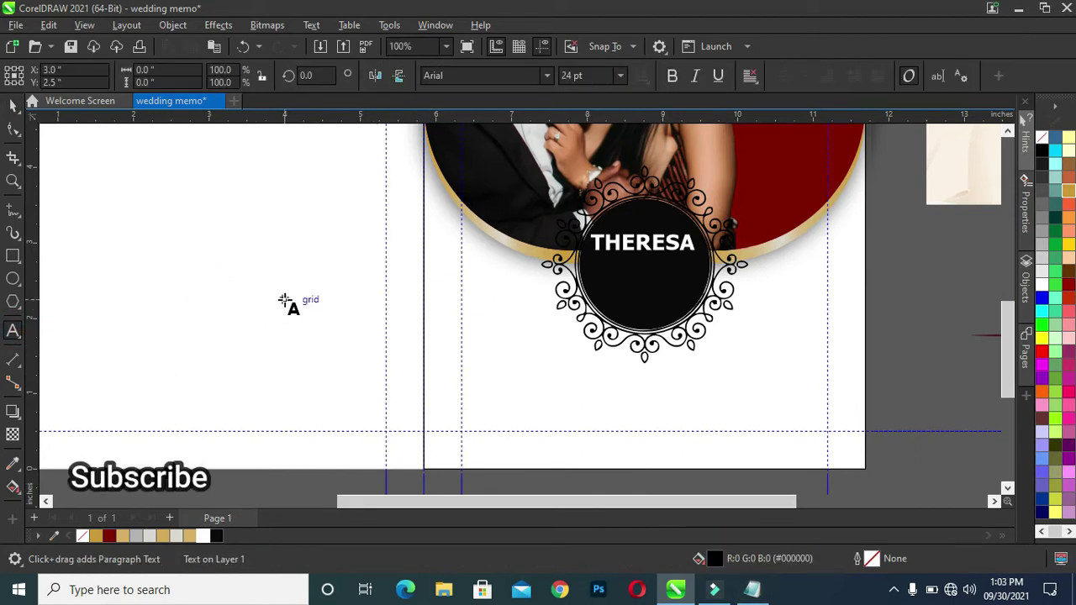
type("&")
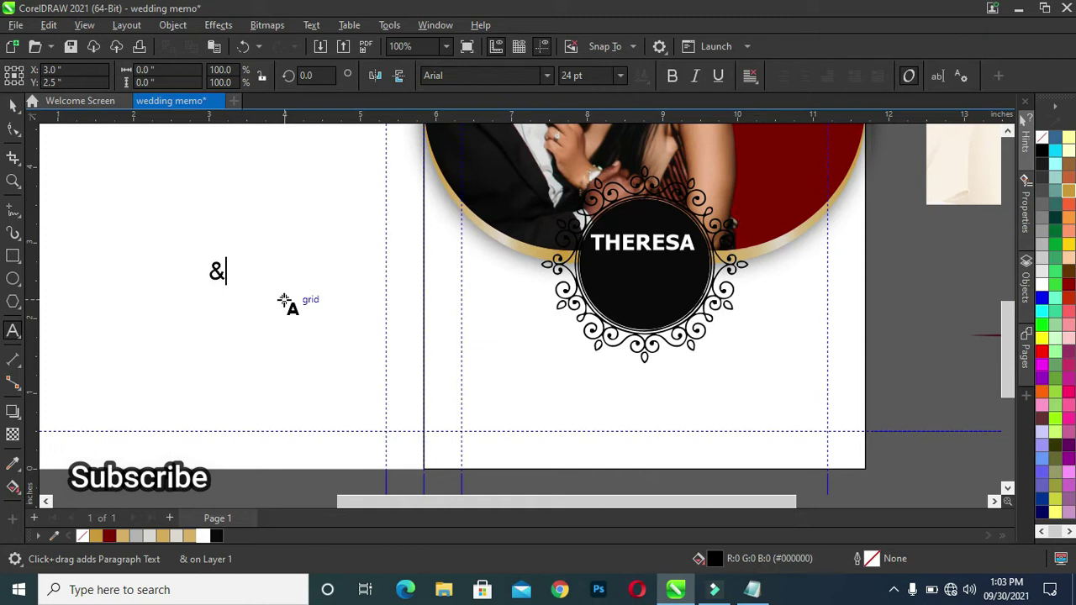
left_click(12, 104)
left_click(547, 76)
type("ruth")
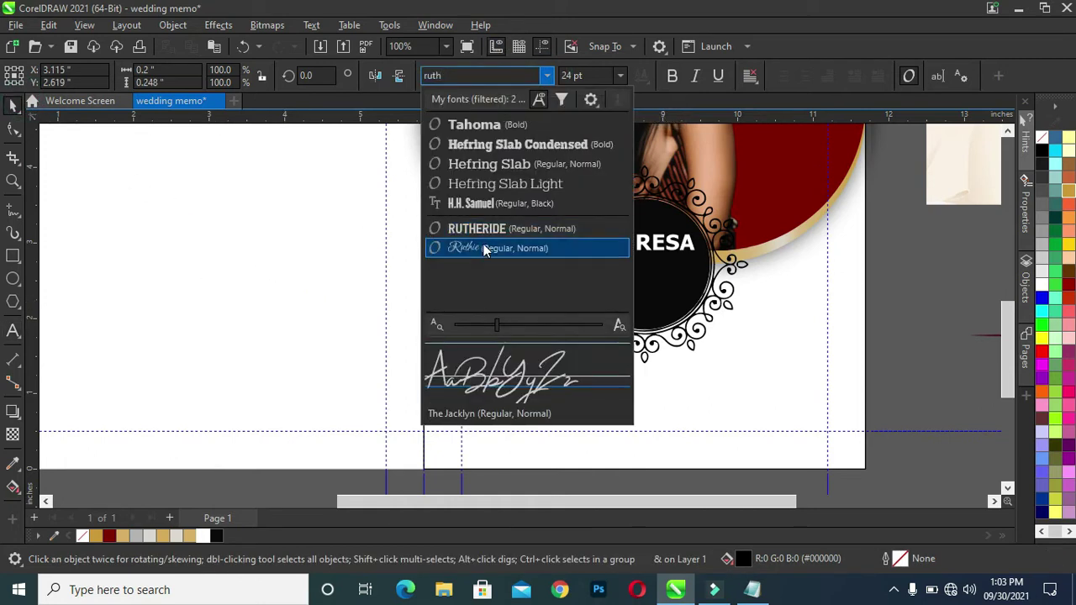
left_click(481, 246)
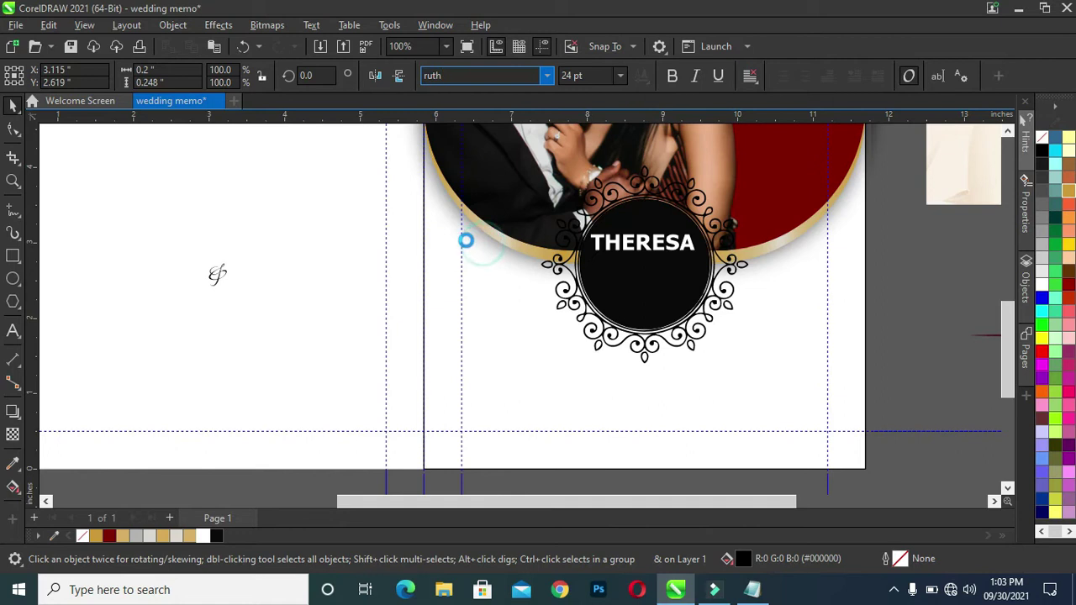
Colour the ampersand white and enlarge it to about 30 pt beneath the bride's name
left_click(217, 273)
left_click_drag(217, 273, 296, 289)
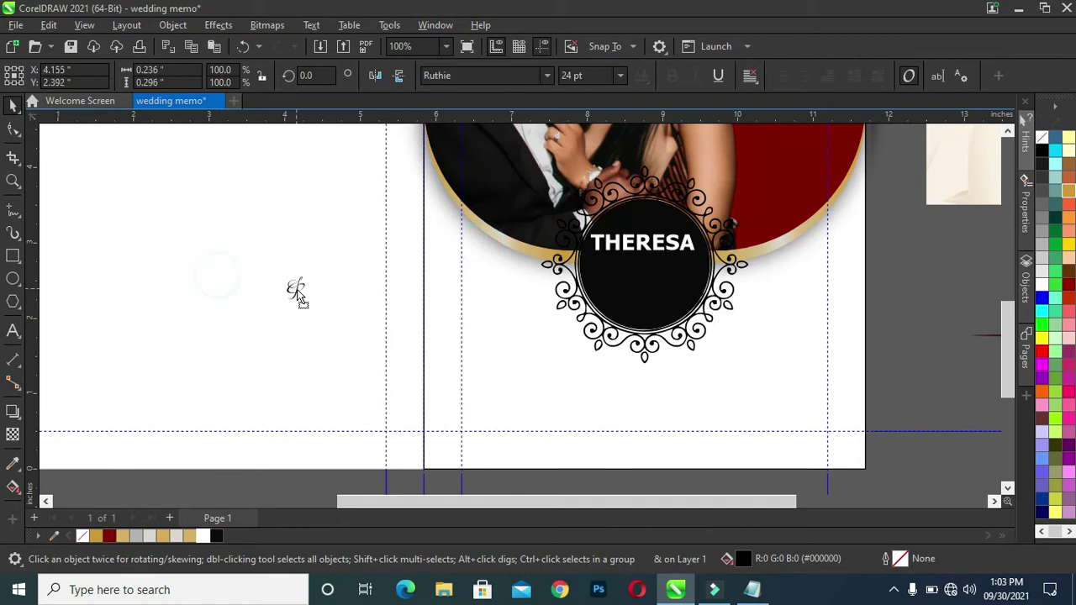
left_click(202, 535)
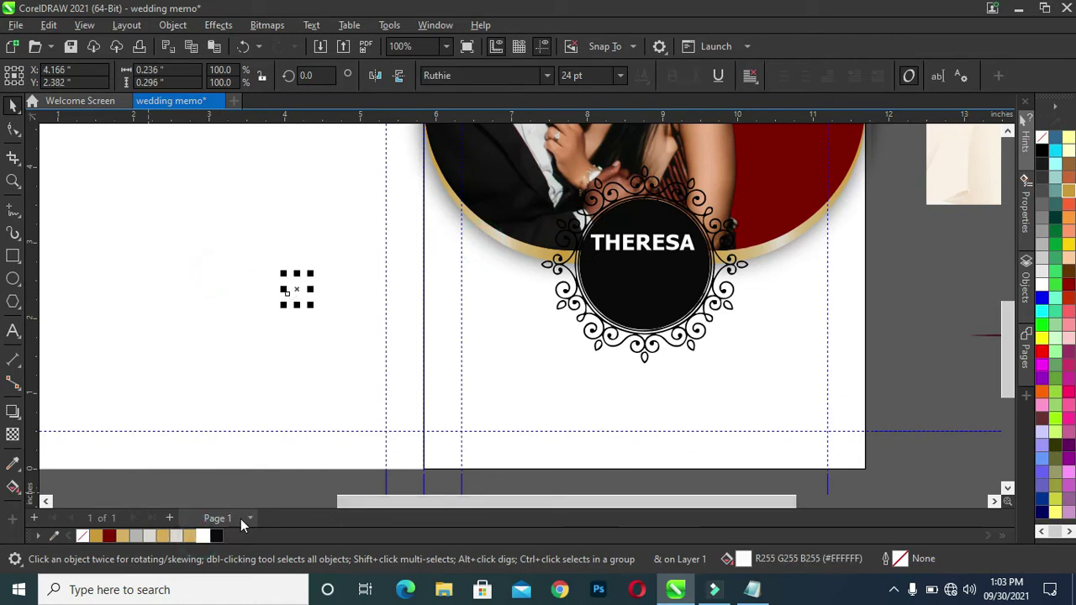
left_click(251, 514)
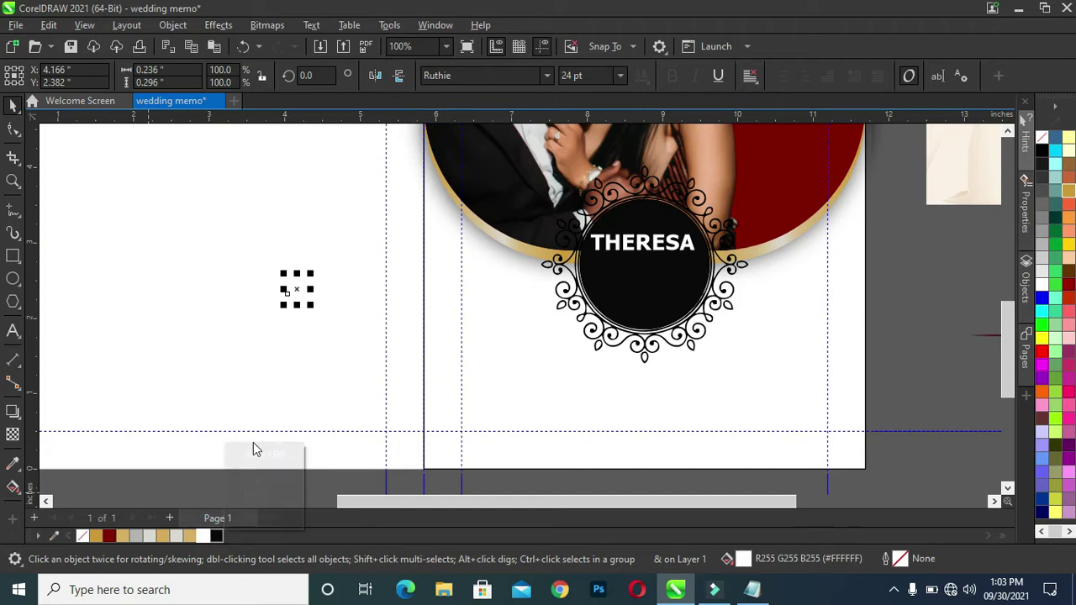
mouse_move(296, 289)
left_mouse_down()
mouse_move(640, 280)
mouse_move(639, 267)
left_mouse_up()
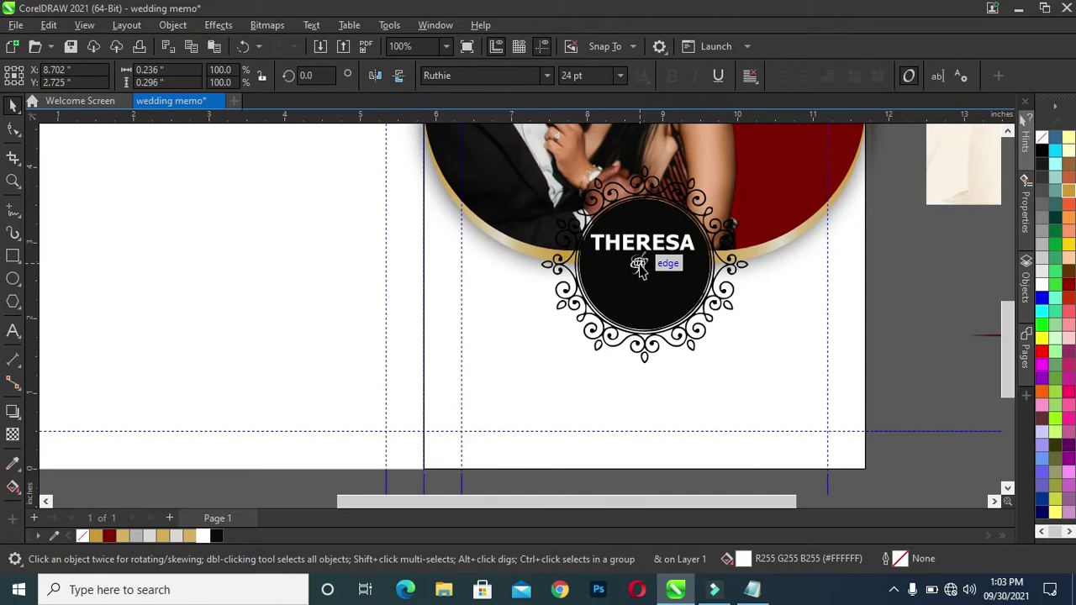
left_click_drag(649, 278, 661, 292)
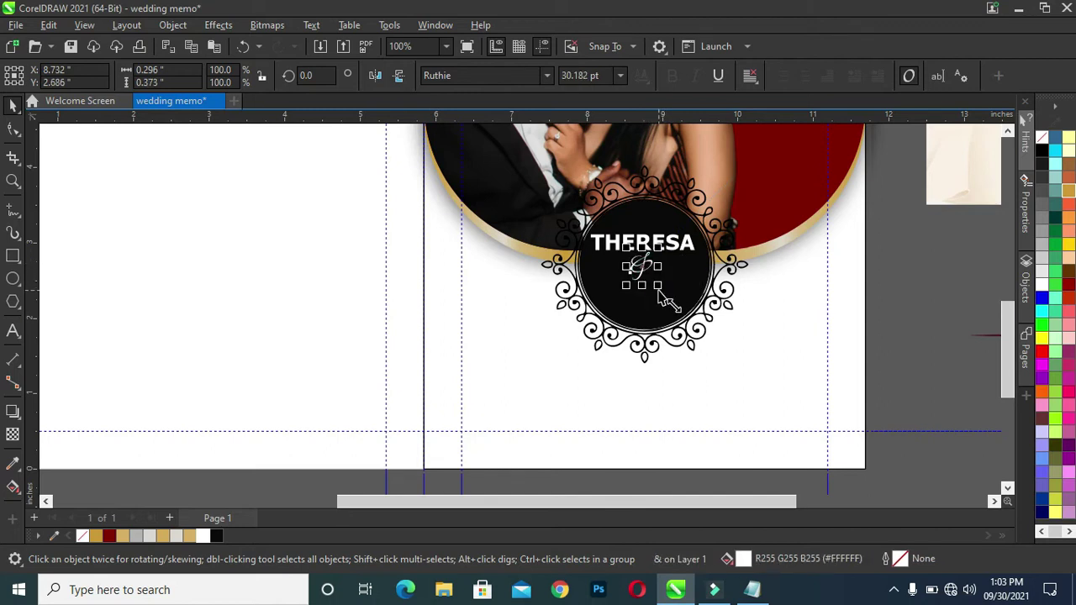
left_click(909, 279)
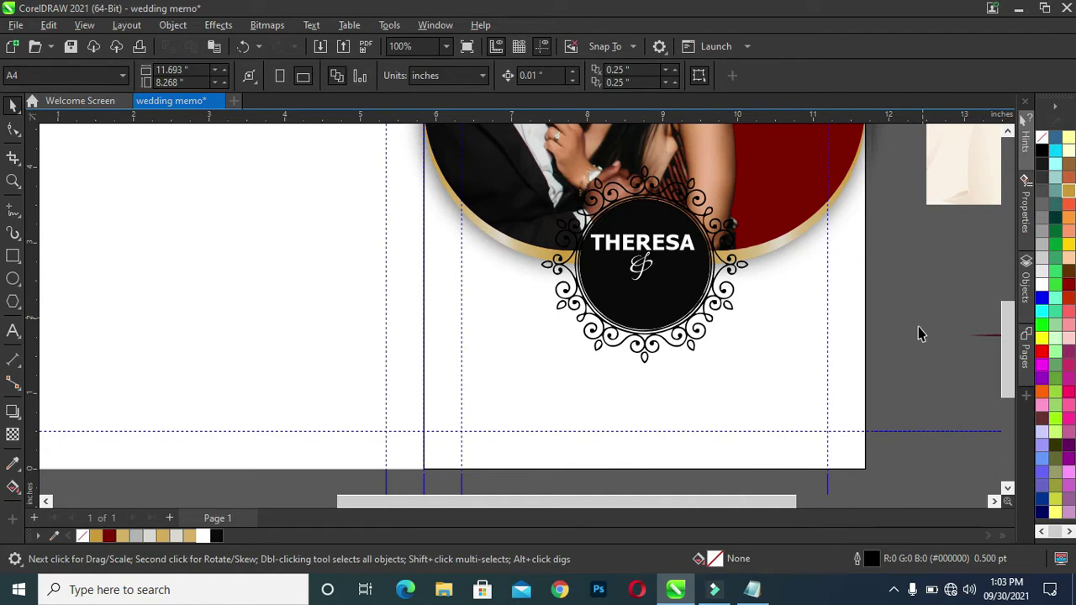
Give the ampersand white fill and outline, then copy the groom's name from the notes
left_click_drag(913, 333, 548, 242)
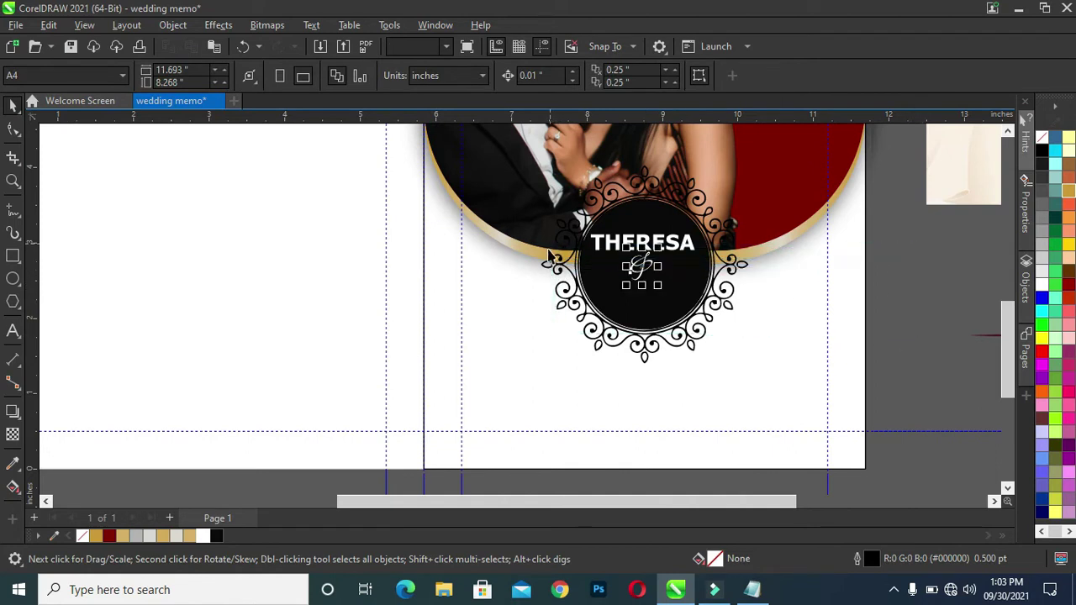
left_click(204, 537)
right_click(203, 536)
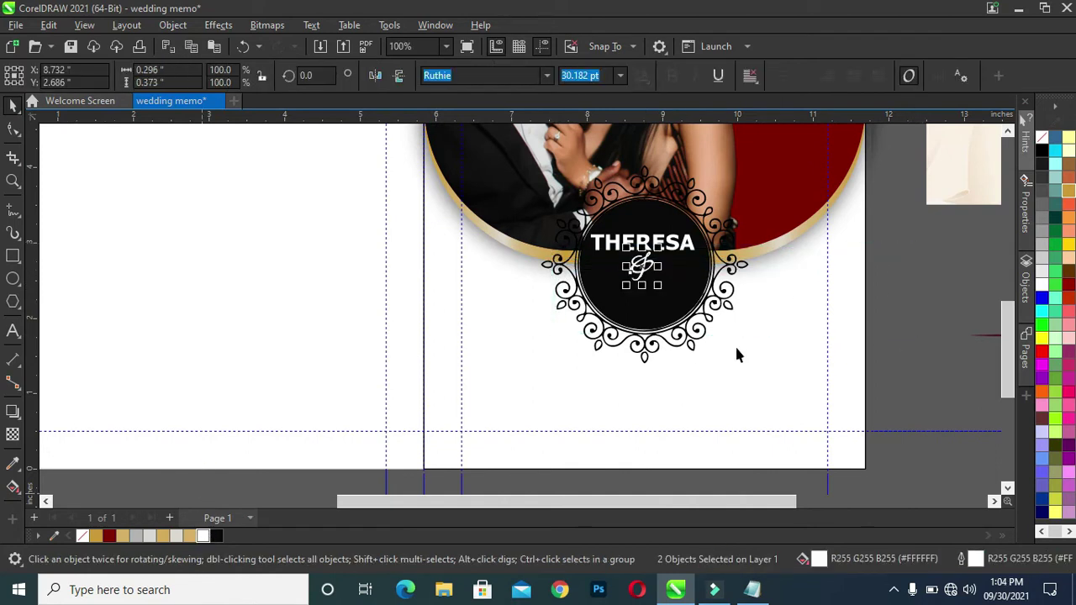
left_click(752, 589)
left_click_drag(241, 216, 200, 217)
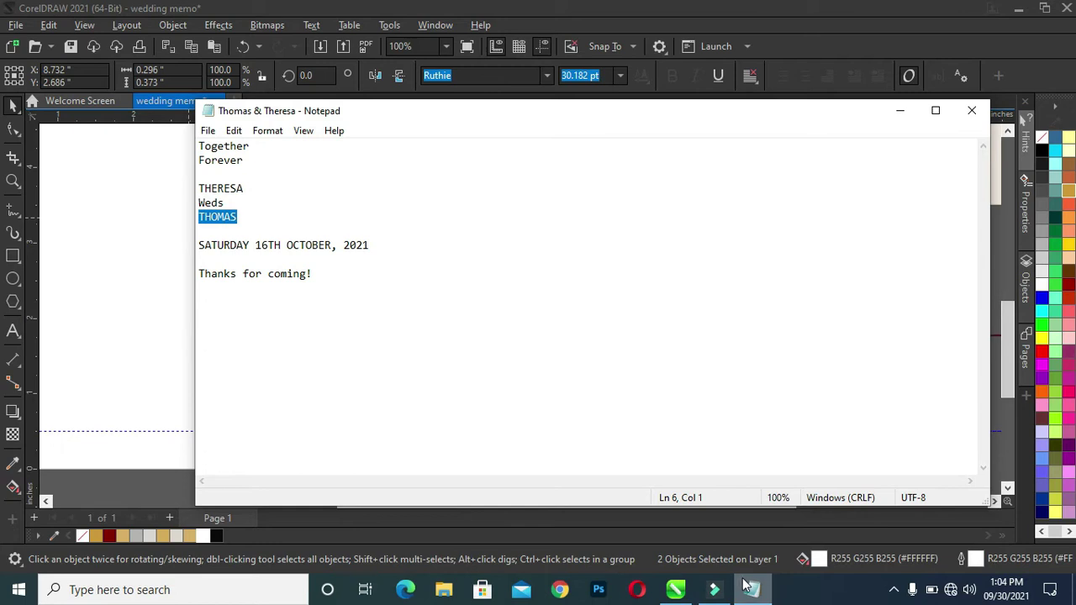
left_click(675, 589)
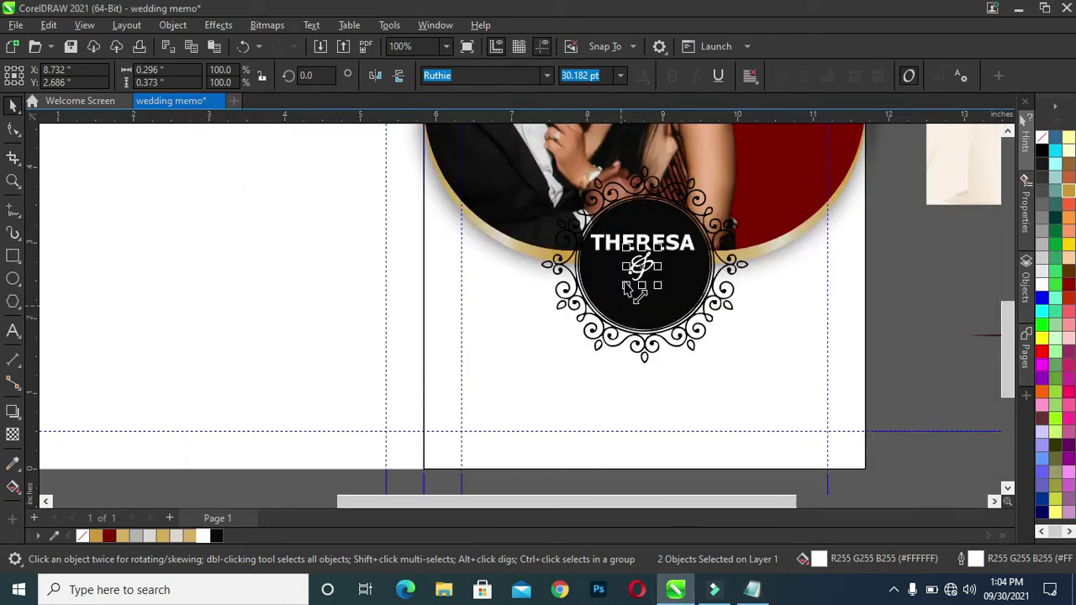
Duplicate the bride's name below the ampersand, retype it as the groom's name and centre it
left_click_drag(627, 240, 651, 297)
right_click(652, 297)
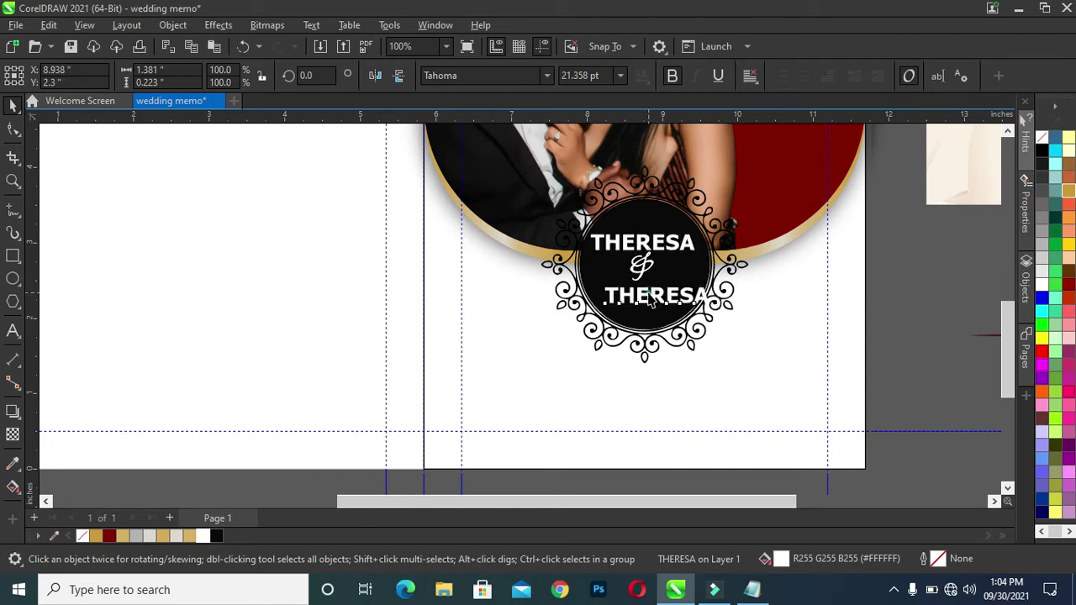
double_click(656, 293)
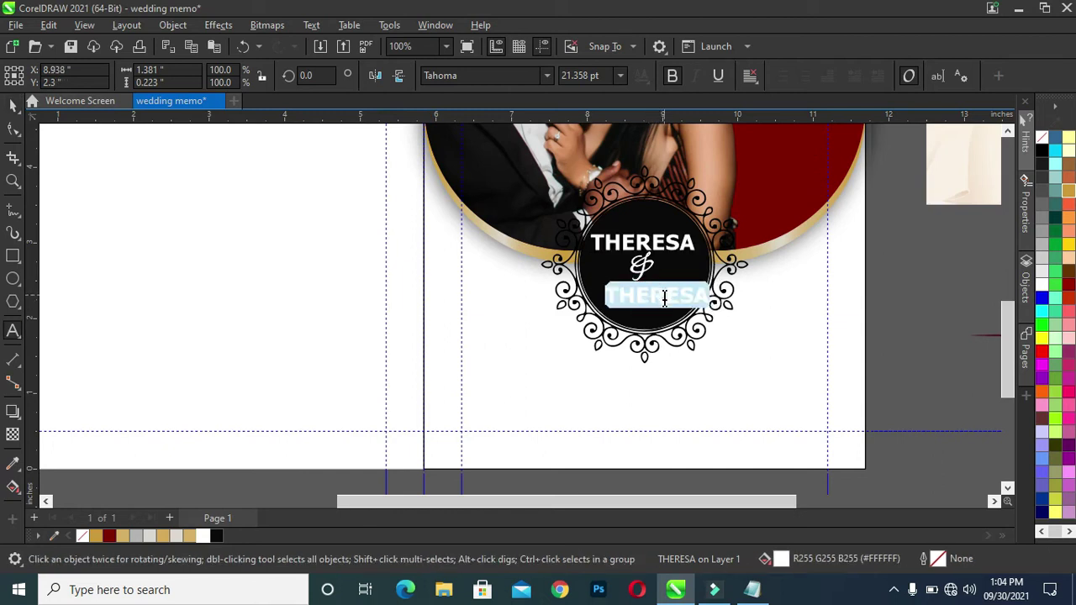
type("THOMAS")
left_click(12, 105)
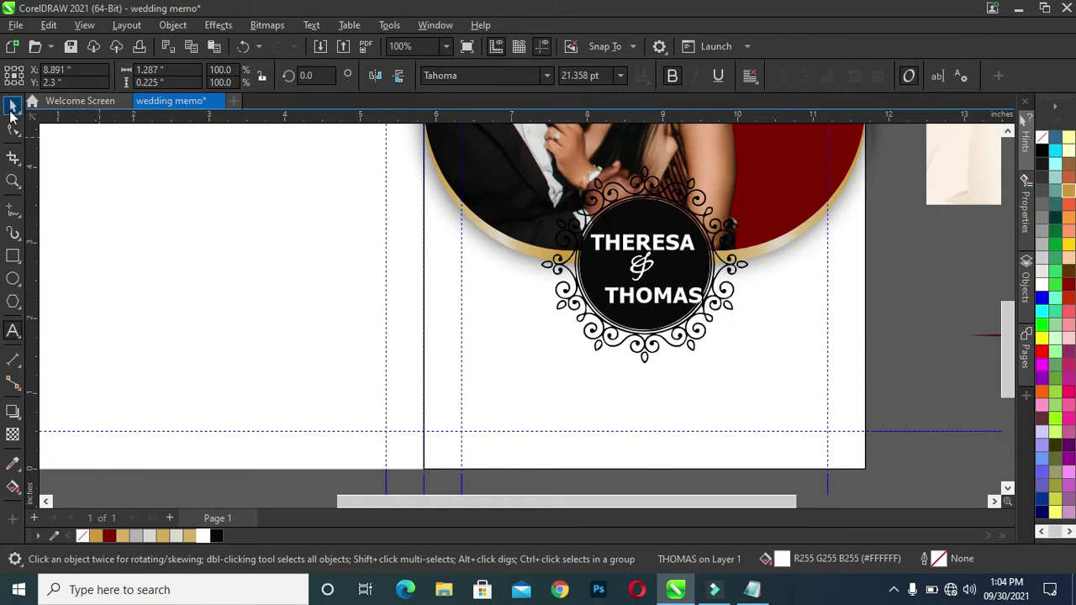
left_click_drag(670, 290, 652, 290)
Nudge the lower and upper names into alignment within the emblem
left_click(893, 277)
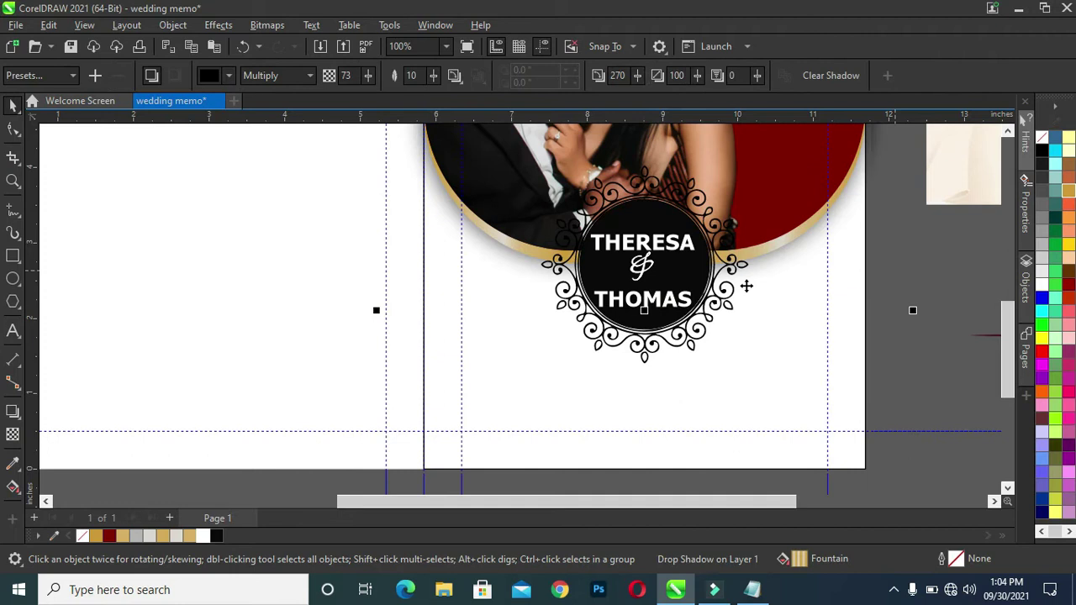
left_click(930, 356)
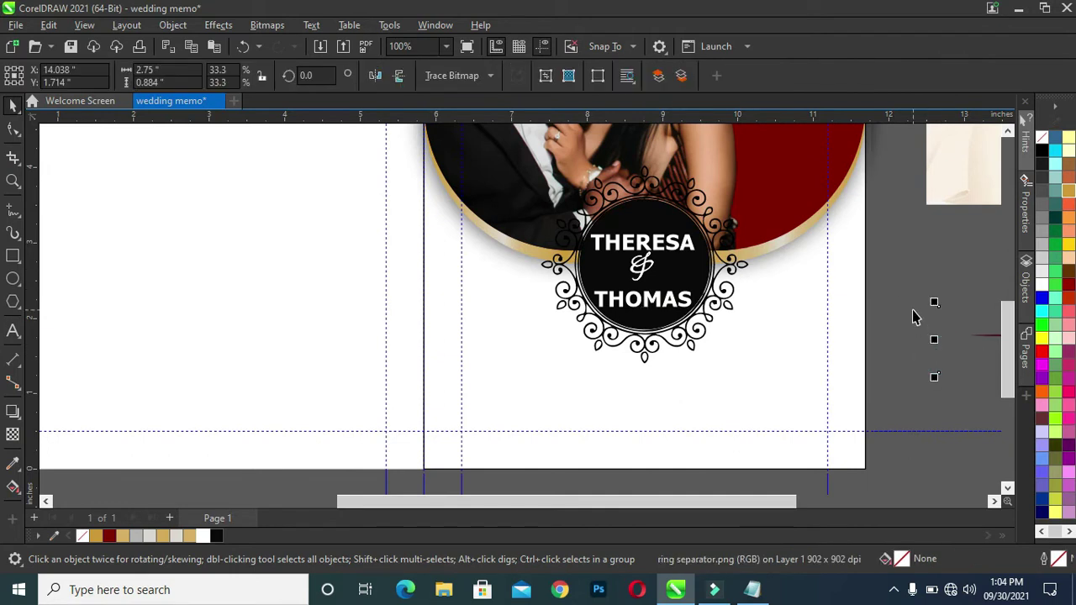
left_click(900, 257)
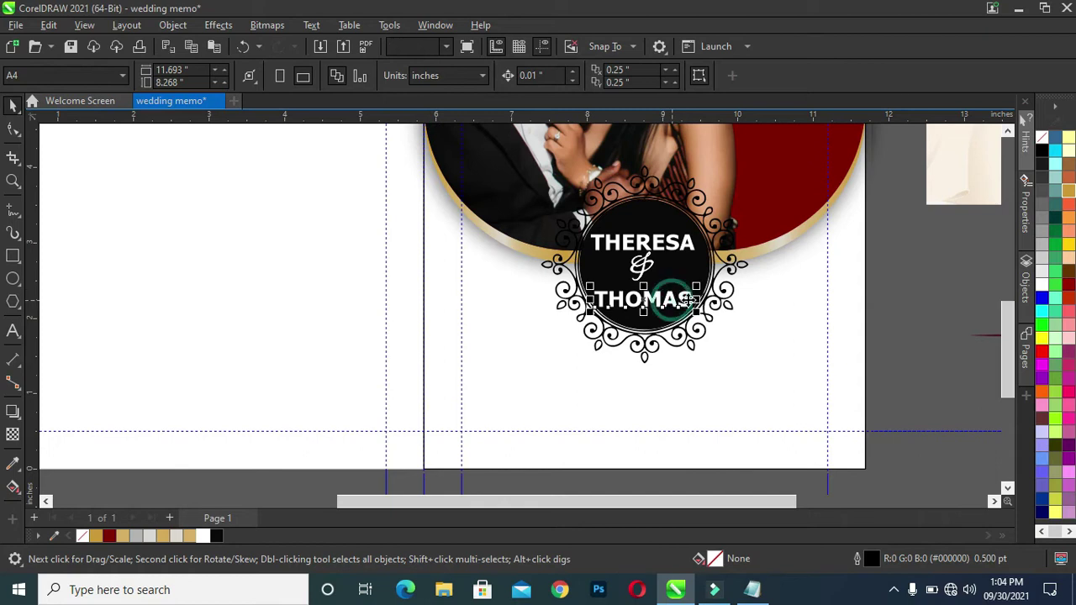
left_click_drag(682, 301, 690, 296)
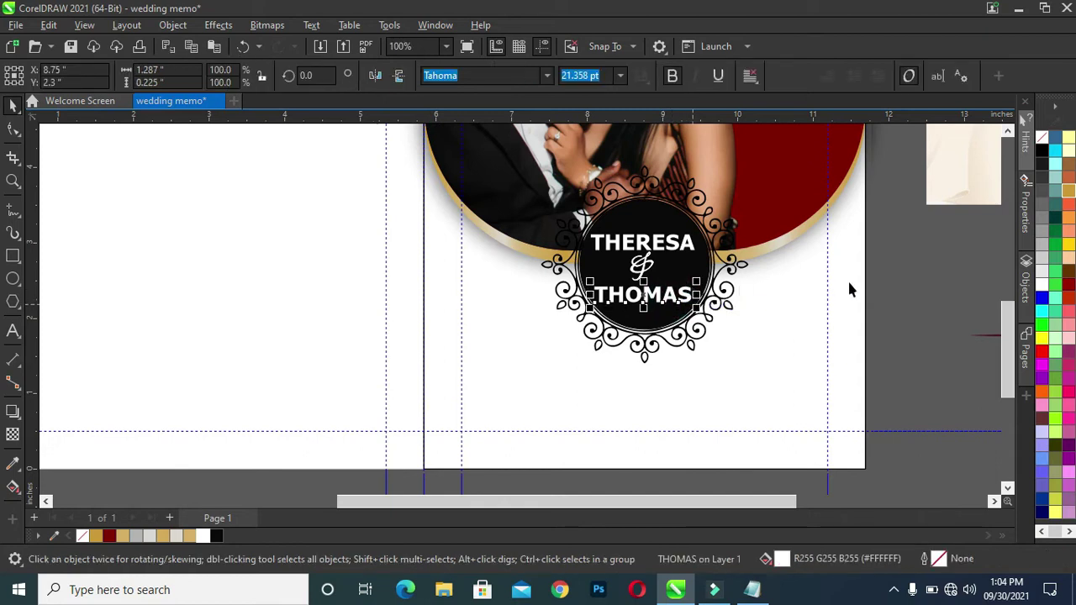
left_click(898, 267)
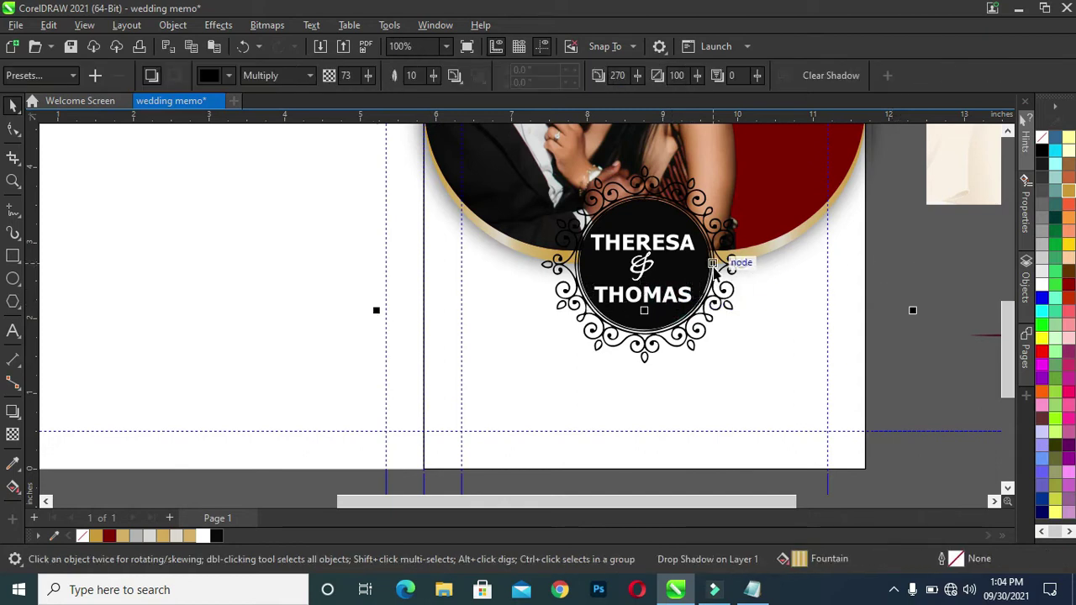
scroll(756, 286, "down", 3)
left_click(846, 363)
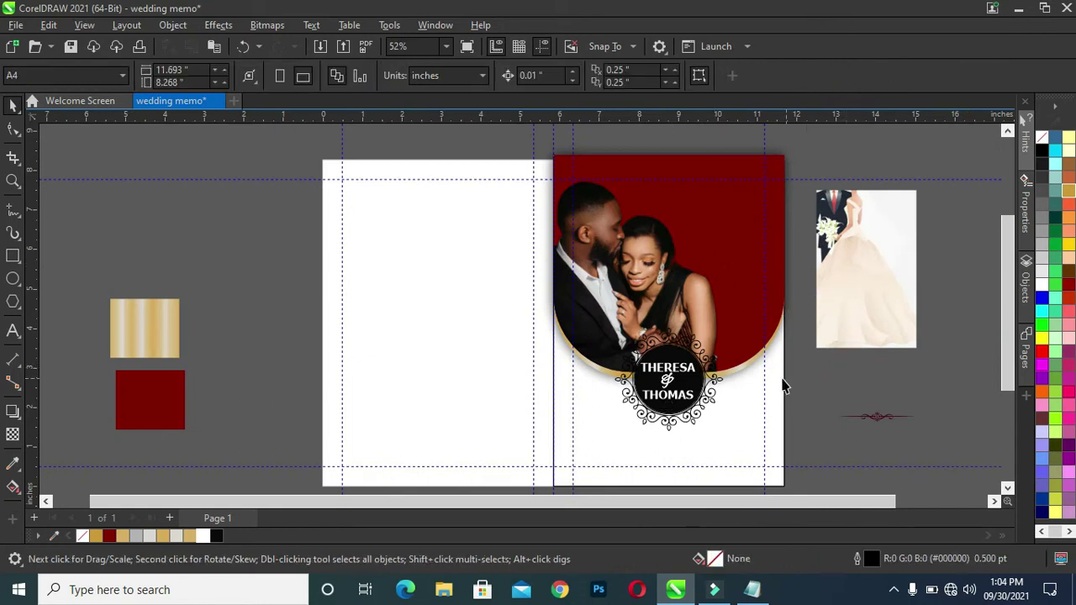
scroll(822, 431, "up", 1)
scroll(787, 429, "up", 2)
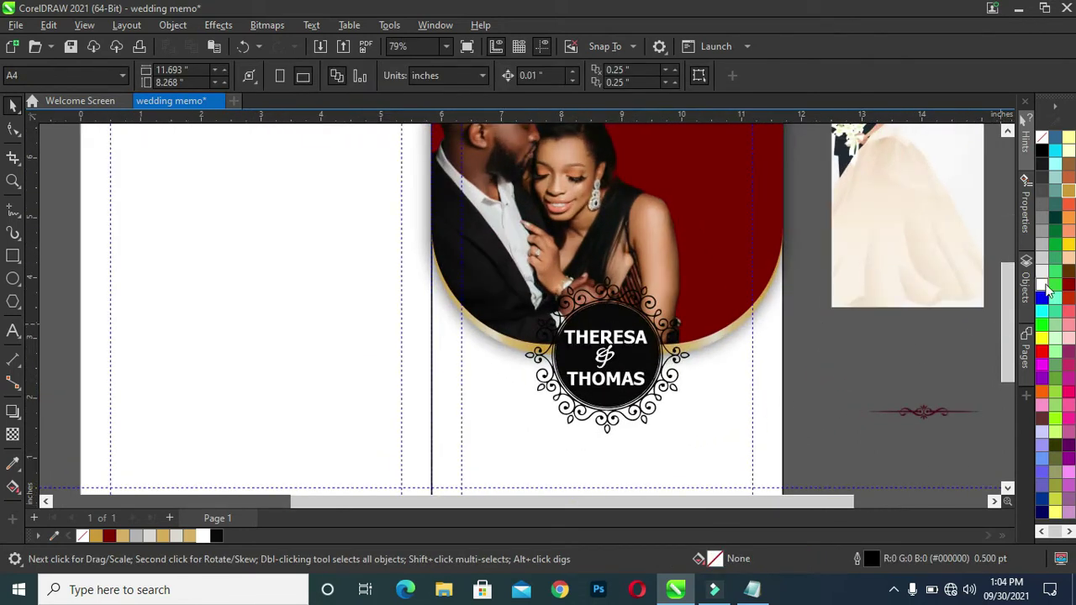
left_click_drag(1006, 320, 1007, 352)
left_click(811, 355)
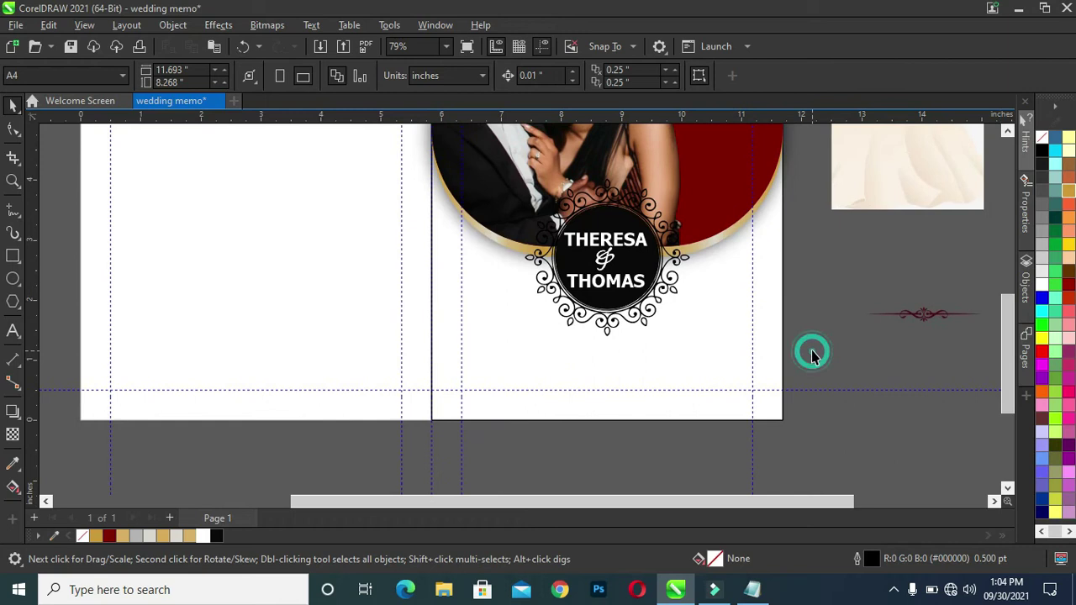
left_click(613, 244)
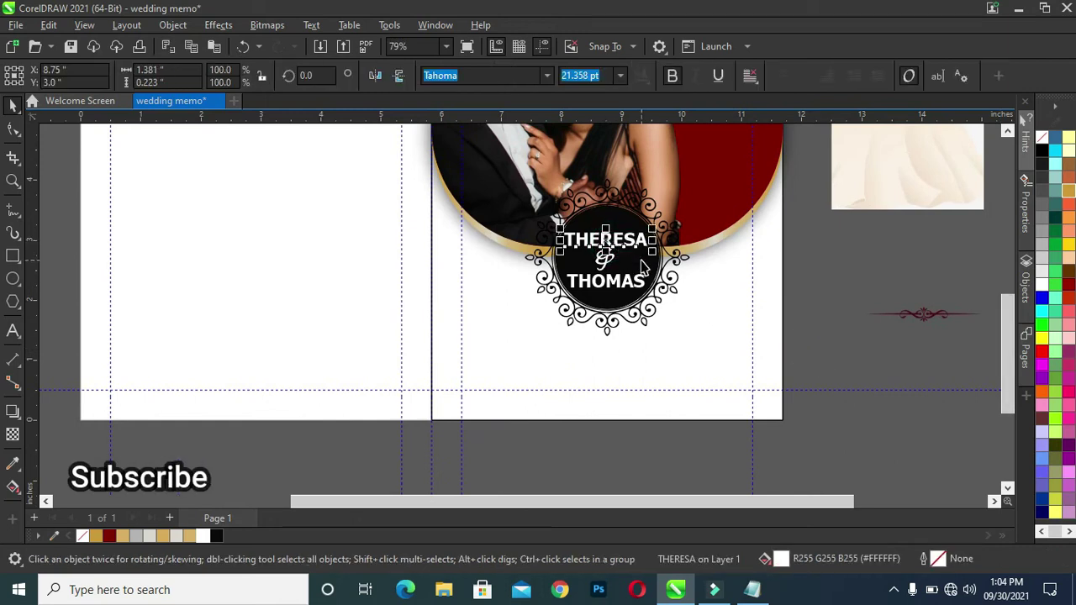
key("Up")
Break the photo's drop shadow apart, PowerClip it inside the right panel, and bring up the Notepad wording
left_click(809, 284)
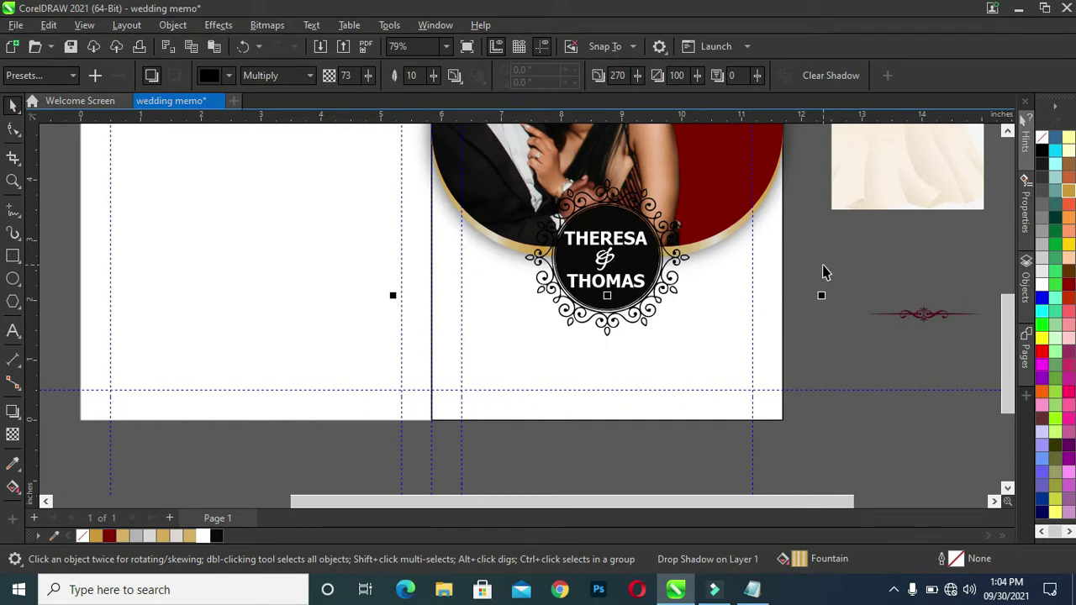
left_click(823, 267)
left_click(772, 231)
right_click(765, 221)
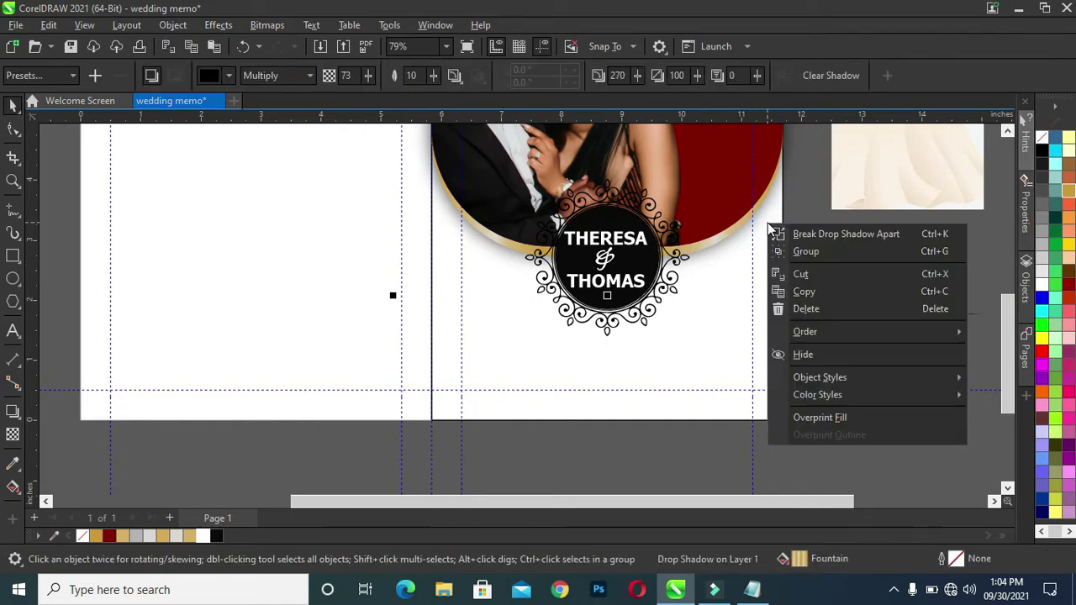
left_click(807, 231)
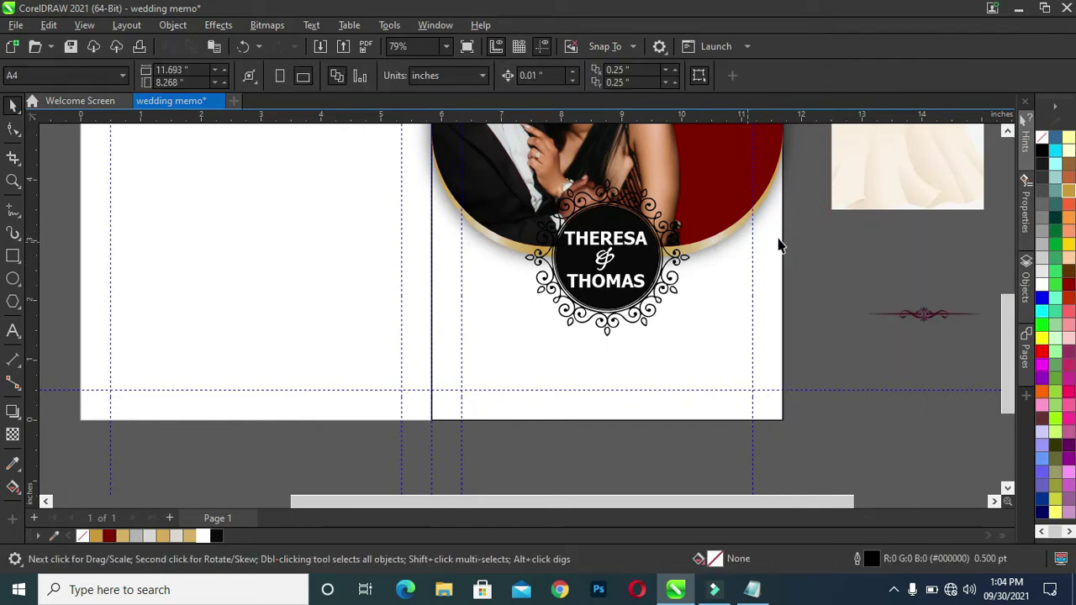
left_click(771, 226)
right_click(771, 225)
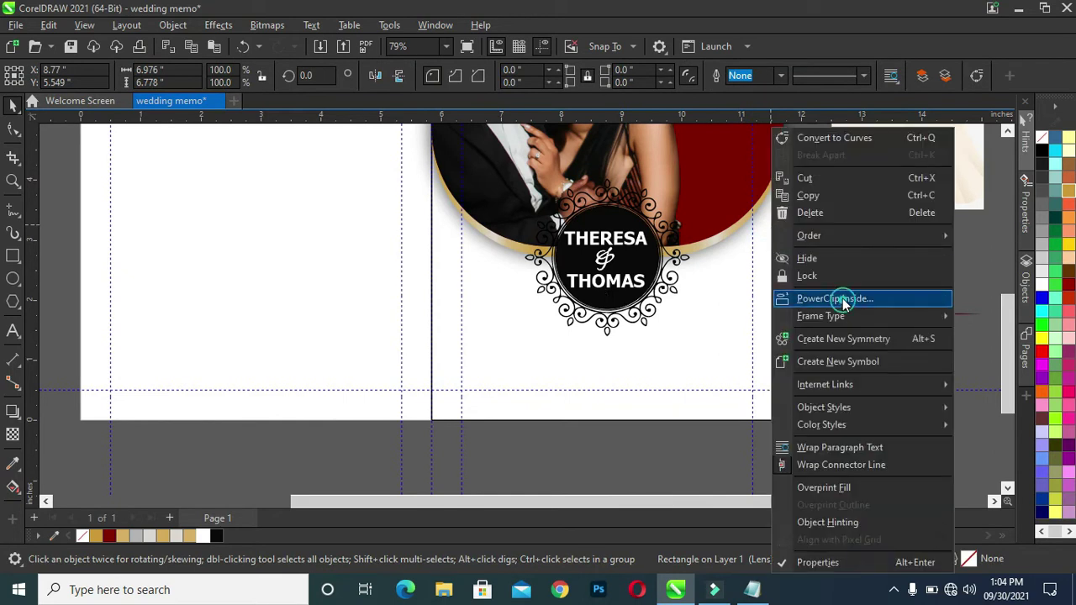
left_click(832, 298)
left_click(672, 362)
left_click(840, 334)
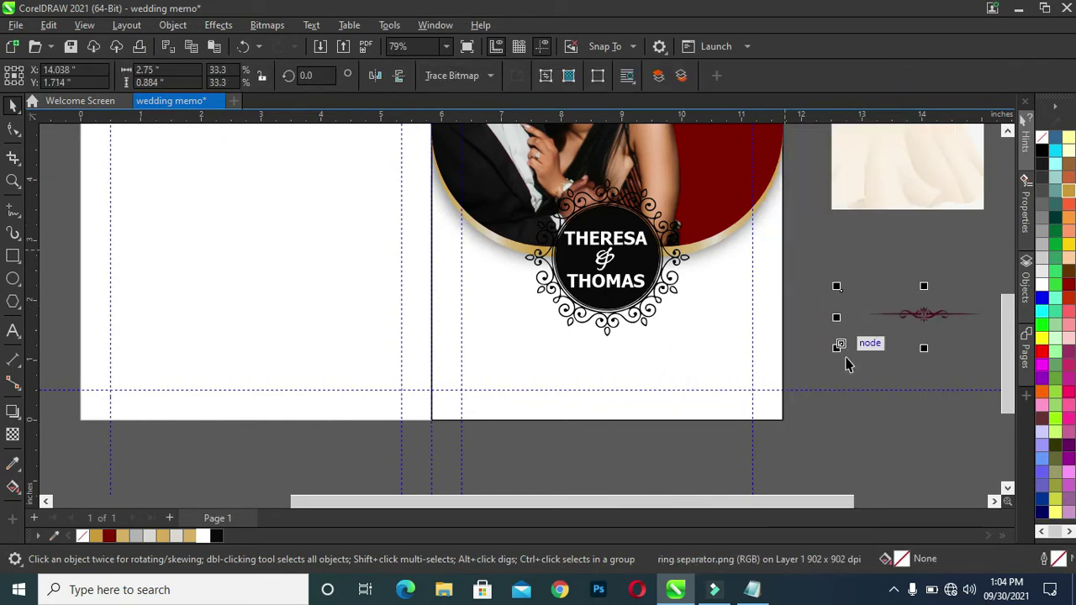
left_click(750, 588)
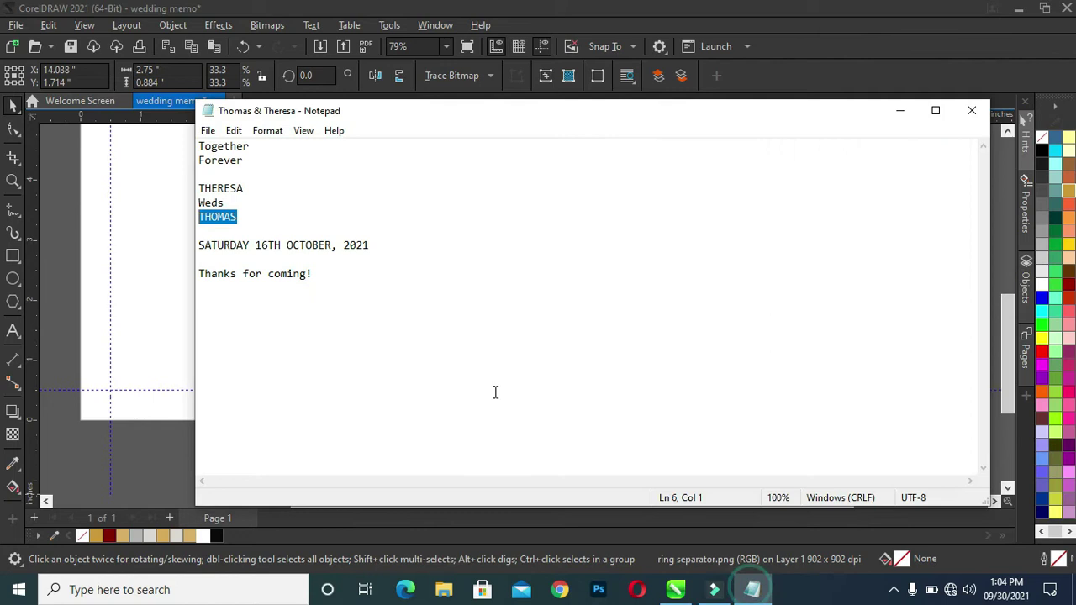
Copy the date line from Notepad and paste it as text into the invitation
left_click_drag(372, 245, 203, 246)
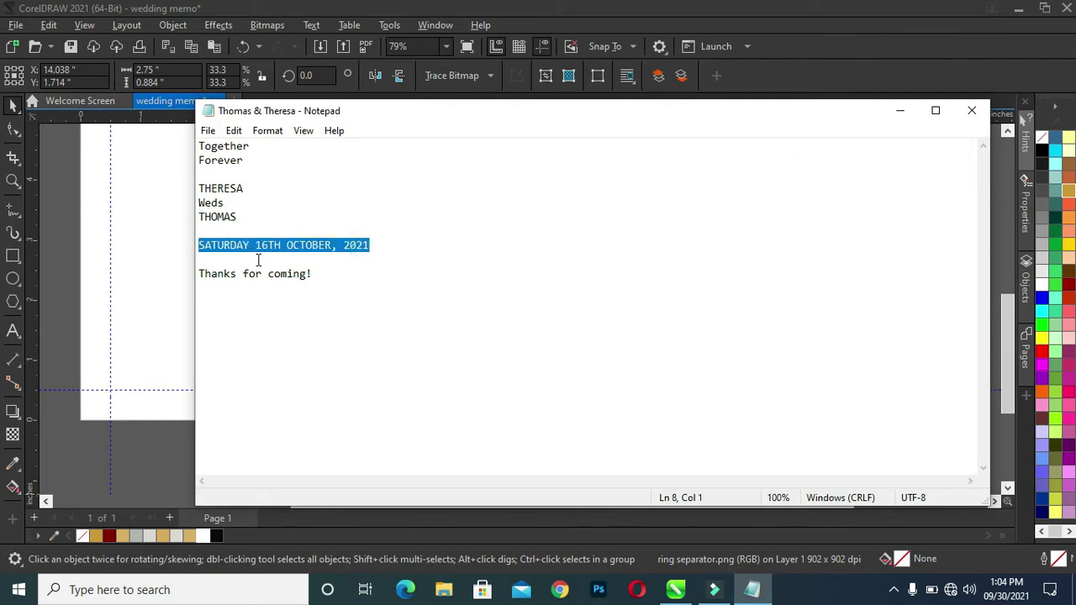
left_click(675, 588)
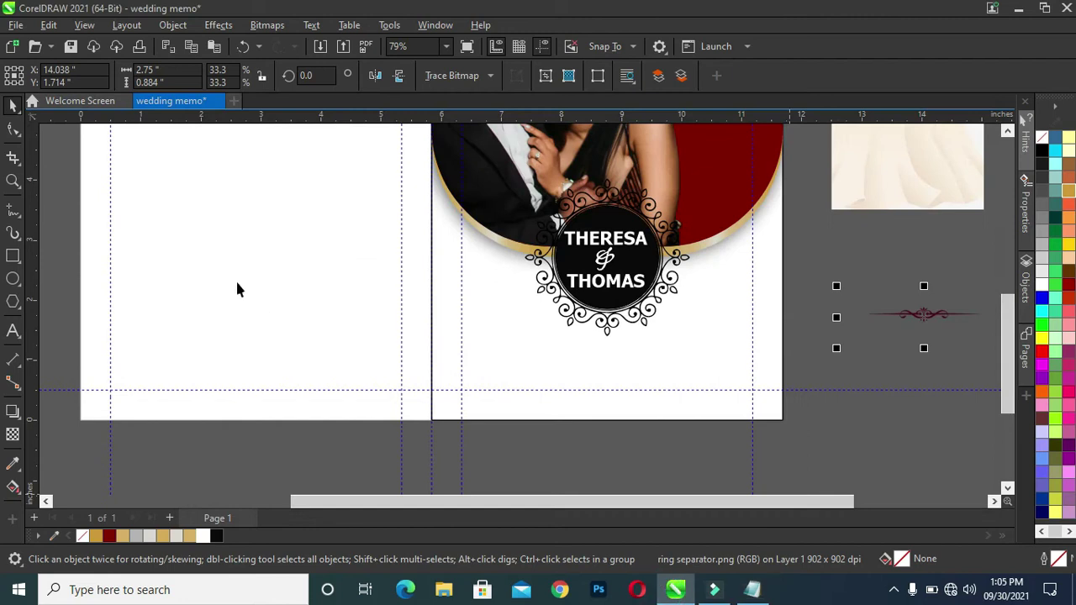
left_click(13, 330)
left_click(141, 309)
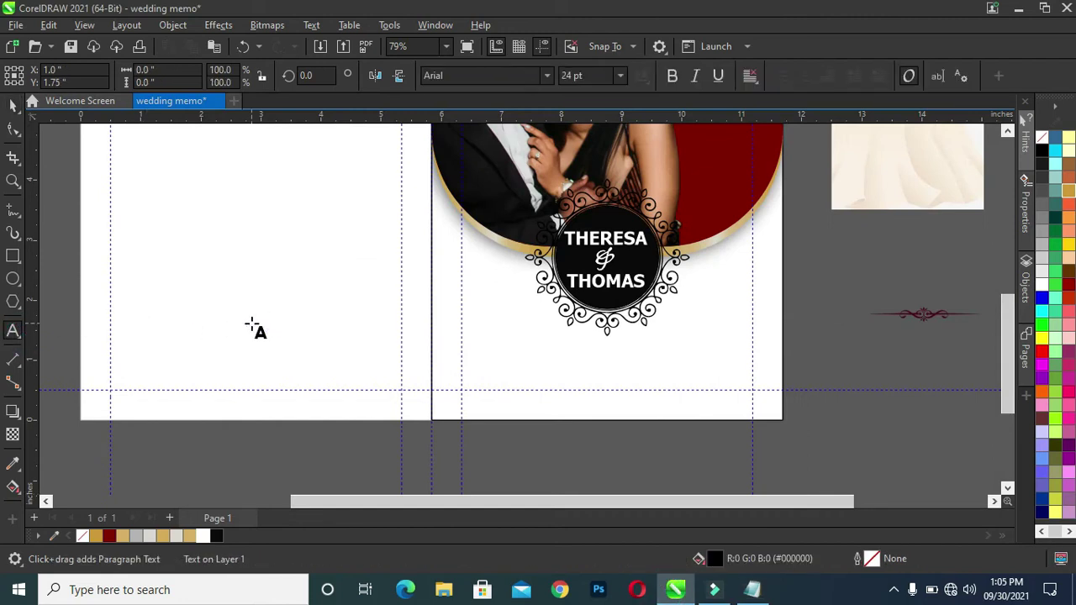
key("ctrl+v")
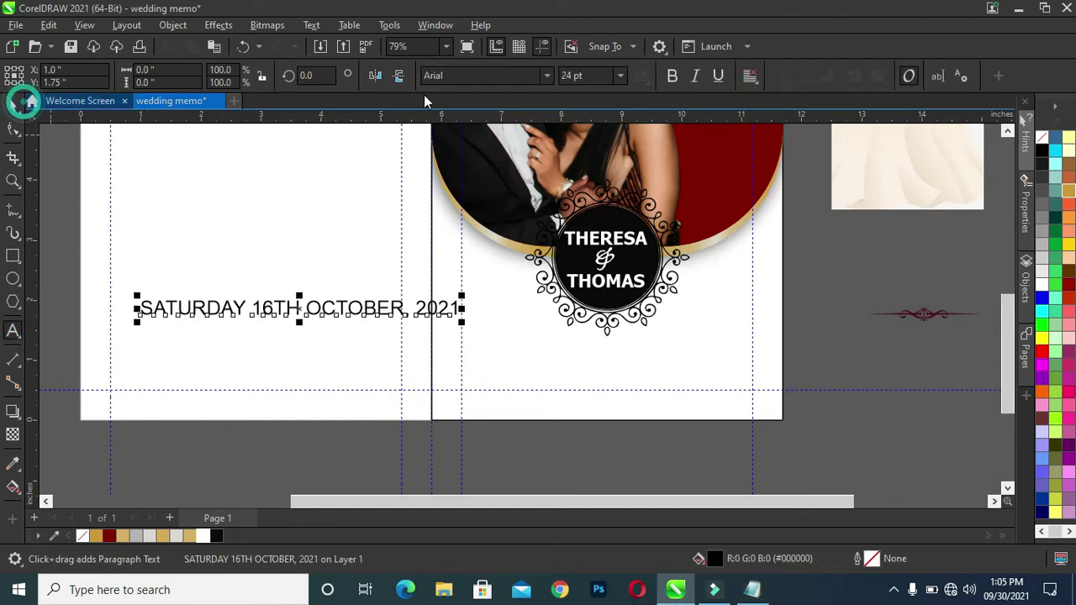
Change the pasted date's font to Tahoma
left_click(12, 105)
left_click(547, 75)
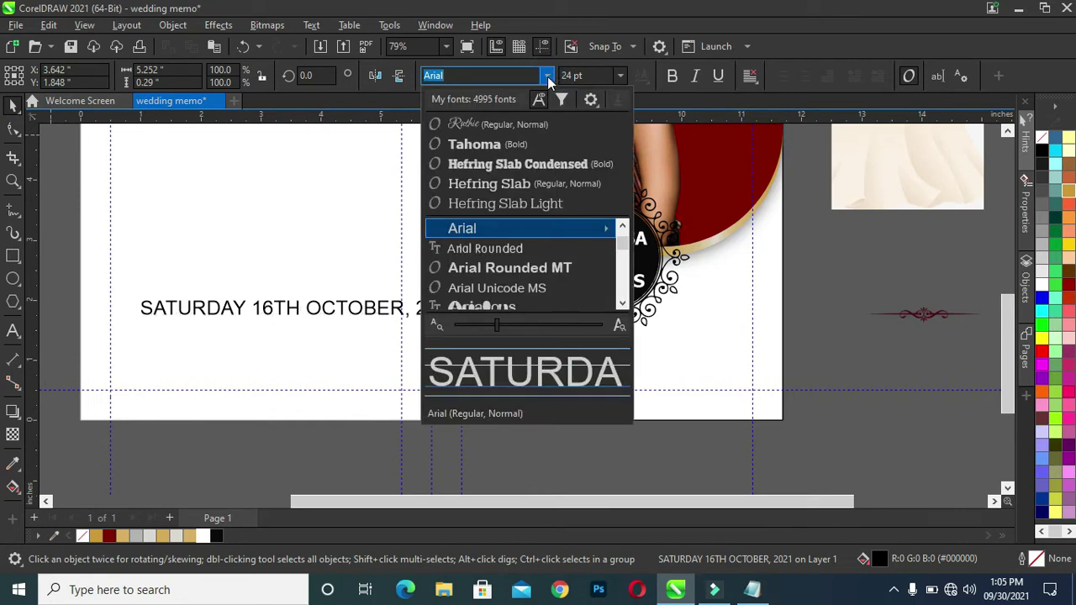
left_click(528, 144)
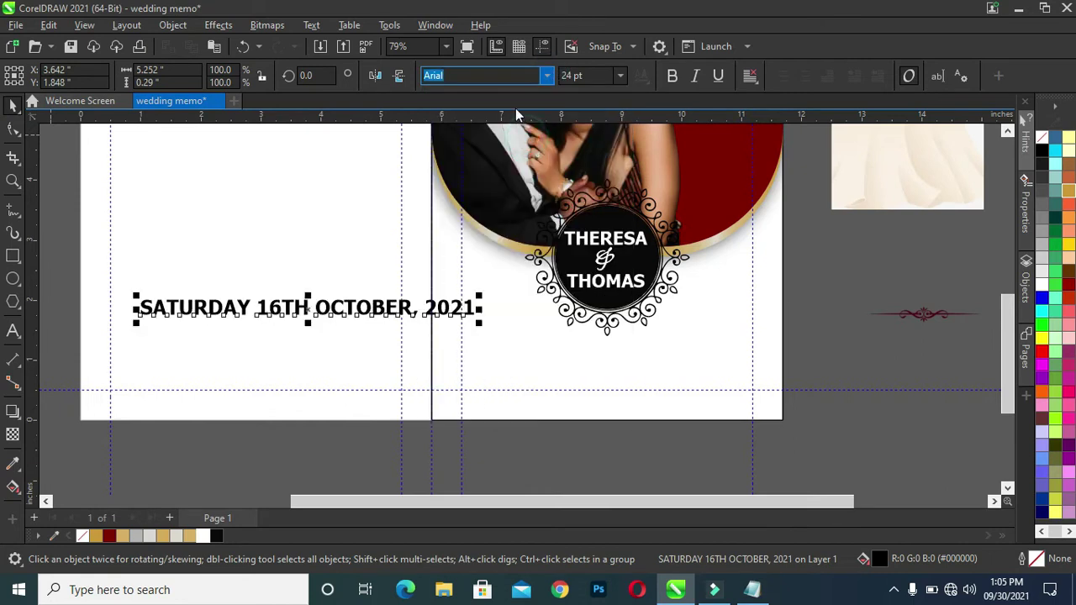
left_click(550, 76)
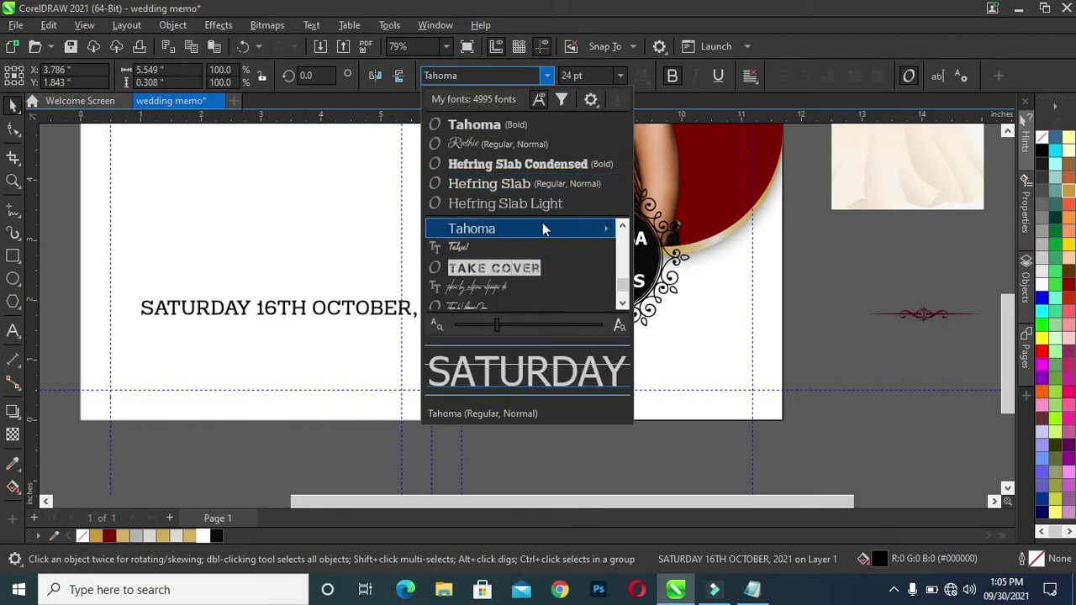
mouse_move(504, 228)
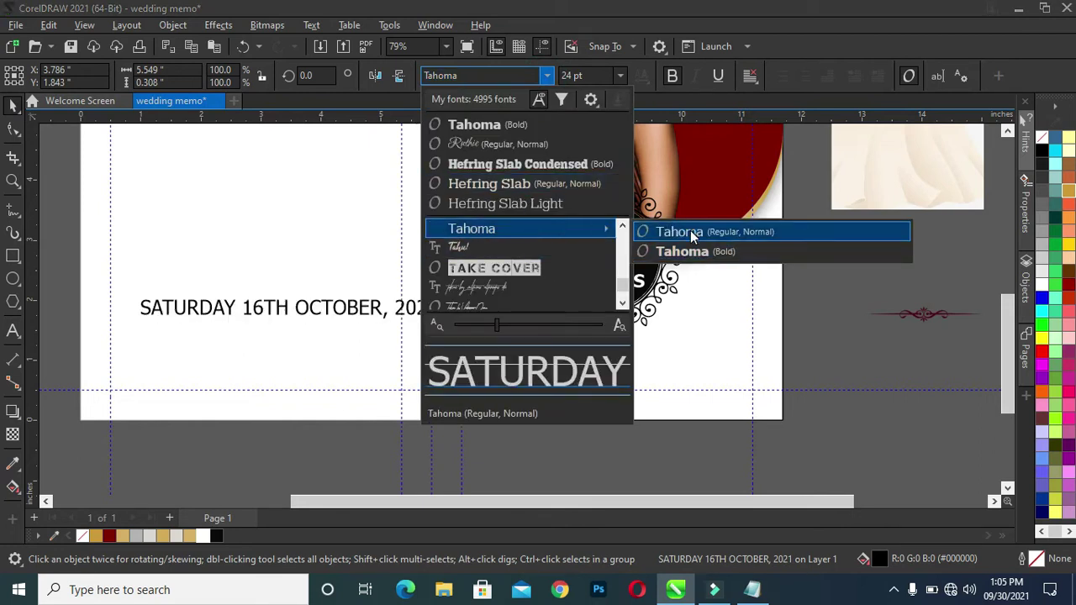
left_click(689, 230)
Make the date bold, shrink it to about 11.8 pt, and centre it beneath the emblem
left_click_drag(443, 326, 328, 318)
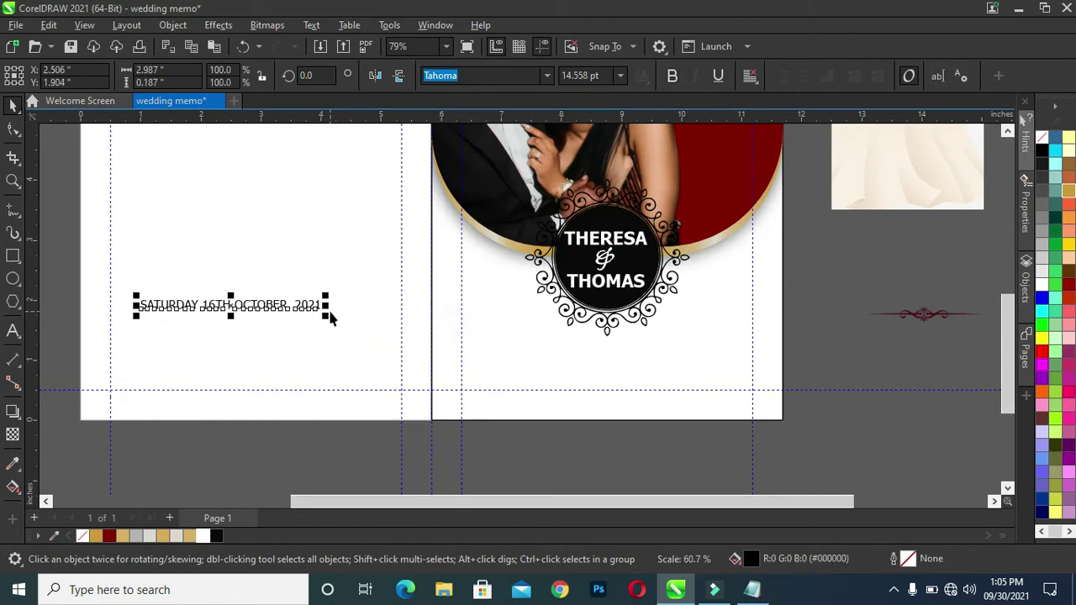
left_click(671, 77)
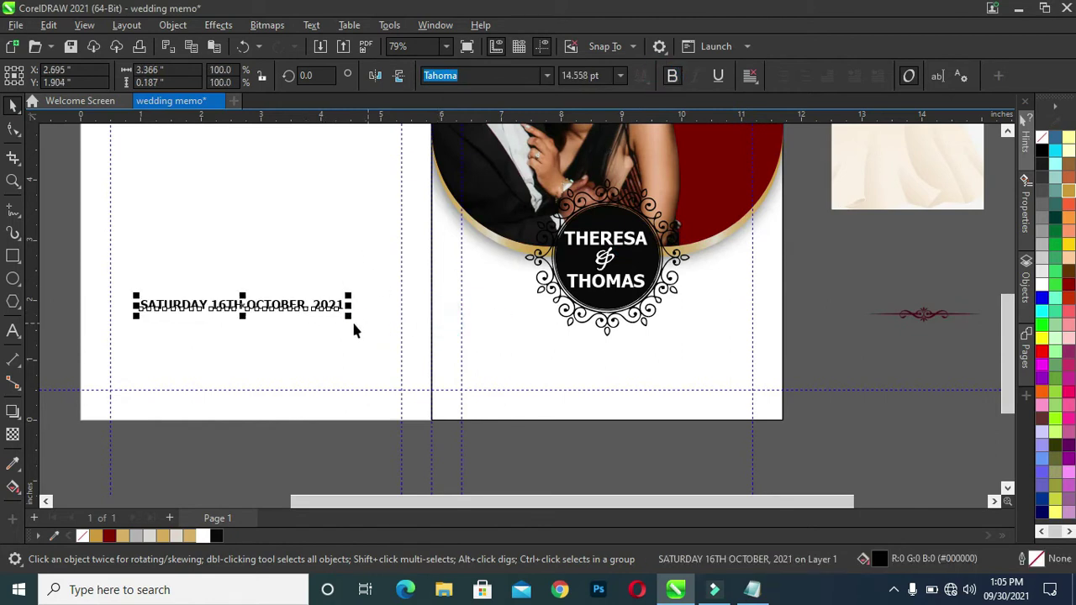
left_click_drag(352, 318, 307, 313)
mouse_move(241, 303)
left_mouse_down()
mouse_move(623, 372)
mouse_move(622, 361)
left_mouse_up()
left_click(837, 329)
Scale the date line up about 110%, to roughly 12.97 pt
scroll(602, 371, "up", 2)
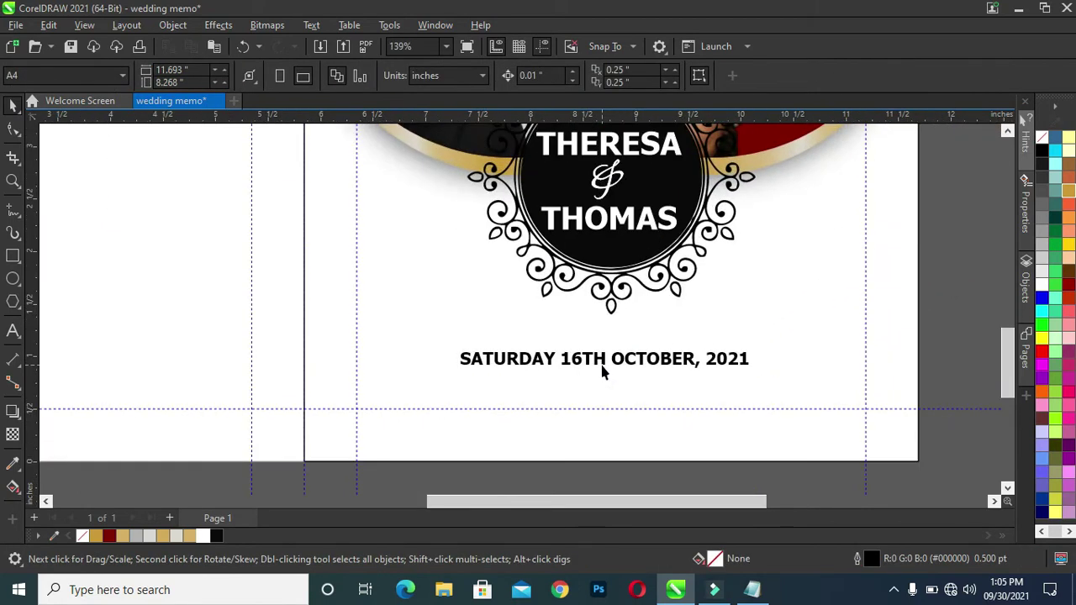
left_click(598, 358)
left_click_drag(754, 379, 784, 384)
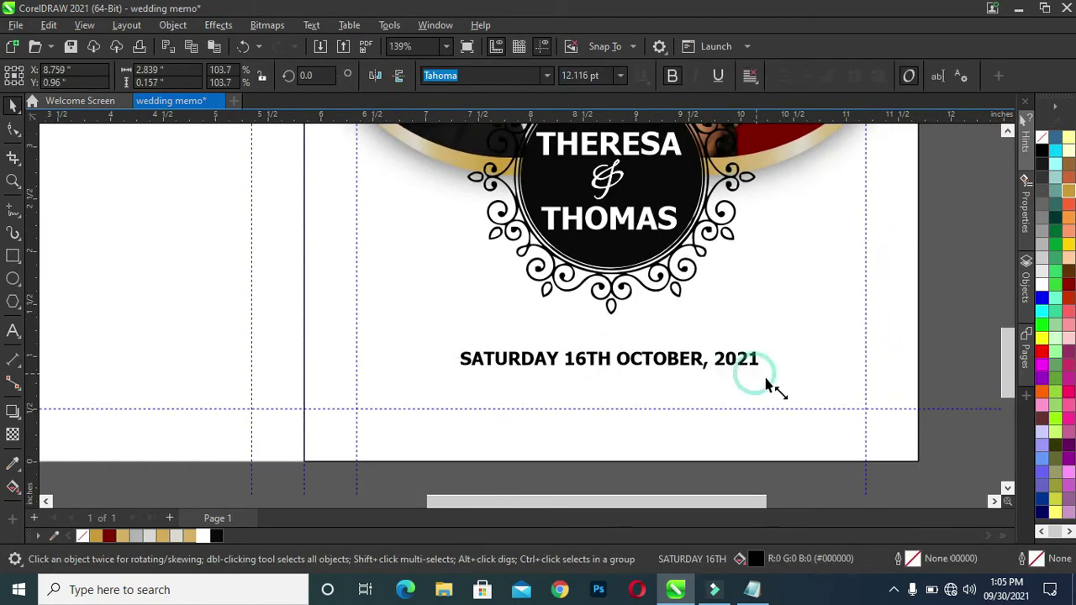
left_click(821, 374, "shift")
left_click(940, 358)
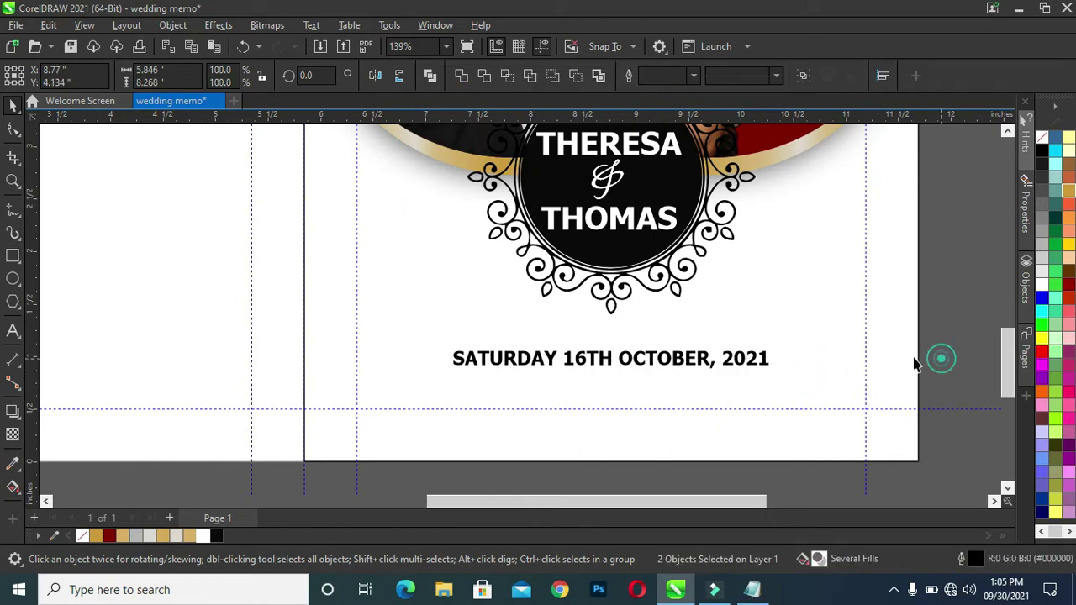
scroll(705, 340, "down", 1)
scroll(849, 322, "down", 1)
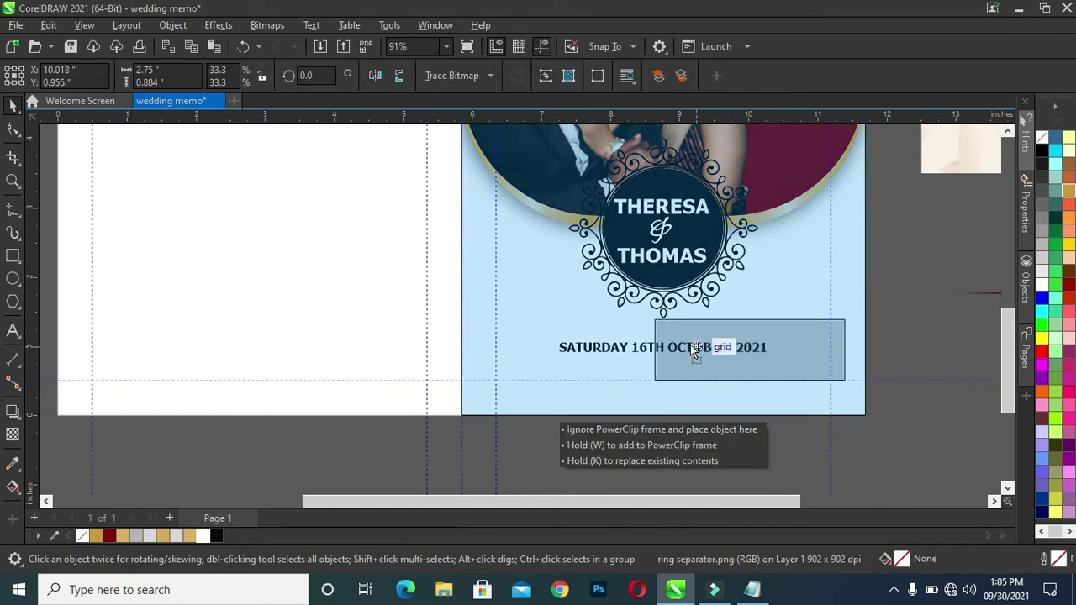
Position the ring separator ornament above the date line
left_click_drag(893, 313, 631, 350)
left_click(905, 338)
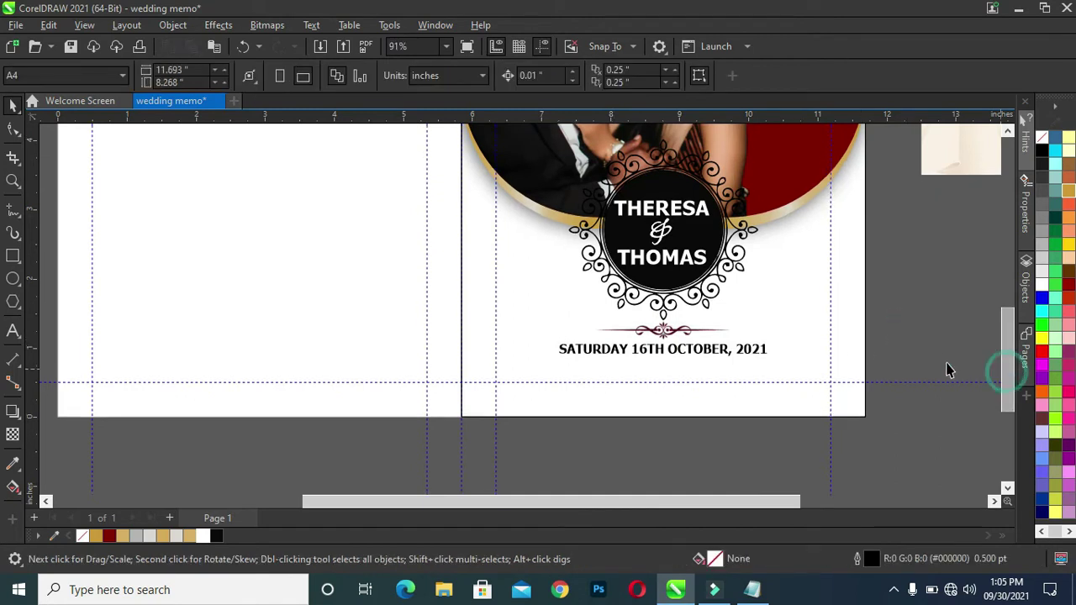
left_click_drag(923, 445, 441, 321)
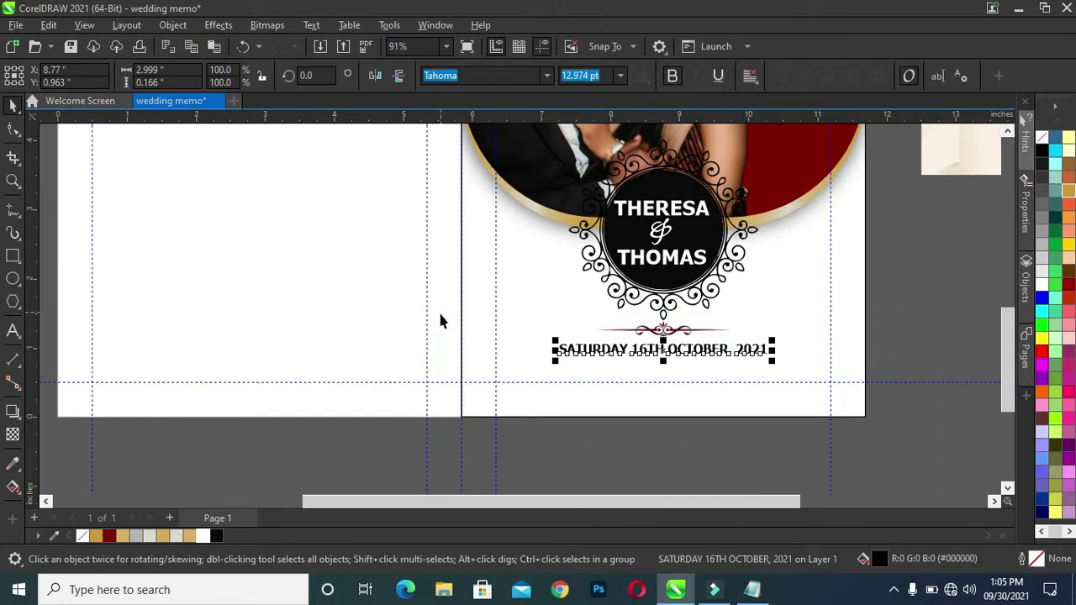
left_click(672, 335)
scroll(765, 332, "up", 2)
Add a vertically mirrored copy of the ornament below the date, then select all three
left_click_drag(937, 336, 525, 409)
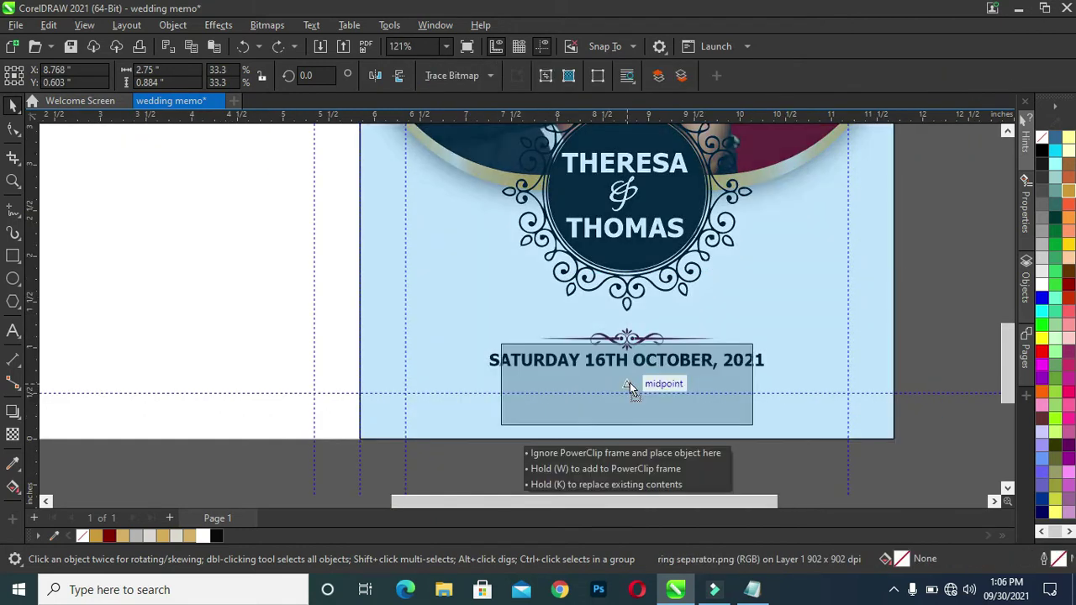
left_click_drag(626, 305, 629, 382)
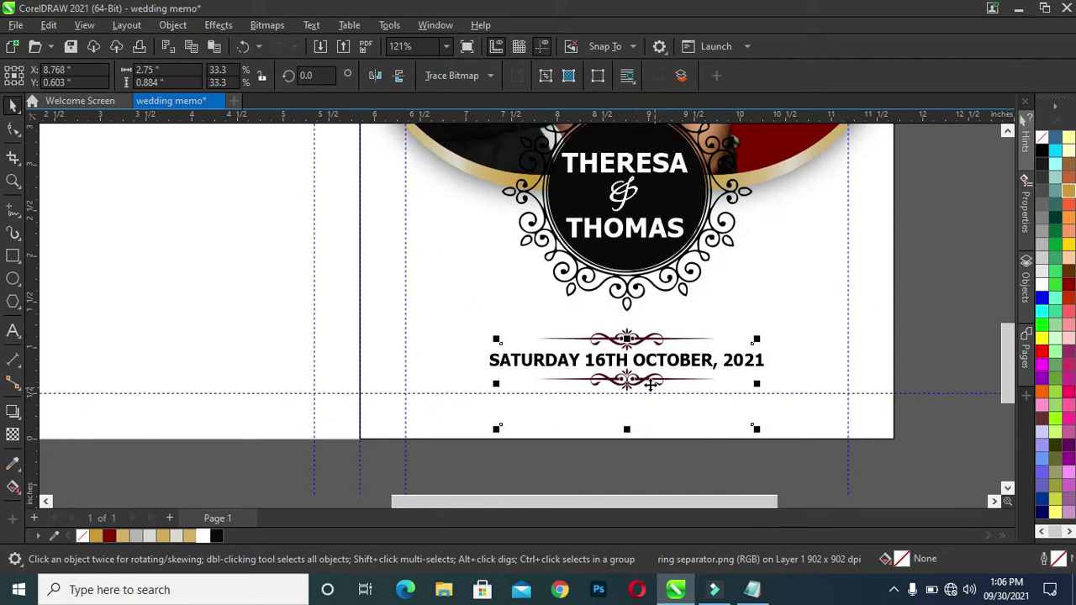
left_click(398, 77)
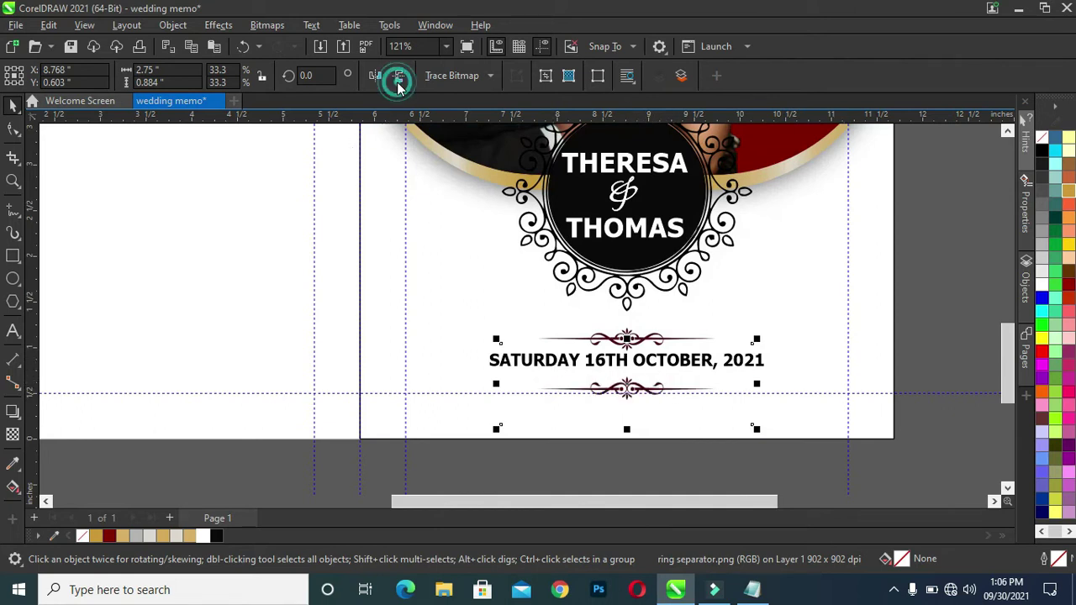
key("Up")
key("Up")
key("Up")
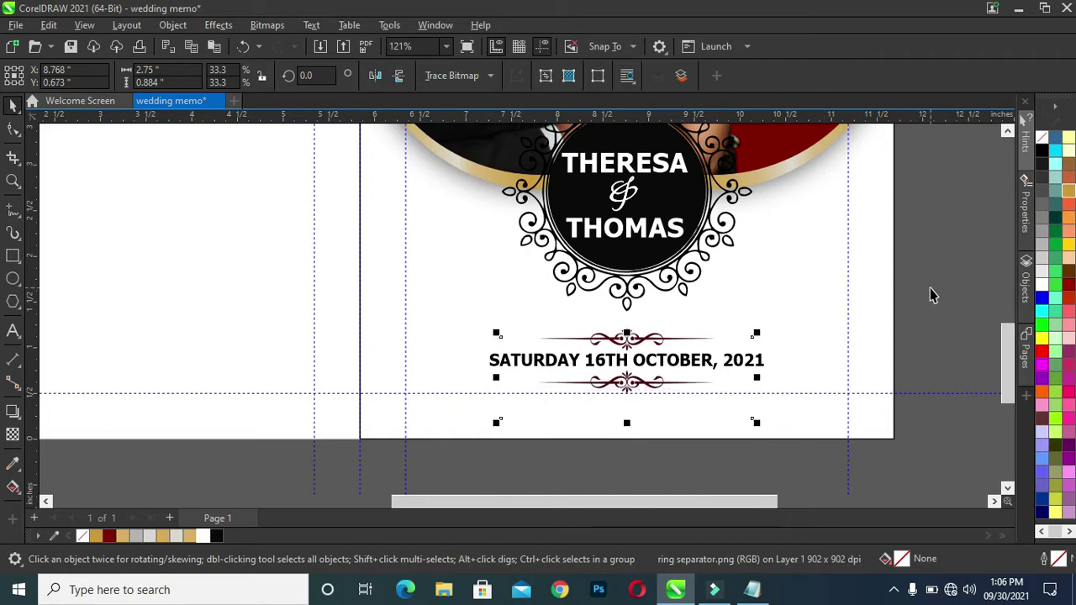
left_click_drag(939, 460, 407, 308)
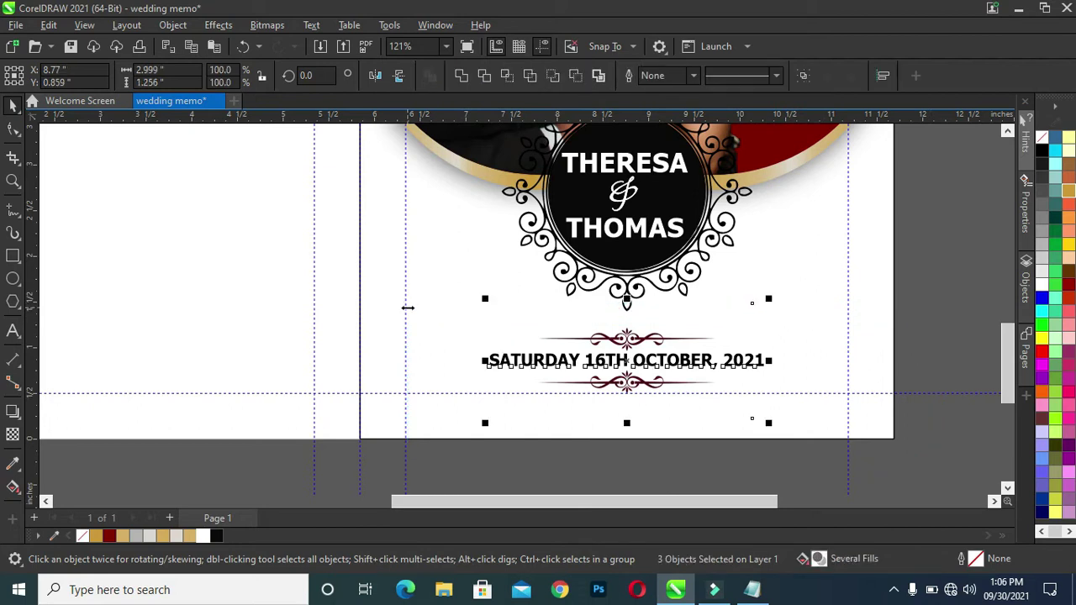
Nudge the date group, then shrink the date text to about 8.48 pt between the ornaments
key("Up")
key("Up")
key("Up")
key("Up")
key("Up")
key("Up")
key("Up")
key("Up")
key("Down")
key("Down")
key("Down")
key("Down")
key("Down")
key("Down")
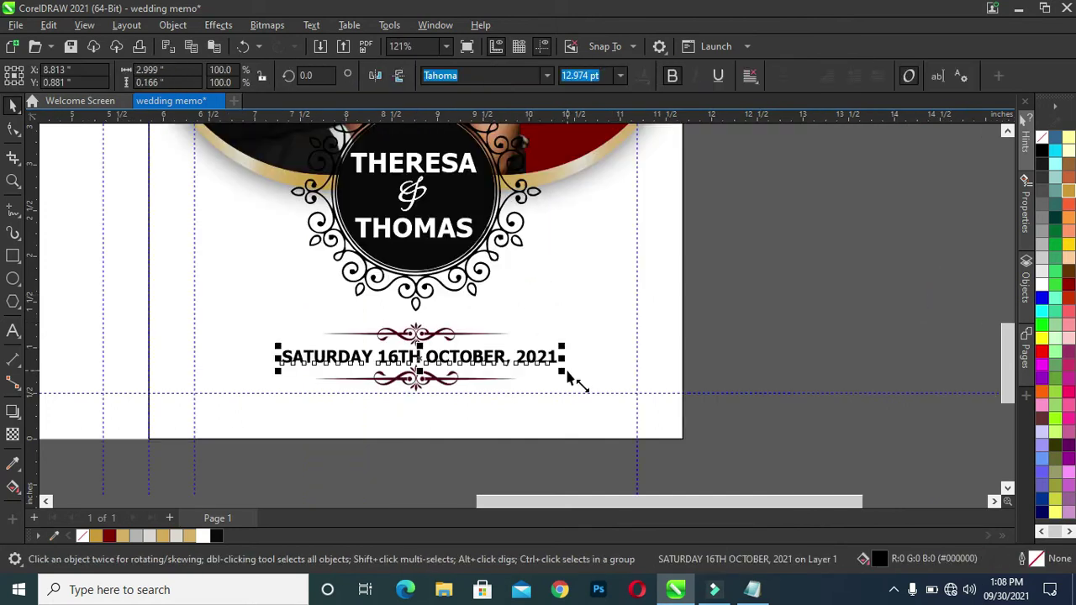
left_click_drag(539, 376, 524, 376)
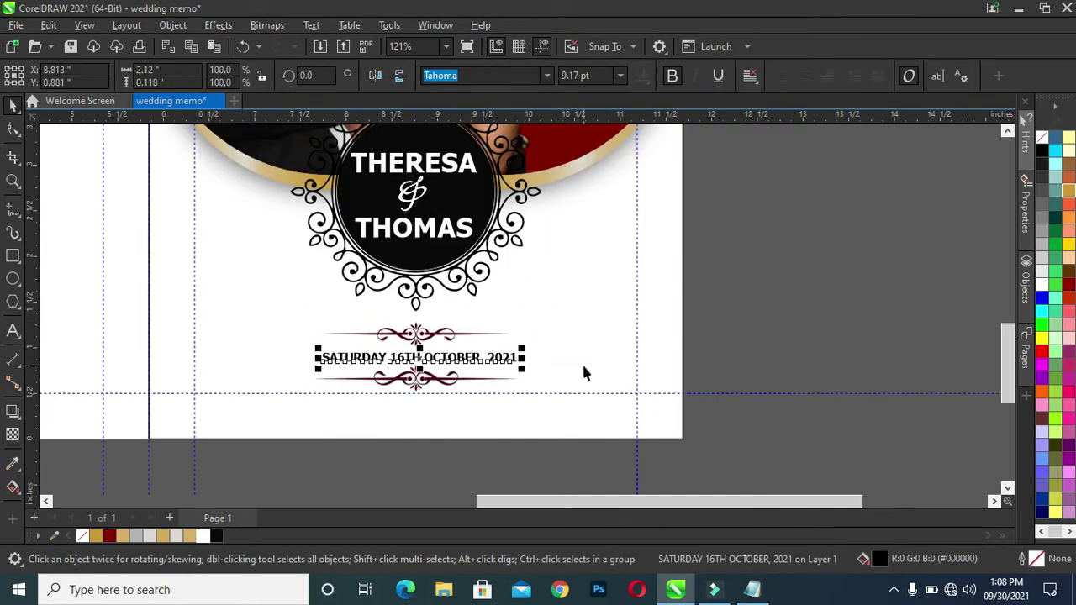
left_click(582, 364)
left_click(783, 329)
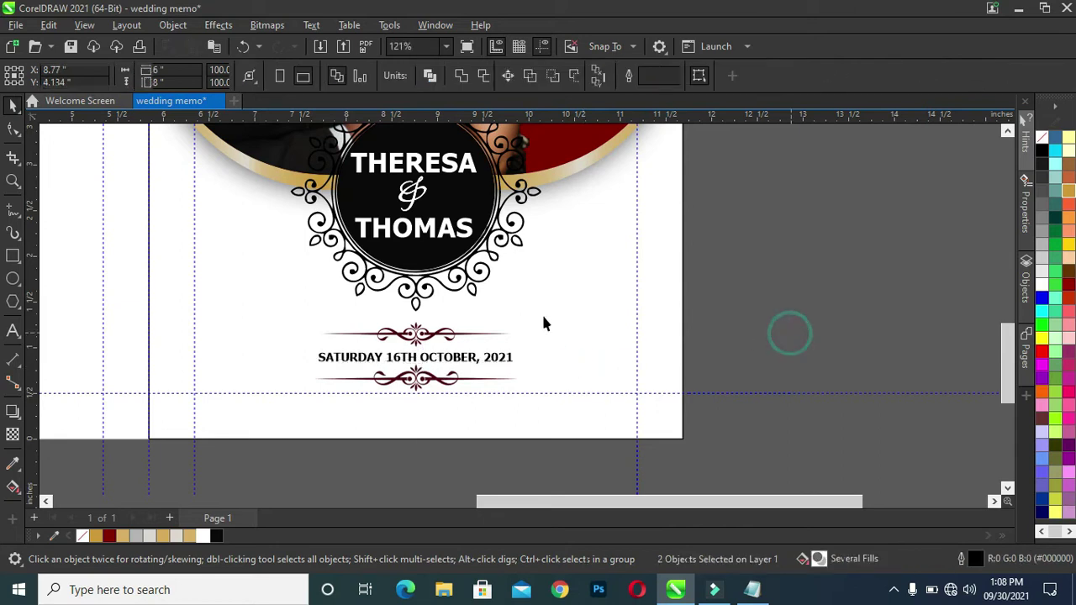
left_click(508, 357)
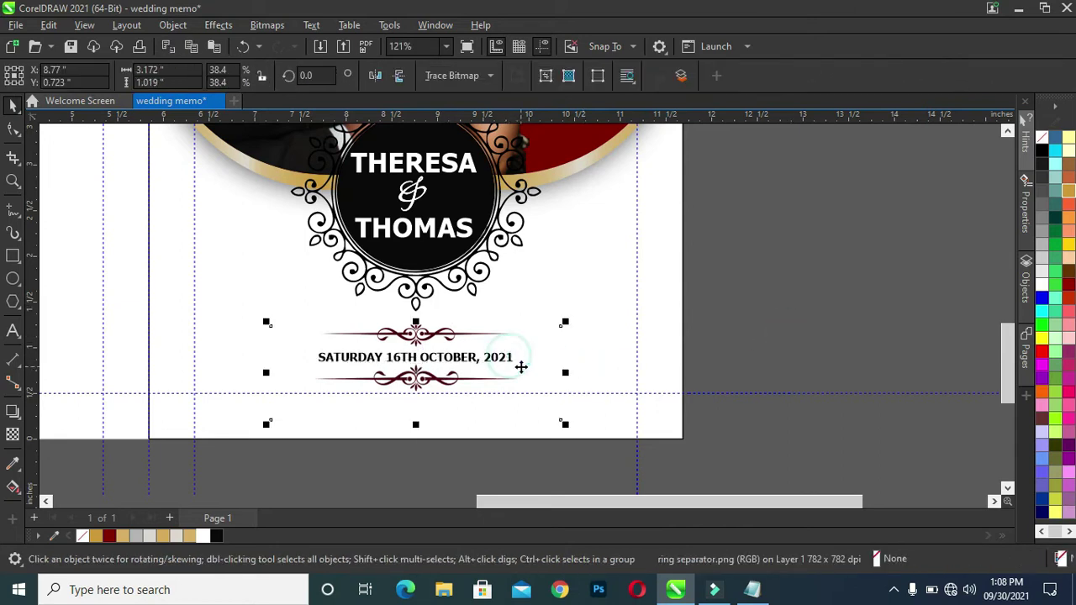
left_click_drag(708, 404, 353, 347)
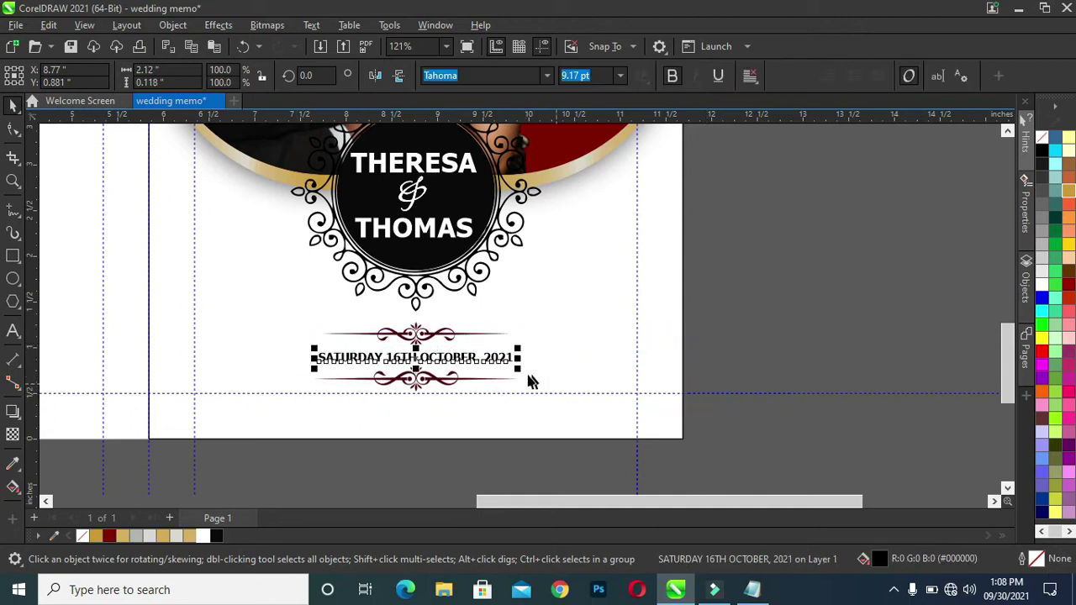
left_click_drag(518, 376, 508, 369)
Give the left panel a gold fill and no outline
left_click(702, 314)
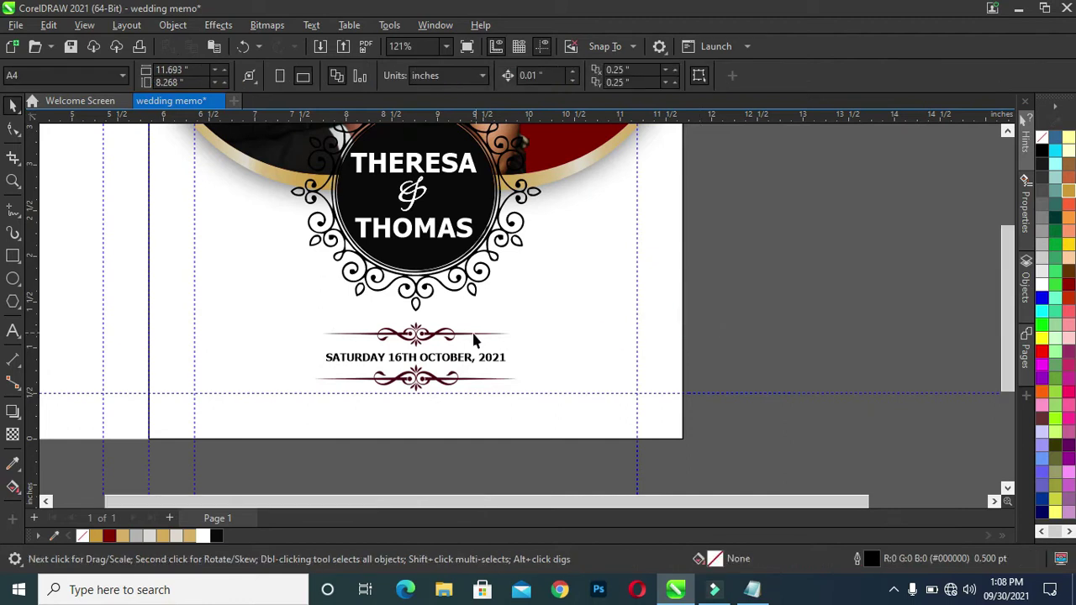
key("F4")
left_click(863, 389)
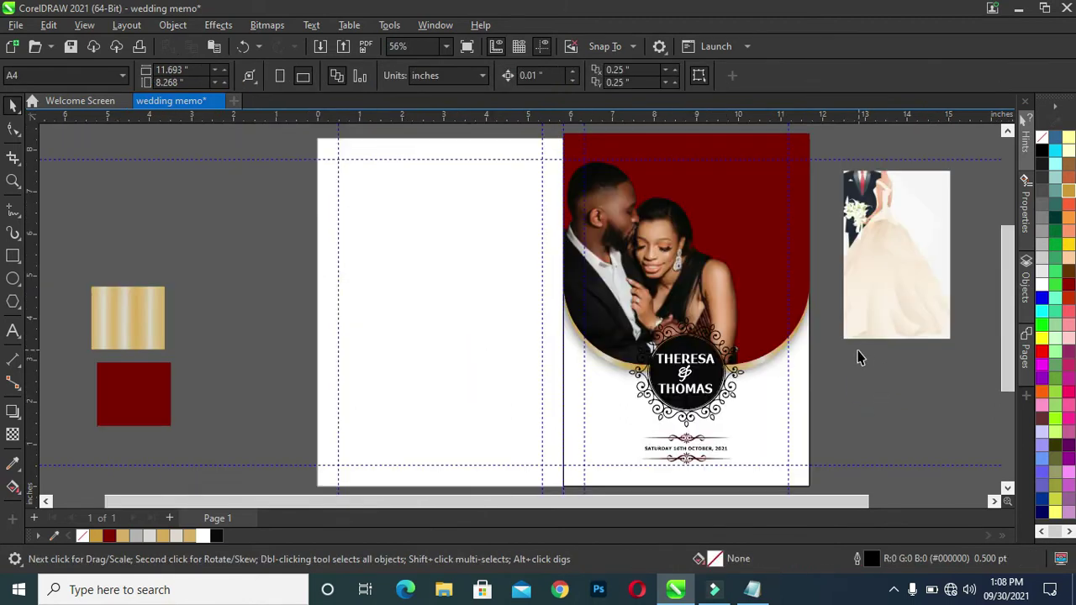
scroll(270, 289, "down", 1)
left_click(370, 302)
left_click(189, 536)
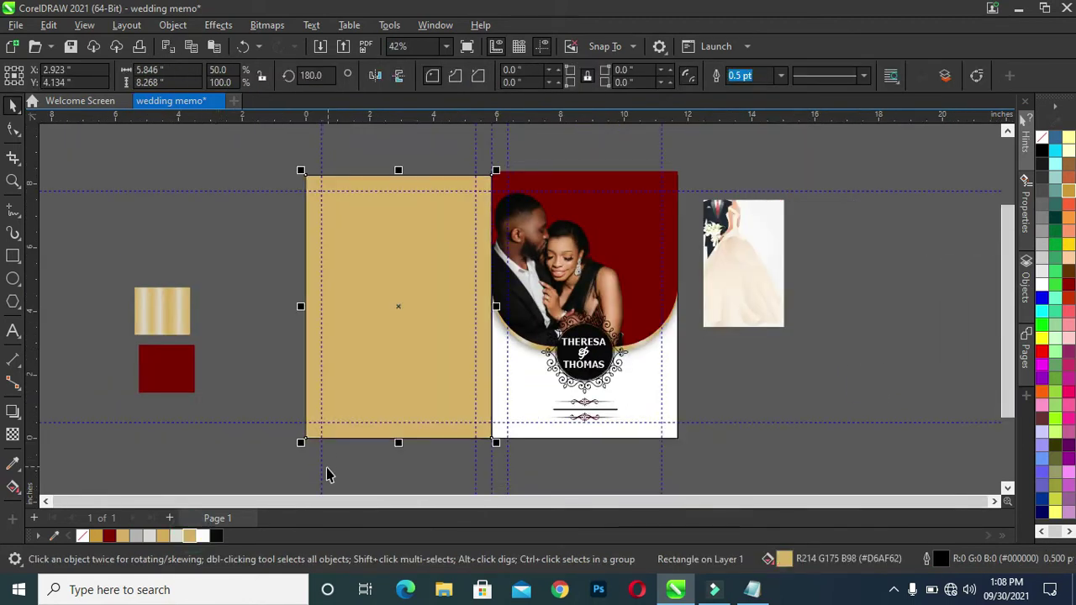
right_click(82, 536)
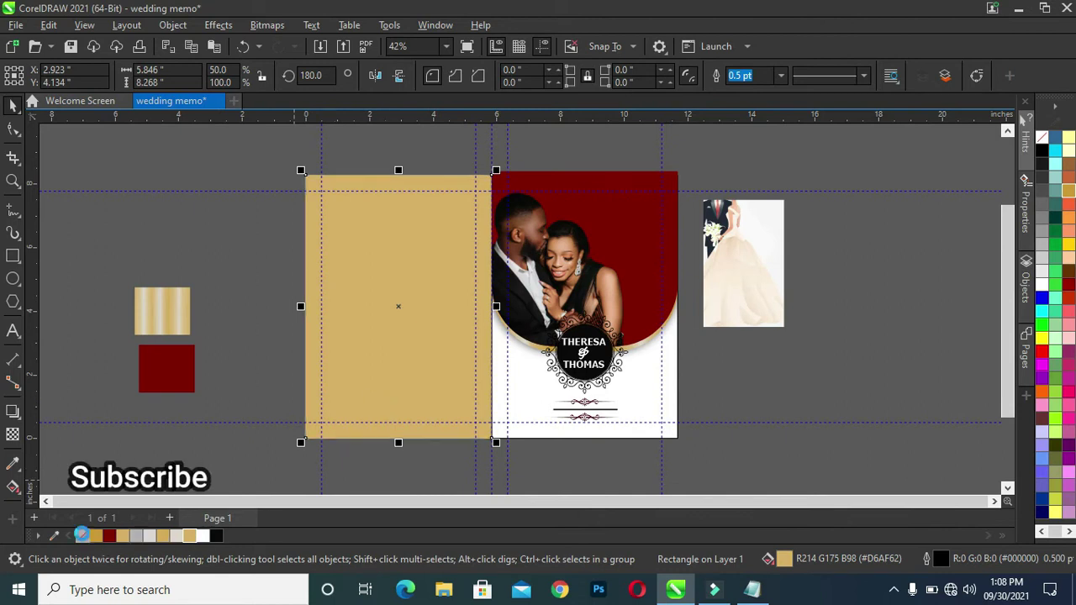
Remove the right photo panel's outline and give it a white fill
left_click(602, 432)
right_click(82, 536)
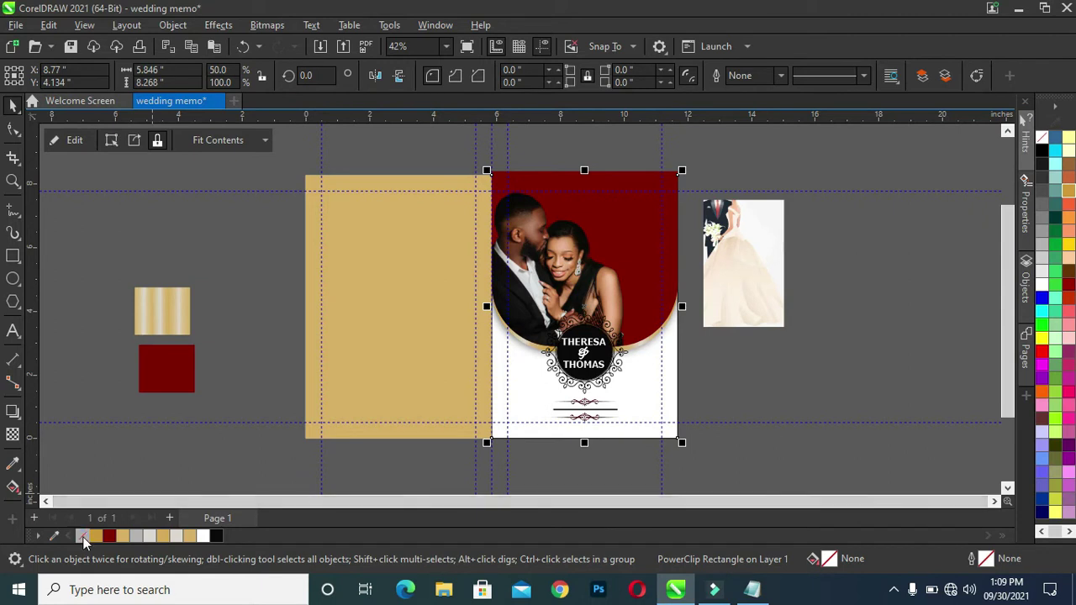
left_click(739, 360)
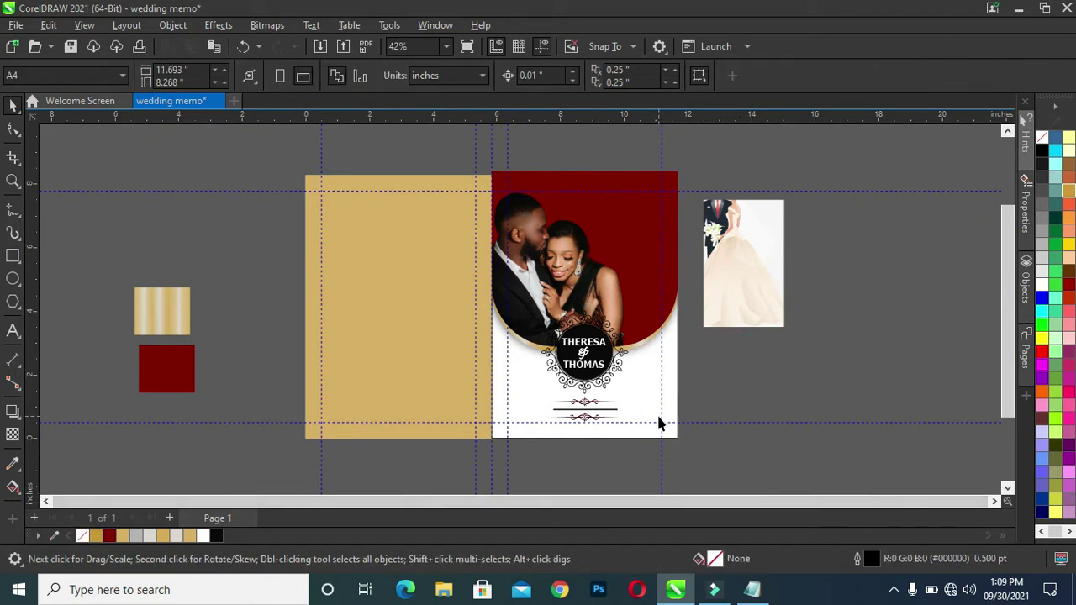
left_click(677, 441)
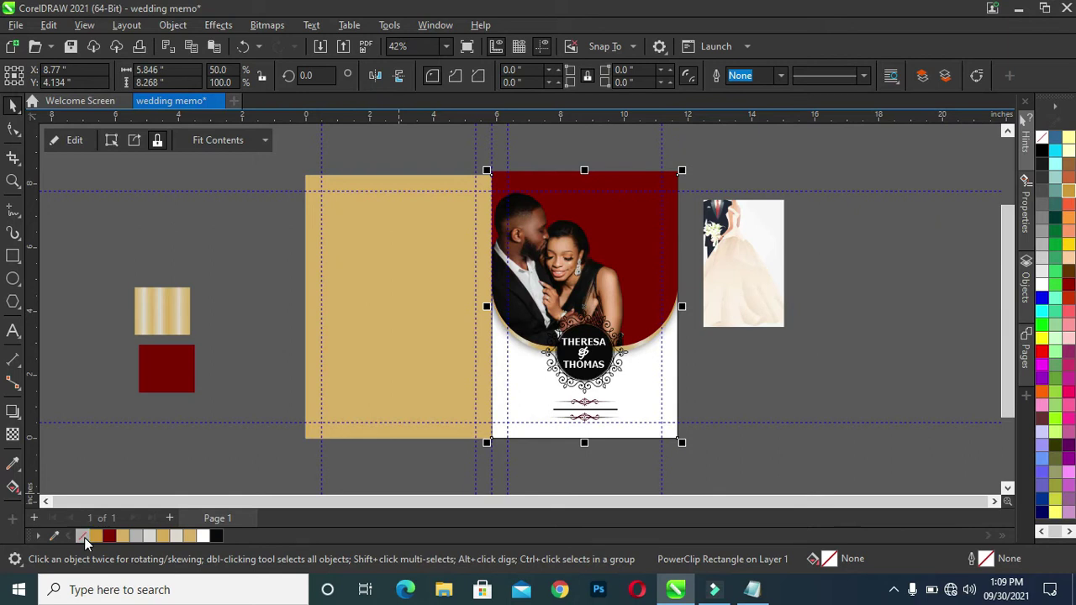
scroll(431, 438, "up", 3)
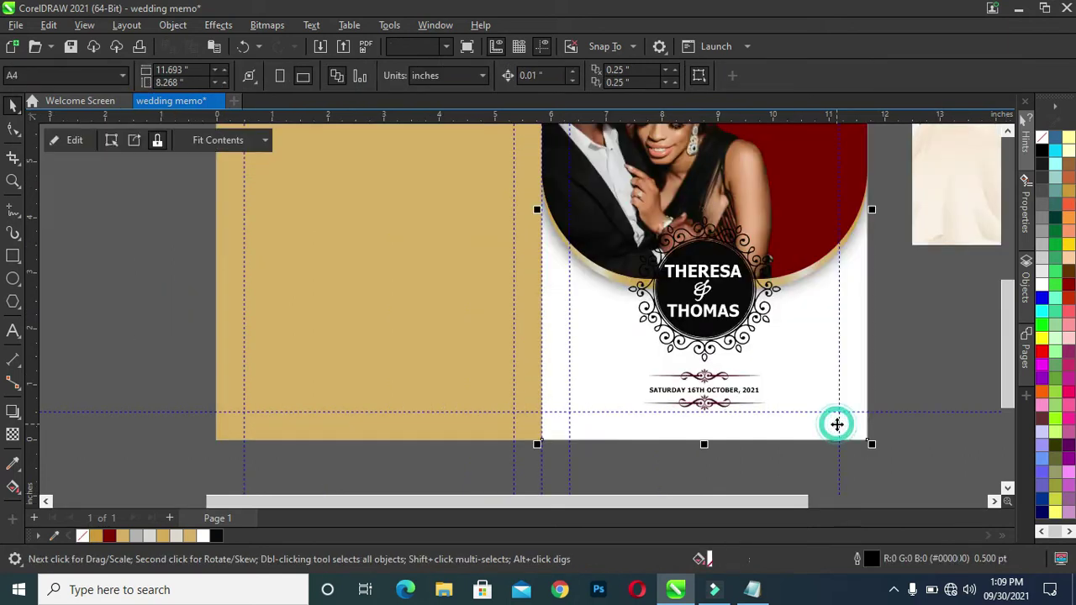
left_click(203, 537)
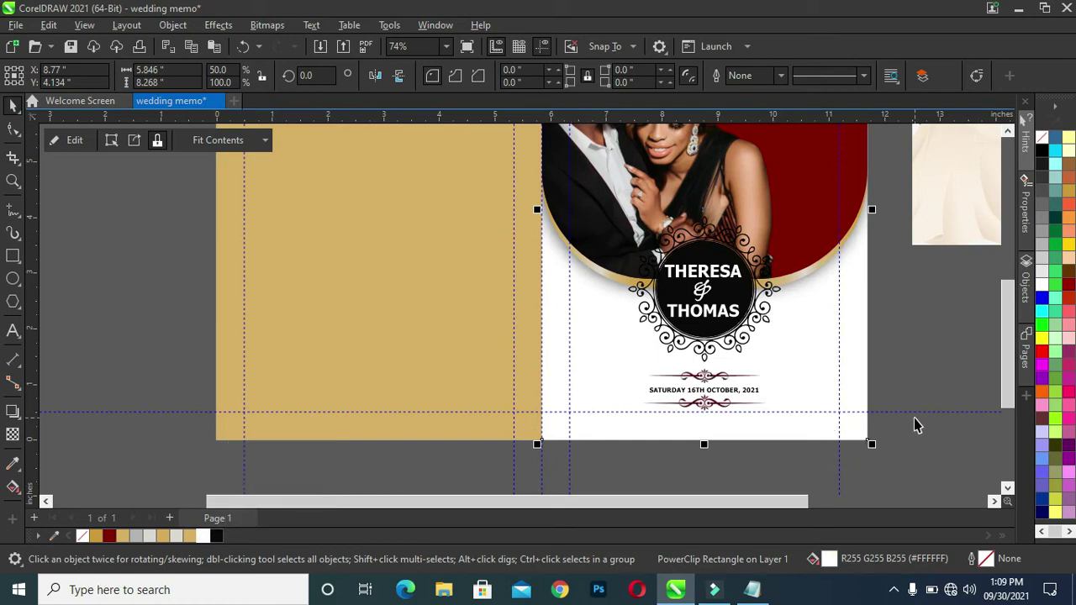
scroll(916, 424, "down", 2)
left_click(872, 401)
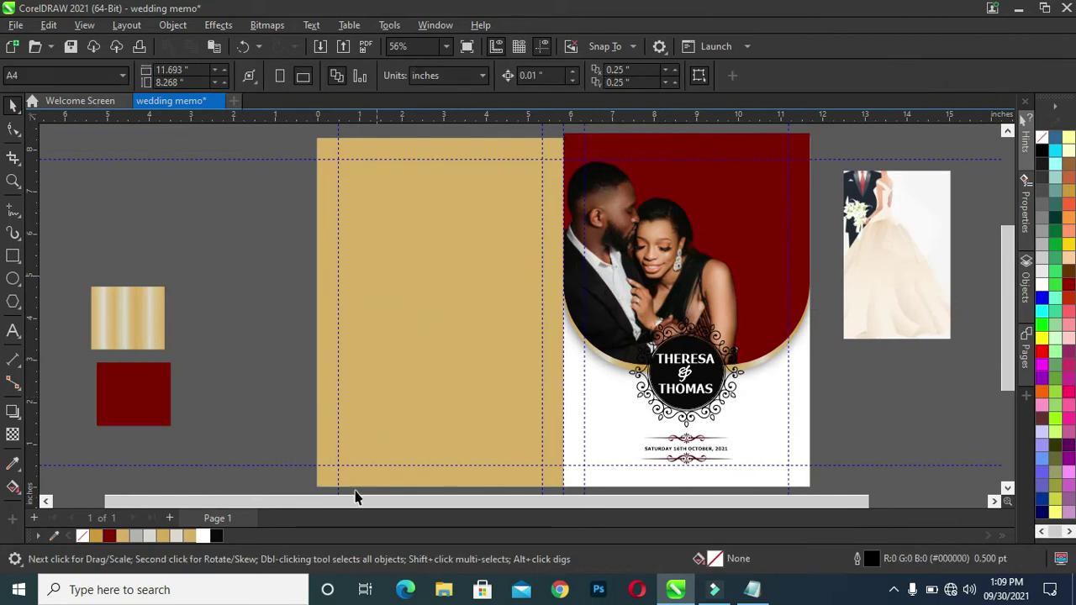
Import the leaf texture wallpaper and place it over the left panel area
left_click(320, 48)
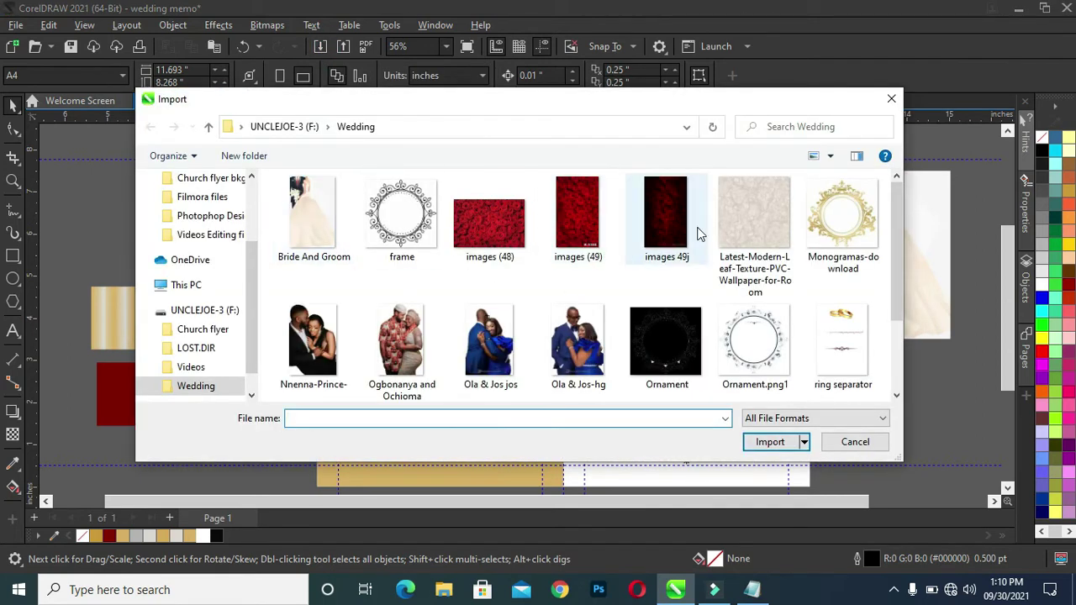
left_click(753, 252)
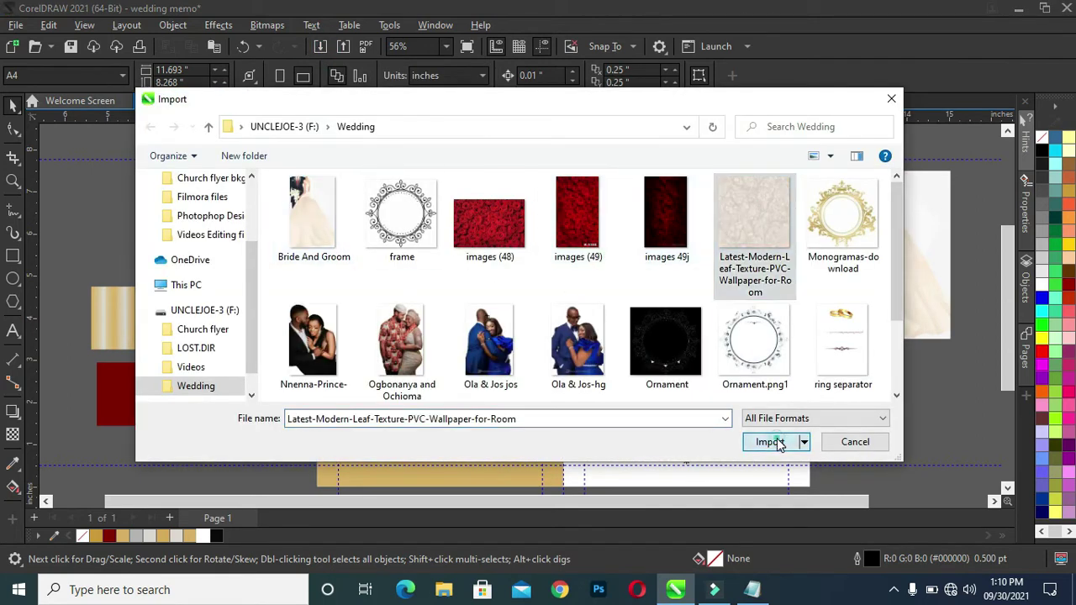
left_click(767, 442)
left_click_drag(91, 135, 426, 470)
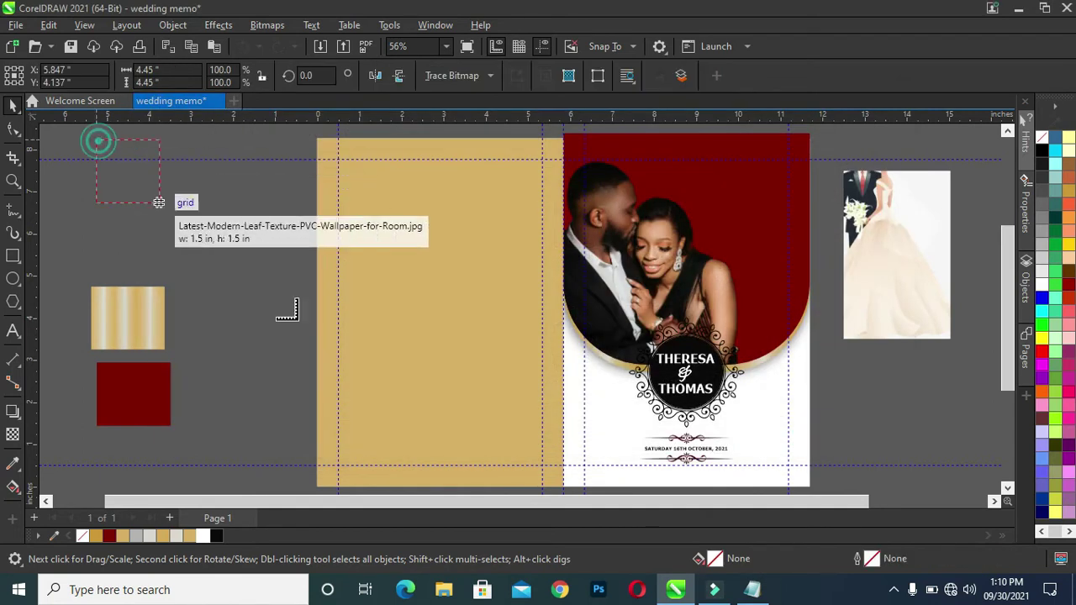
Soften the texture with a Gaussian blur of about 7.1 pixels
left_click(255, 27)
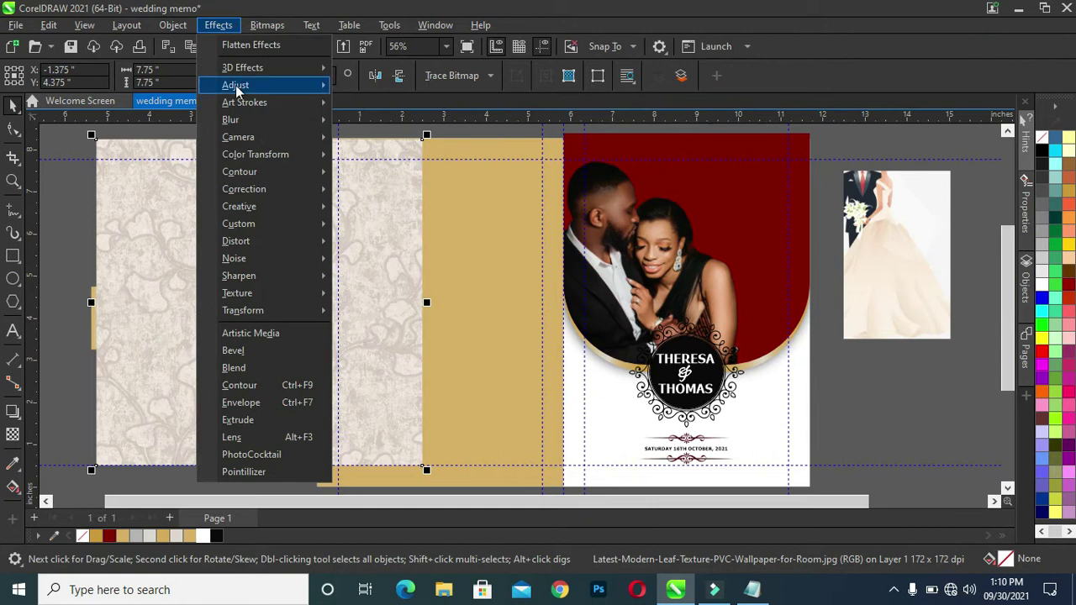
mouse_move(261, 120)
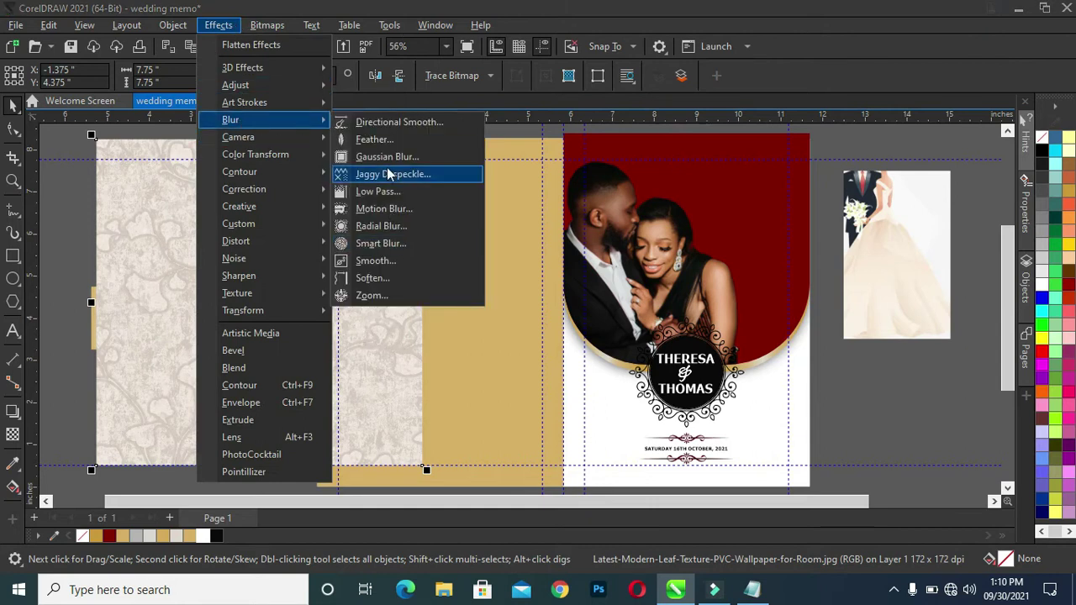
left_click(386, 158)
mouse_move(507, 272)
left_mouse_down()
mouse_move(450, 270)
mouse_move(460, 275)
left_mouse_up()
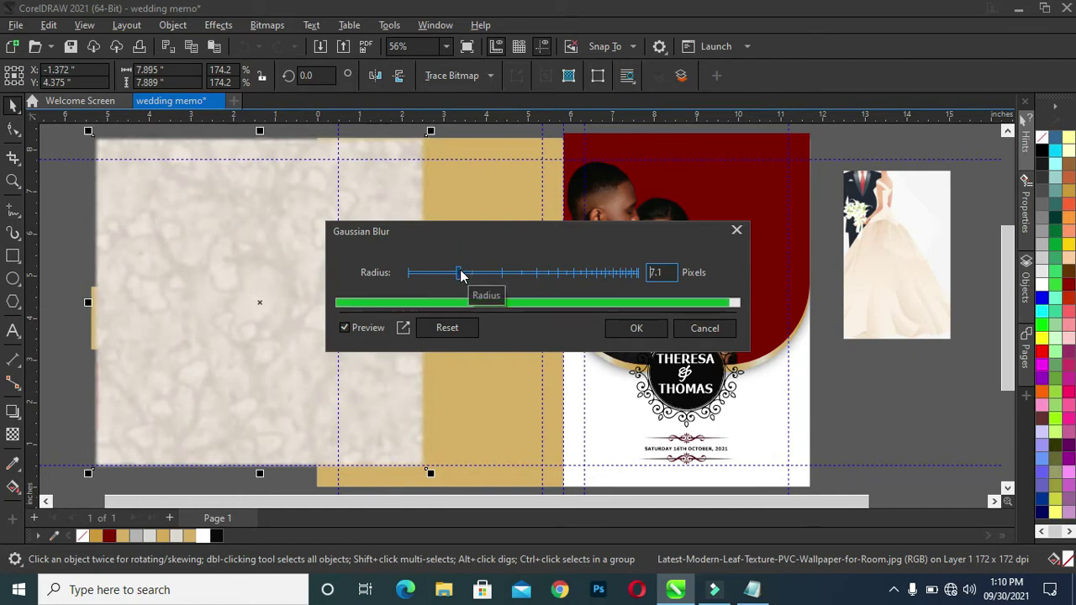
left_click(636, 329)
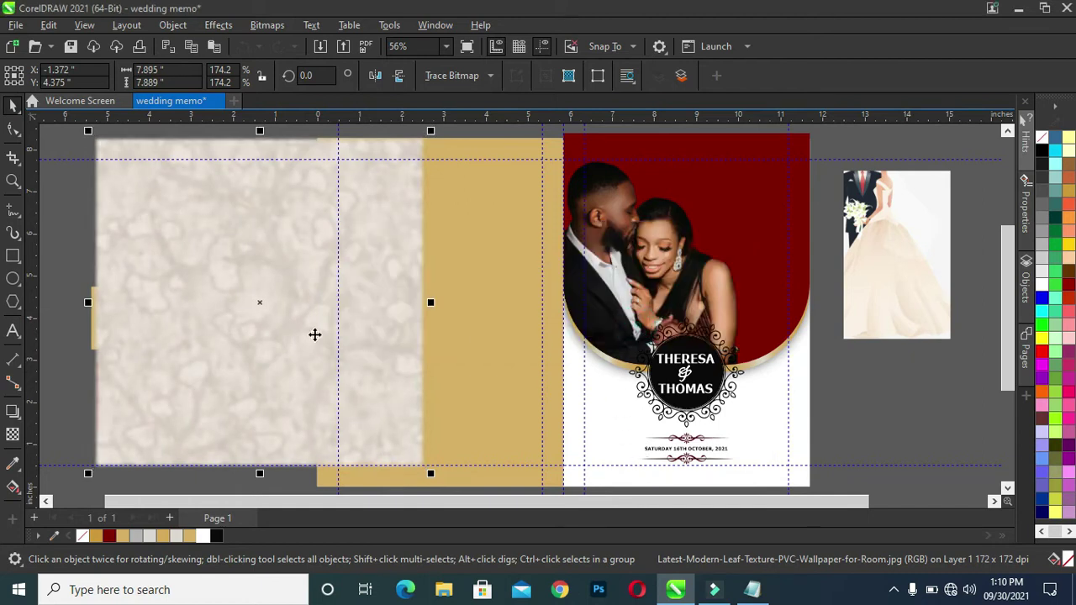
Clip the blurred texture inside the right photo panel and reposition it there
left_click_drag(388, 368, 602, 411)
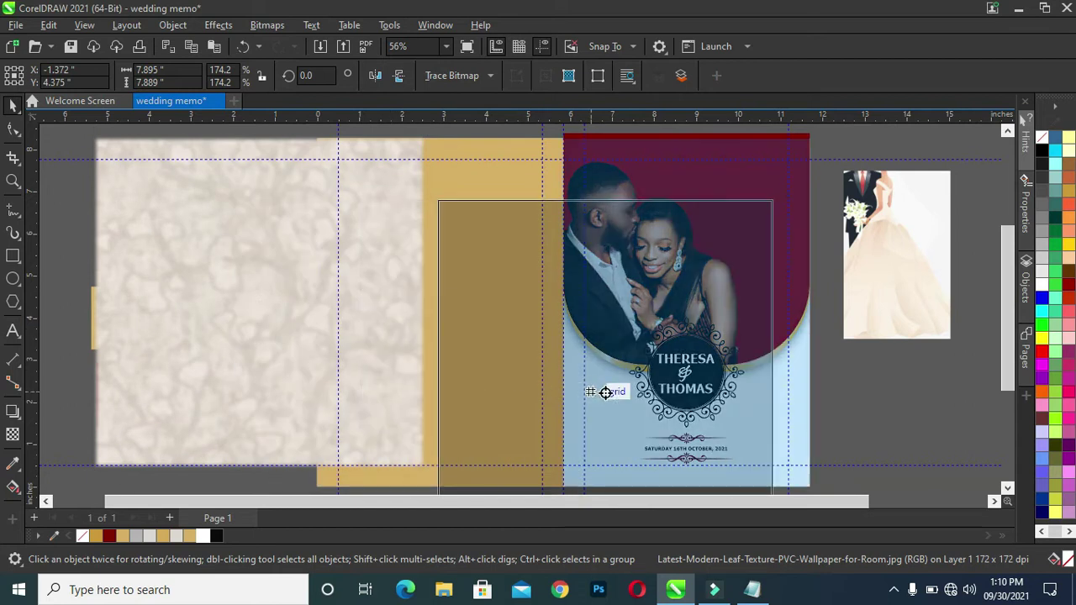
left_click(641, 464)
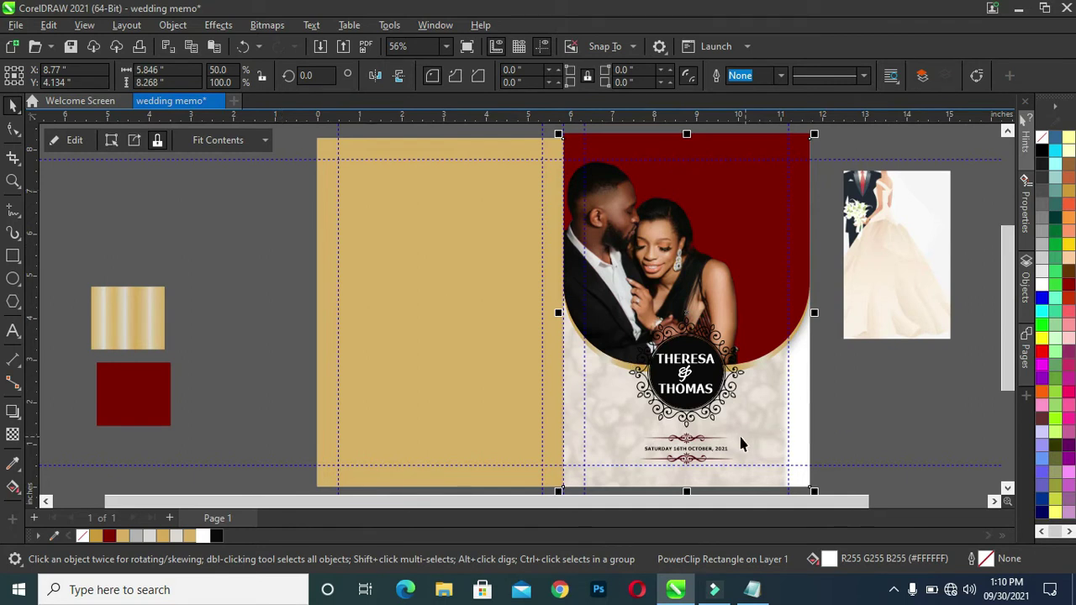
left_click(74, 144)
left_click_drag(683, 377, 750, 352)
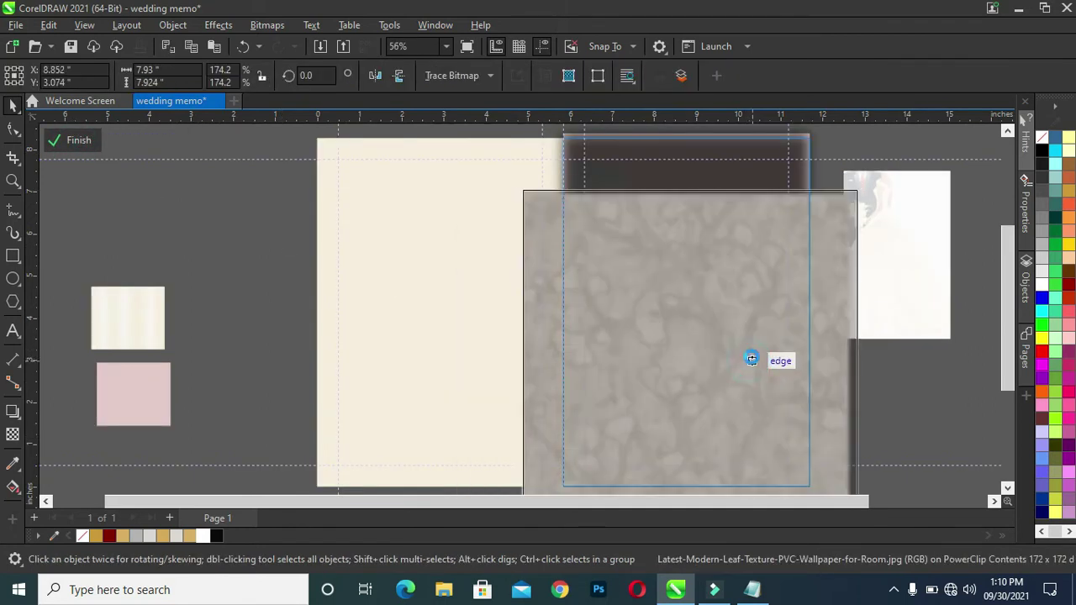
scroll(1011, 360, "down", 2)
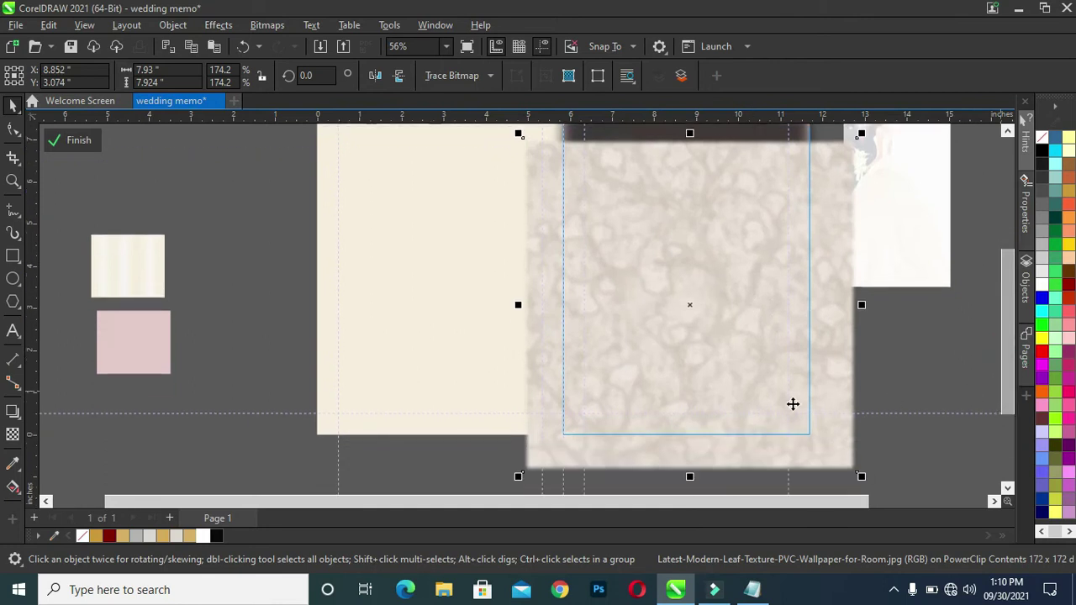
left_click(823, 431)
left_click(905, 365)
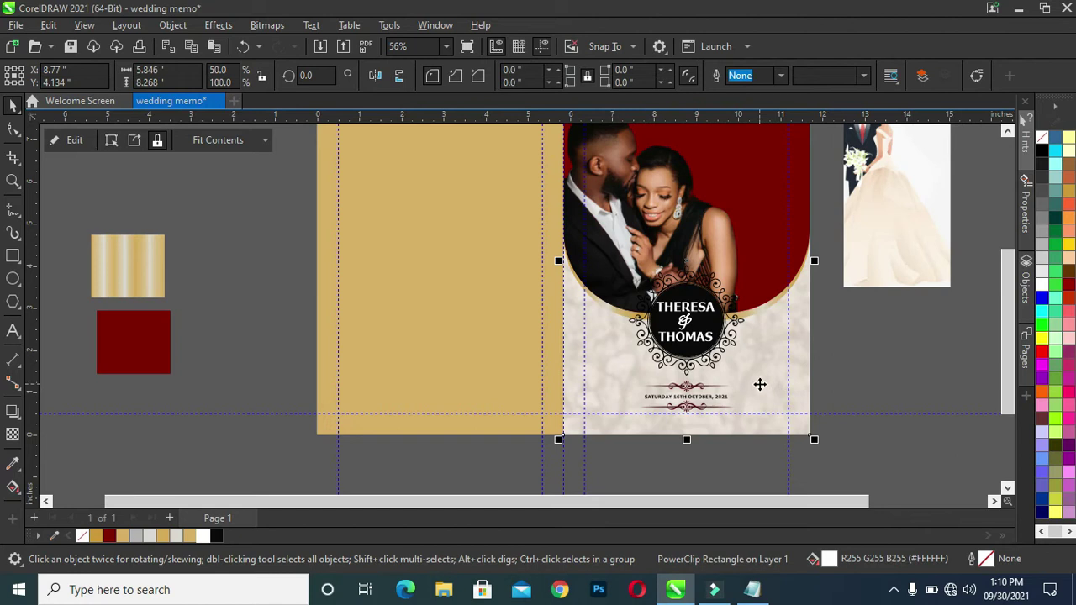
Copy the texture out of the panel's PowerClip and paste a loose duplicate onto the page
left_click(85, 145)
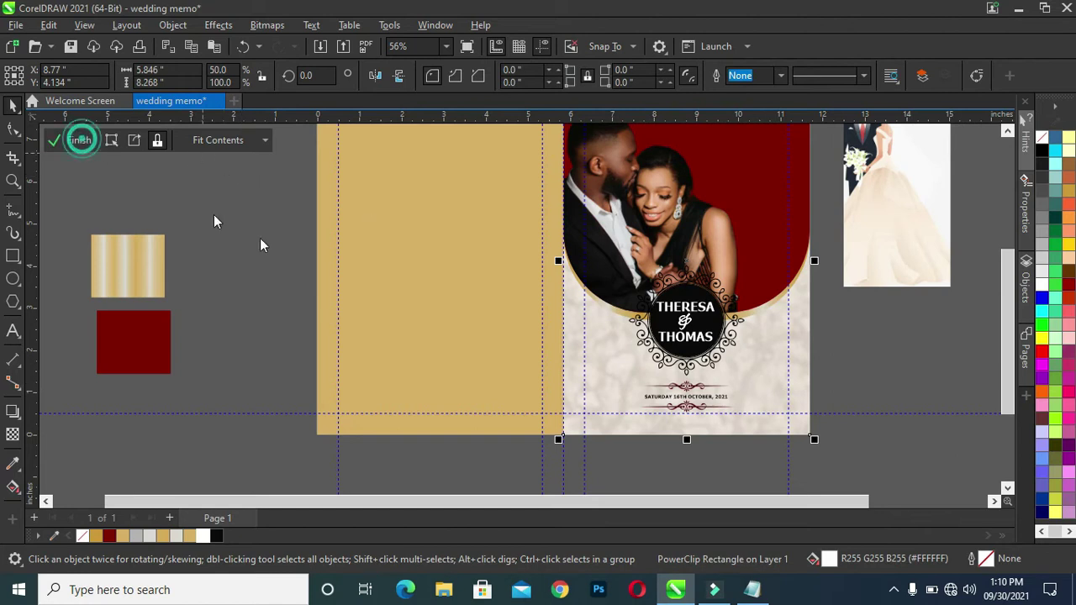
left_click(648, 353)
right_click(655, 355)
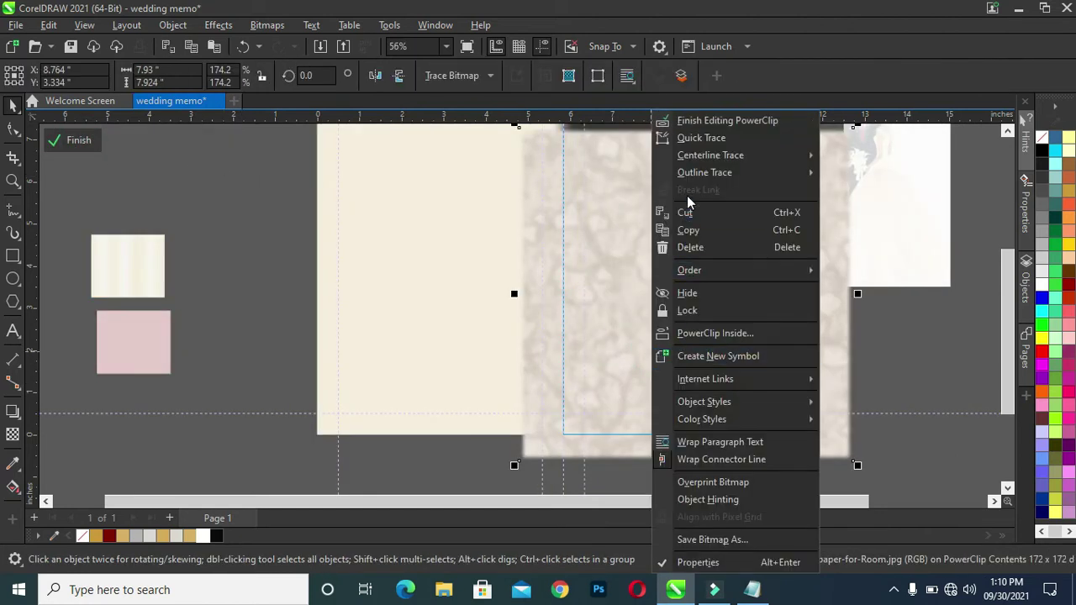
left_click(696, 229)
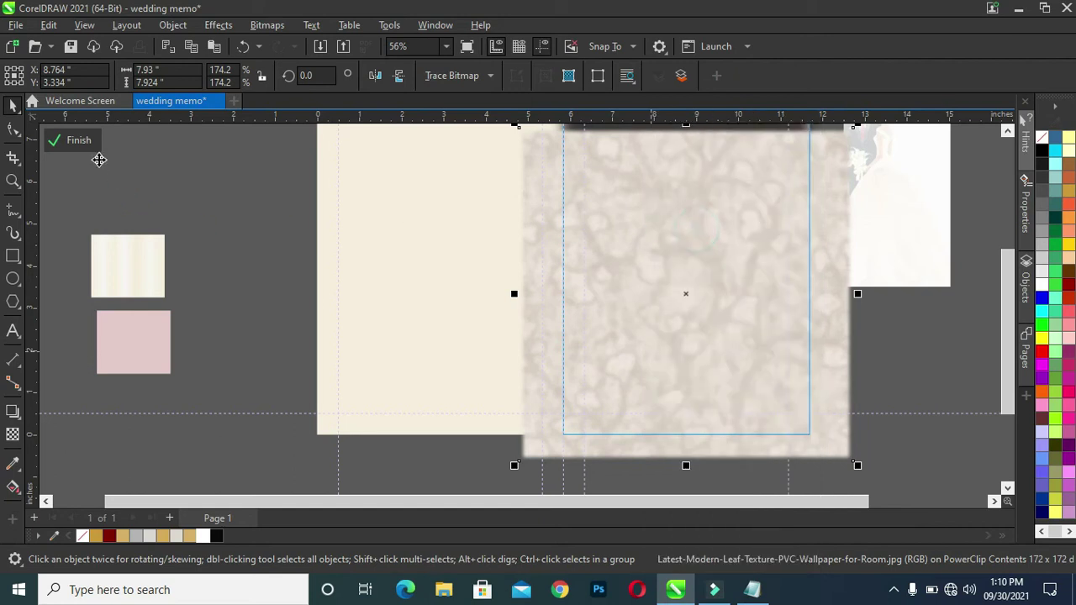
left_click(83, 143)
right_click(115, 160)
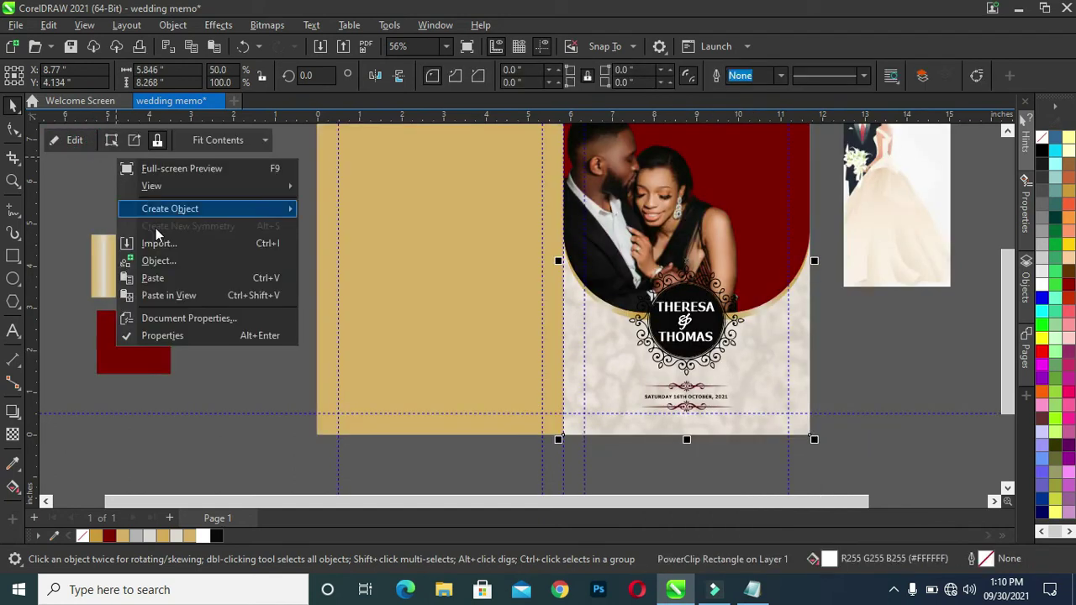
left_click(167, 269)
Move the pasted texture over the left panel, enlarge it, and PowerClip it inside
left_click(647, 269)
left_click_drag(660, 286, 424, 281)
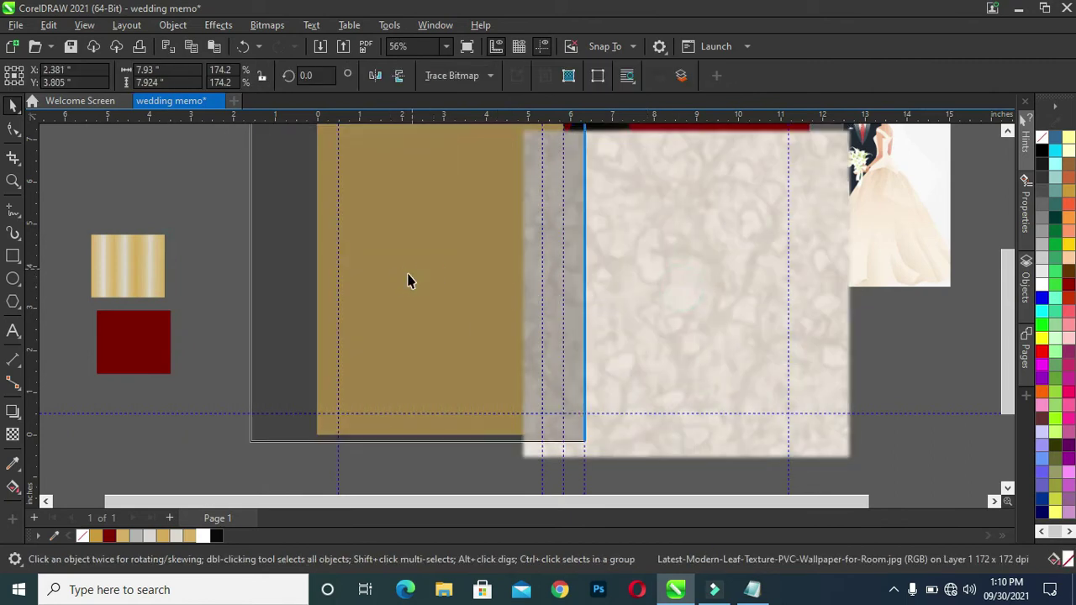
left_click_drag(1008, 357, 1007, 322)
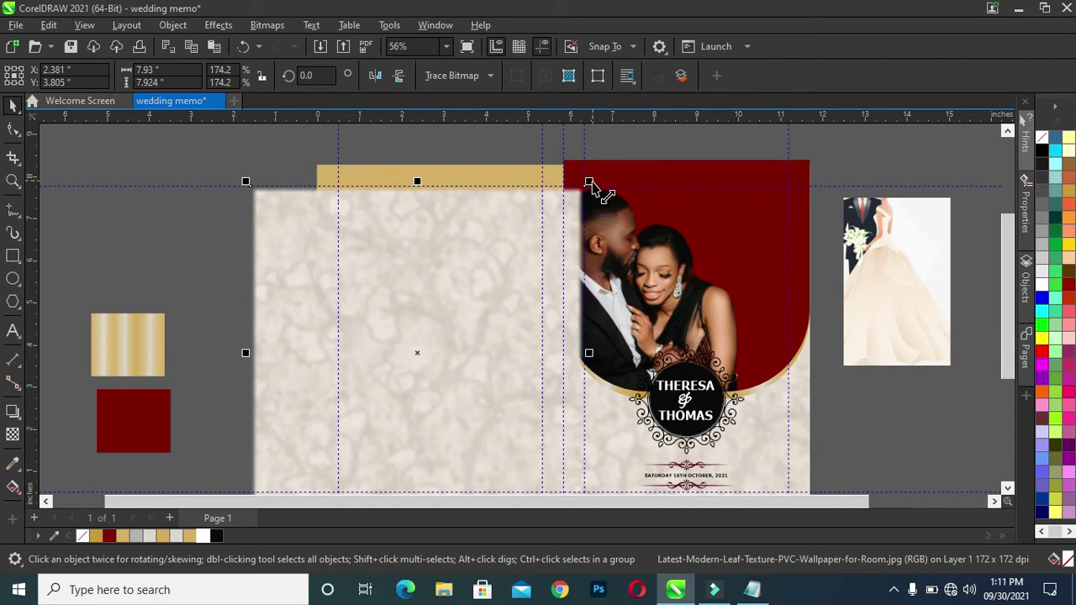
left_click_drag(590, 185, 616, 202)
mouse_move(510, 372)
left_mouse_down()
mouse_move(365, 331)
mouse_move(497, 338)
left_mouse_up()
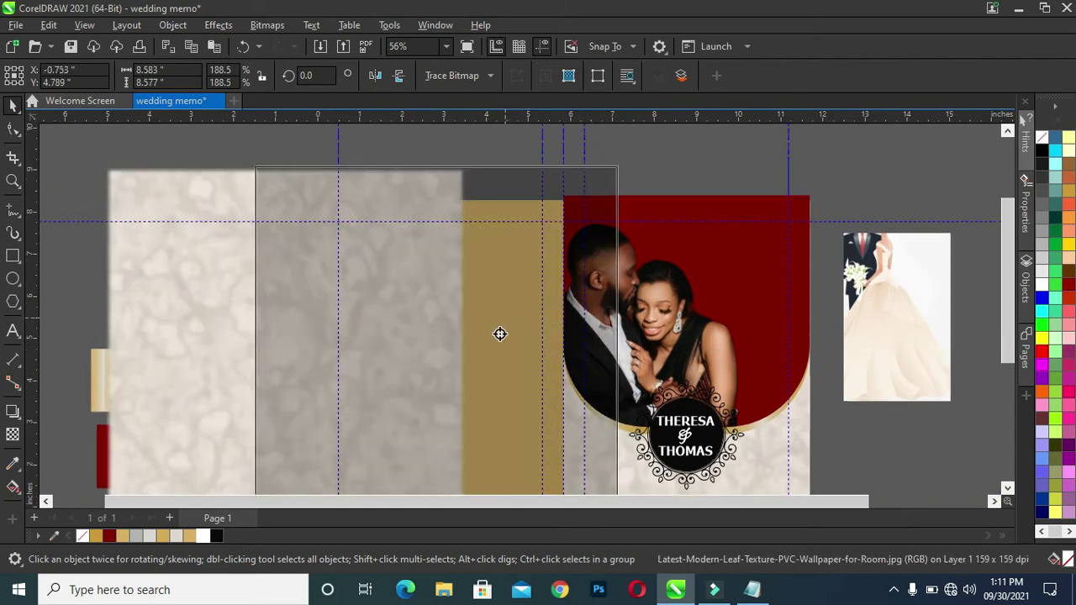
left_click(551, 385)
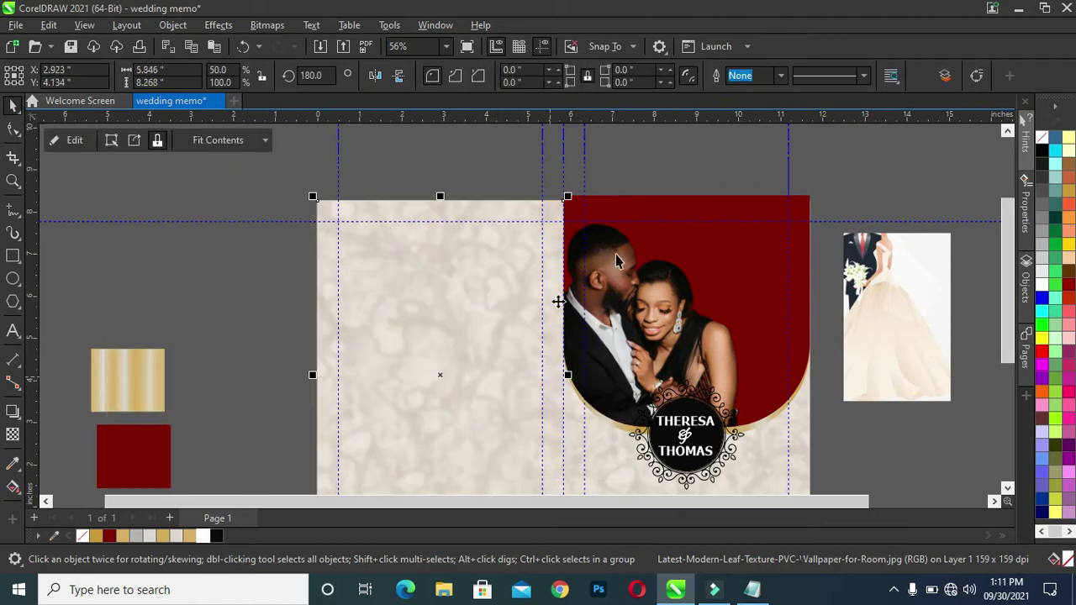
Reposition and enlarge the clipped texture to about 9.8 in so it covers the gold
left_click_drag(1010, 269, 1005, 316)
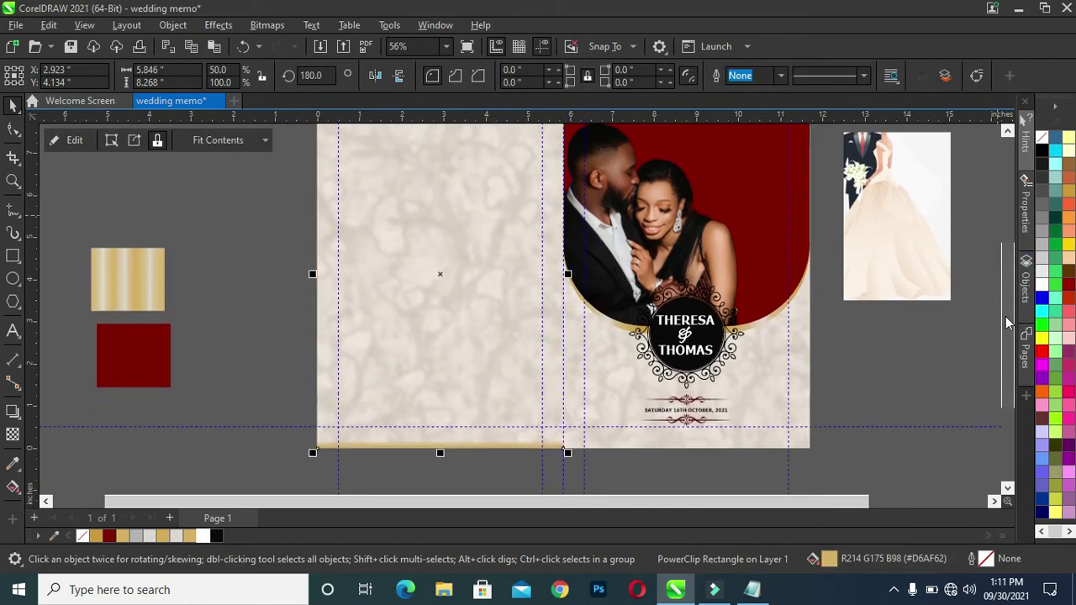
left_click(415, 303, "ctrl")
left_click_drag(418, 296, 422, 314)
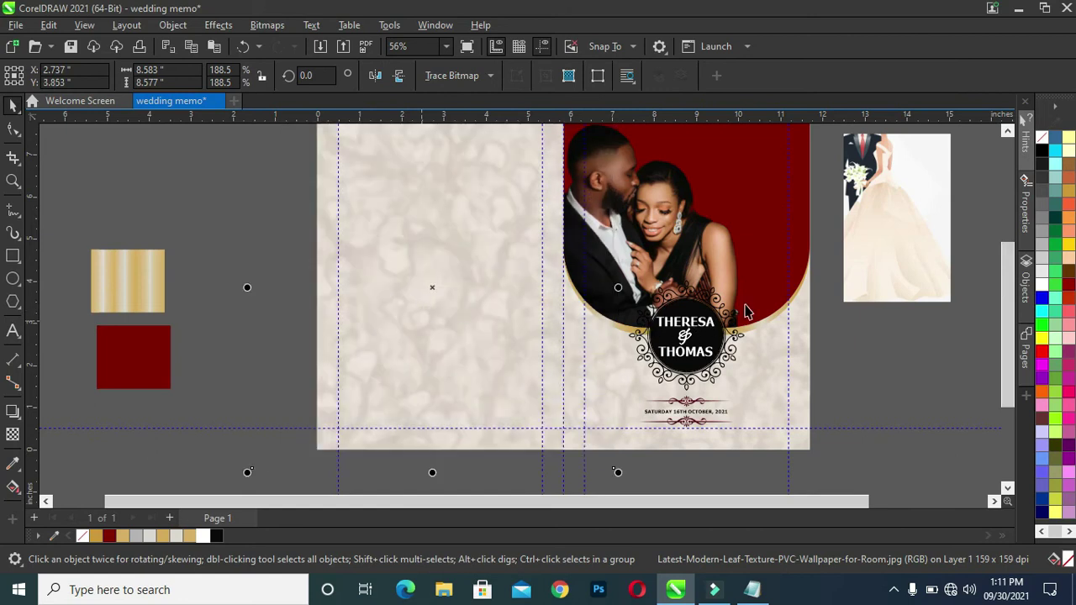
scroll(1000, 352, "up", 2)
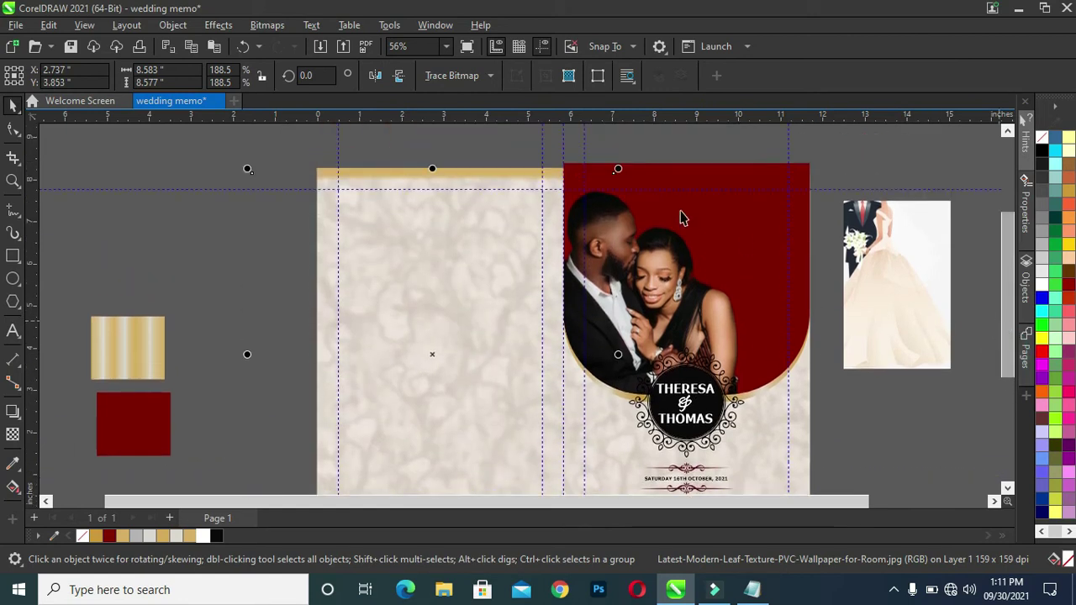
left_click_drag(618, 170, 629, 170)
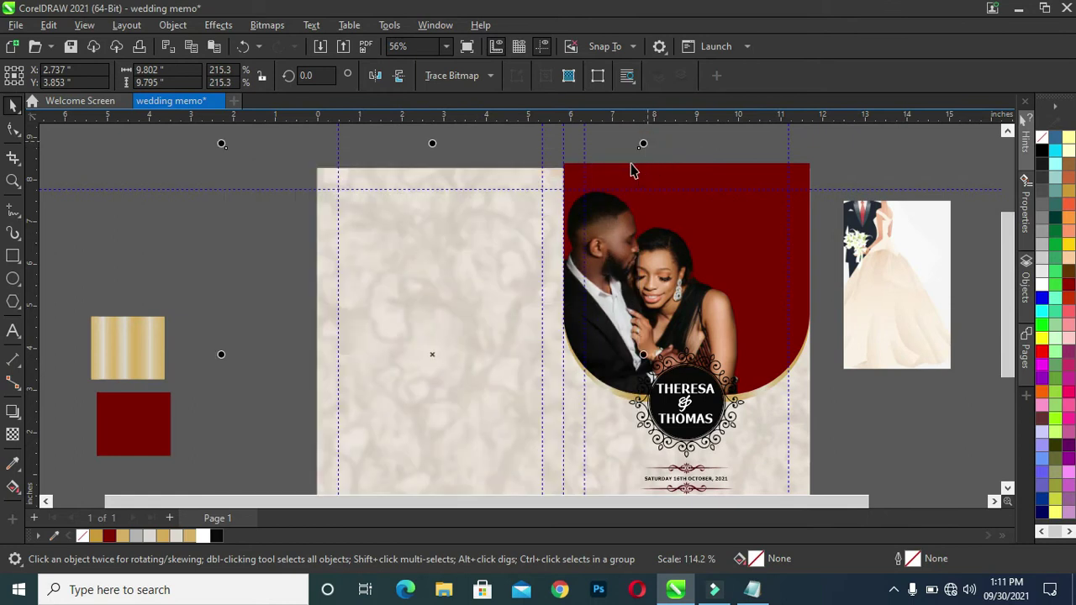
scroll(1007, 274, "down", 1)
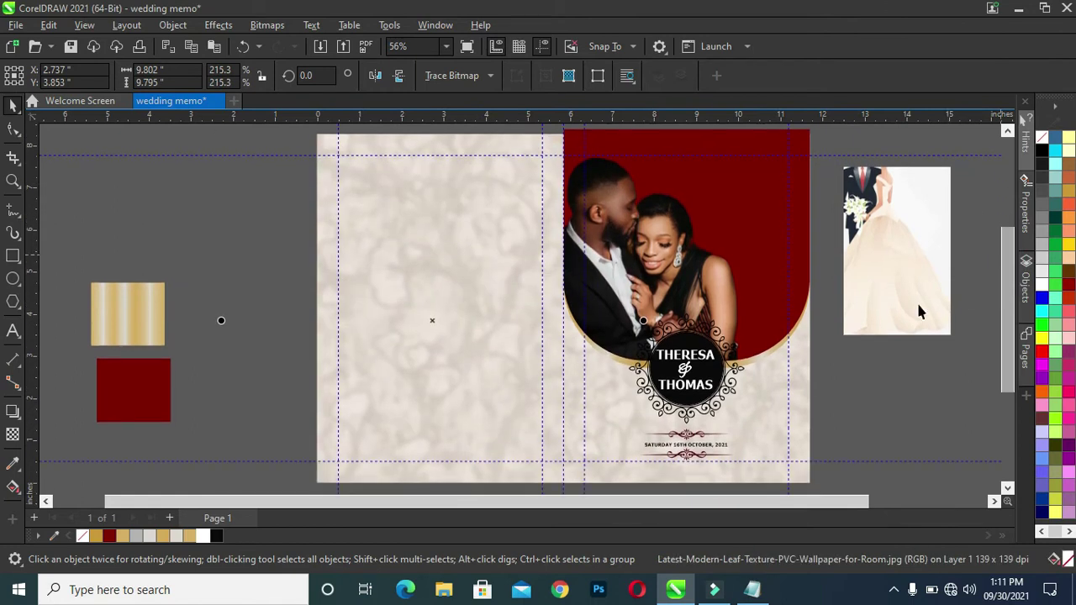
scroll(830, 192, "up", 1)
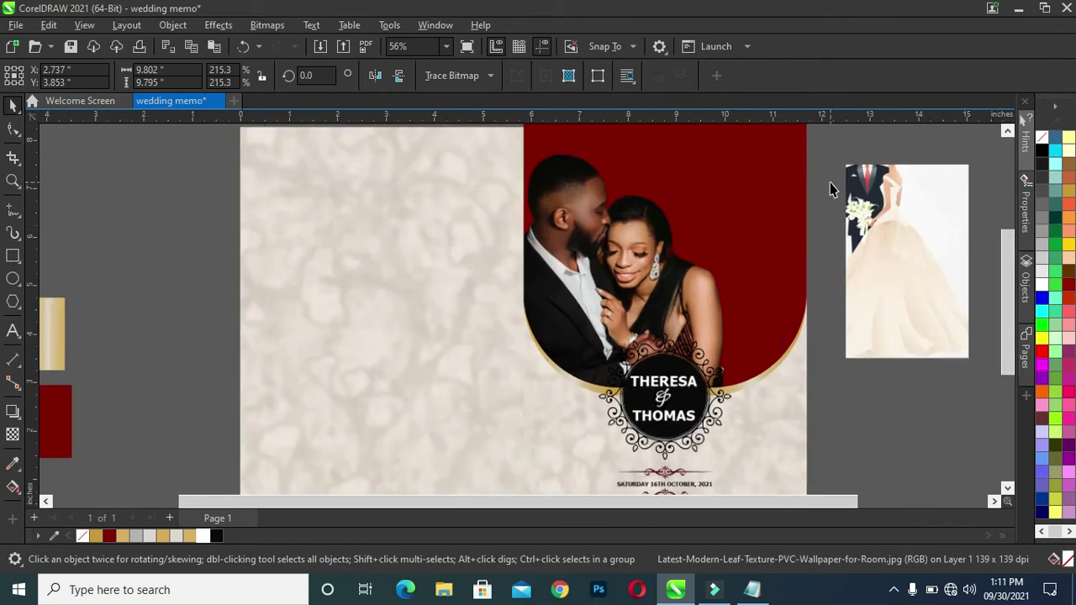
scroll(799, 206, "down", 1)
left_click(780, 213)
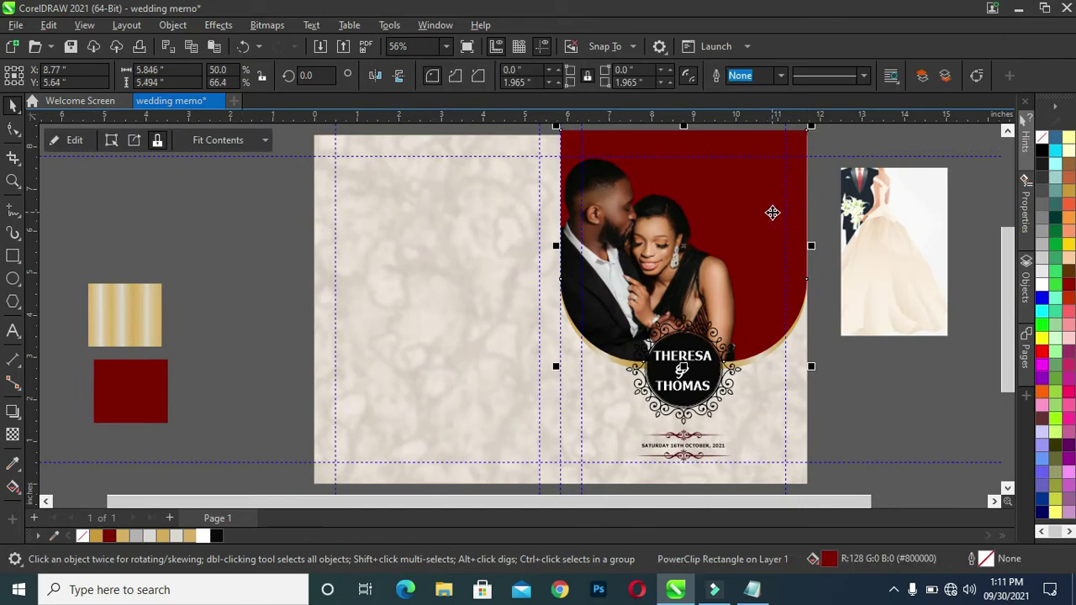
Move the bride-and-groom picture further right, beside the page
right_click(770, 211)
left_click(845, 326)
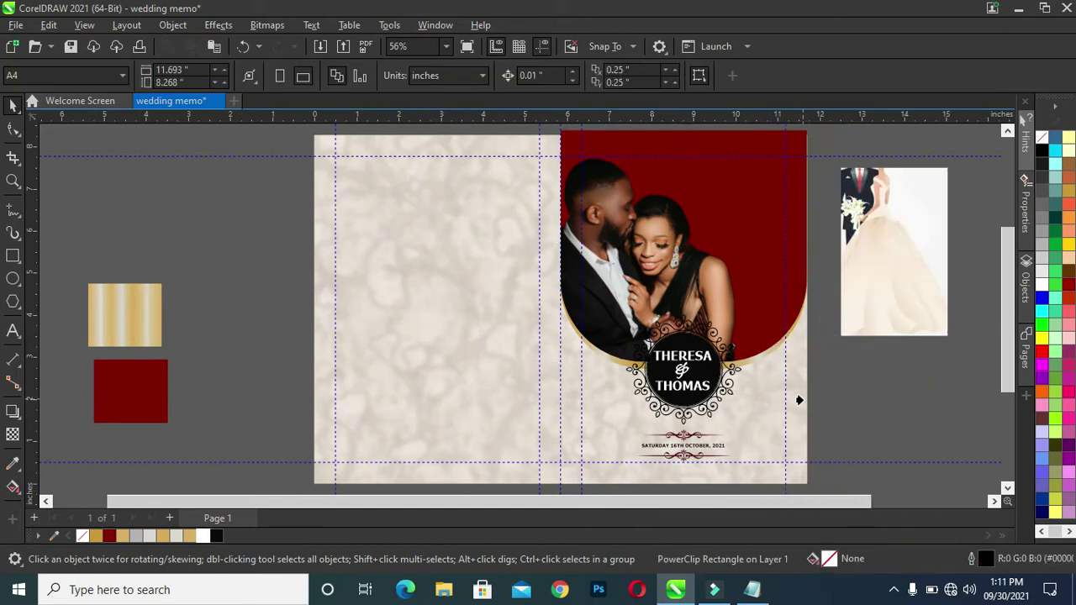
left_click_drag(871, 275, 928, 278)
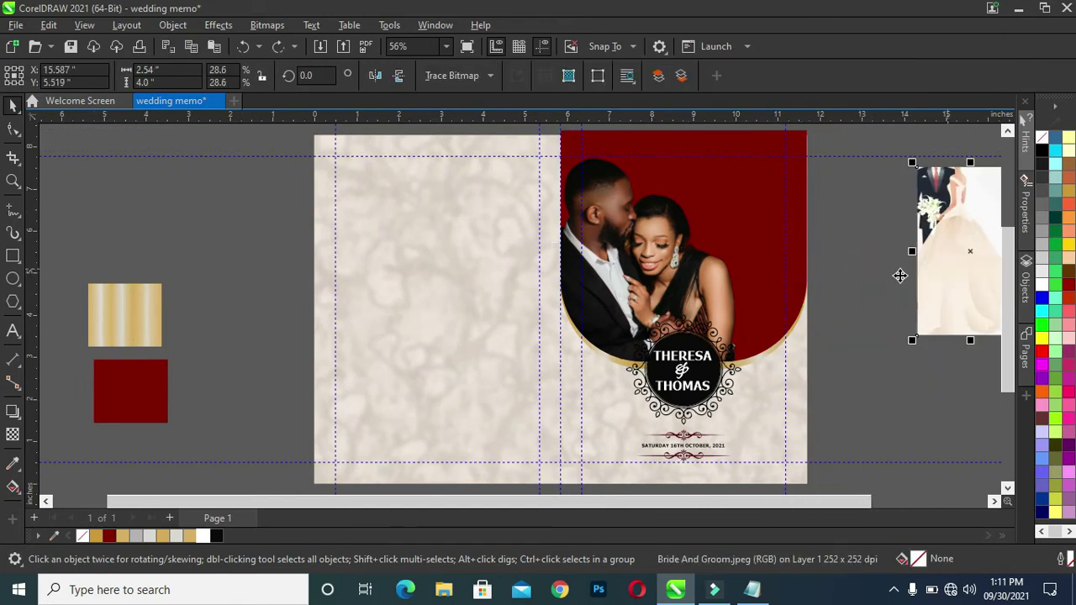
left_click(1006, 131)
PowerClip the photo arch, name circle and date inside the right panel rectangle
left_click_drag(878, 149, 506, 414)
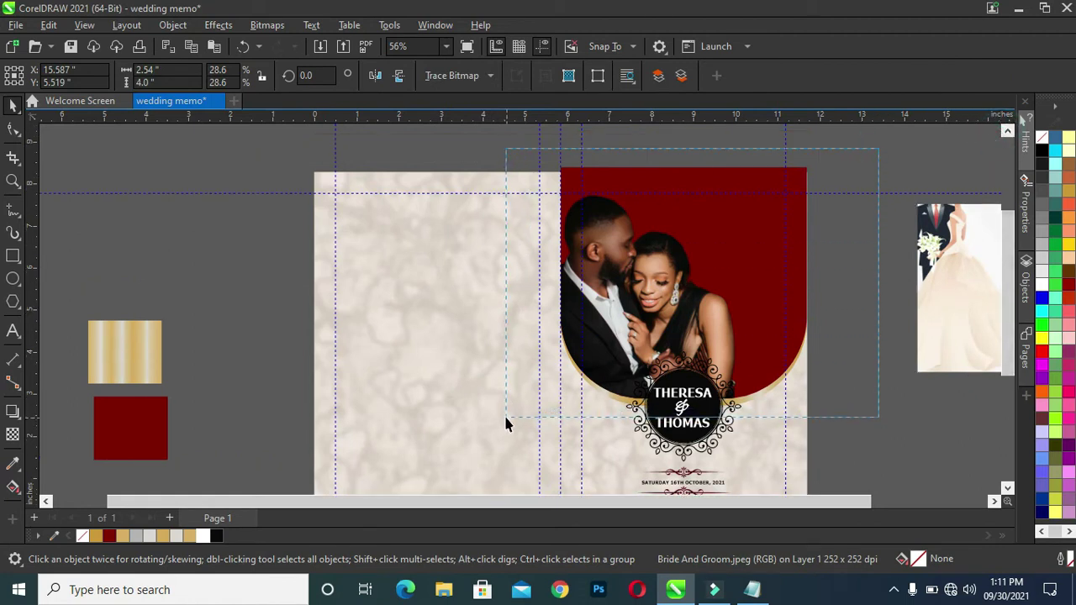
left_click_drag(506, 414, 502, 474)
right_click(703, 277)
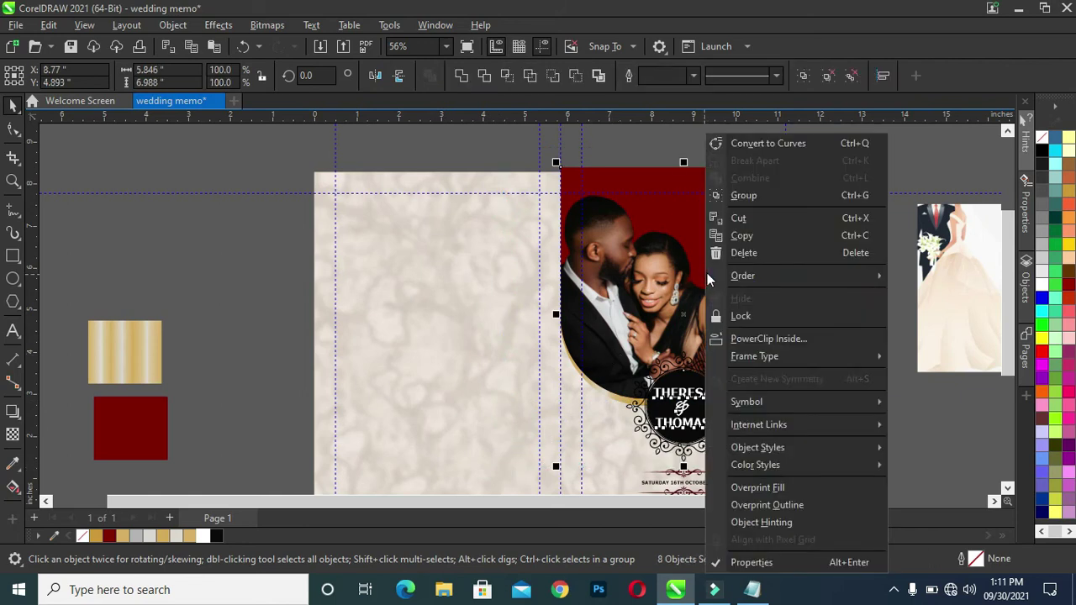
left_click(782, 336)
left_click(777, 463)
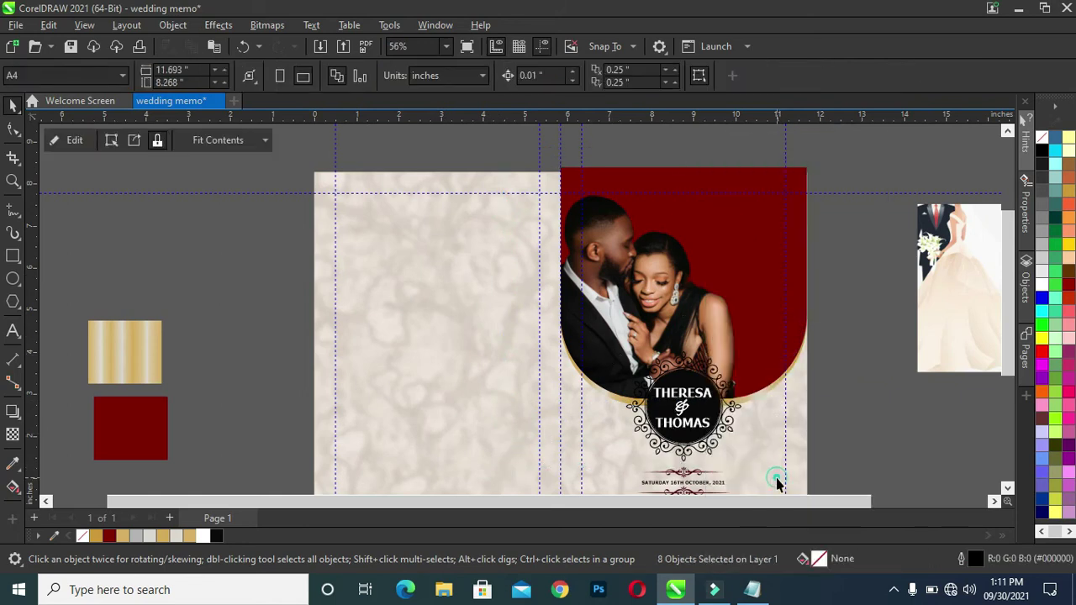
left_click(840, 417)
scroll(754, 448, "up", 1)
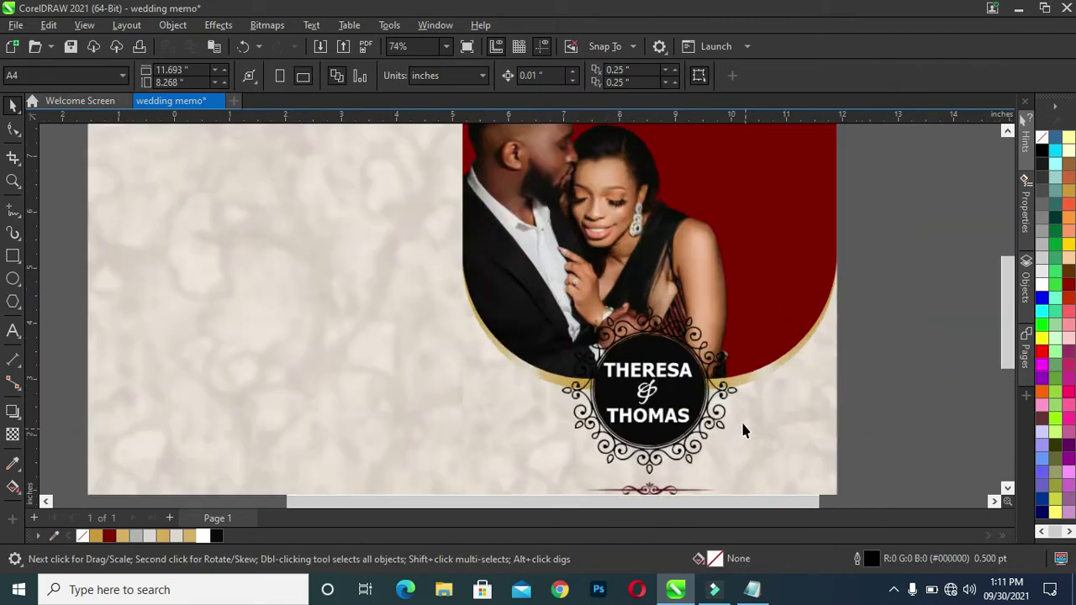
scroll(740, 419, "up", 1)
scroll(740, 384, "down", 1)
scroll(745, 344, "down", 1)
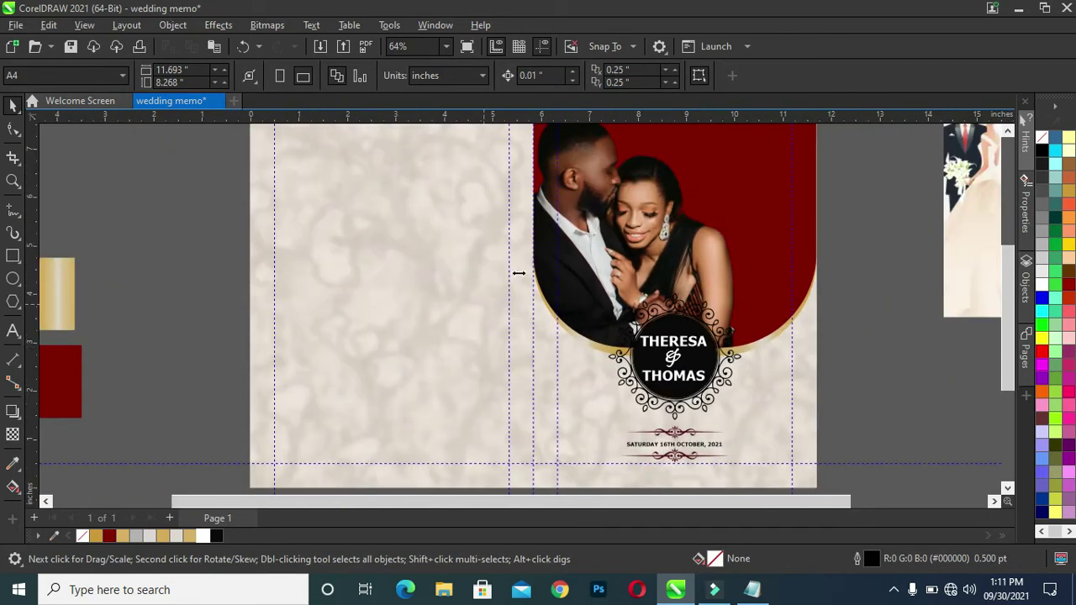
left_click(802, 242)
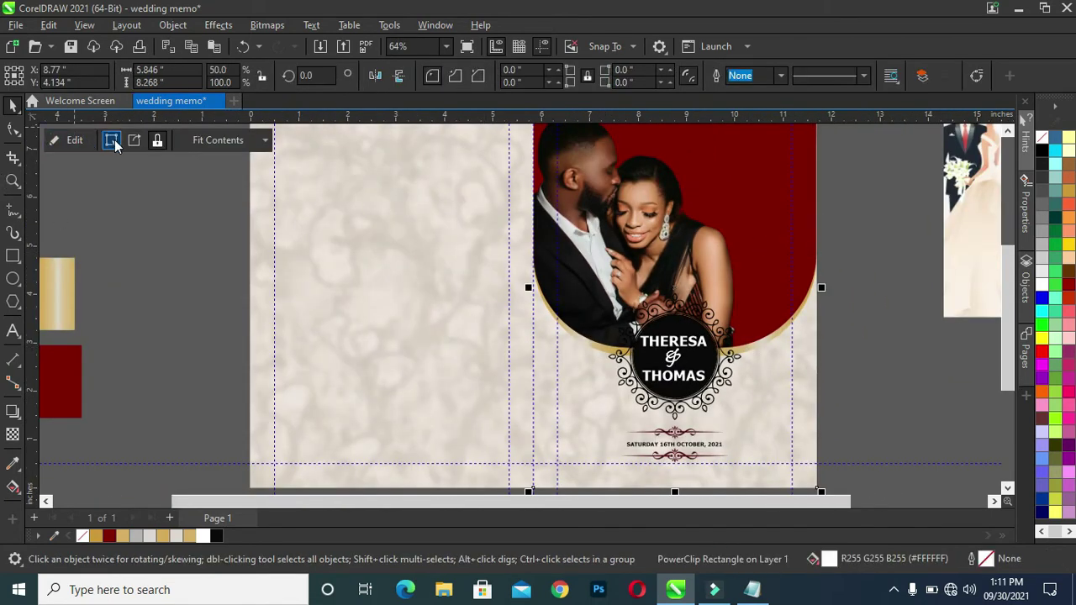
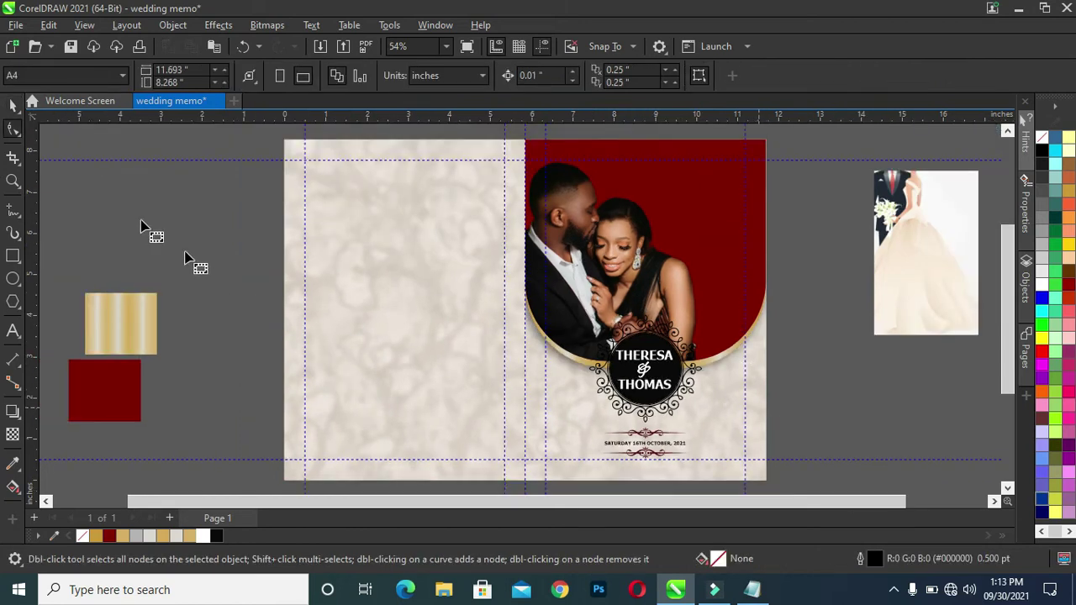
Drag the bride-and-groom illustration onto the left page
left_click(13, 105)
left_click(125, 212)
left_click_drag(924, 239, 426, 263)
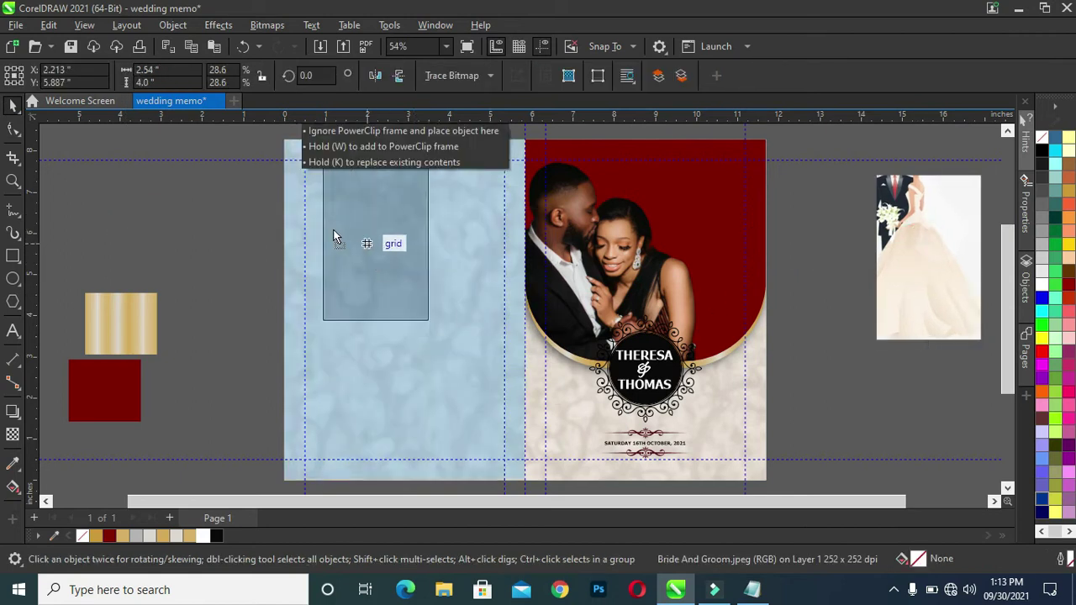
left_click_drag(426, 264, 329, 219)
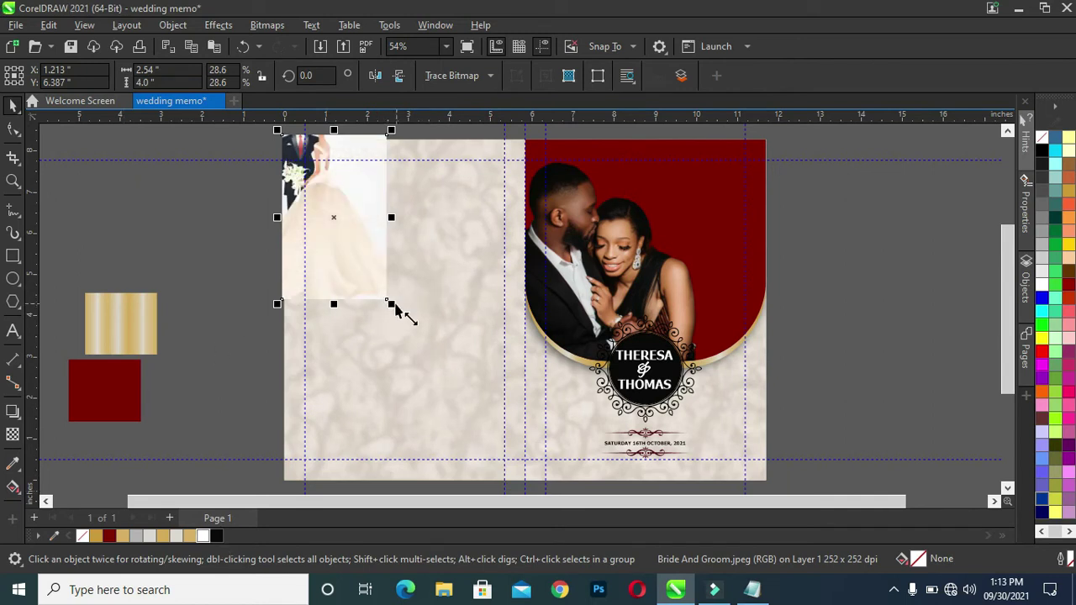
Scale the illustration to 67.3% and position it to cover the left panel
mouse_move(392, 307)
left_mouse_down()
mouse_move(480, 403)
mouse_move(600, 496)
mouse_move(547, 494)
left_mouse_up()
left_click(1007, 131)
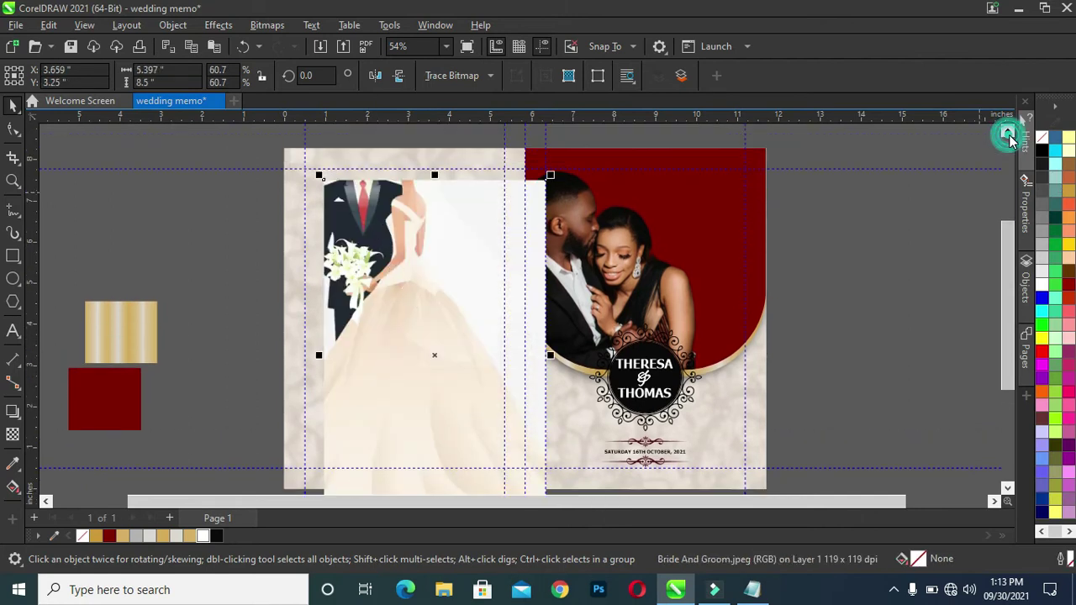
left_click(1007, 131)
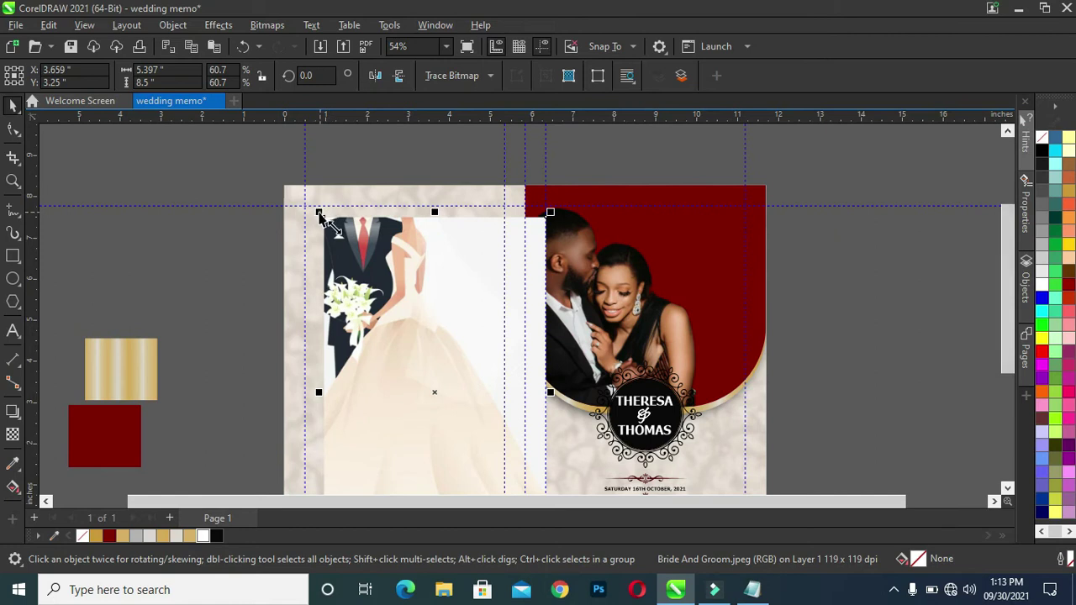
left_click_drag(319, 212, 295, 174)
left_click_drag(448, 308, 413, 306)
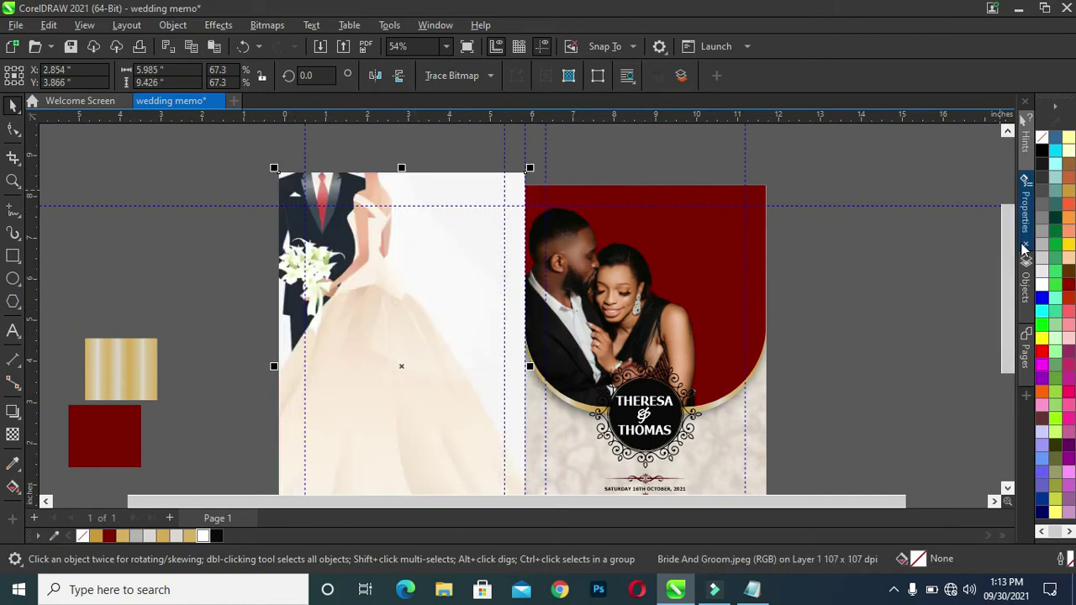
left_click_drag(1009, 251, 995, 303)
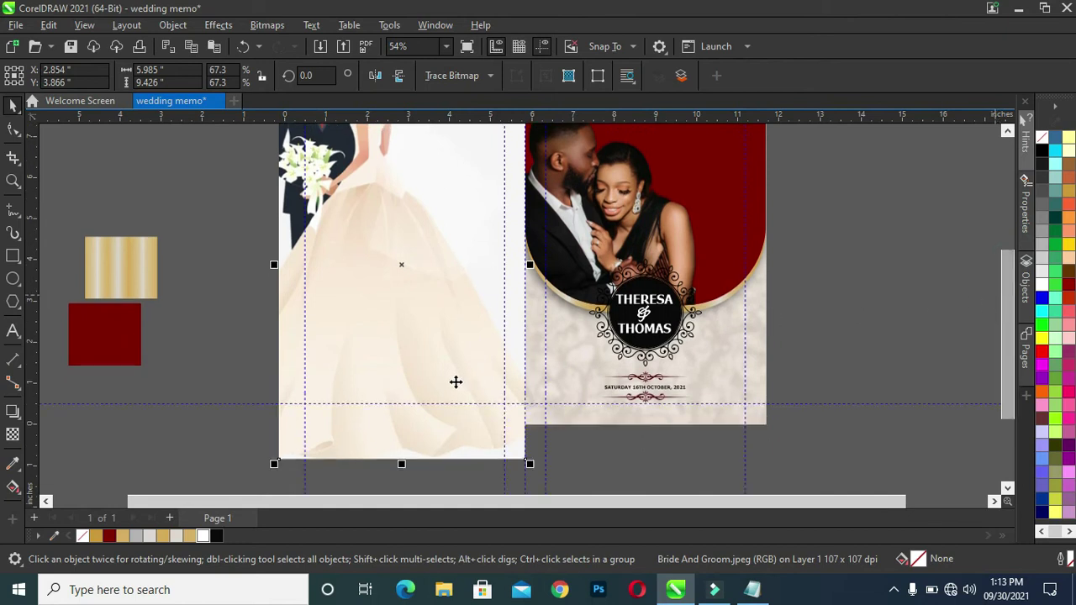
left_click_drag(420, 324, 304, 344)
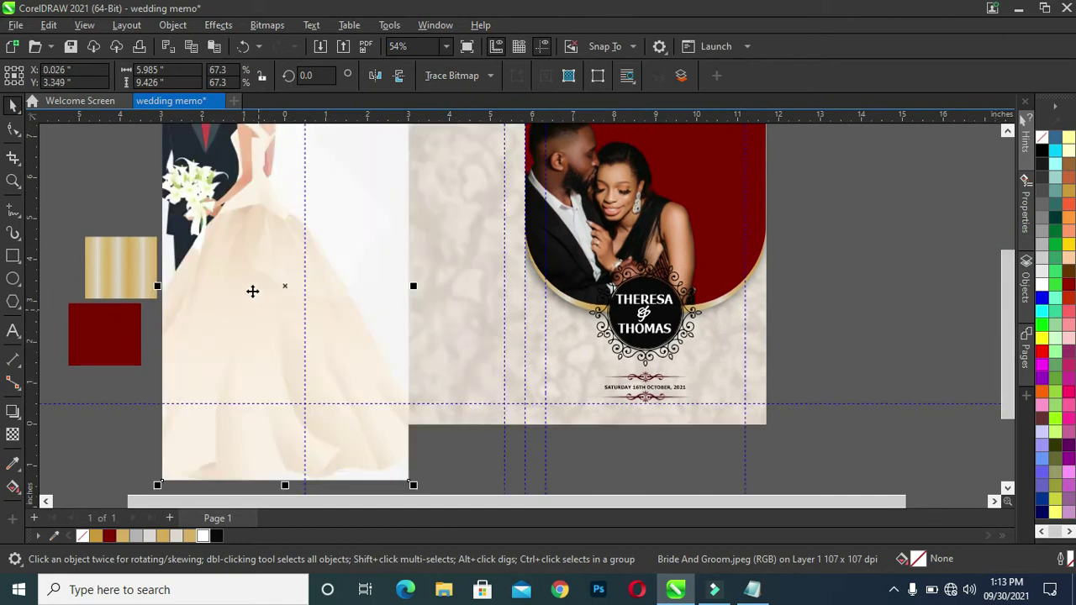
left_click_drag(240, 276, 337, 271)
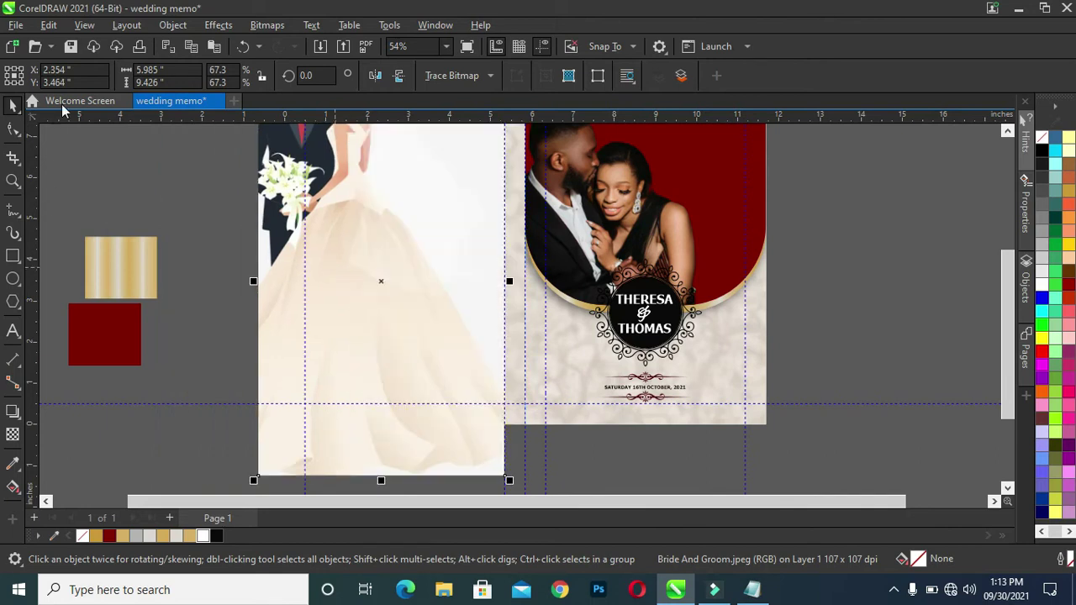
Set the bride illustration's transparency merge mode to Multiply
left_click(13, 433)
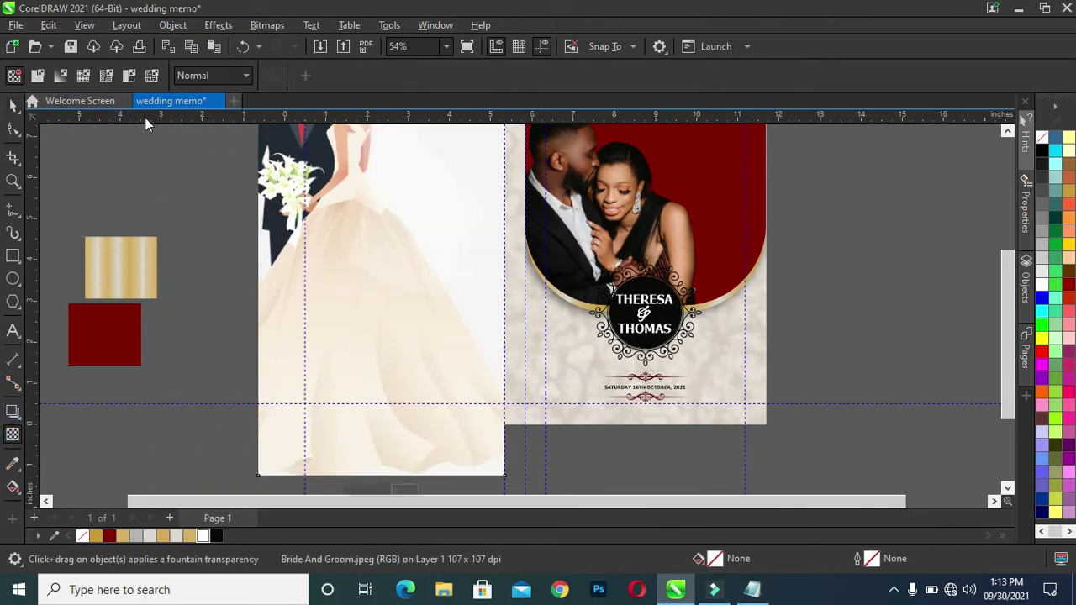
left_click(198, 77)
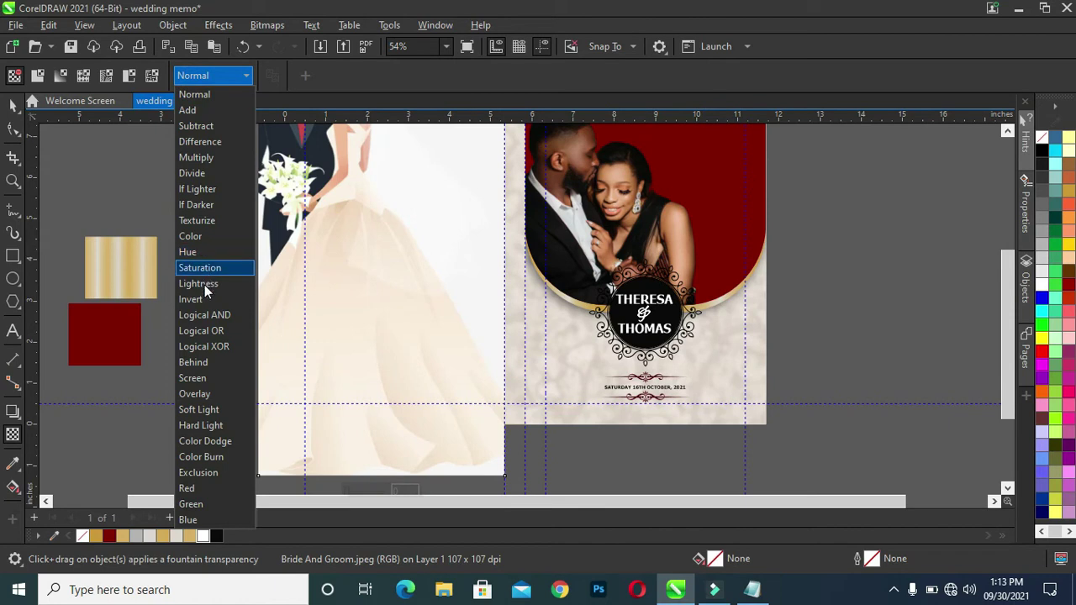
left_click(198, 157)
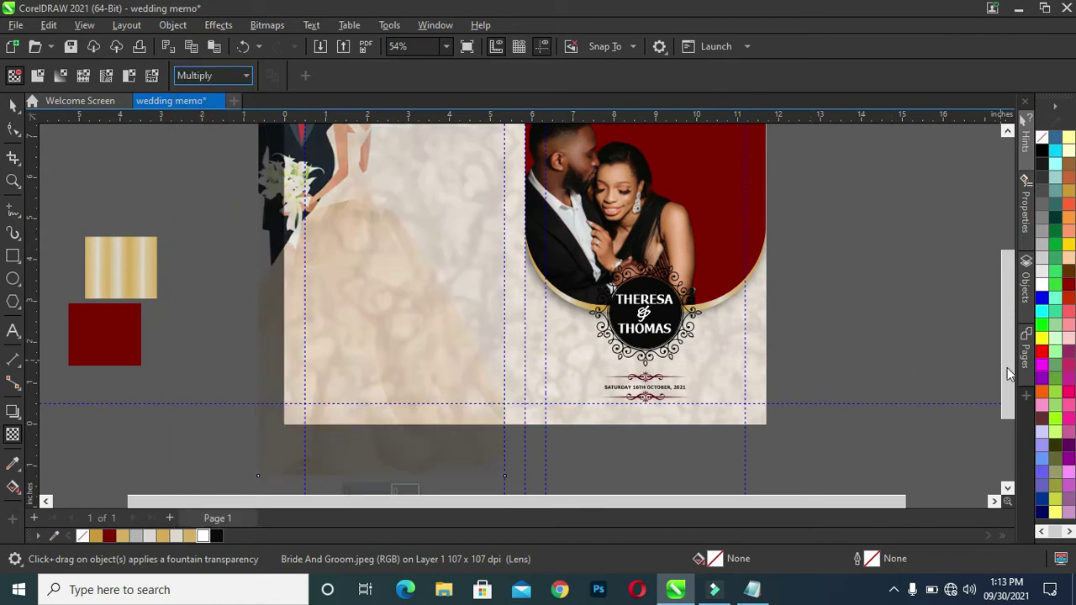
left_click_drag(1008, 370, 1006, 333)
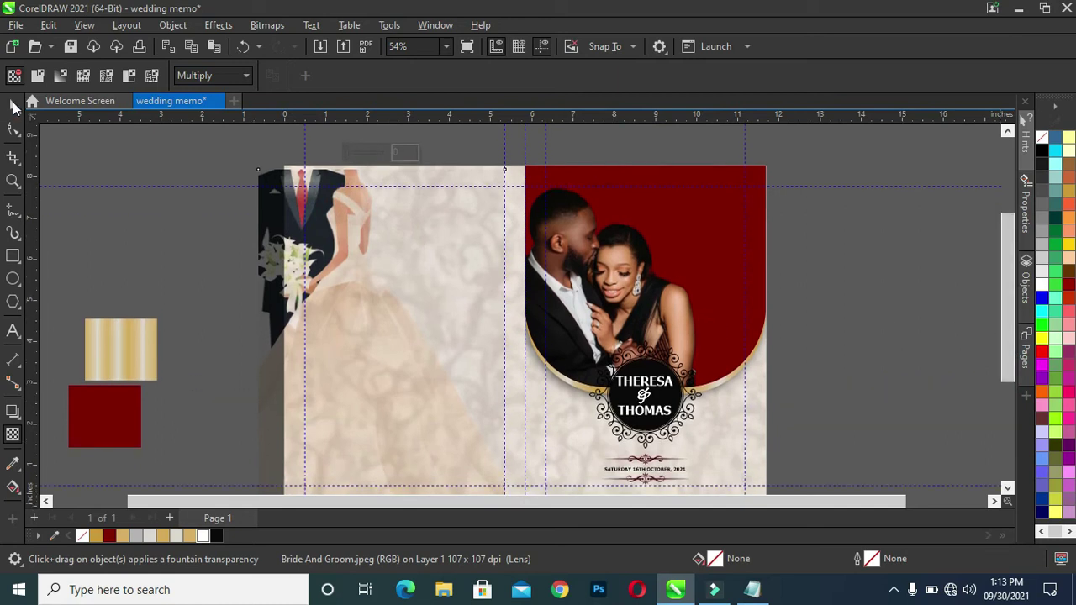
PowerClip the illustration inside the left background rectangle
left_click(13, 105)
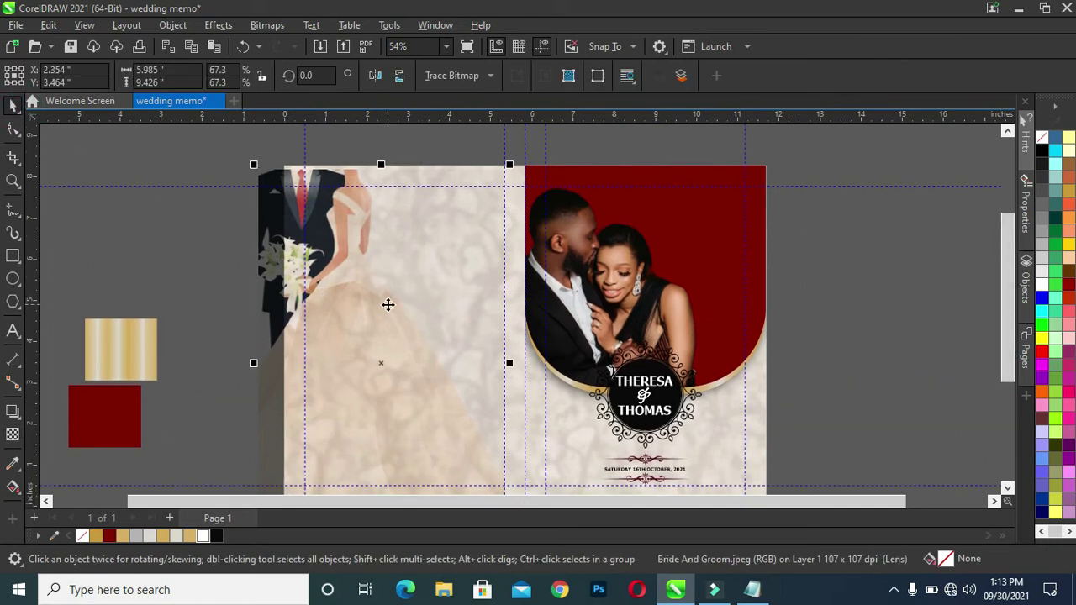
right_click(388, 304)
left_click(434, 335)
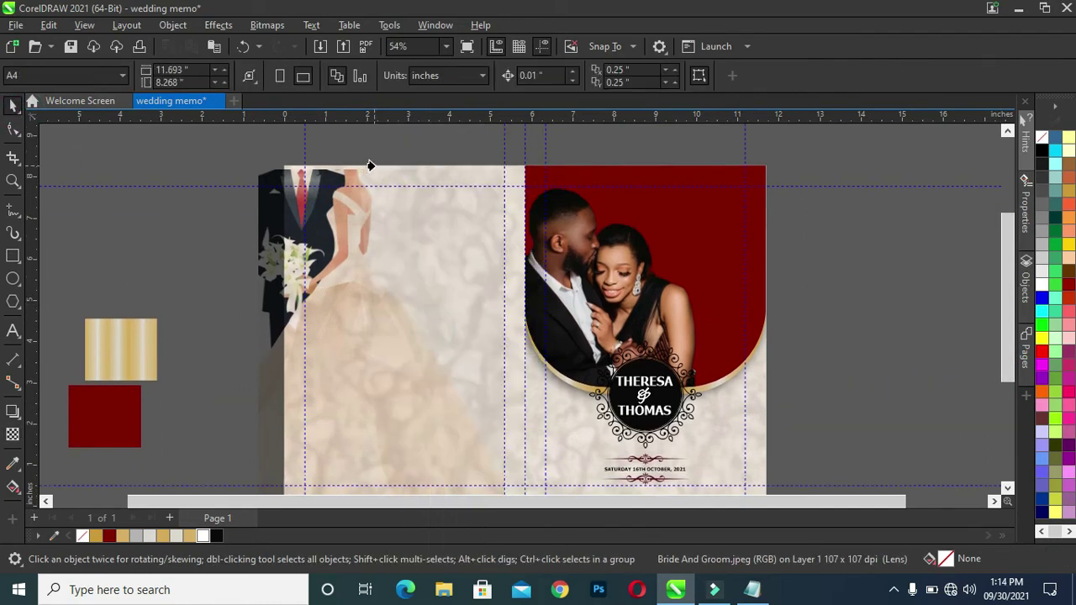
left_click(368, 166)
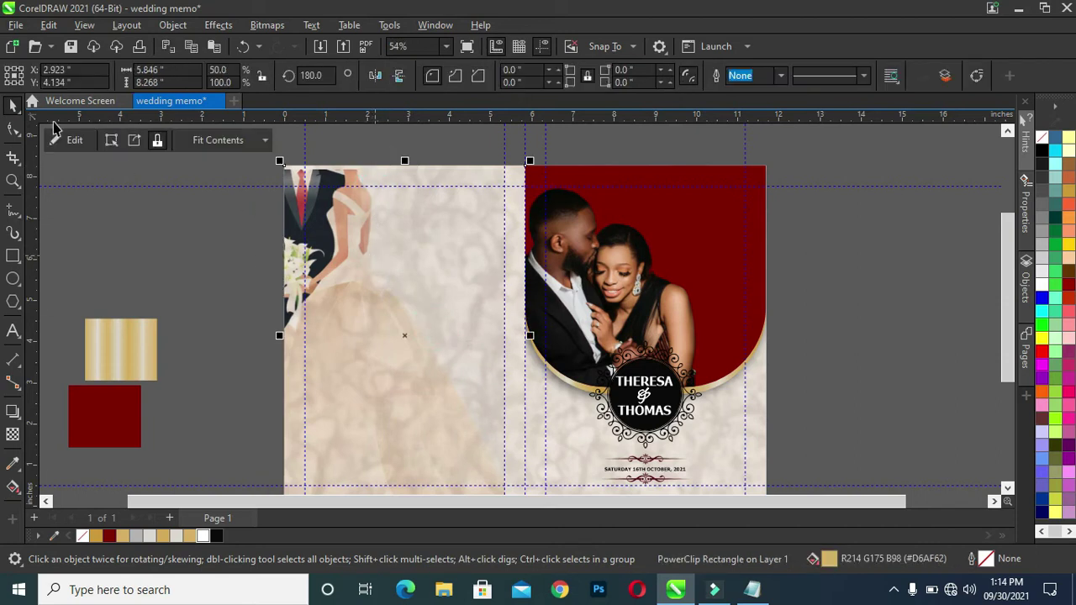
Shift the clipped illustration right and up within its PowerClip frame, then finish editing
left_click(70, 141)
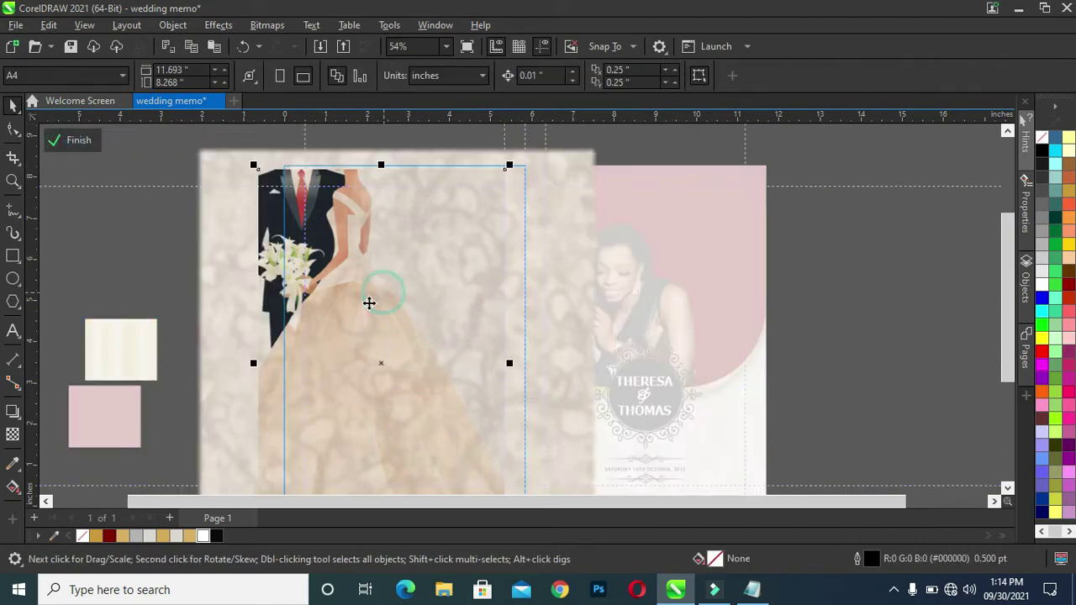
left_click_drag(381, 307, 389, 293)
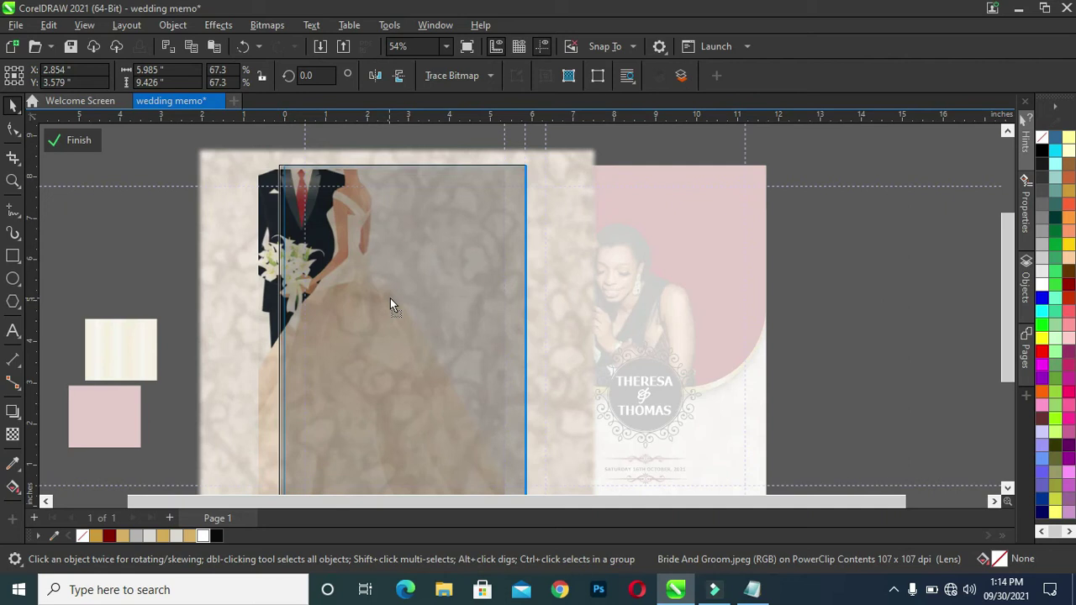
key("Right")
key("Right")
key("Right")
key("Right")
key("Right")
key("Right")
key("Right")
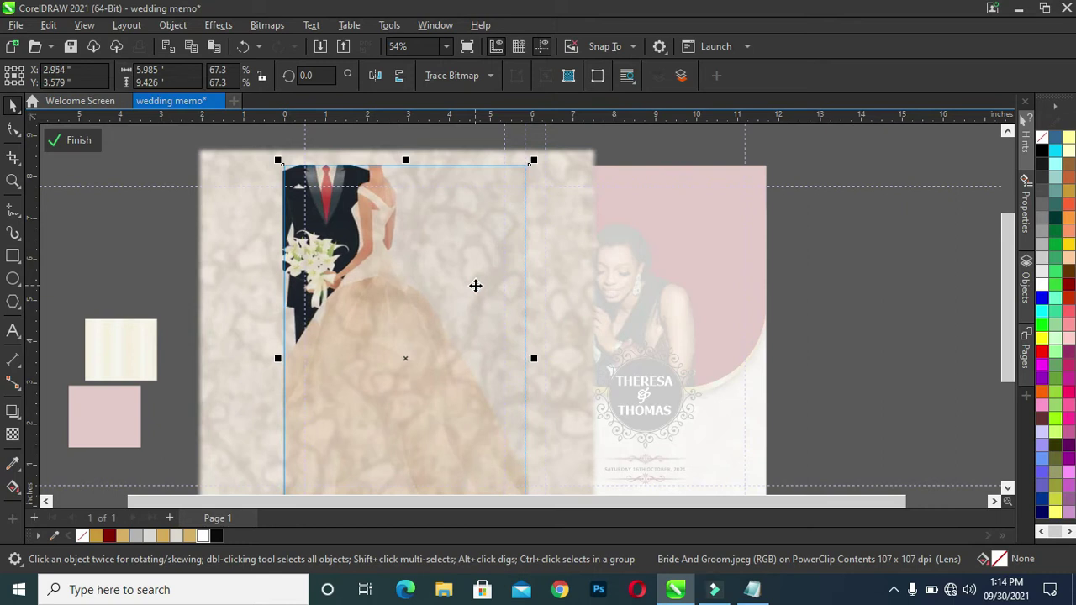
scroll(444, 267, "down", 1)
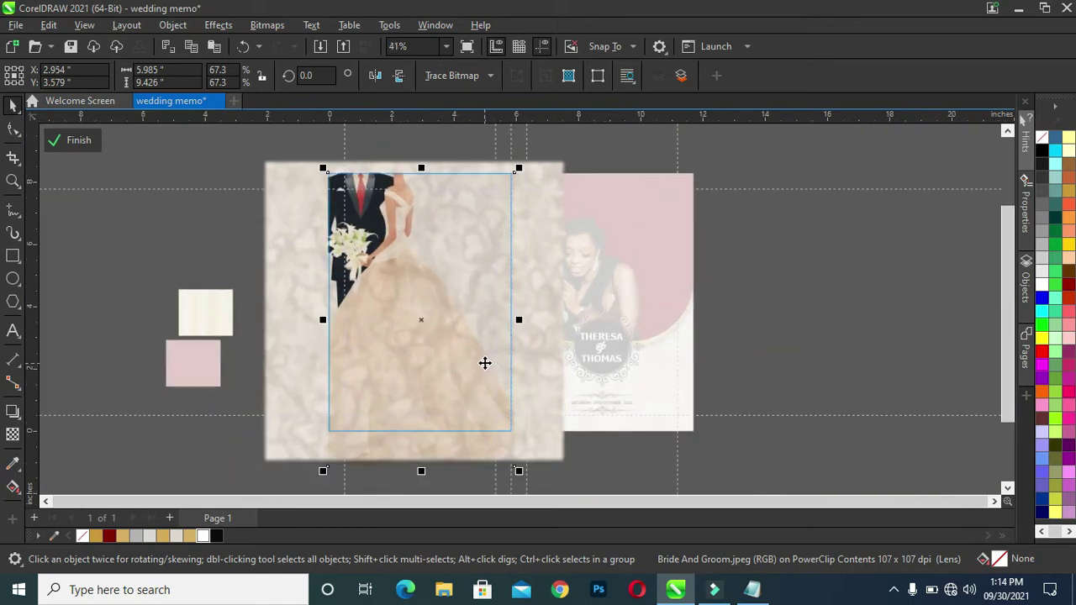
left_click(747, 326, "ctrl")
left_click(465, 311)
scroll(465, 311, "up", 1)
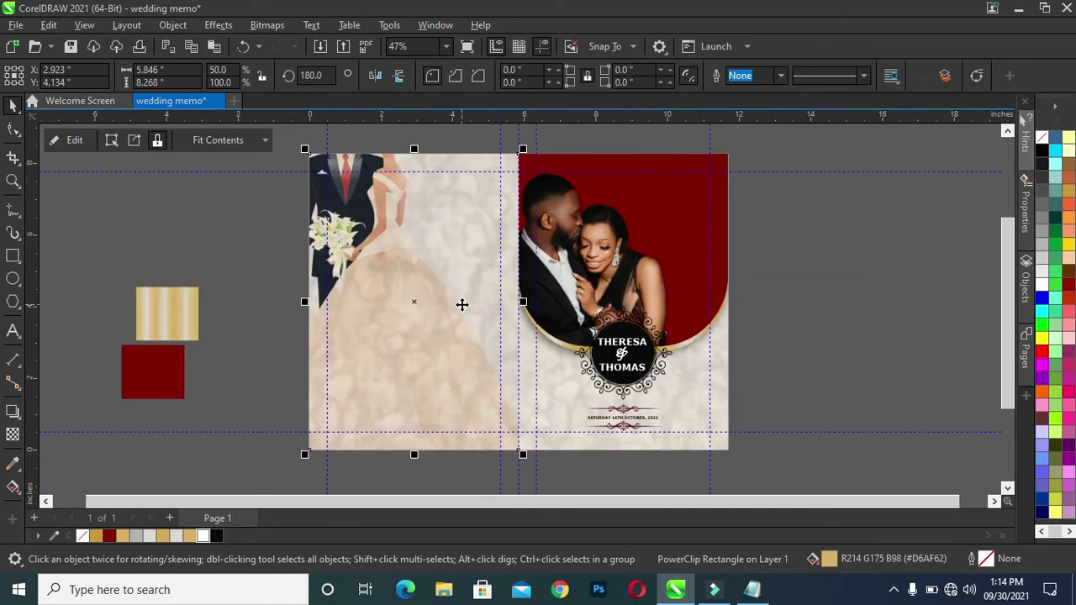
left_click(228, 219)
scroll(389, 240, "up", 2)
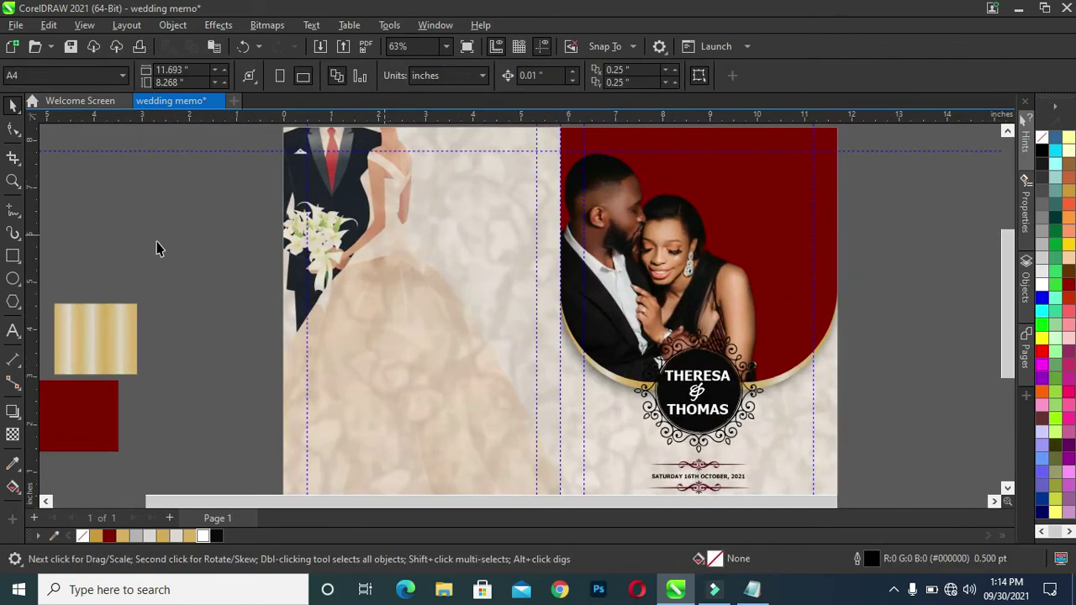
scroll(171, 232, "down", 1)
left_click(12, 257)
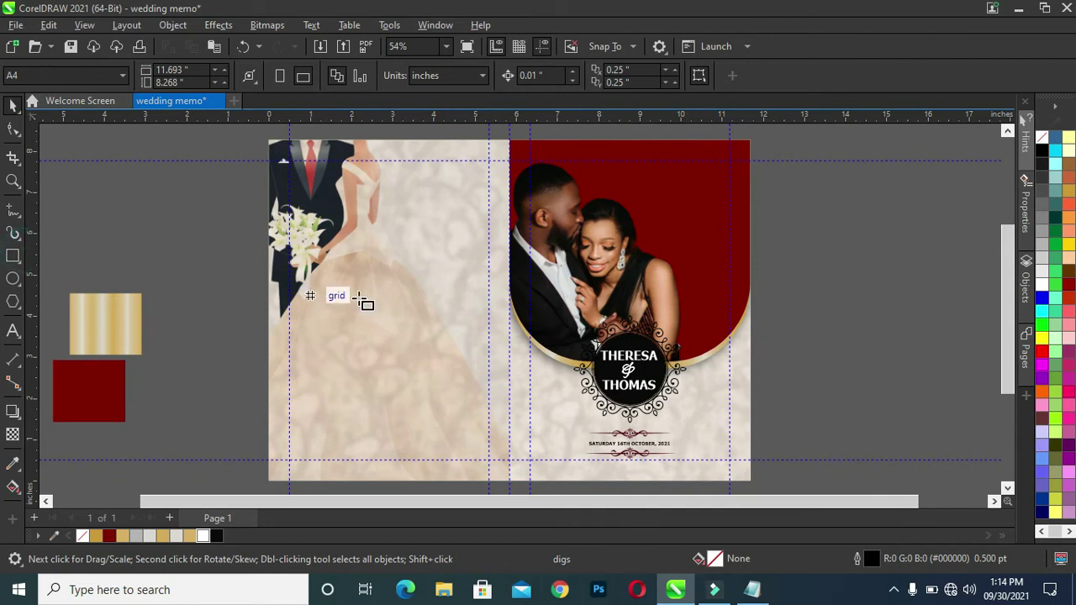
Draw a 3 × 2 in rectangle on the left panel and select it
mouse_move(341, 296)
left_mouse_down()
mouse_move(444, 378)
mouse_move(465, 367)
left_mouse_up()
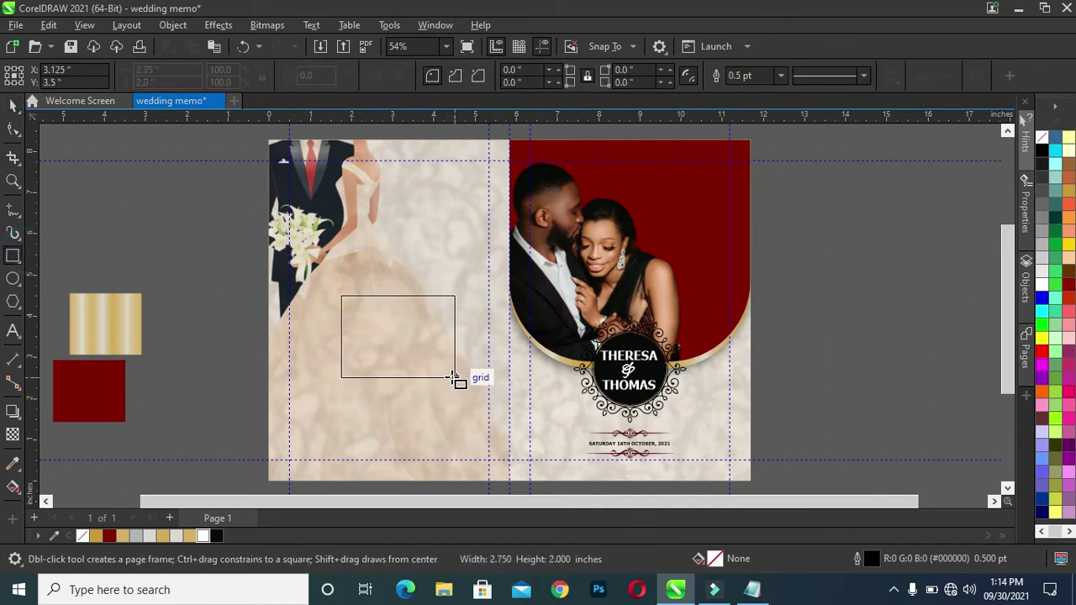
left_click_drag(464, 367, 464, 377)
key("space")
left_click(387, 245, "shift")
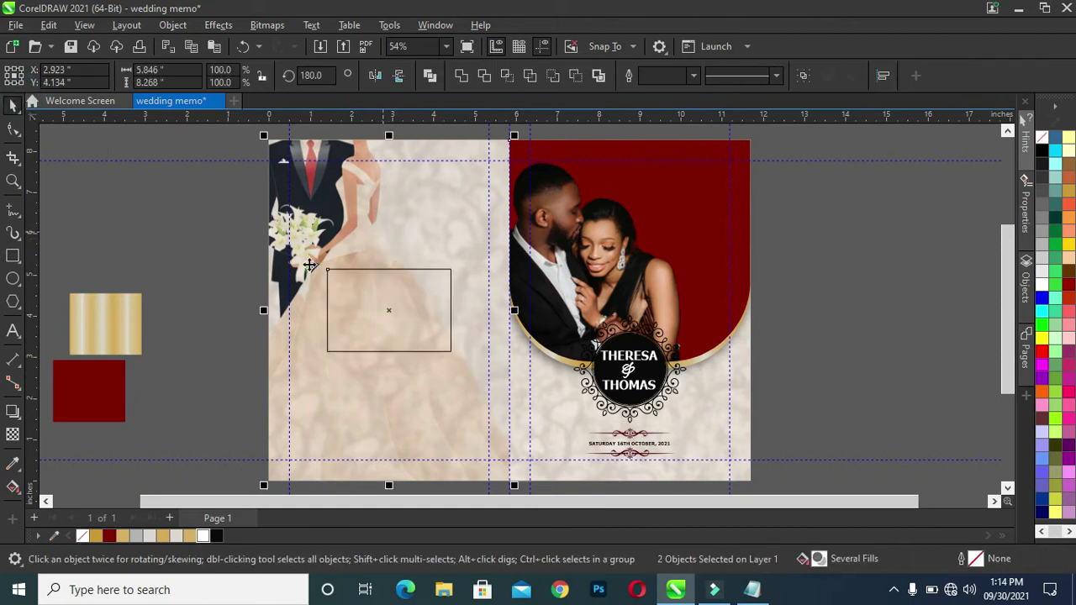
left_click(237, 264)
left_click(355, 311)
scroll(393, 285, "up", 1)
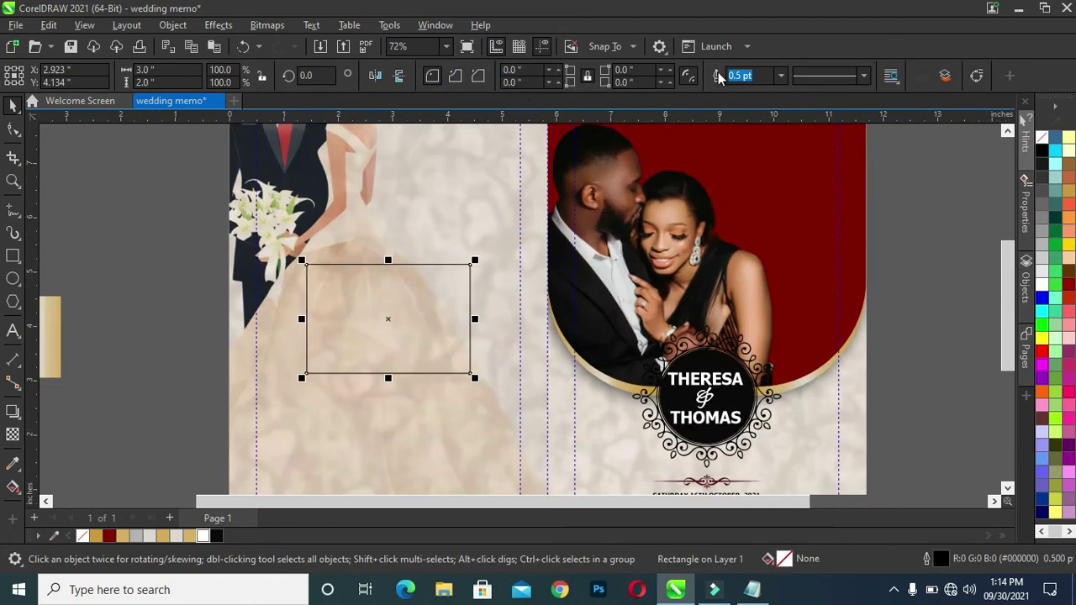
Give the rectangle an 8.0 pt outline and dark red fill, then convert the outline to an object
left_click(780, 75)
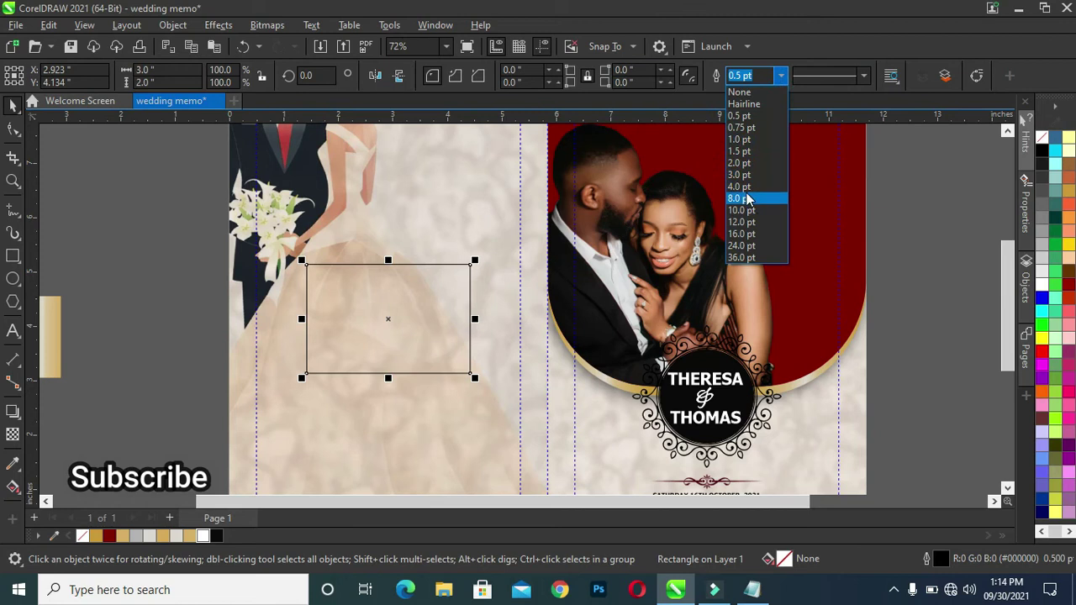
left_click(748, 199)
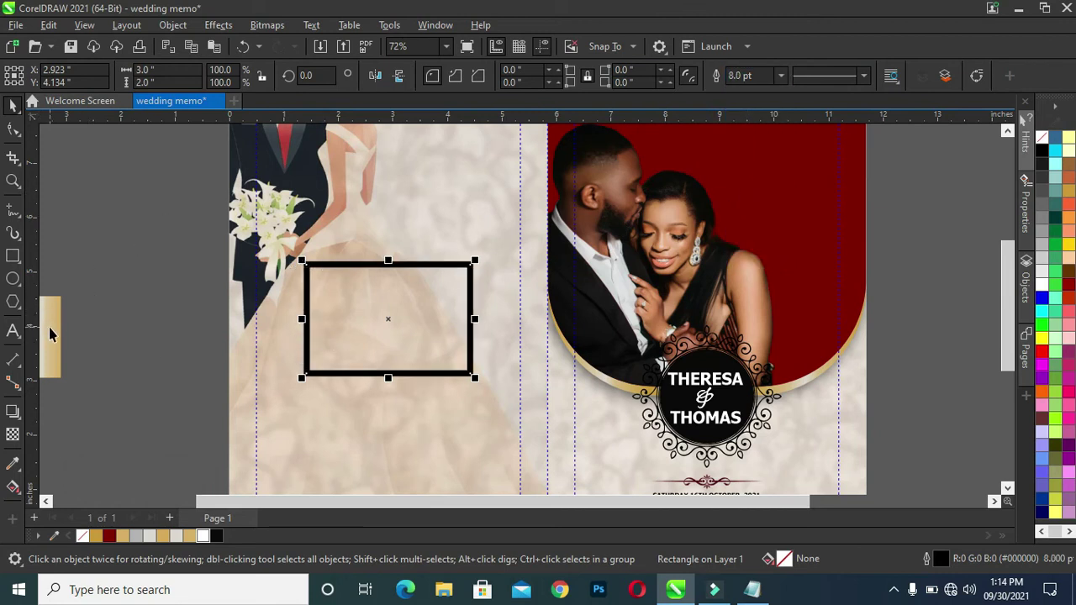
left_click(110, 536)
key("ctrl+shift+q")
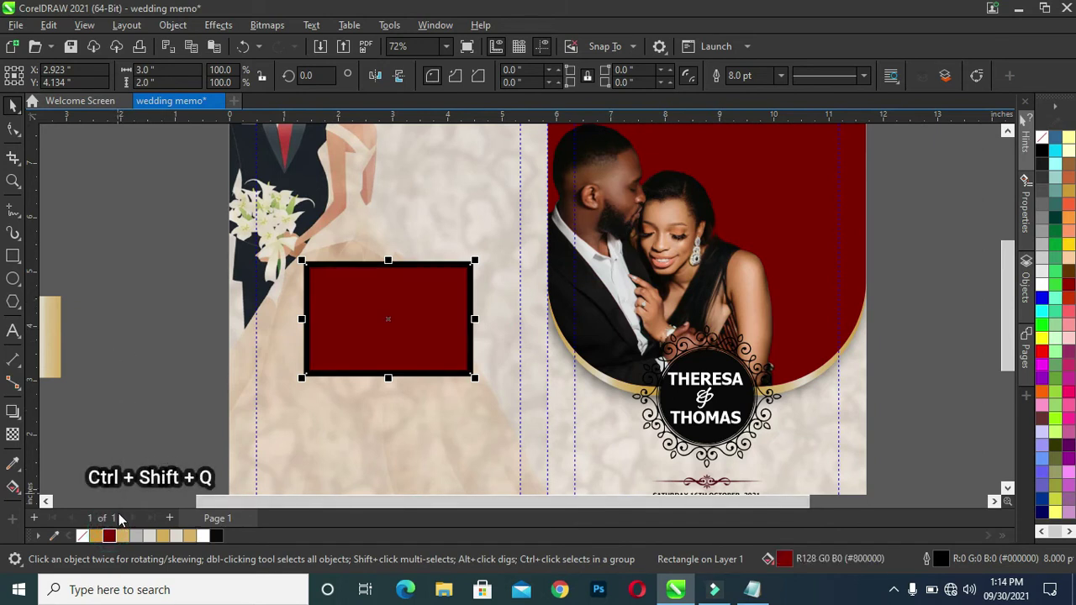
left_click(15, 486)
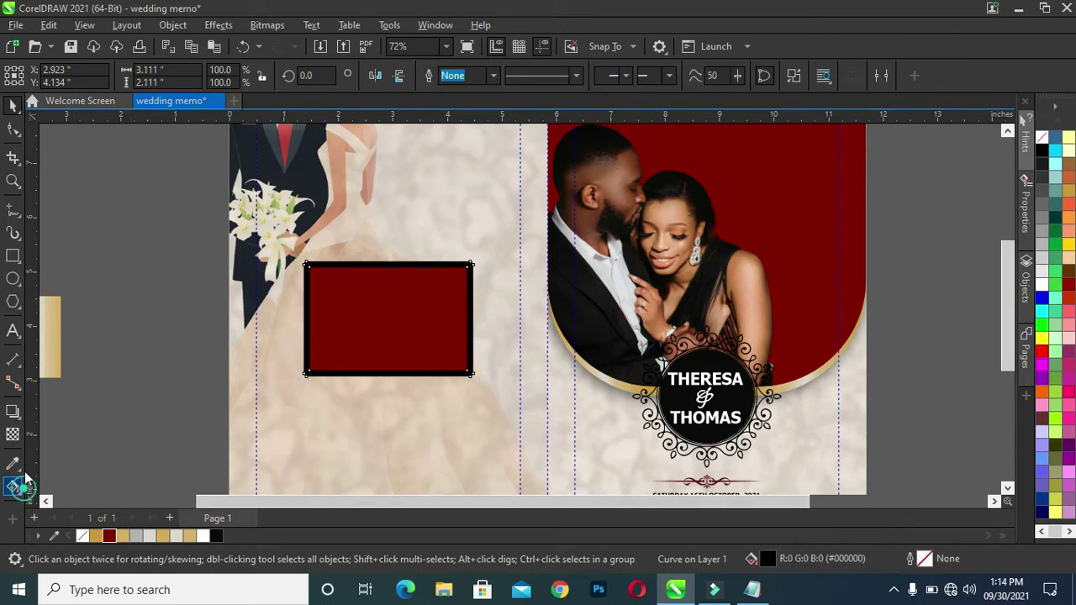
Apply a diagonal fountain fill to the border with a deep red start node
left_click_drag(309, 261, 467, 365)
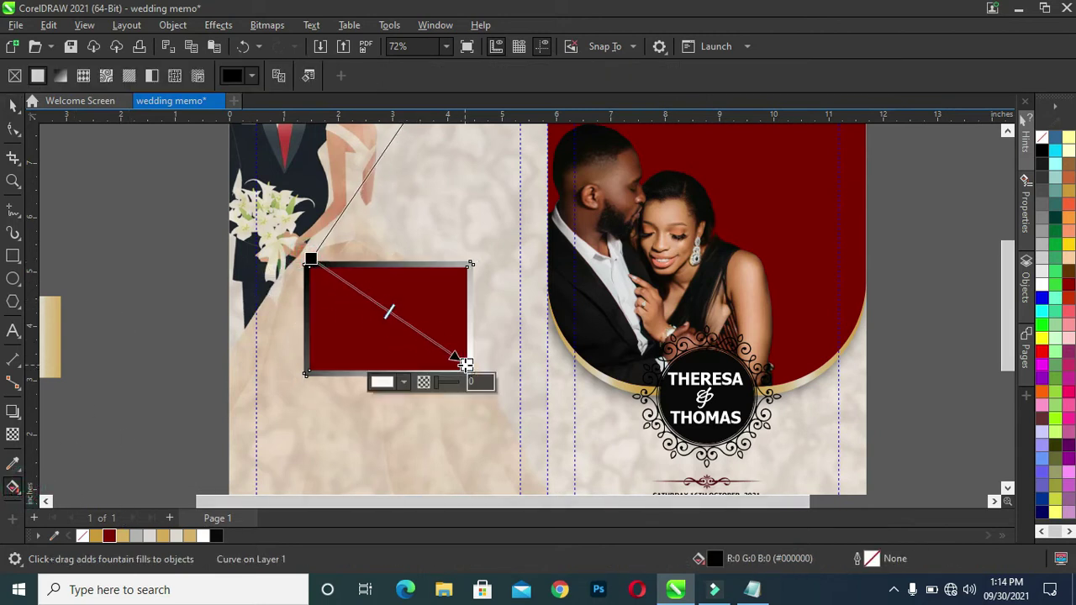
left_click(405, 382)
left_click_drag(412, 191, 444, 191)
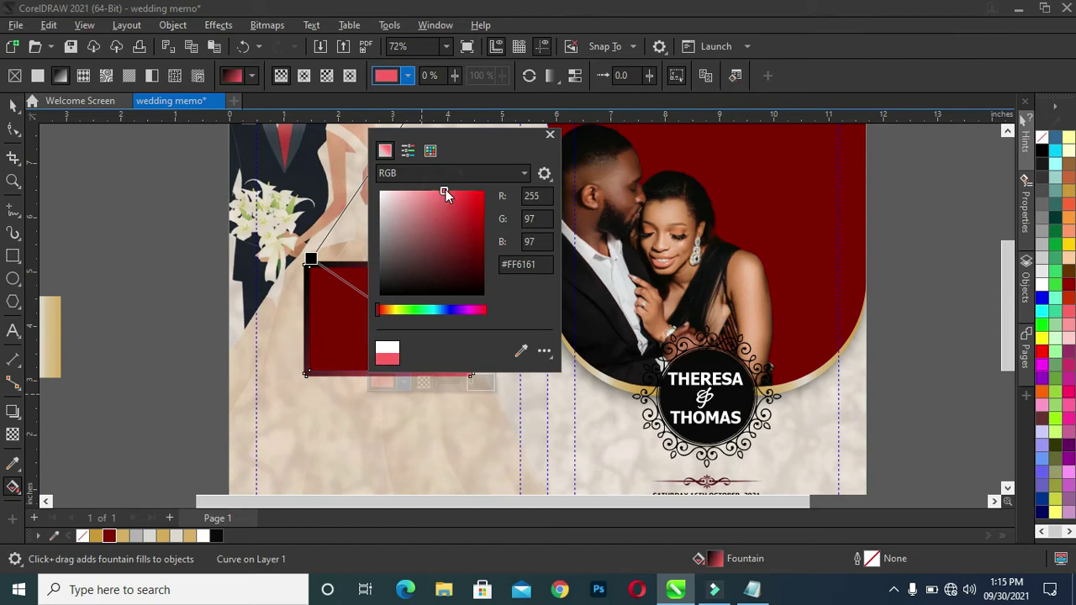
left_click(316, 270)
left_click(307, 260)
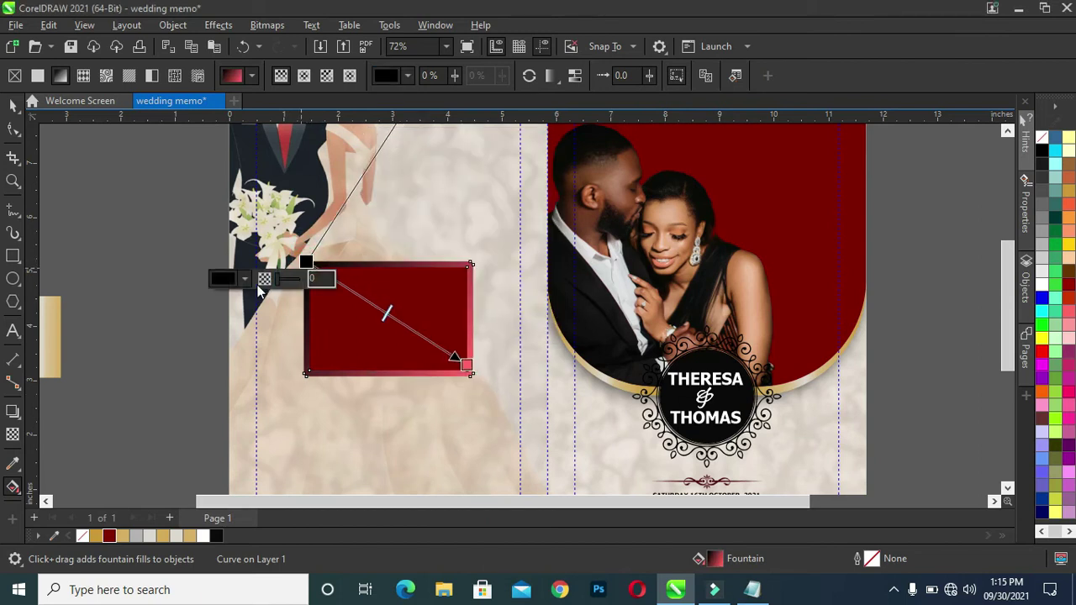
left_click(244, 279)
left_click(322, 426)
left_click(326, 416)
left_click_drag(326, 416, 323, 364)
left_click_drag(322, 402, 306, 398)
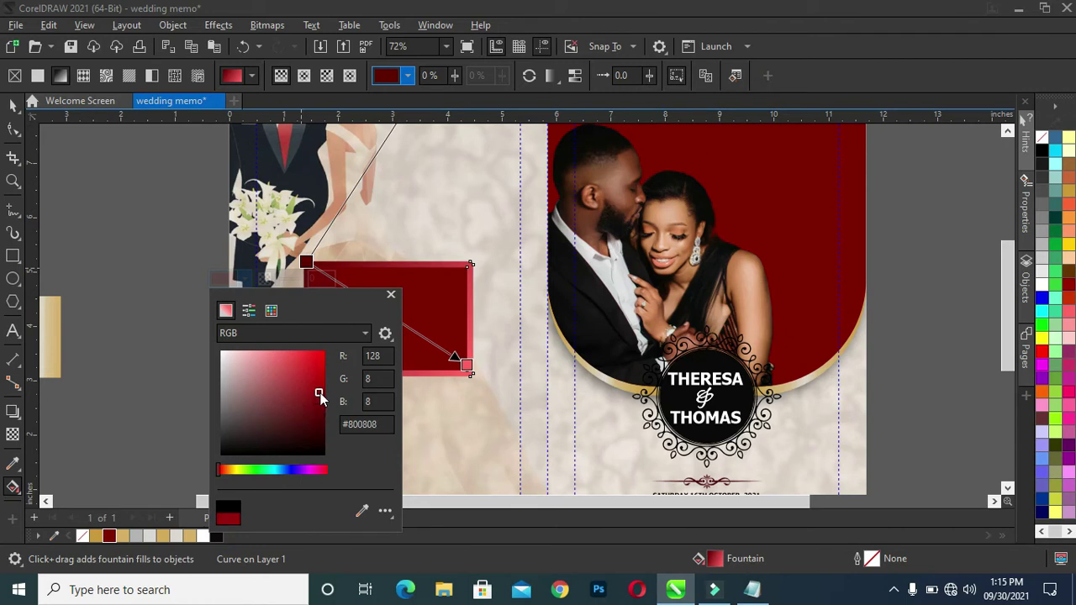
left_click_drag(306, 397, 312, 395)
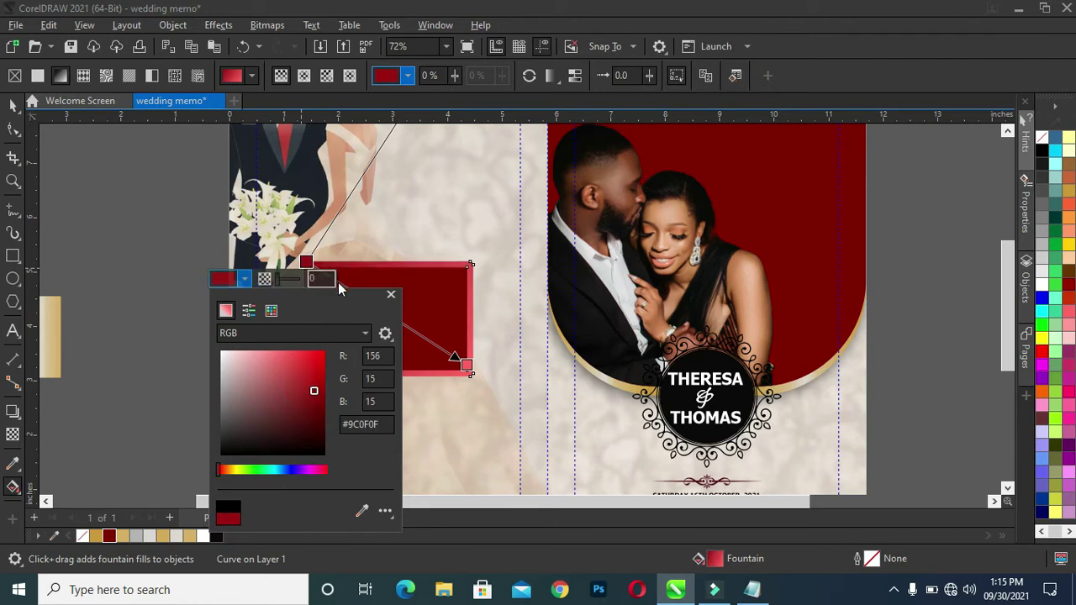
left_click(337, 282)
Add a cream colour node midway along the gradient
double_click(375, 307)
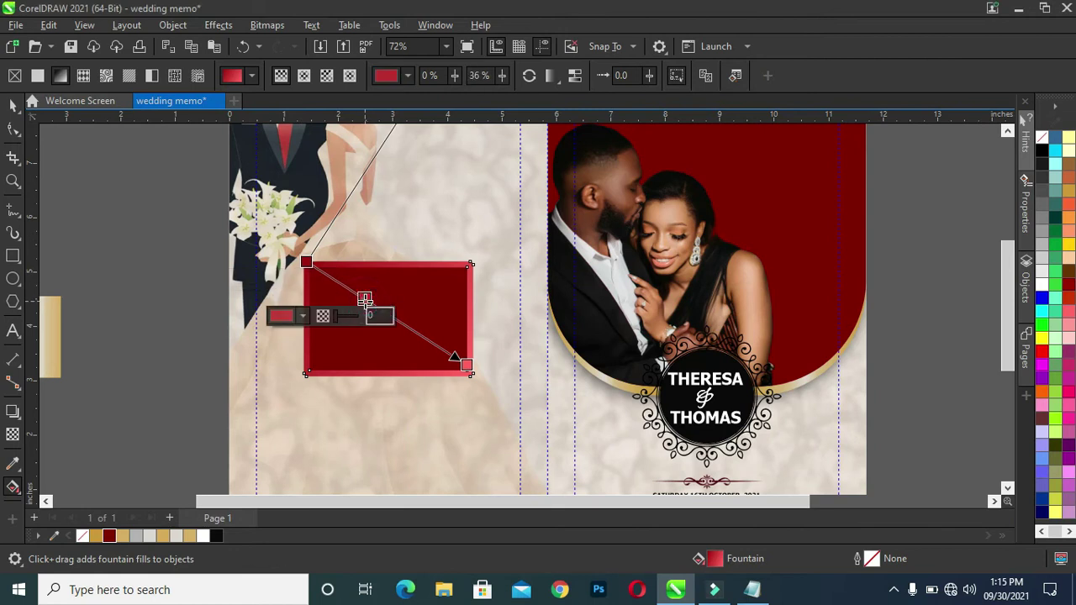
left_click(319, 326)
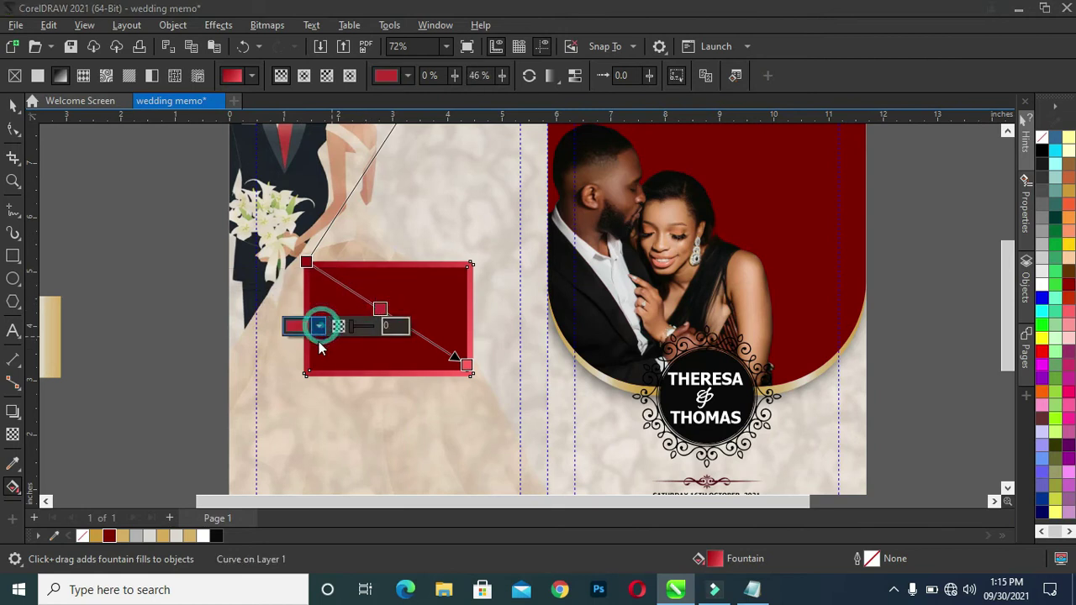
left_click_drag(324, 152, 315, 132)
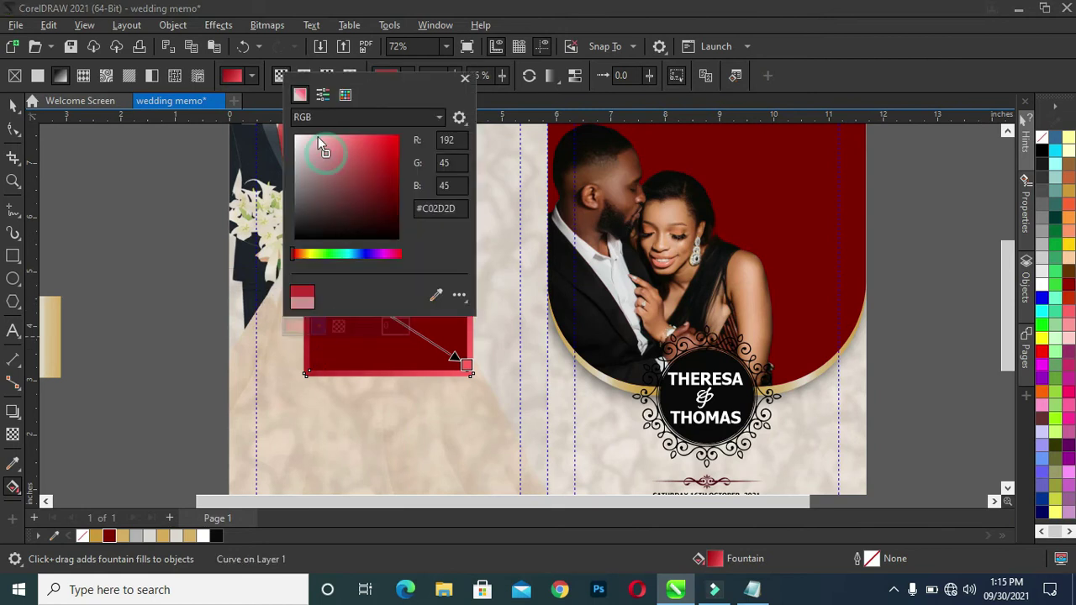
left_click_drag(309, 136, 300, 135)
left_click_drag(303, 255, 306, 255)
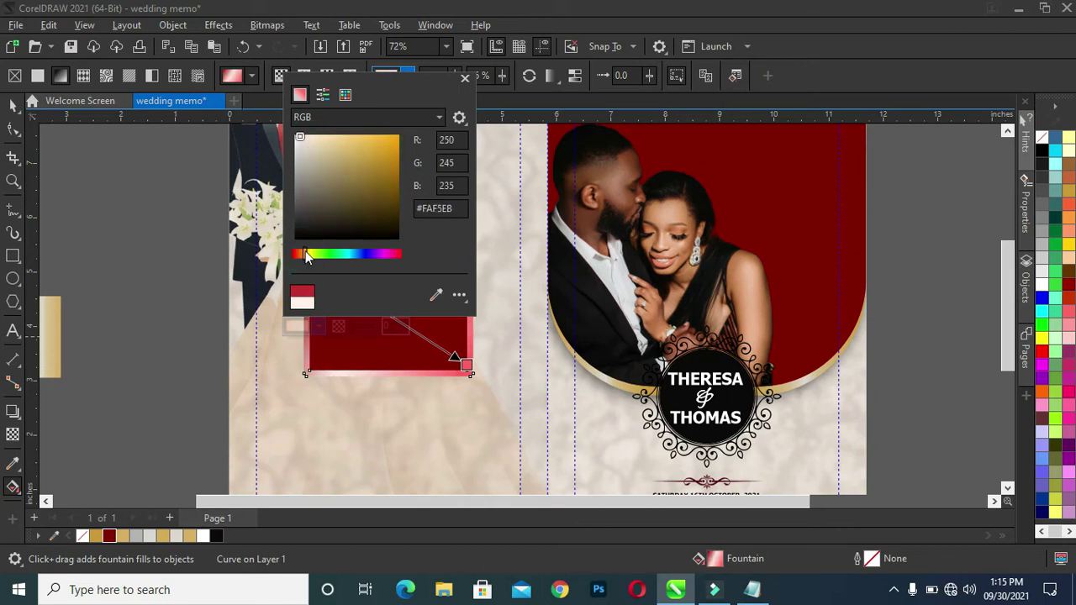
left_click(315, 136)
left_click(457, 364)
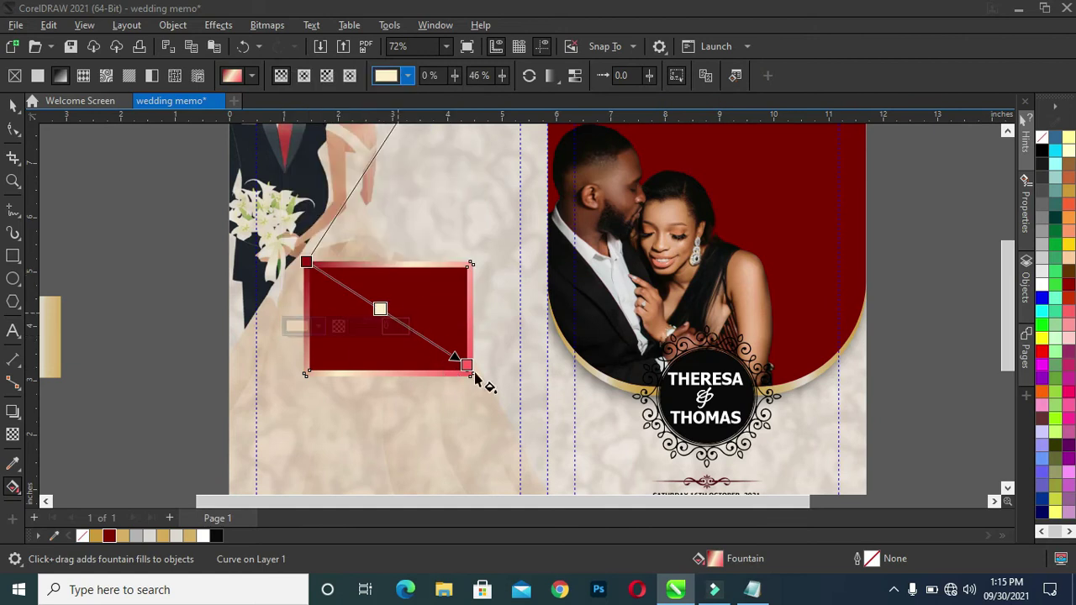
Adjust the gradient's start and end points and make the end node dark grey
left_click_drag(305, 261, 325, 258)
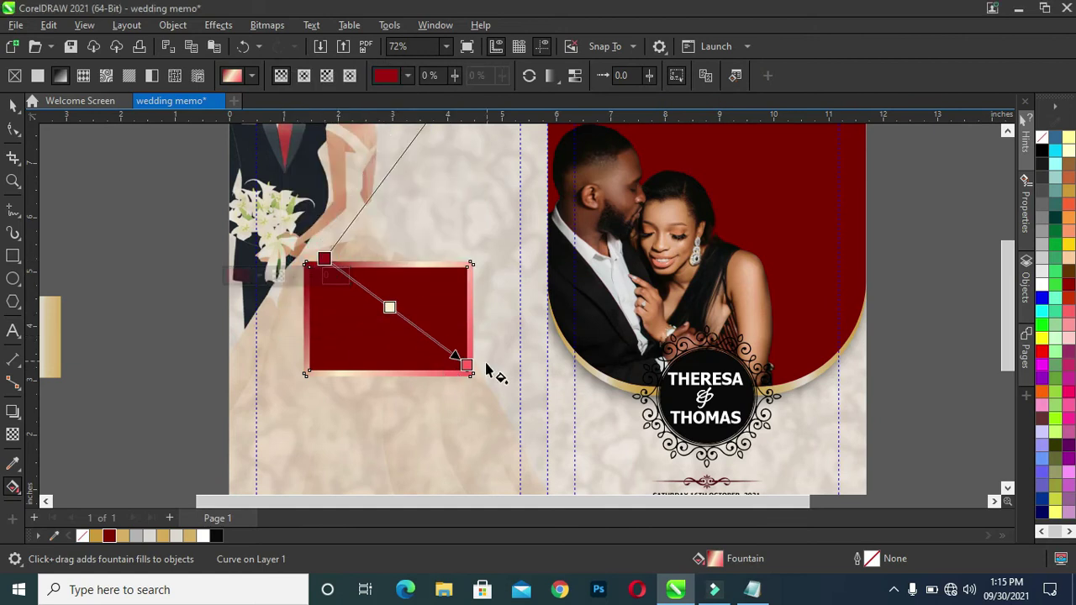
mouse_move(465, 367)
left_mouse_down()
mouse_move(469, 383)
mouse_move(460, 365)
left_mouse_up()
left_click(403, 393)
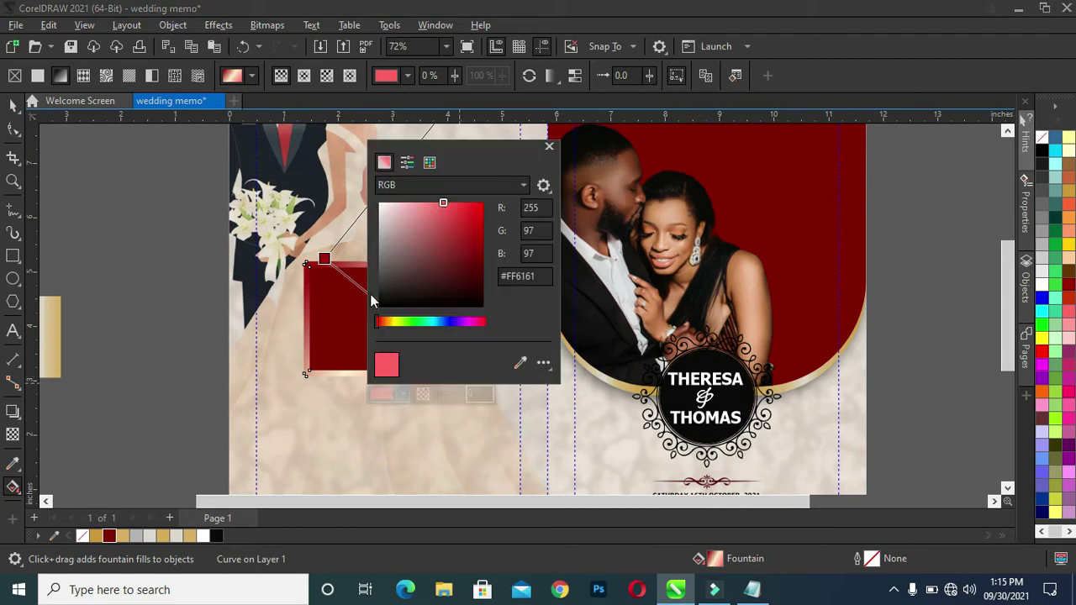
left_click(385, 273)
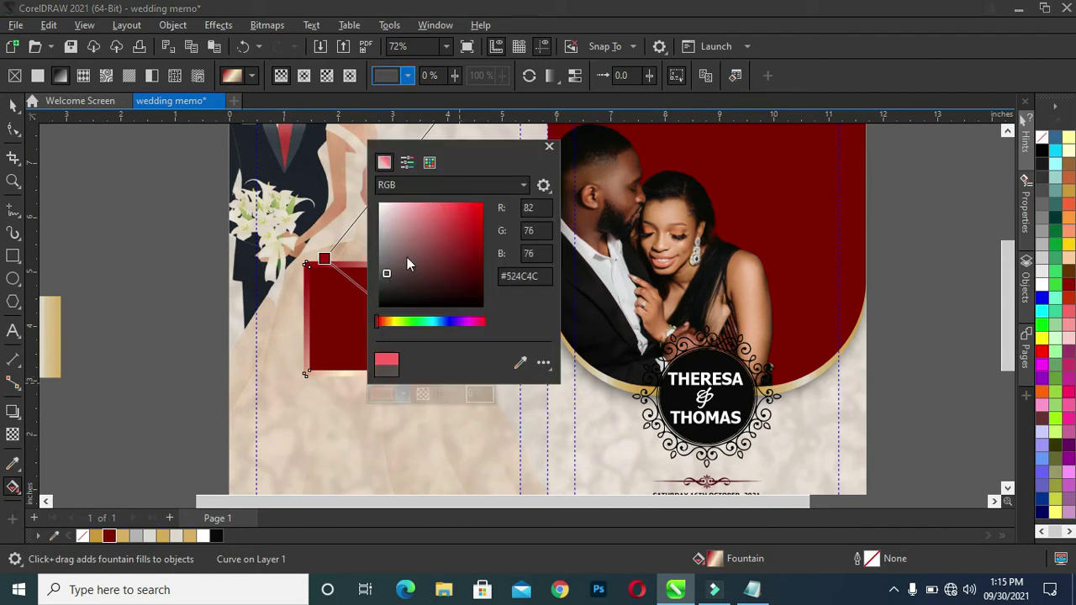
left_click_drag(389, 273, 382, 273)
mouse_move(493, 146)
left_mouse_down()
mouse_move(586, 173)
mouse_move(644, 225)
left_mouse_up()
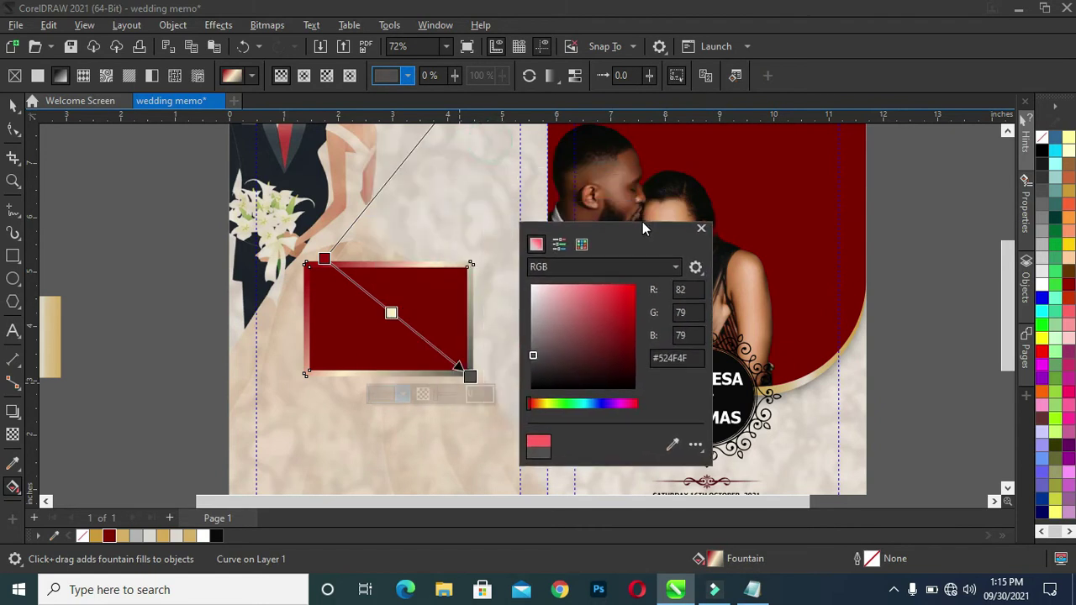
left_click(473, 378)
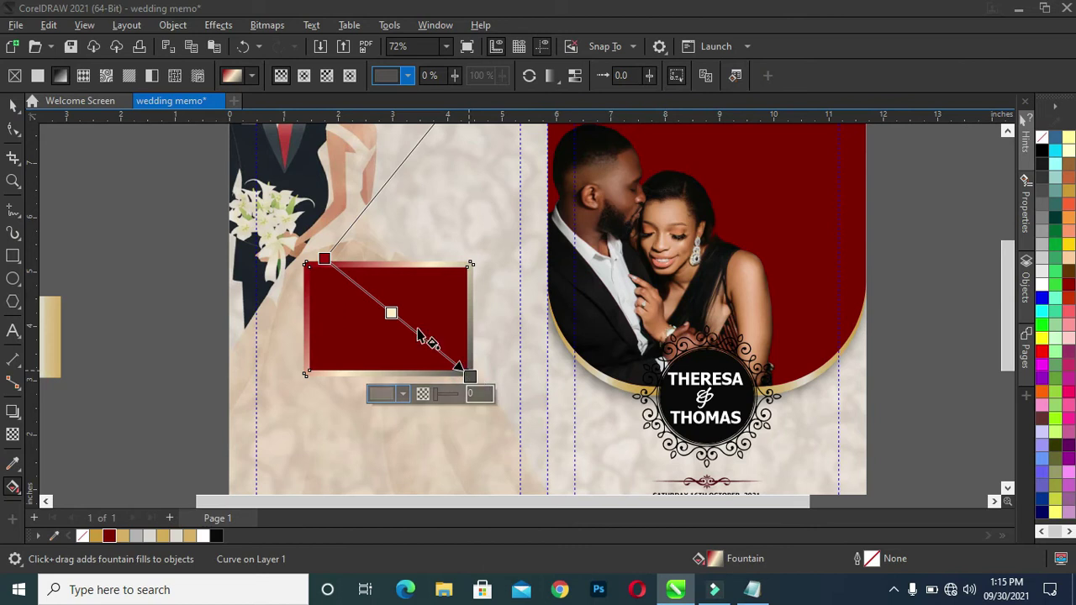
Add a dark red node near the gradient's end and a dark grey node near its start
double_click(439, 351)
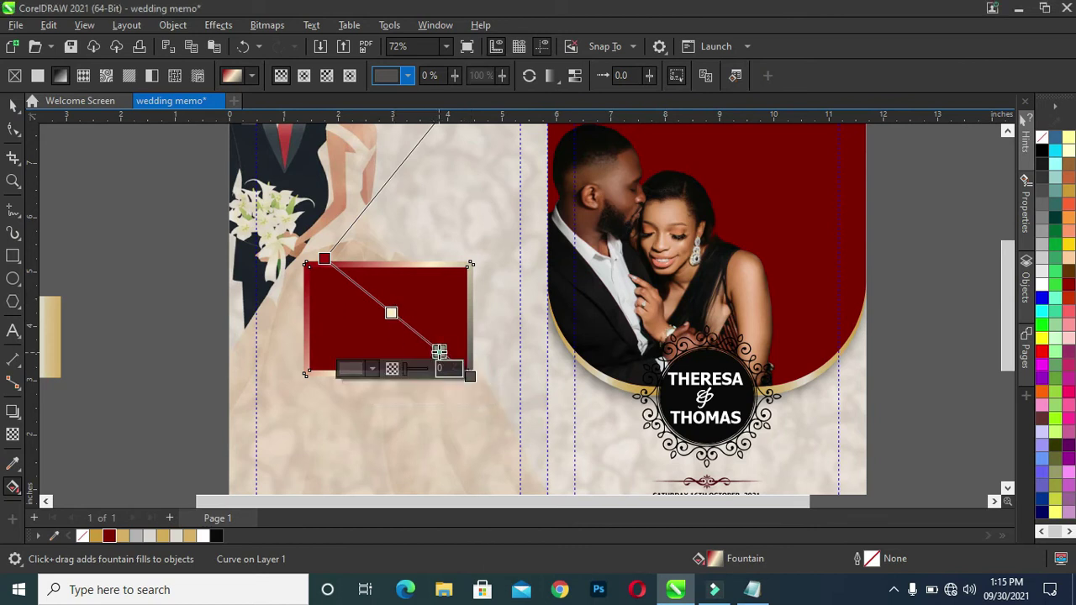
left_click(108, 536)
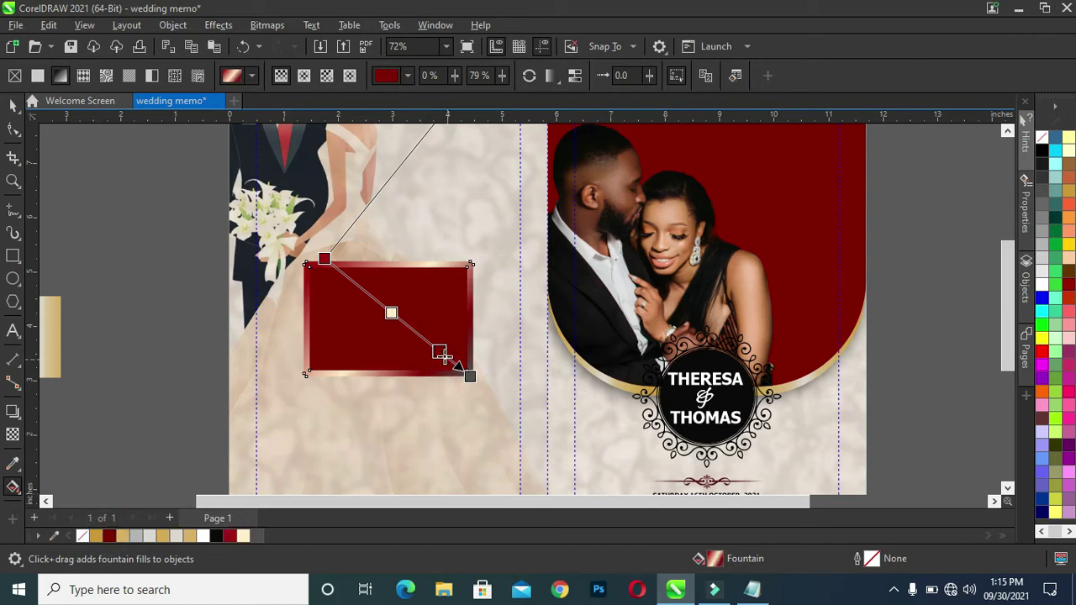
left_click(321, 262)
left_click(349, 282)
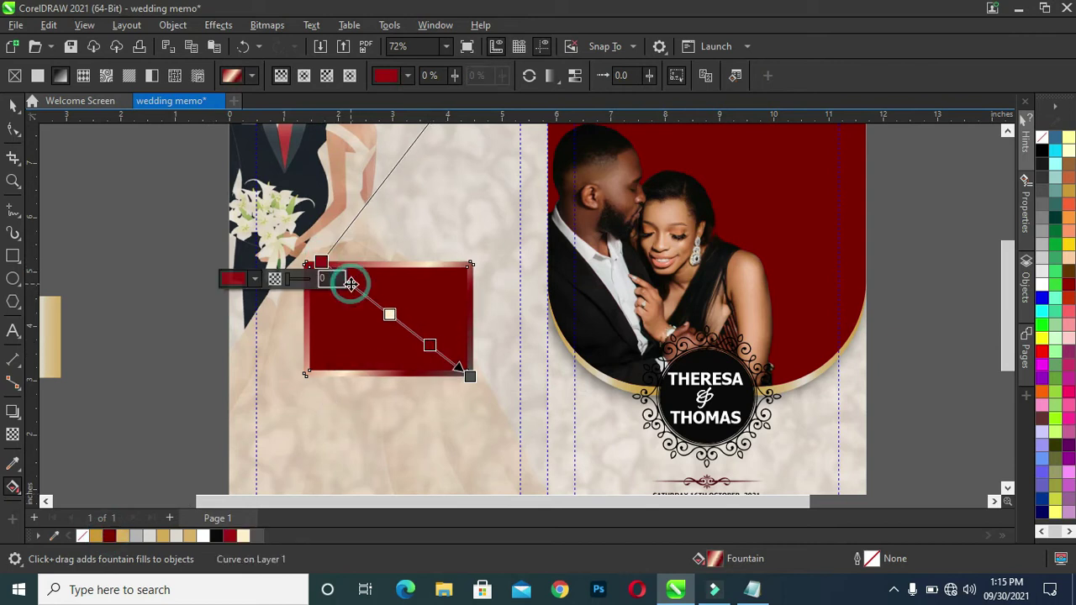
left_click(352, 286)
double_click(343, 280)
type("15")
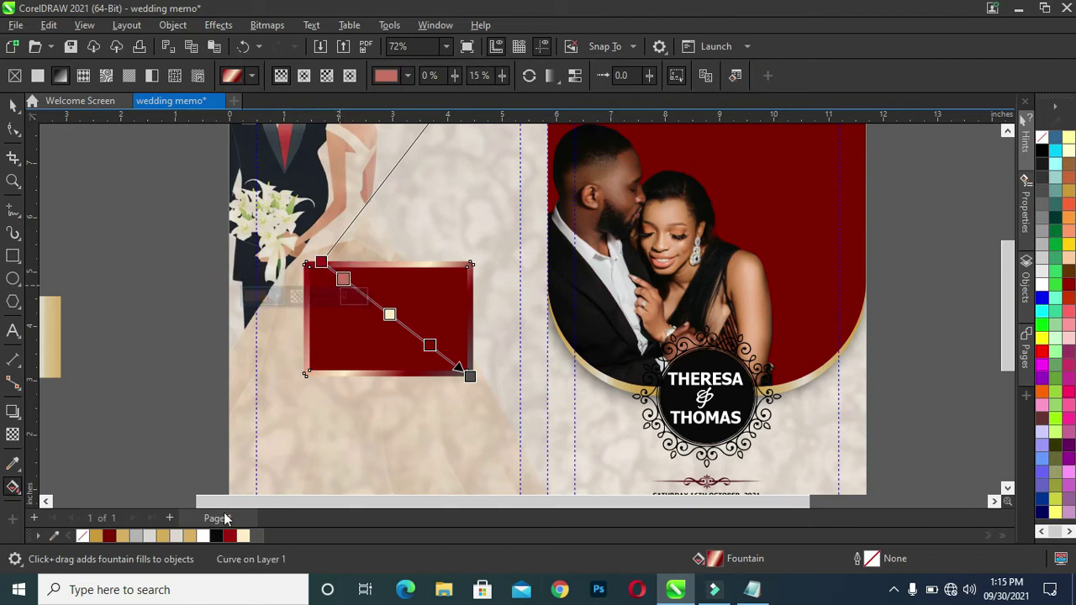
left_click(255, 534)
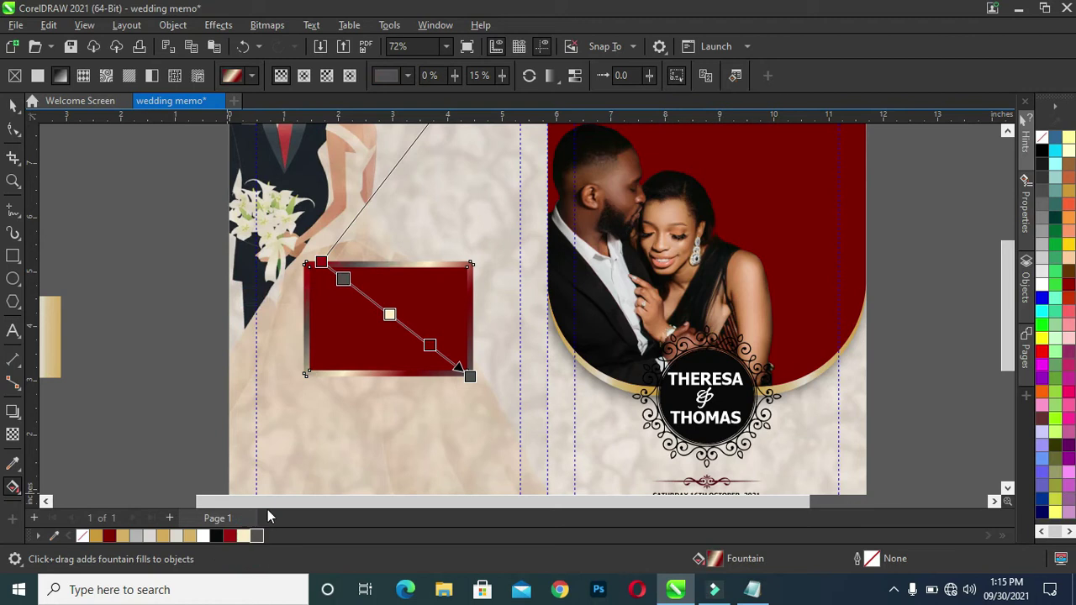
left_click(12, 104)
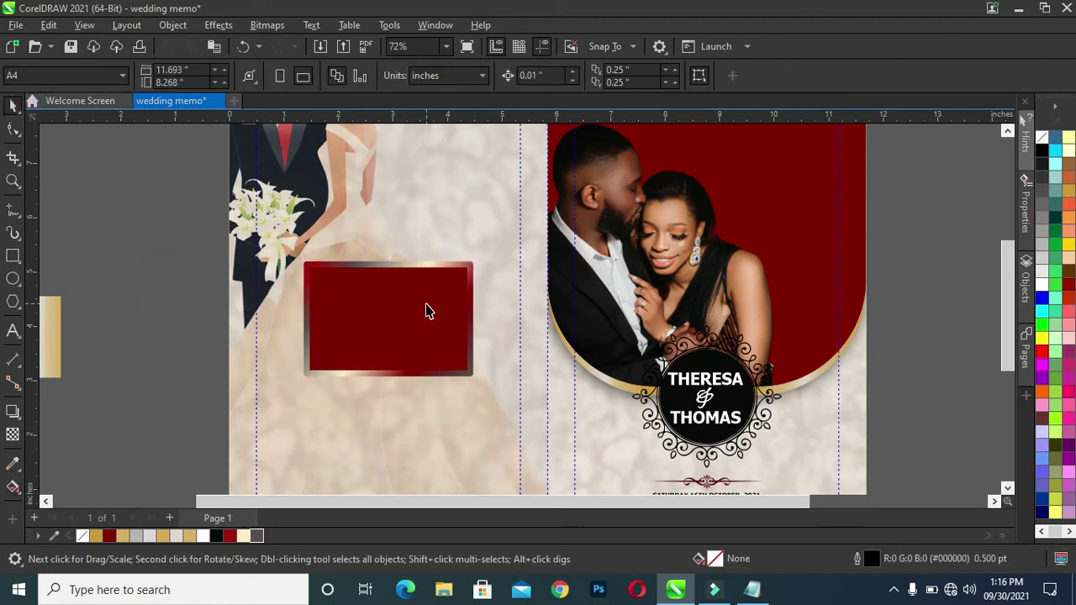
Copy the words 'Thanks for' from the wedding wording in Notepad
scroll(426, 311, "down", 1)
scroll(424, 310, "up", 2)
scroll(420, 310, "down", 1)
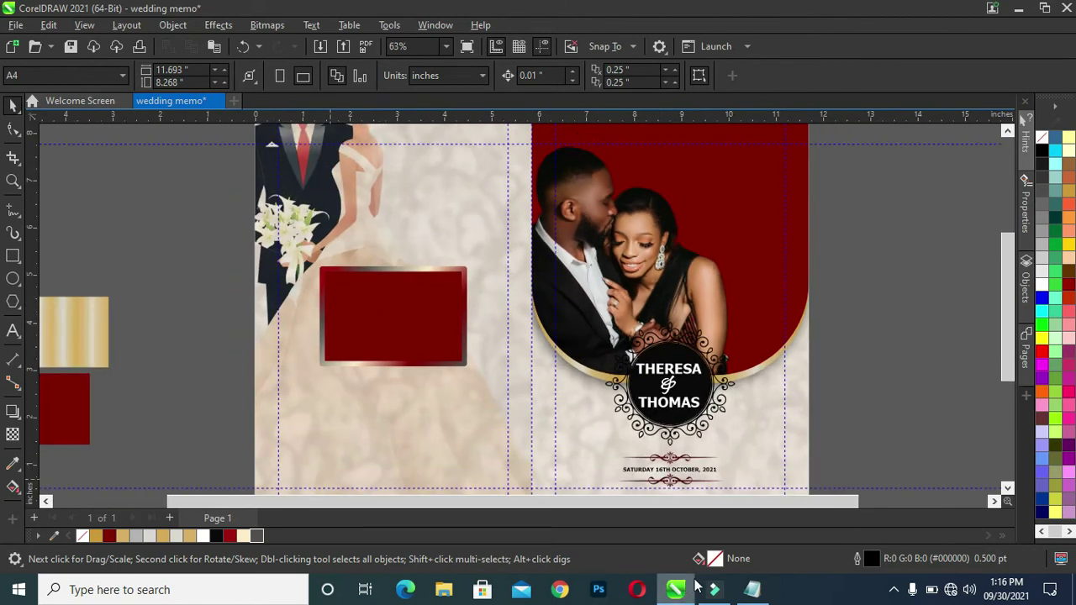
left_click(752, 589)
left_click(320, 278)
left_click_drag(320, 278, 202, 273)
key("ctrl+c")
left_click(269, 288)
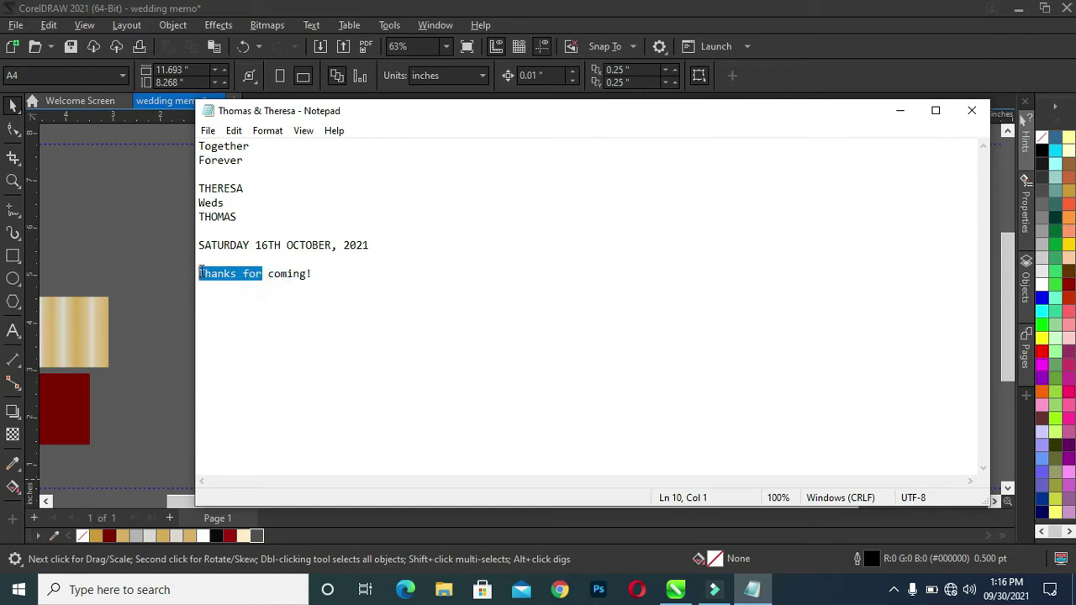
left_click(676, 589)
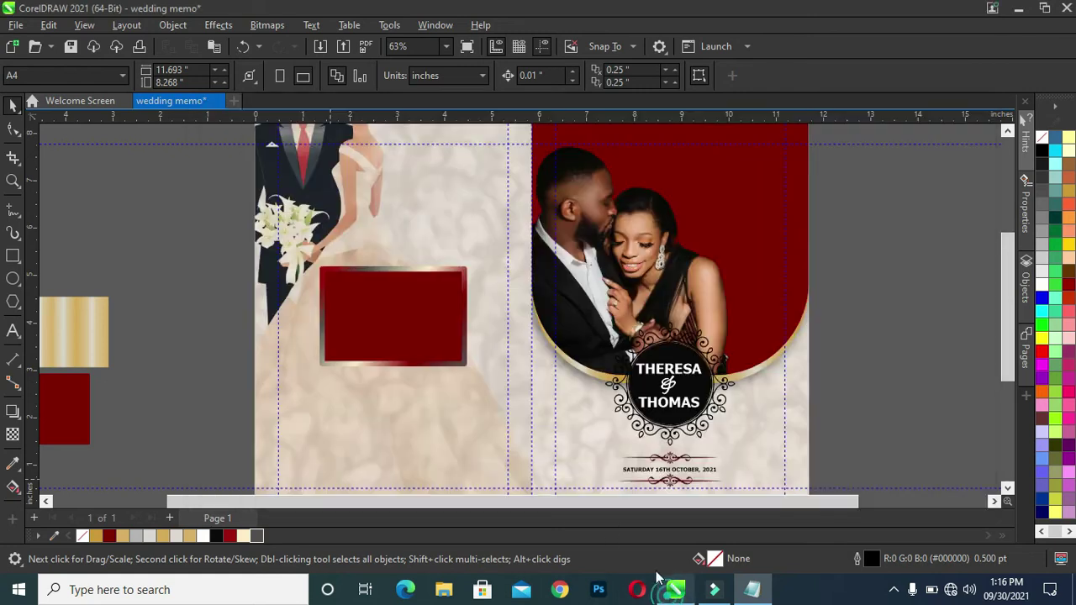
Paste 'Thanks for' into the red panel as cream, enlarged Tahoma Bold text
left_click(12, 332)
left_click(357, 315)
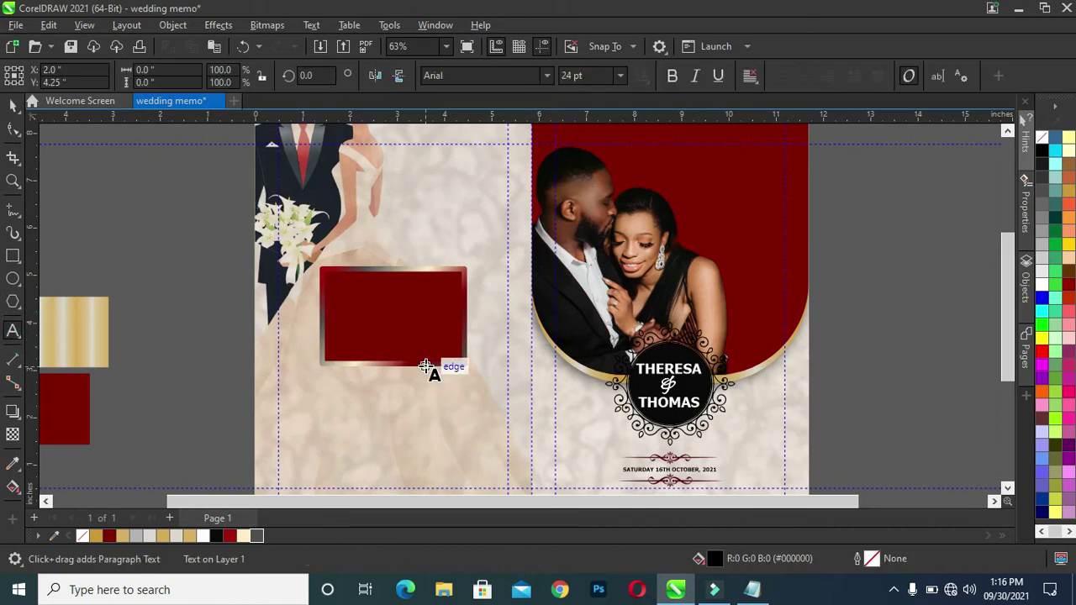
key("ctrl+v")
left_click(18, 103)
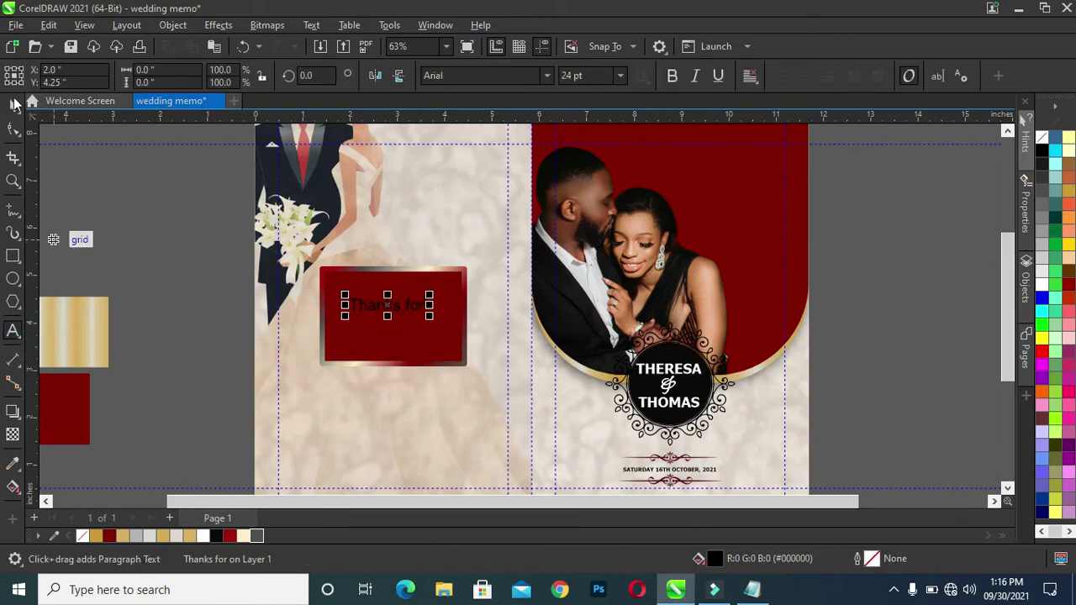
left_click(243, 535)
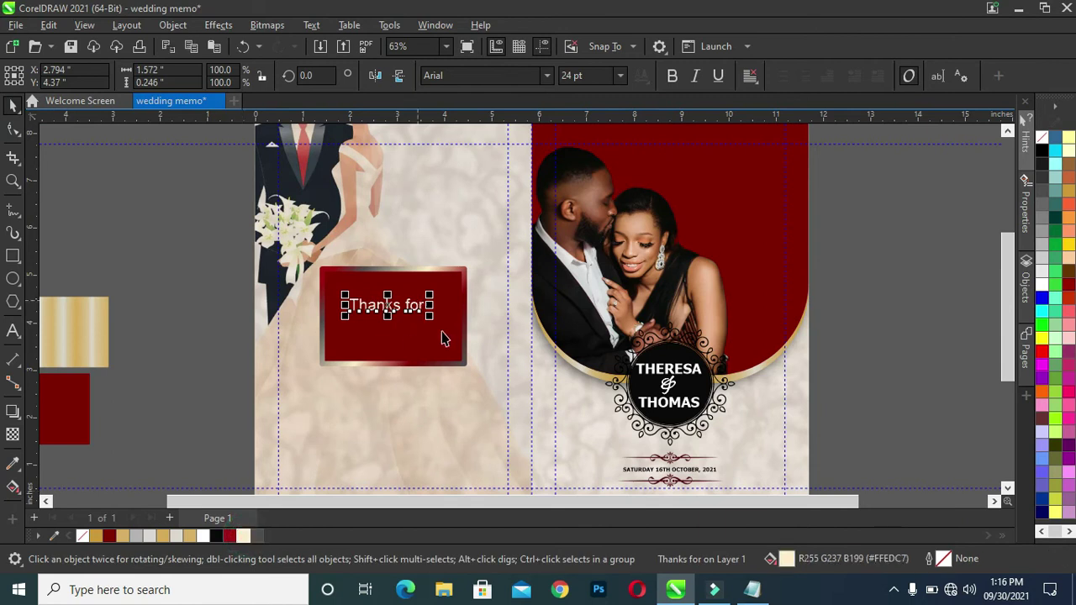
left_click_drag(431, 319, 452, 322)
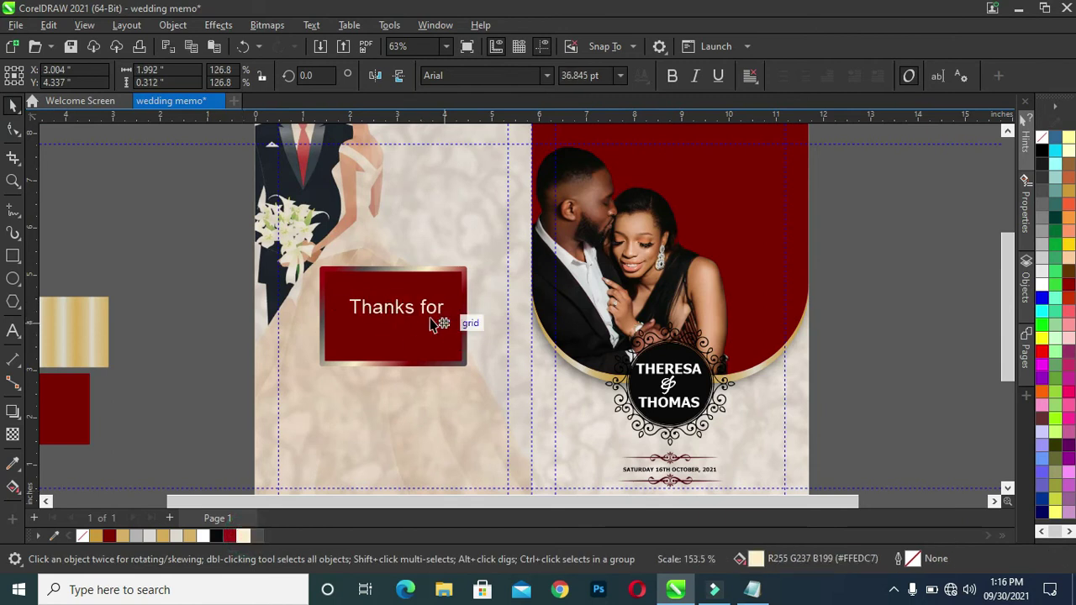
left_click(546, 75)
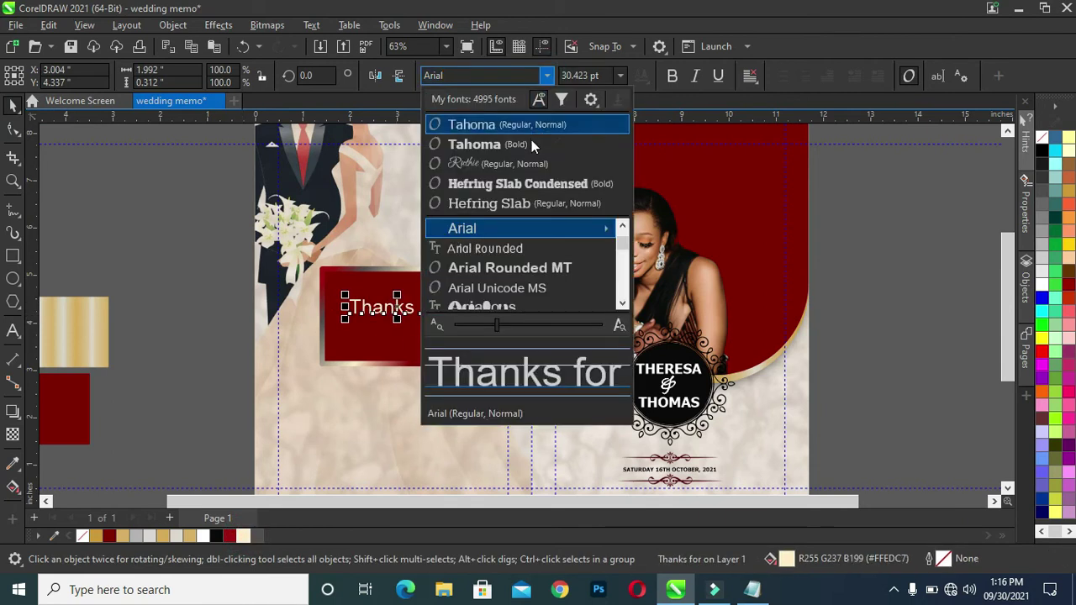
left_click(530, 144)
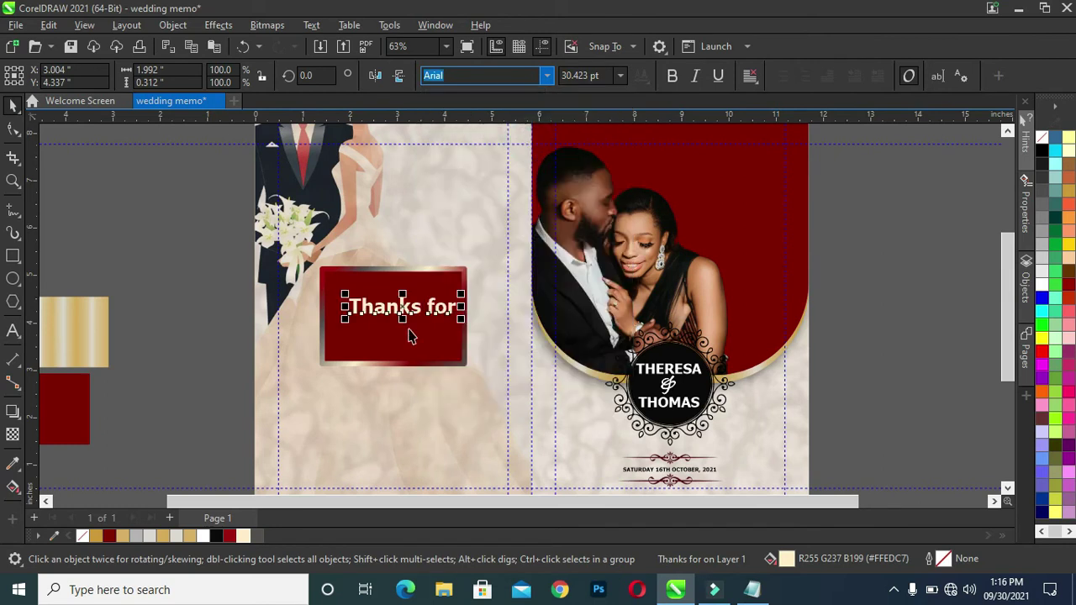
Centre 'Thanks for' horizontally on the red panel
left_click_drag(402, 307, 384, 300)
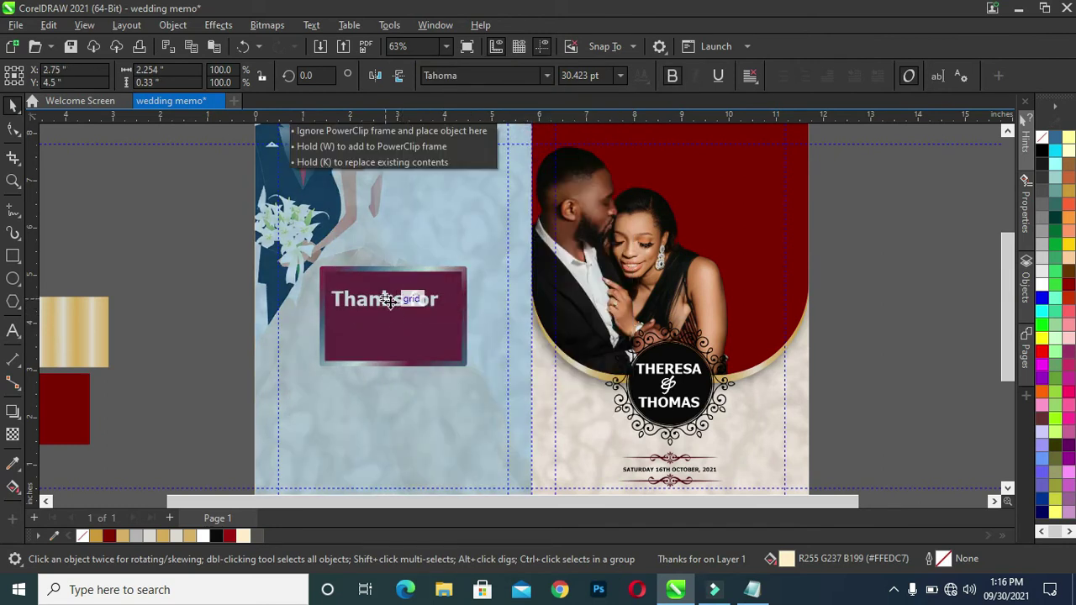
left_click_drag(147, 243, 495, 409)
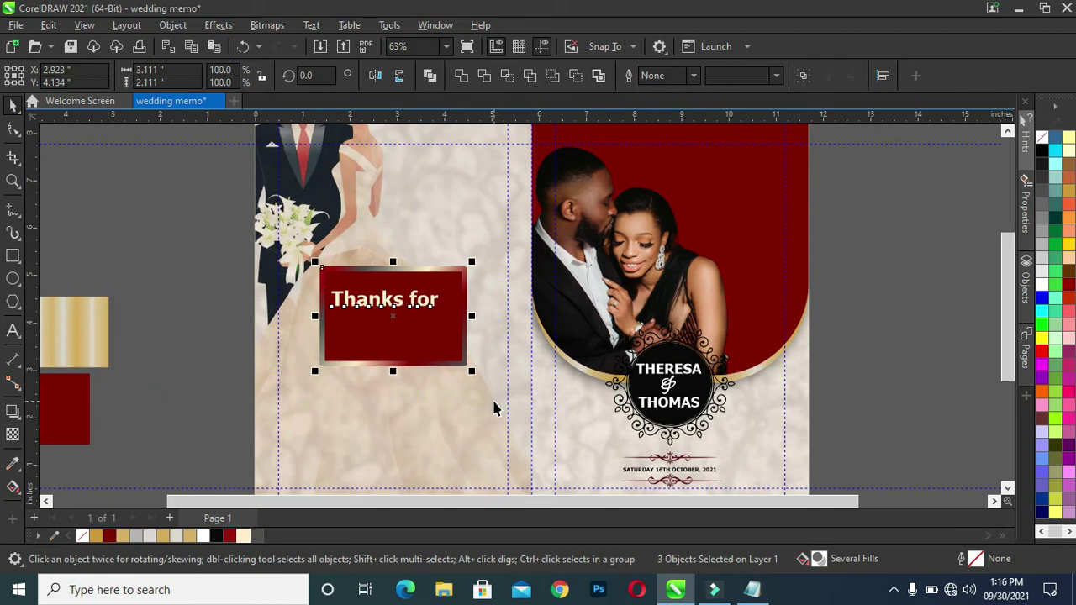
key("c")
left_click(182, 301)
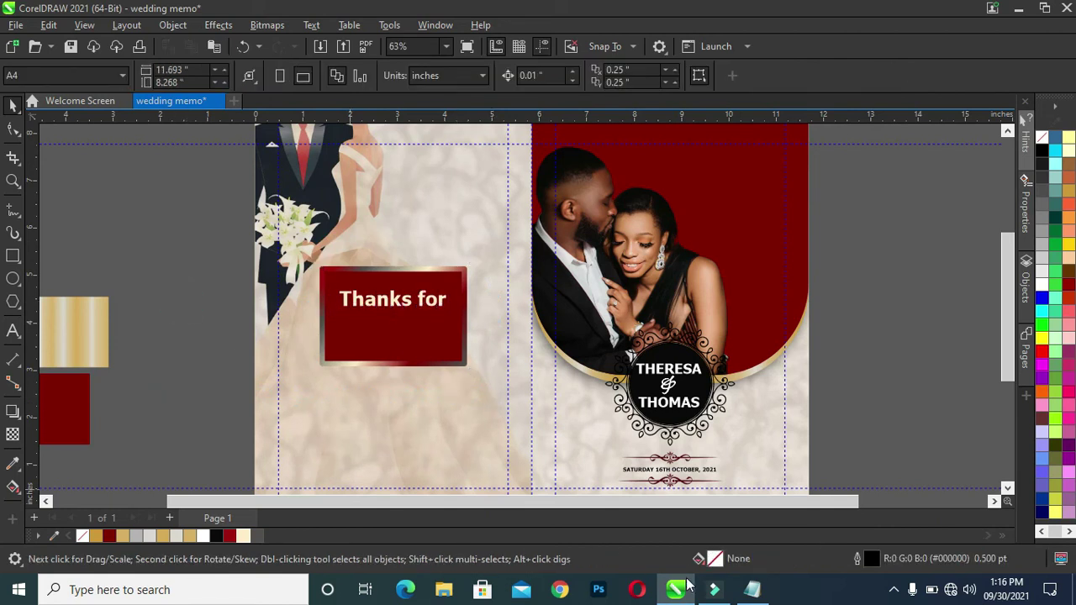
left_click(752, 589)
Duplicate the heading one line lower and change its text to 'Coming!'
left_click_drag(321, 276, 270, 280)
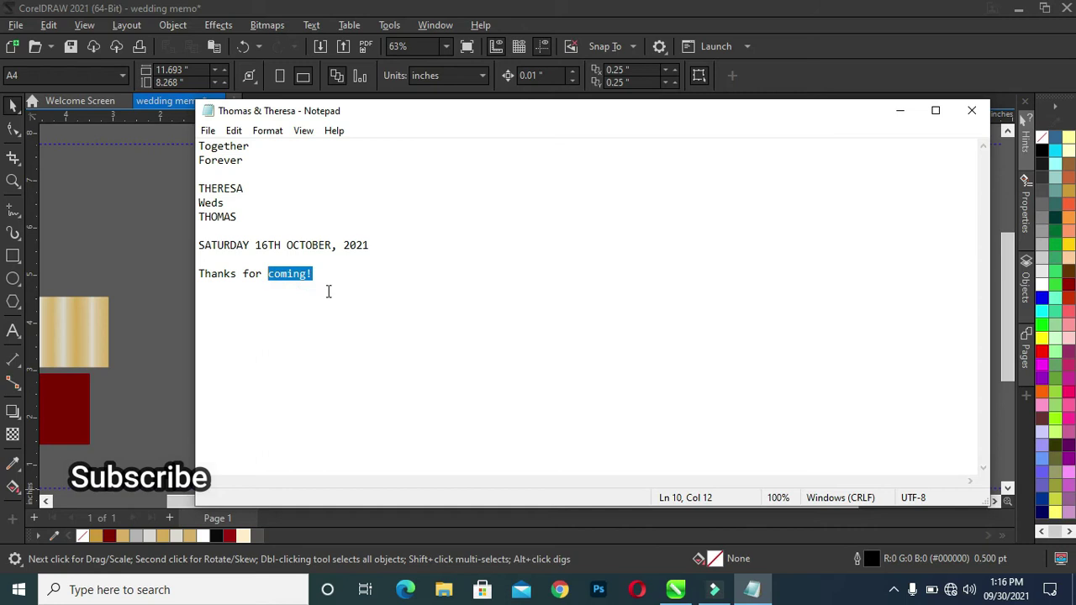
left_click(678, 589)
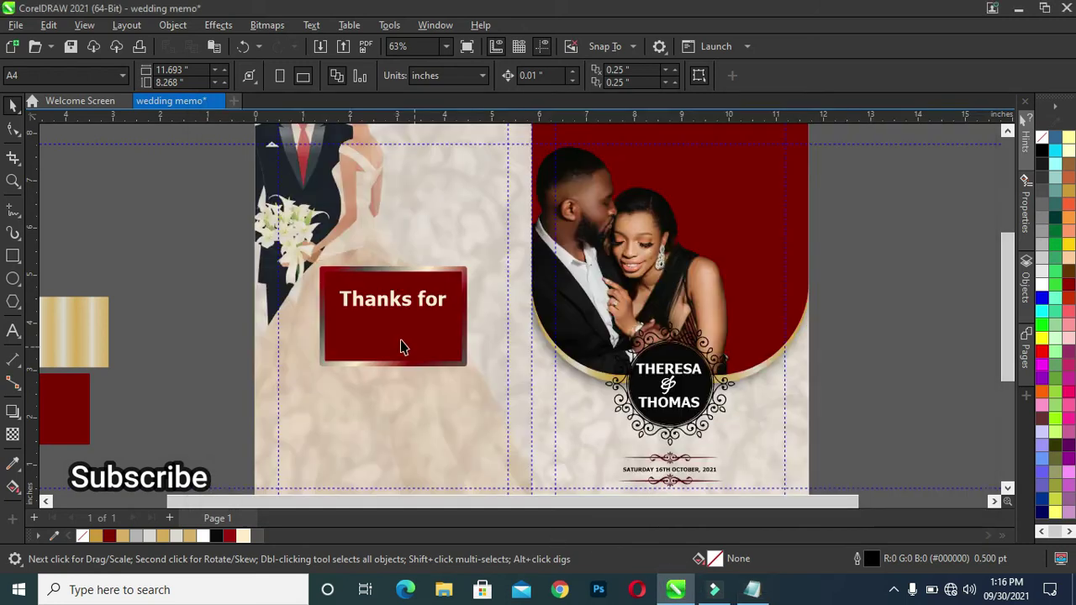
left_click_drag(389, 308, 389, 326)
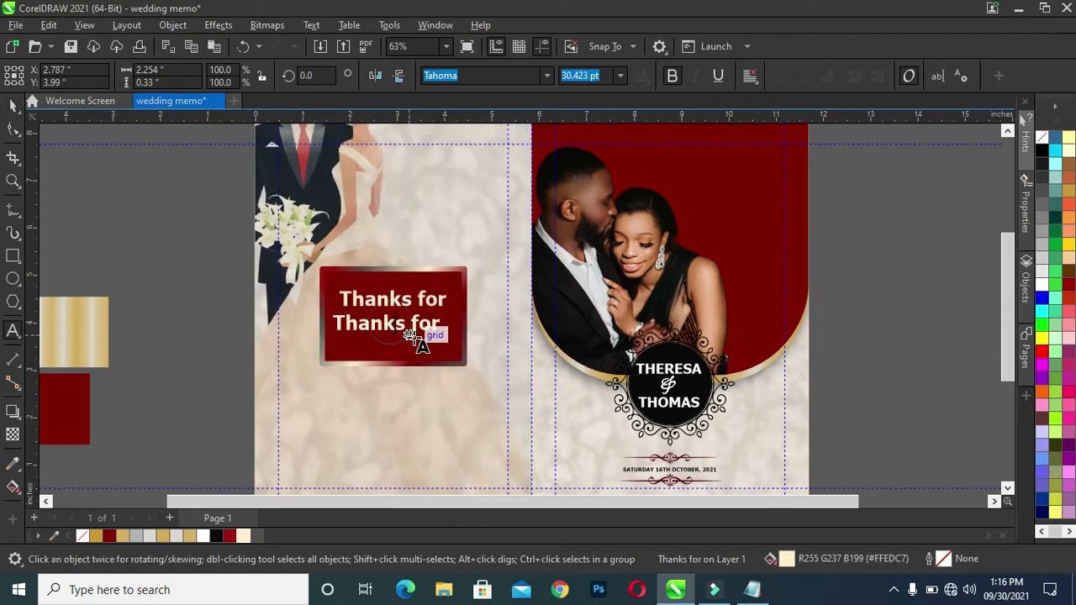
triple_click(410, 334)
type("Coming!")
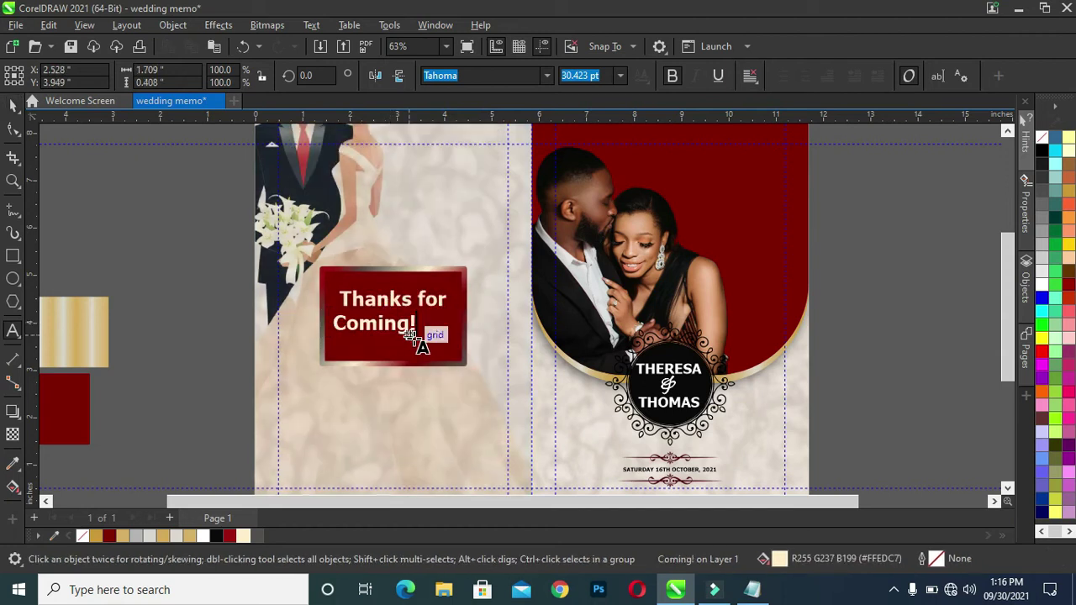
Centre 'Coming!' horizontally on the red panel just beneath 'Thanks for'
left_click(12, 105)
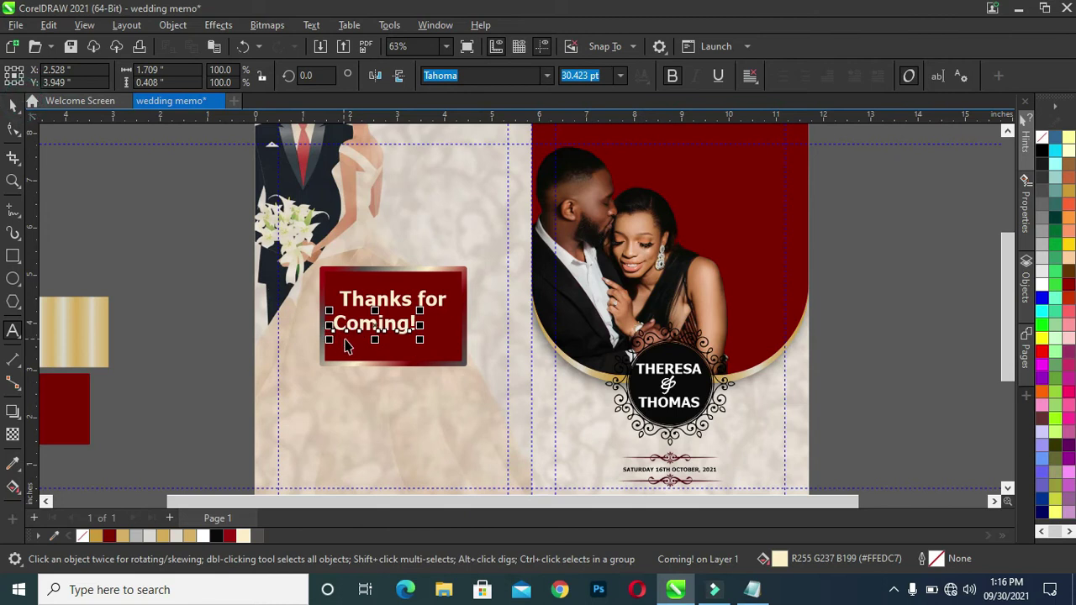
left_click_drag(375, 325, 385, 335)
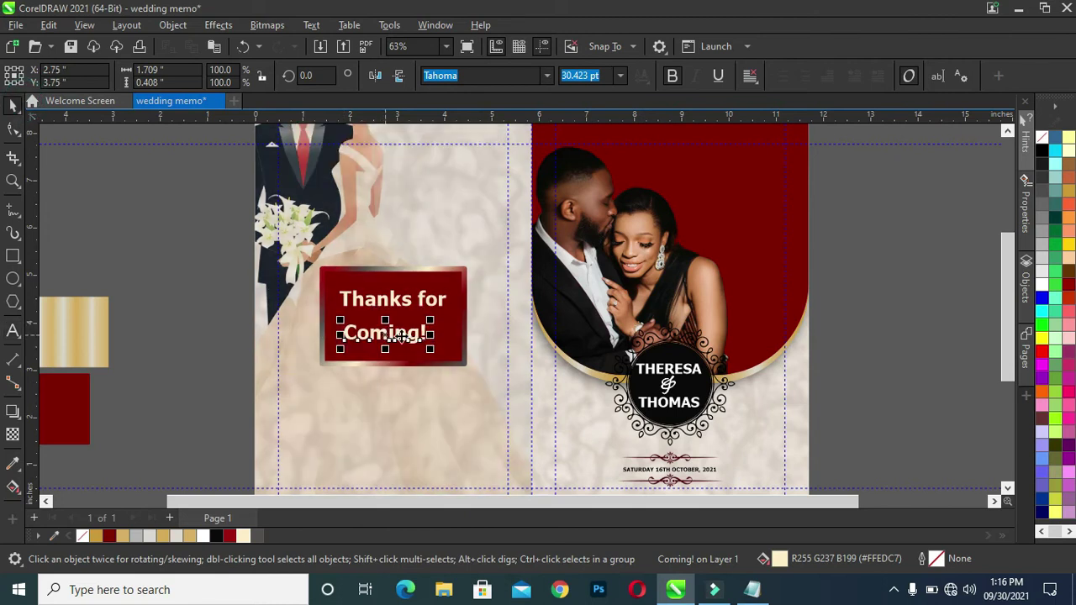
left_click(450, 347, "shift")
key("c")
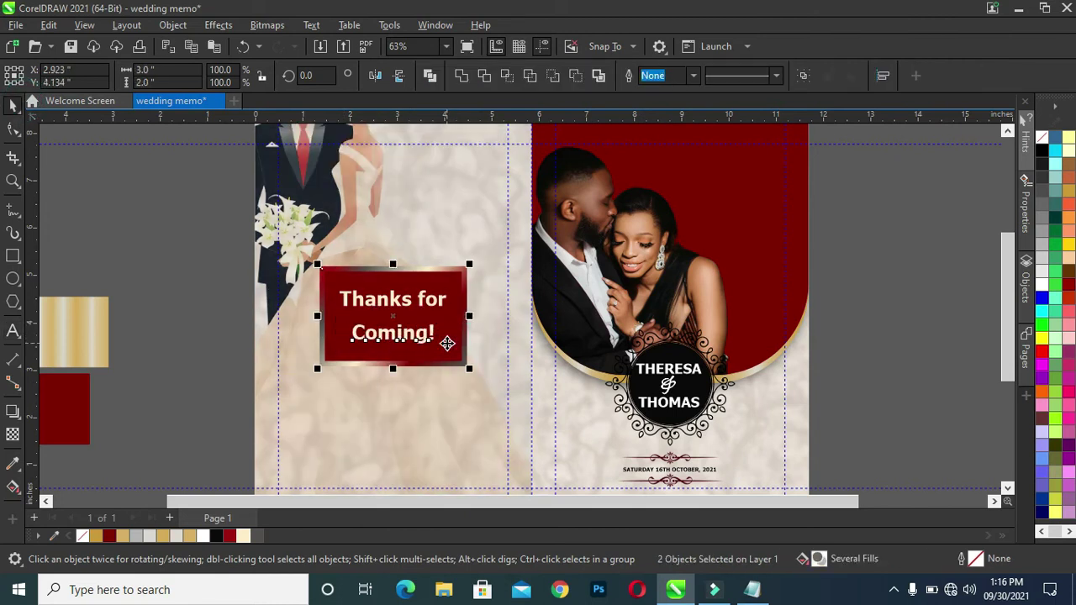
left_click(240, 288)
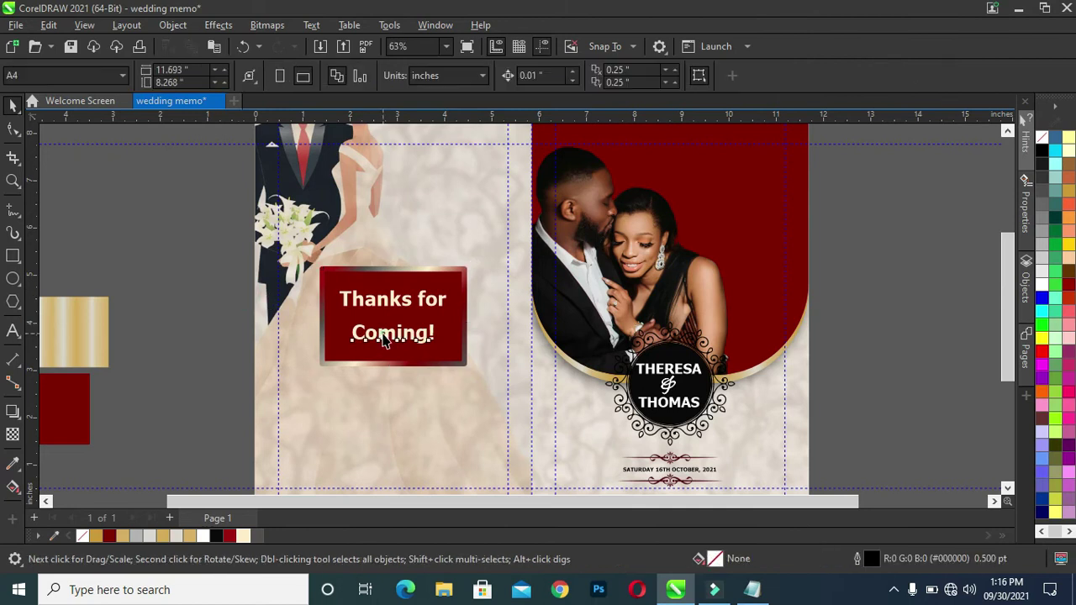
left_click(386, 337)
left_click_drag(389, 340, 403, 307)
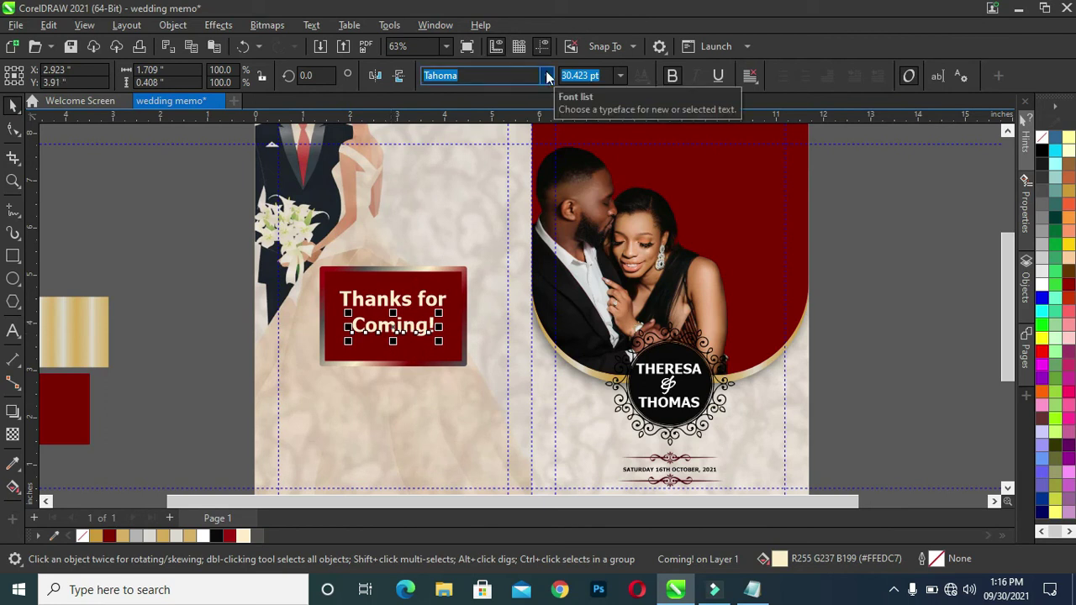
Set 'Coming!' in the Ruthie script font and enlarge it
left_click(546, 75)
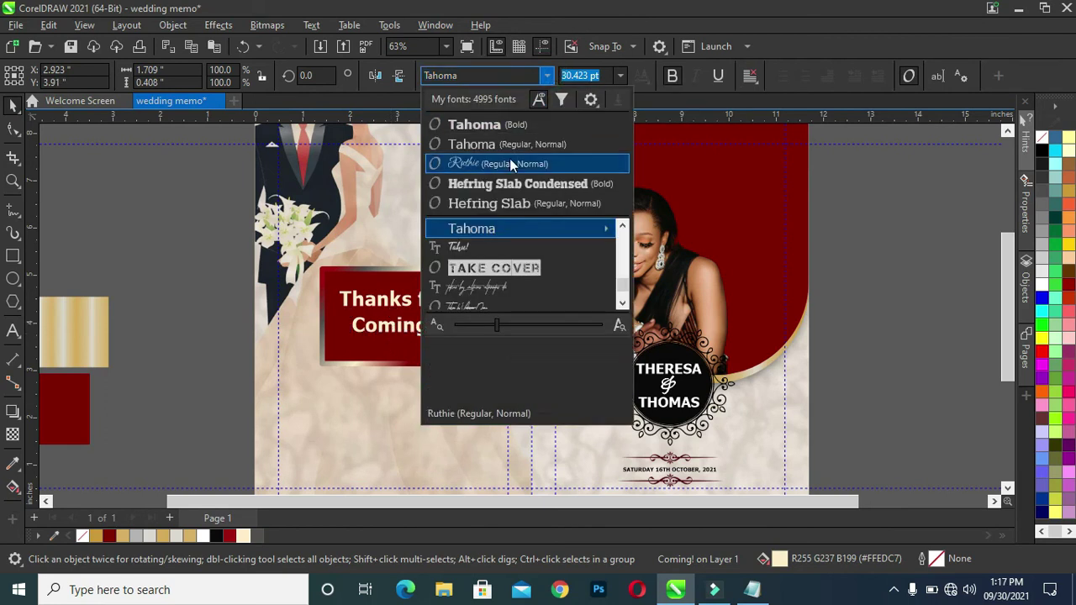
left_click(510, 163)
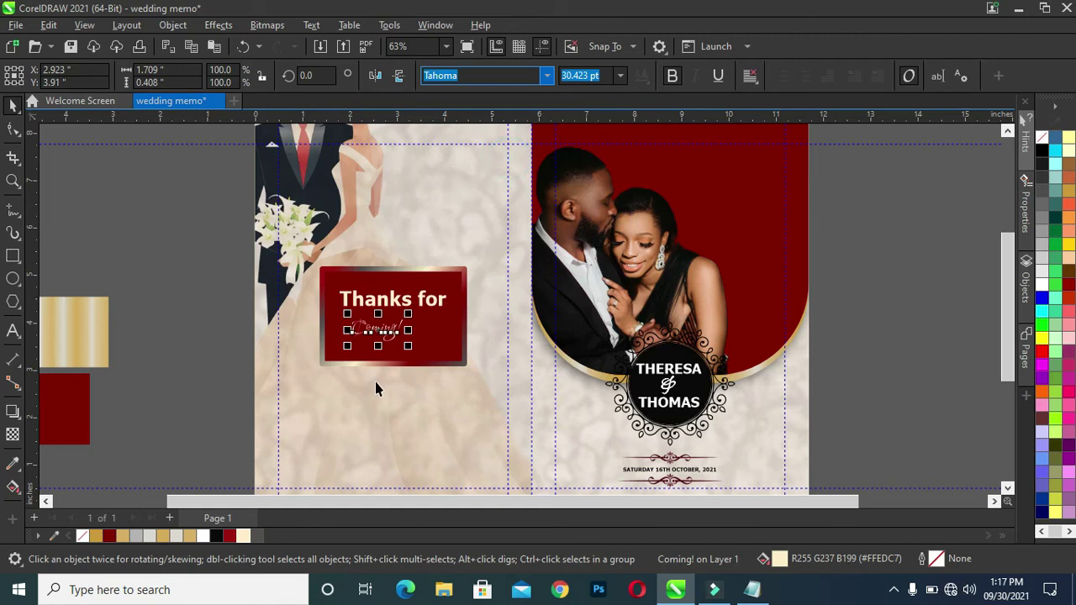
left_click_drag(409, 314, 433, 301)
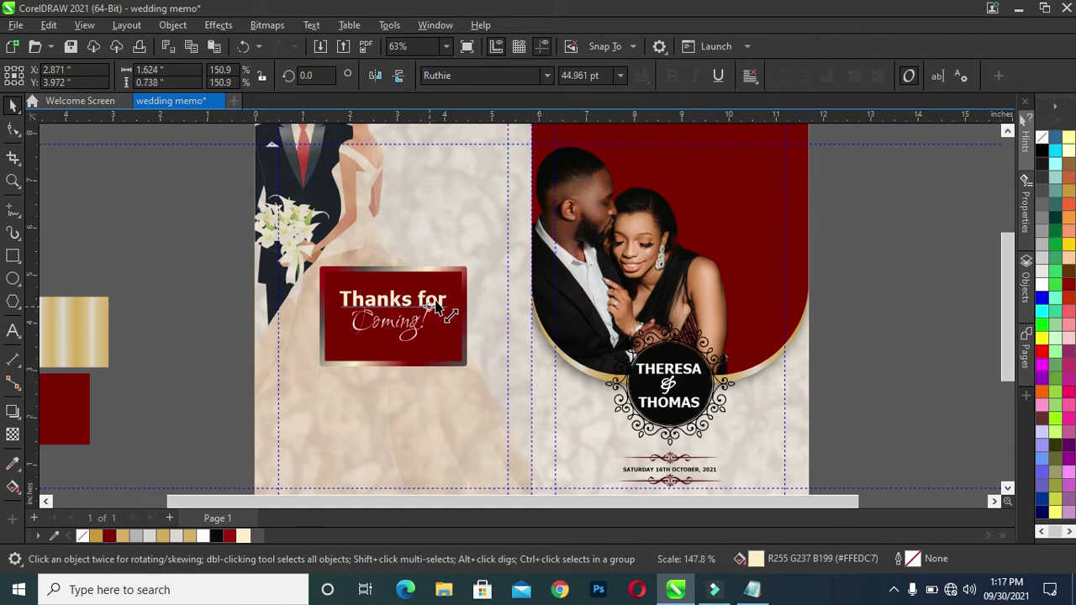
left_click_drag(434, 345, 454, 362)
Scale 'Coming!' up further to about 61.33 pt beneath 'Thanks for'
left_click(328, 360, "shift")
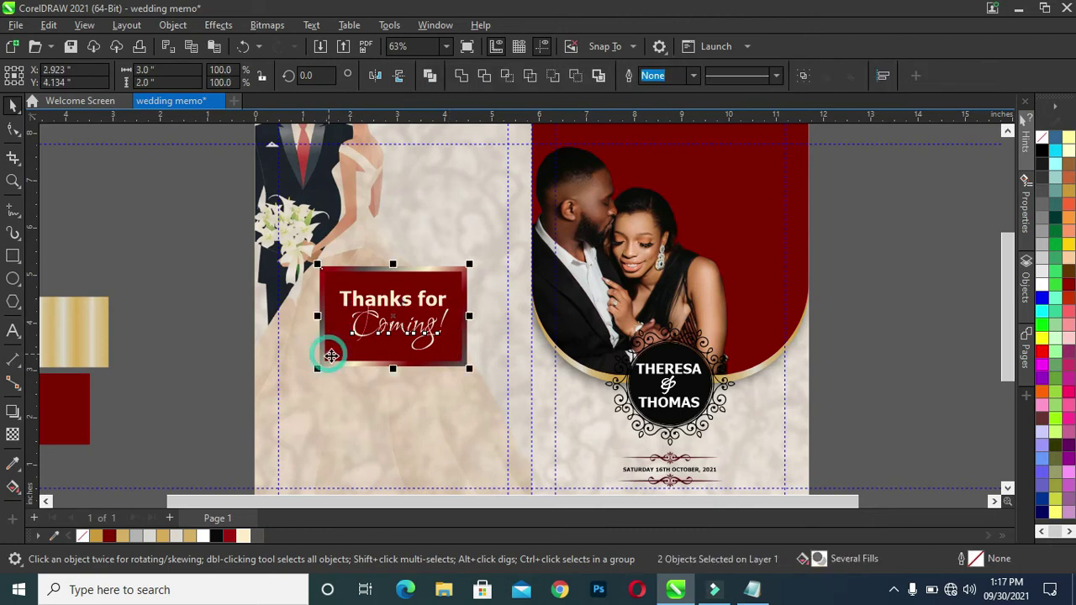
left_click(101, 206)
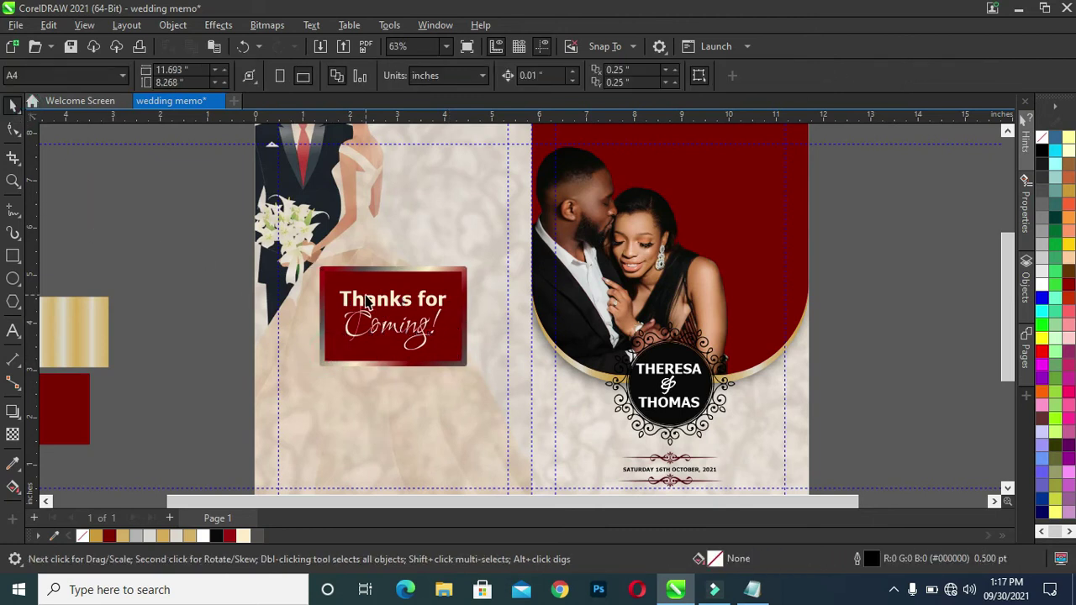
left_click(422, 332)
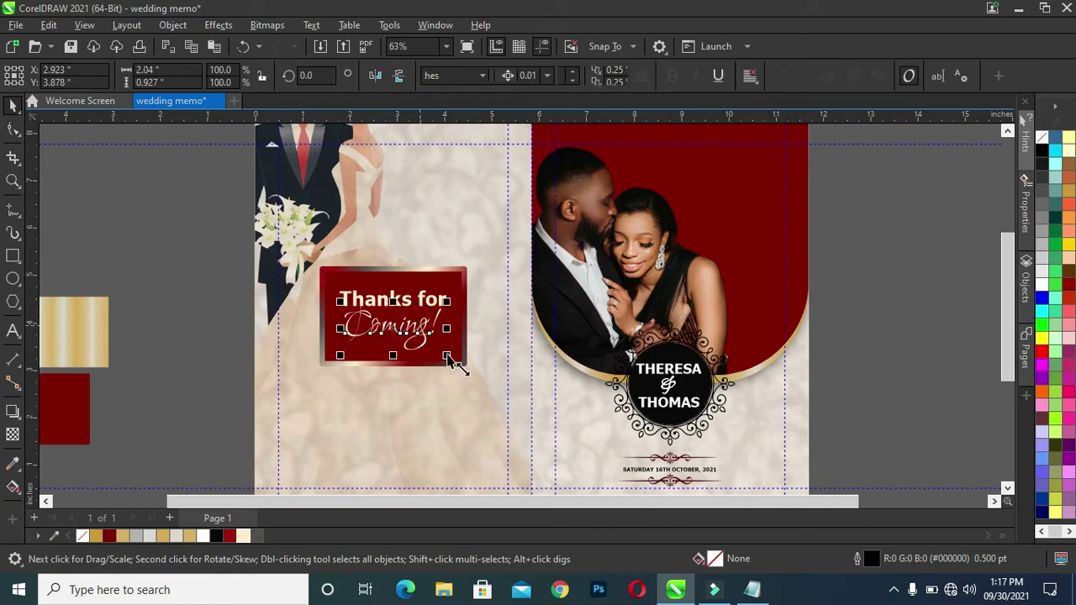
left_click_drag(448, 358, 451, 361)
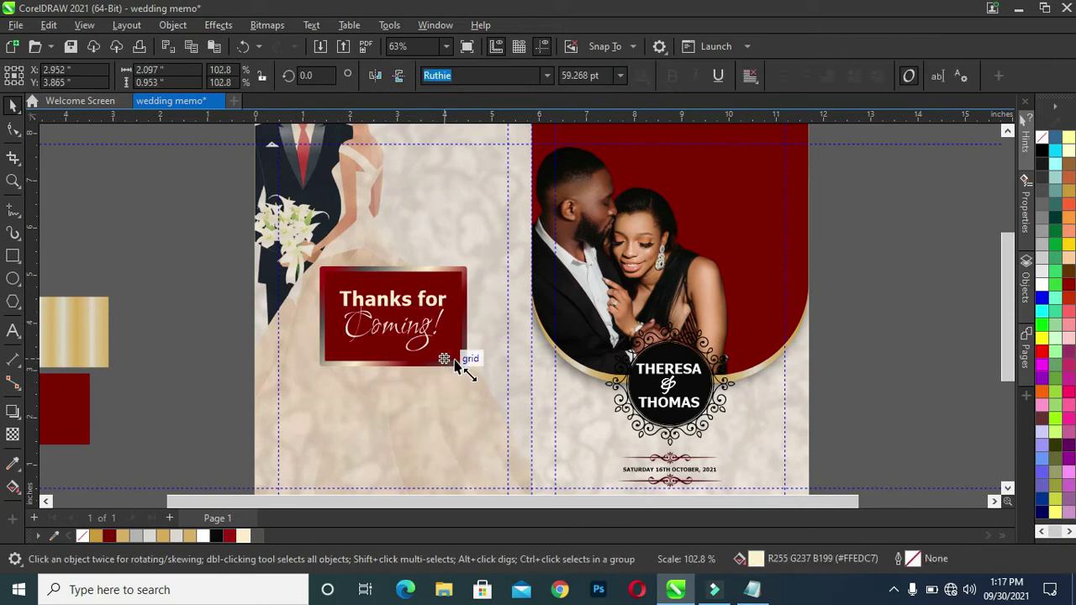
left_click_drag(454, 361, 461, 378)
scroll(455, 361, "up", 1)
scroll(455, 360, "up", 1)
scroll(459, 274, "down", 1)
scroll(458, 269, "down", 1)
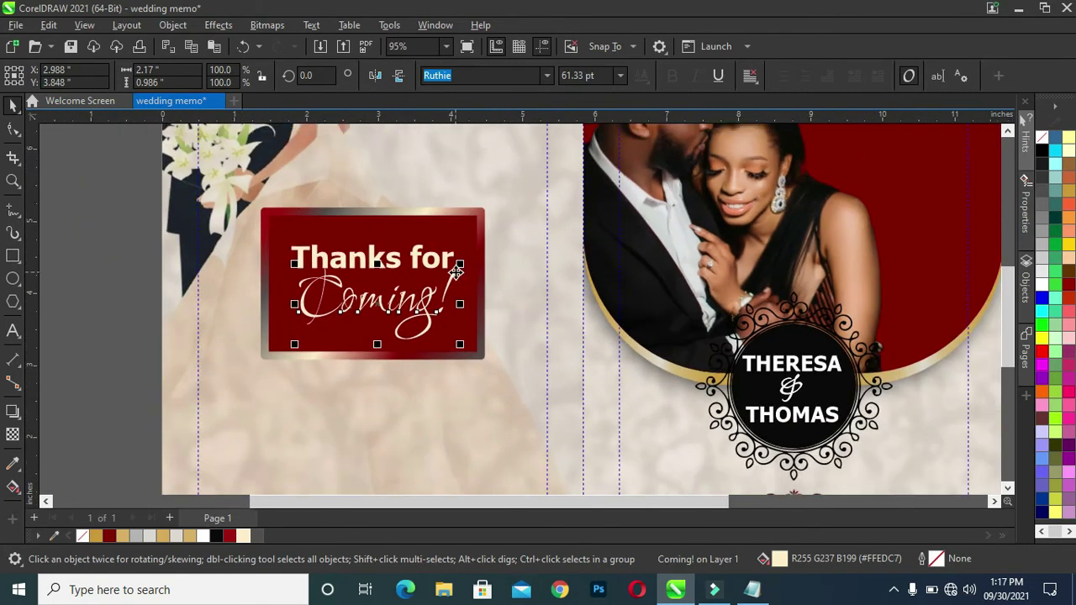
left_click(281, 224, "shift")
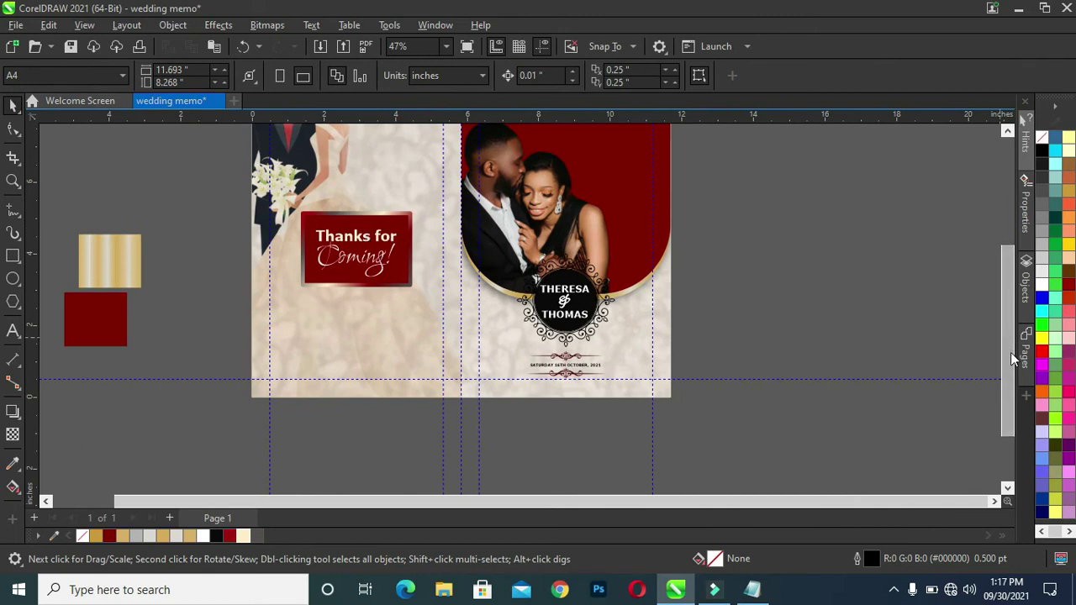
Import the couple photo and place it beside the page
left_click_drag(1010, 352, 1006, 317)
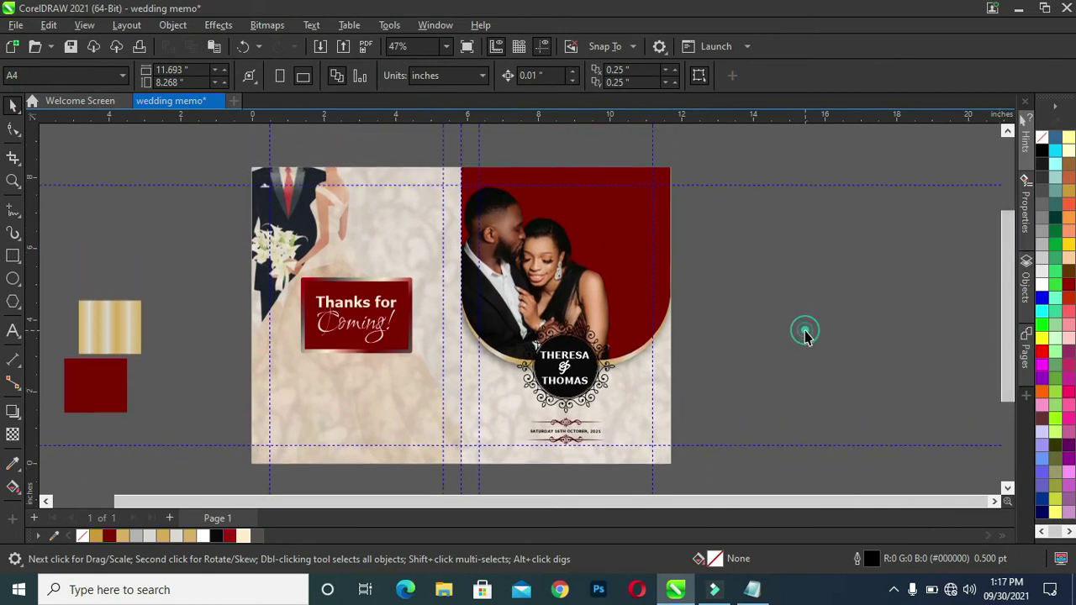
left_click(554, 285)
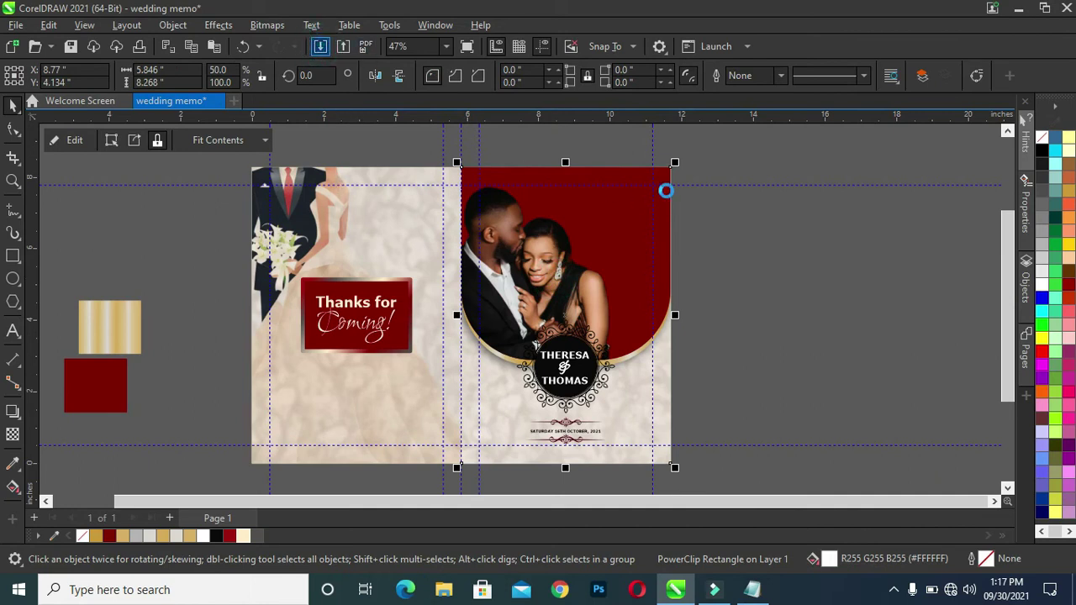
key("ctrl+i")
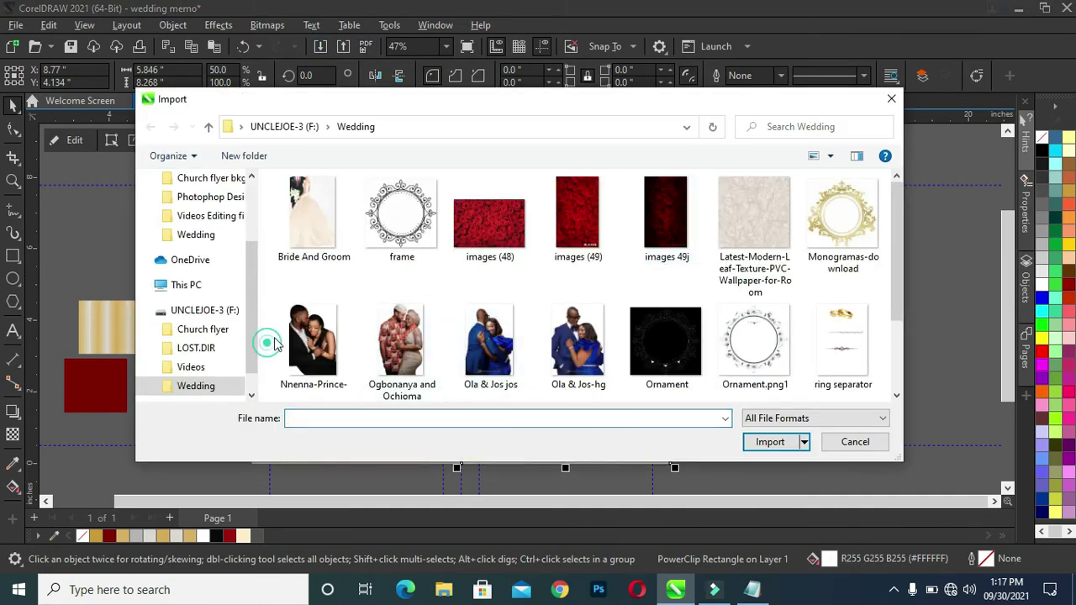
left_click(311, 340)
left_click(768, 442)
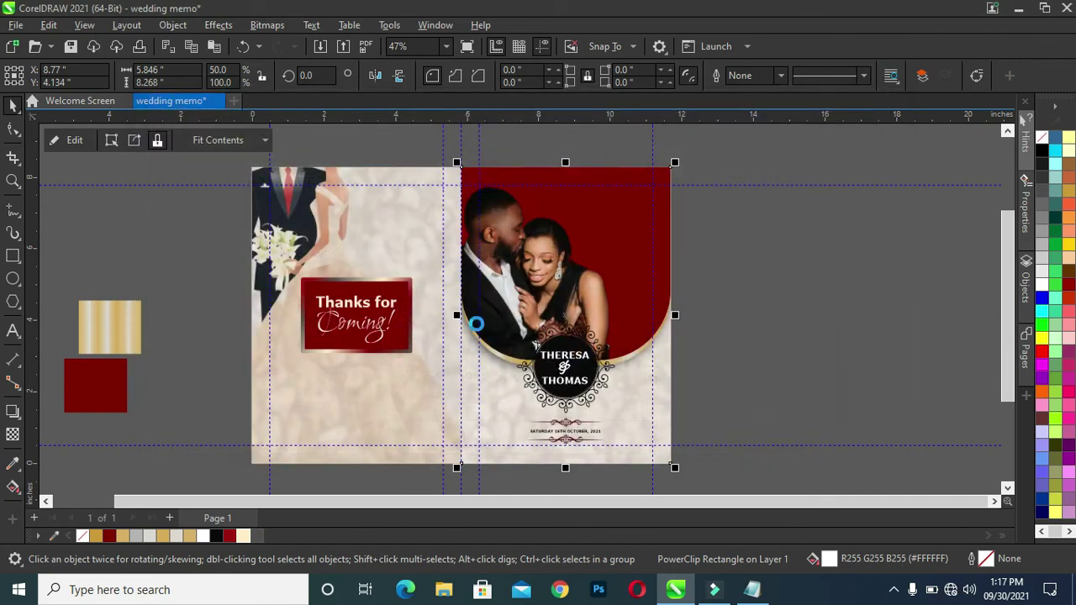
left_click_drag(703, 208, 790, 317)
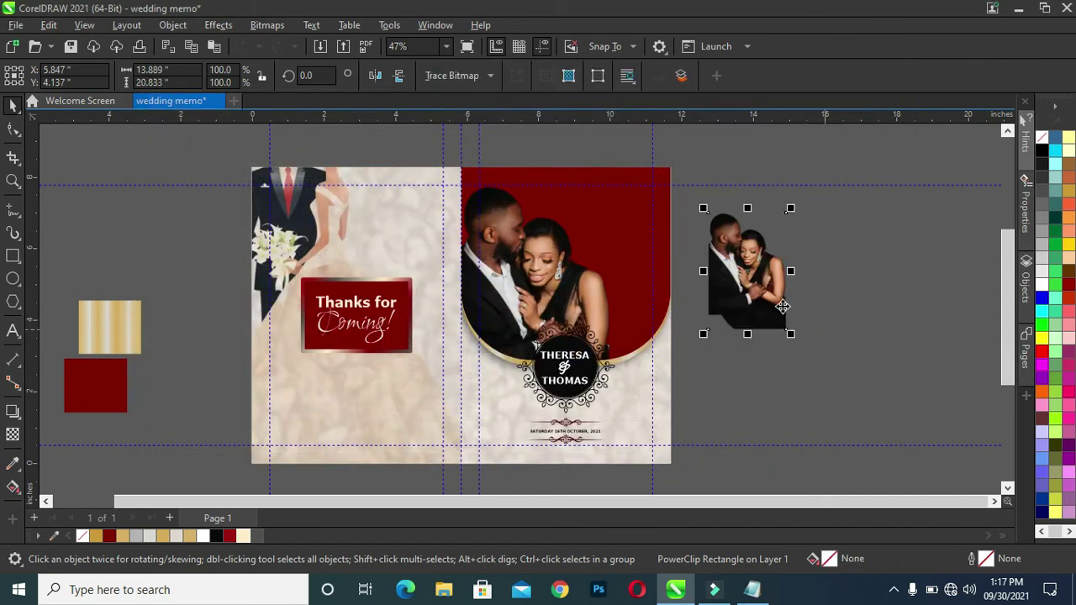
Give the photo a gradient transparency fading its left edge
scroll(733, 267, "up", 2)
left_click(734, 268)
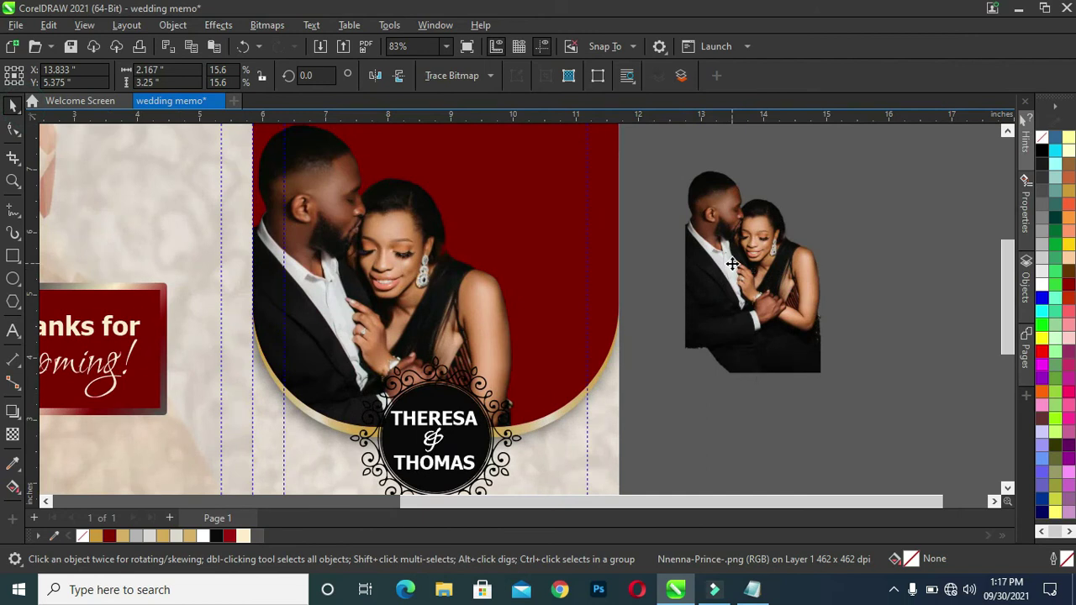
left_click(13, 434)
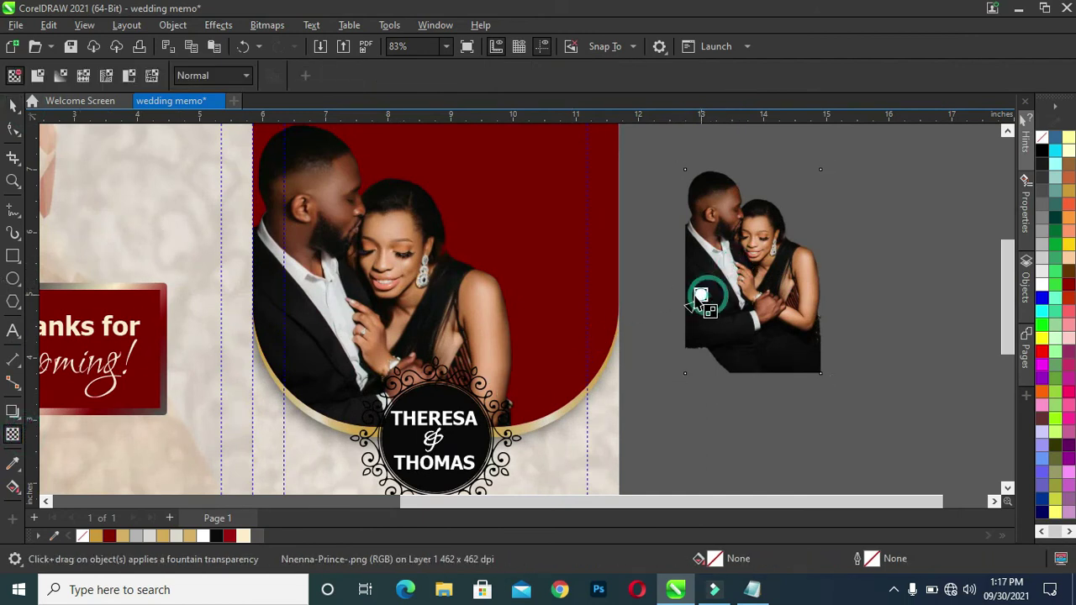
left_click_drag(686, 294, 700, 294)
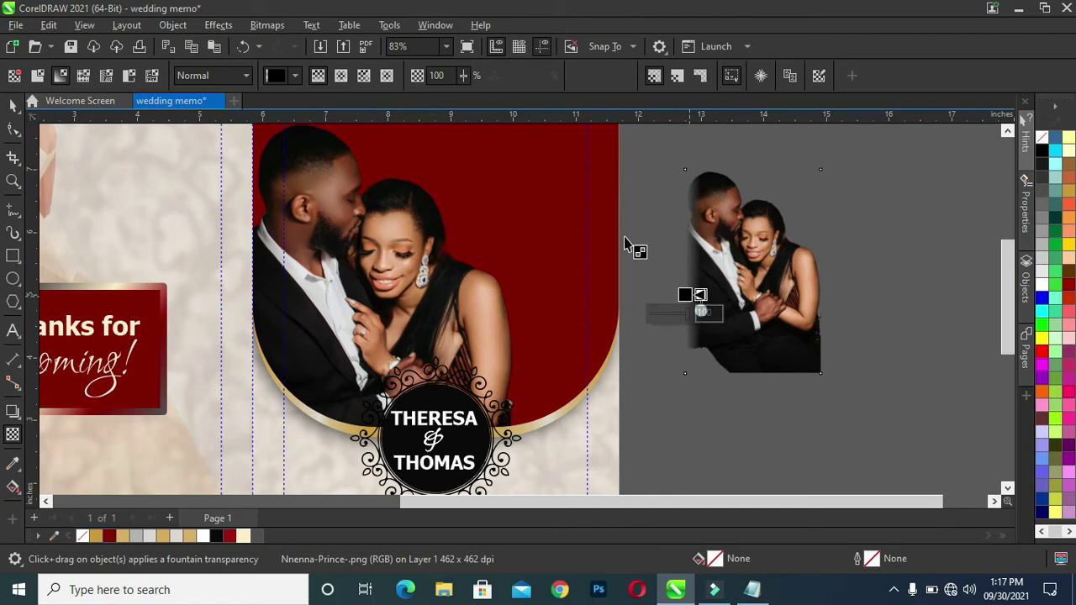
Convert the faded photo to a 300 dpi bitmap
left_click(14, 105)
left_click(268, 24)
left_click(285, 43)
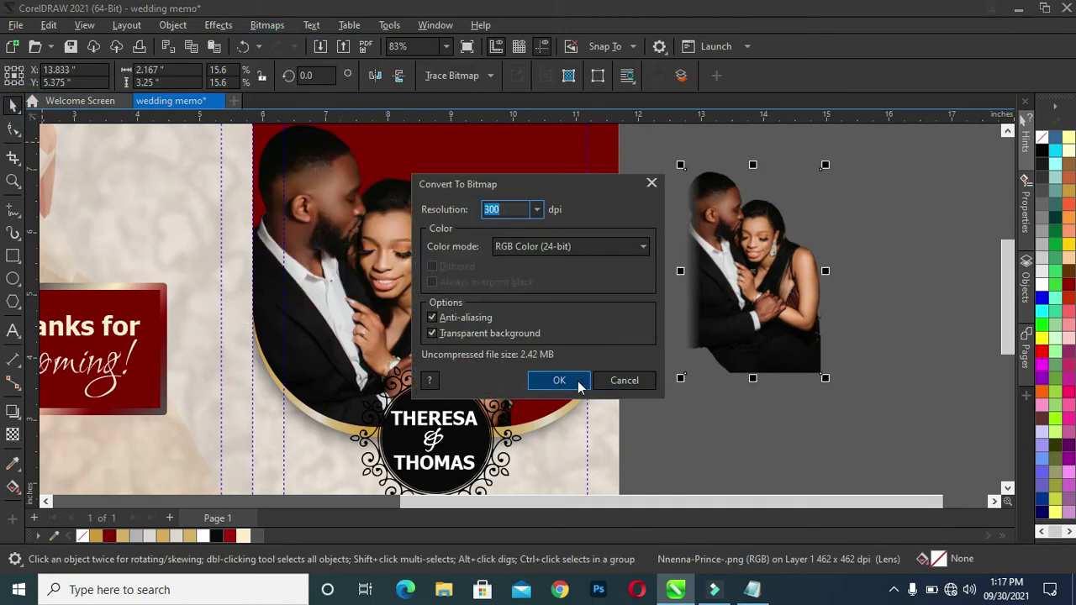
left_click(580, 382)
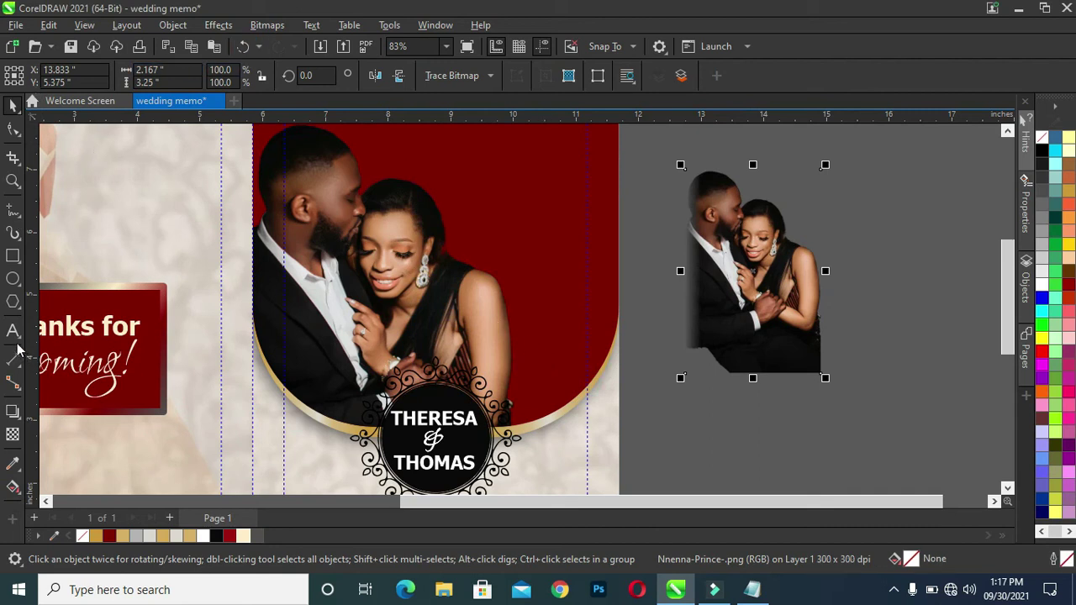
Add a top-to-bottom fountain transparency so the photo fades toward its bottom edge
left_click(13, 434)
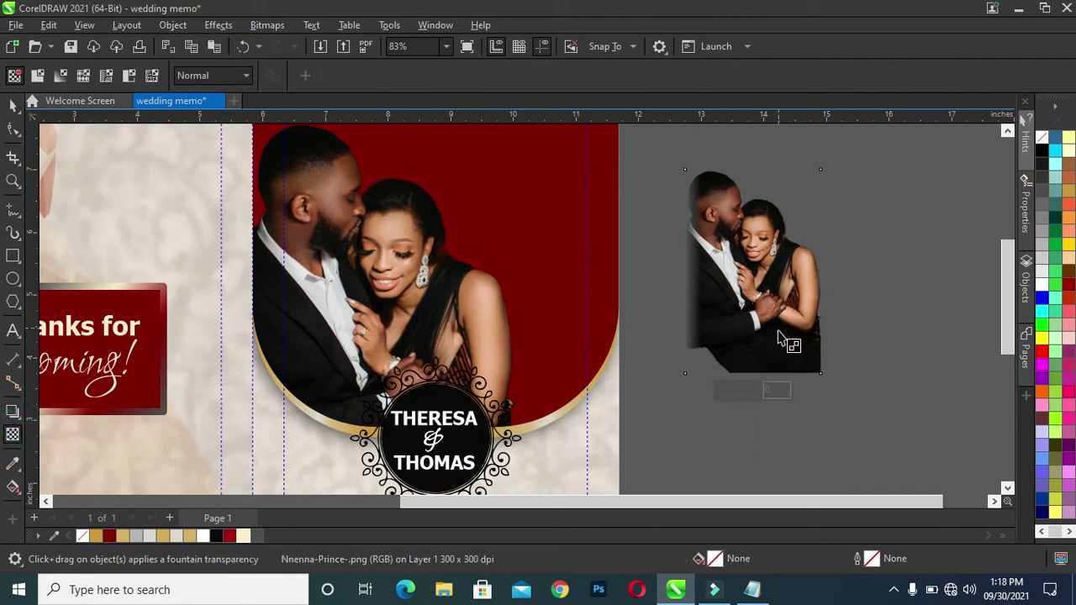
left_click_drag(769, 306, 769, 358)
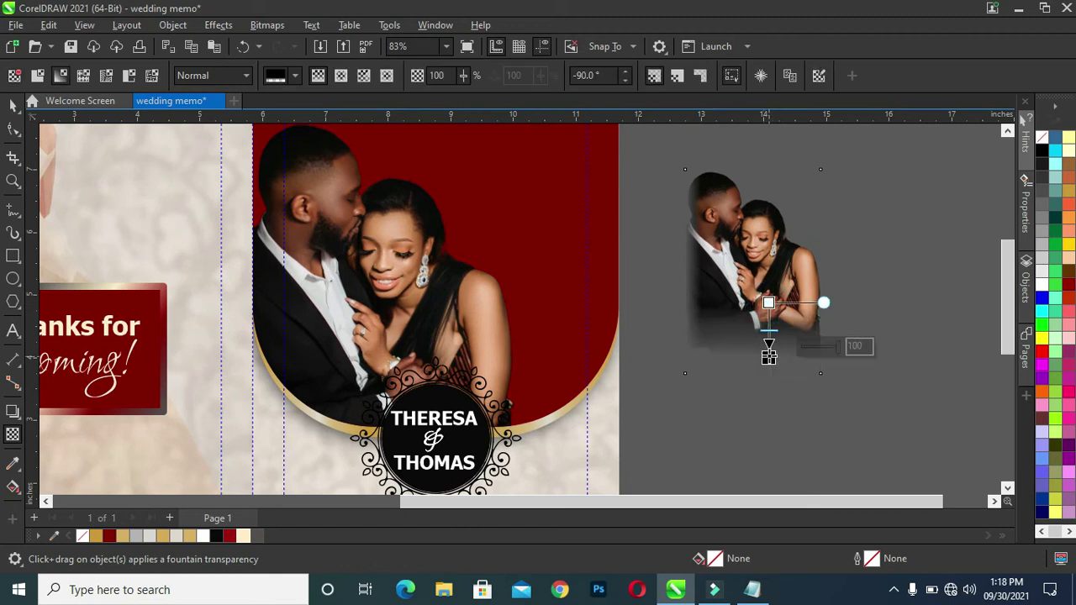
left_click_drag(768, 302, 768, 279)
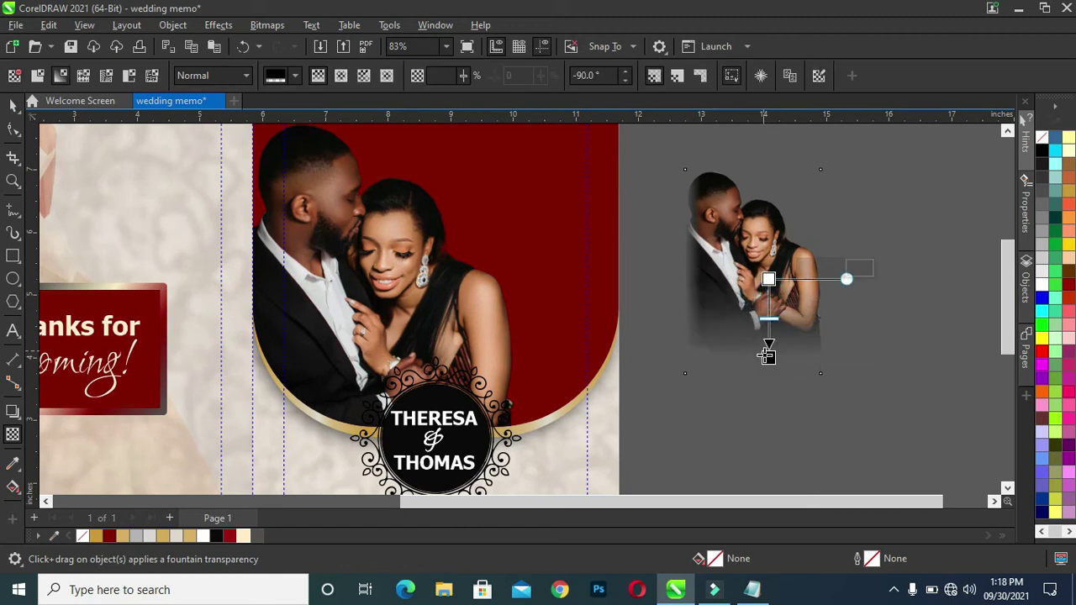
left_click_drag(768, 357, 766, 343)
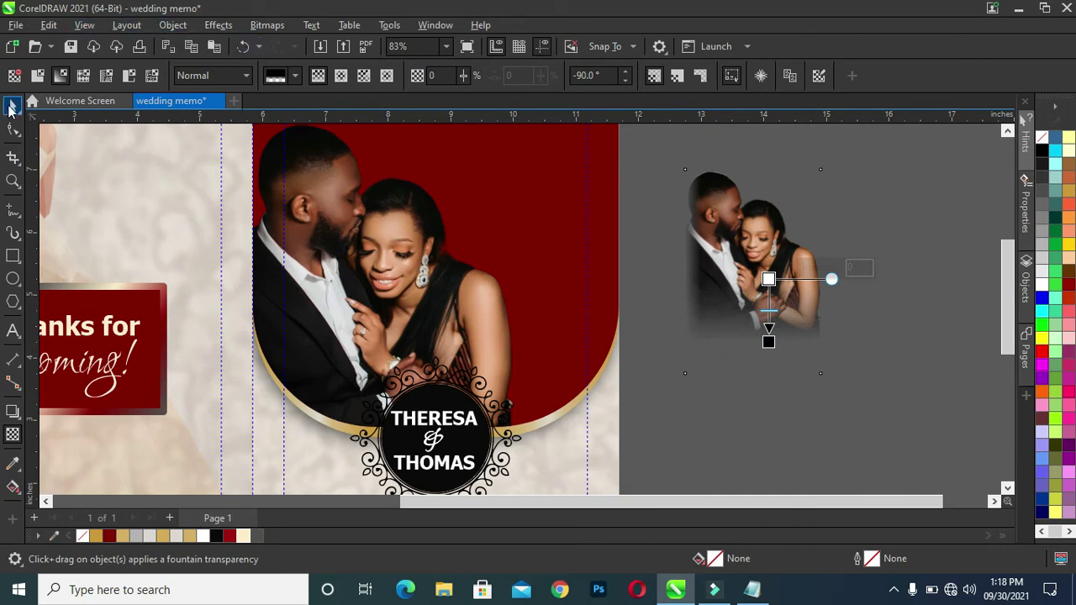
left_click(12, 108)
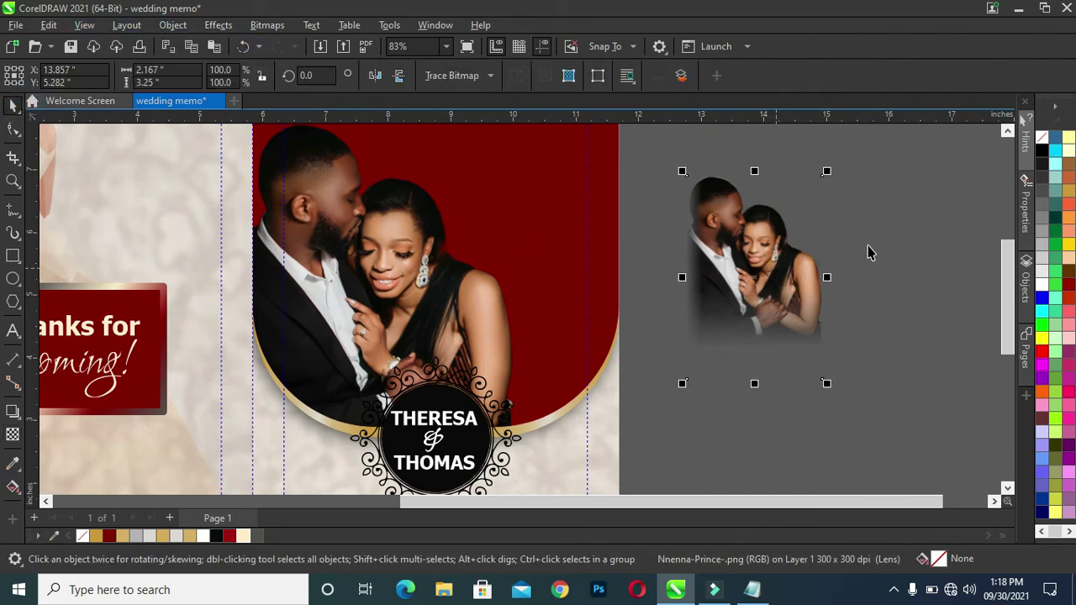
Move the faded photo onto the right panel, scale it to 75.6%, and set it beside the names emblem
scroll(1009, 302, "down", 3)
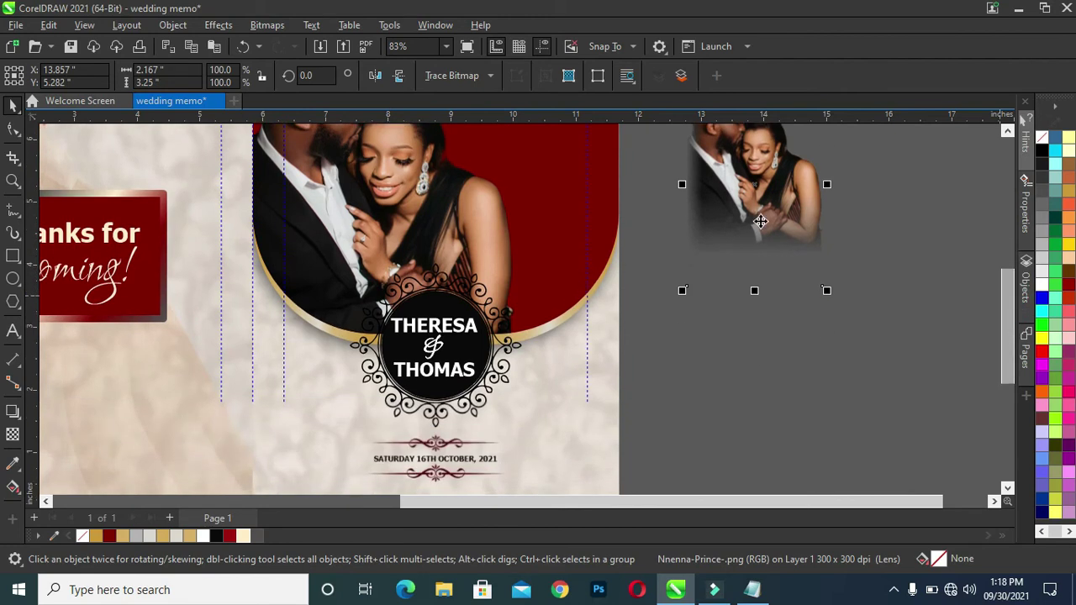
mouse_move(757, 225)
left_mouse_down()
mouse_move(720, 274)
mouse_move(593, 374)
left_mouse_up()
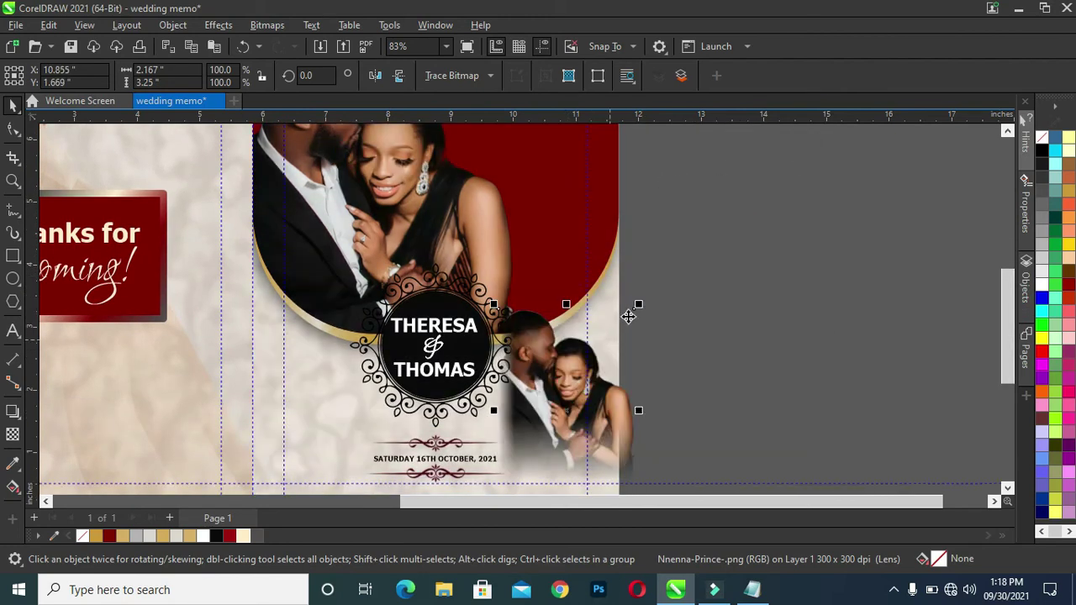
left_click_drag(639, 308, 604, 359)
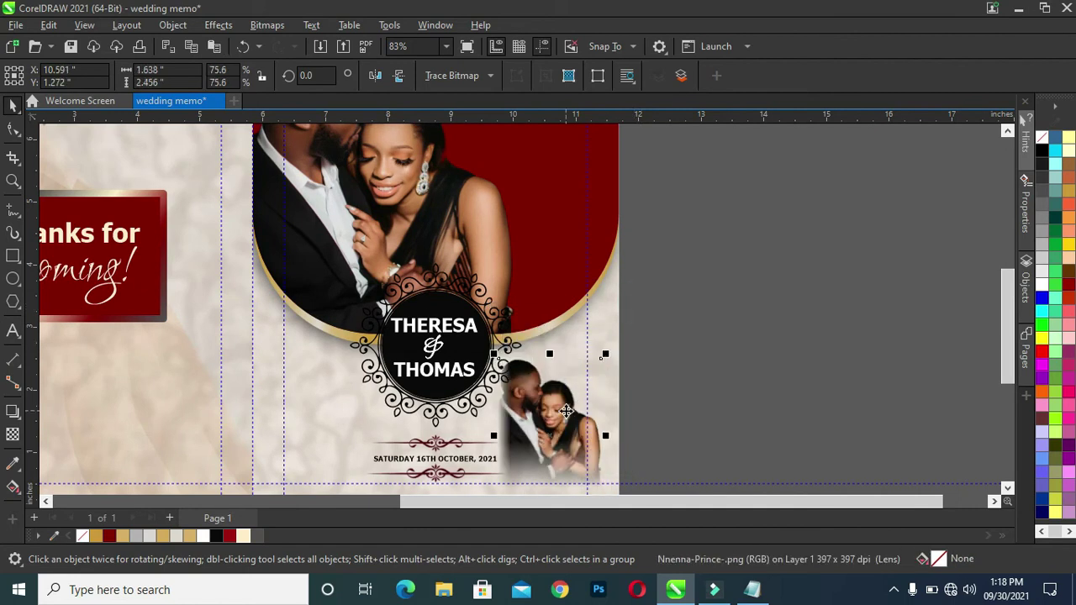
left_click_drag(566, 414, 575, 401)
left_click_drag(1004, 362, 1004, 388)
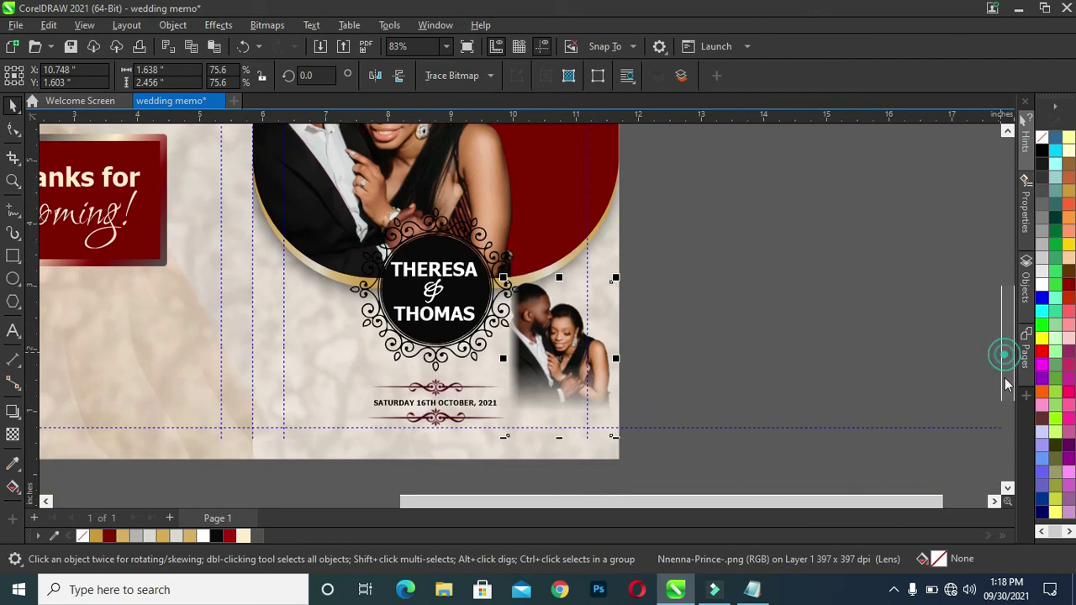
mouse_move(575, 333)
left_mouse_down()
mouse_move(586, 346)
mouse_move(582, 337)
left_mouse_up()
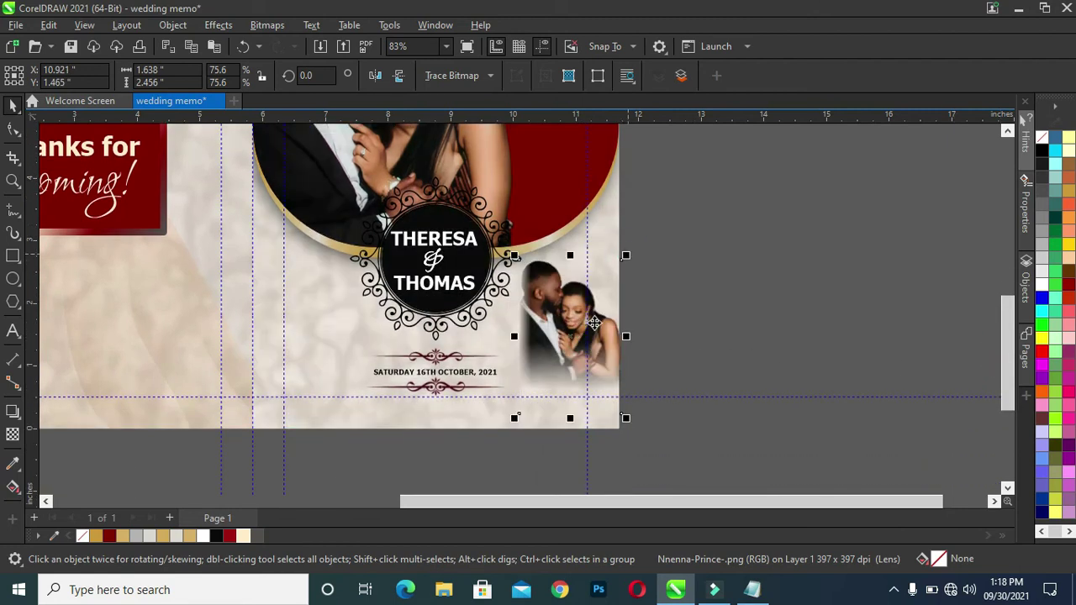
left_click(587, 333)
left_click(559, 336)
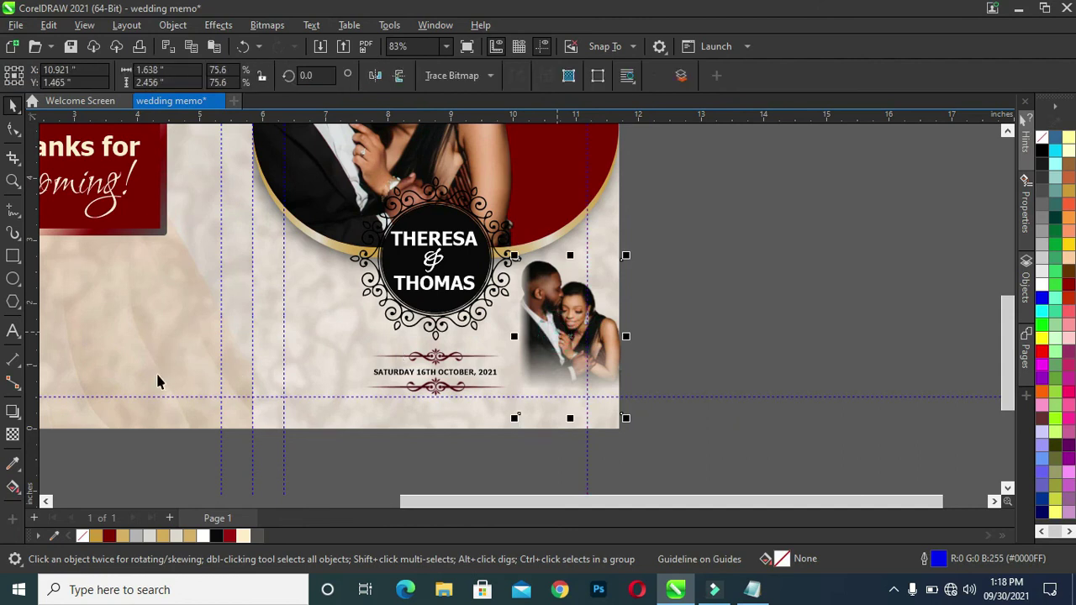
Make the small photo uniformly very transparent and flatten it into a 300 dpi bitmap
left_click(12, 434)
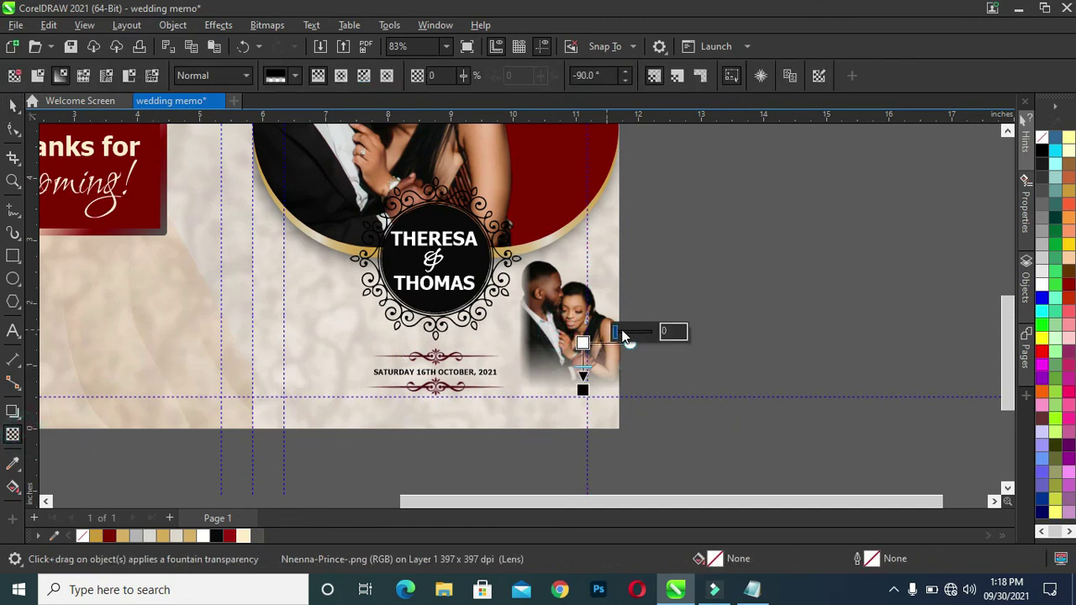
left_click_drag(616, 336, 630, 332)
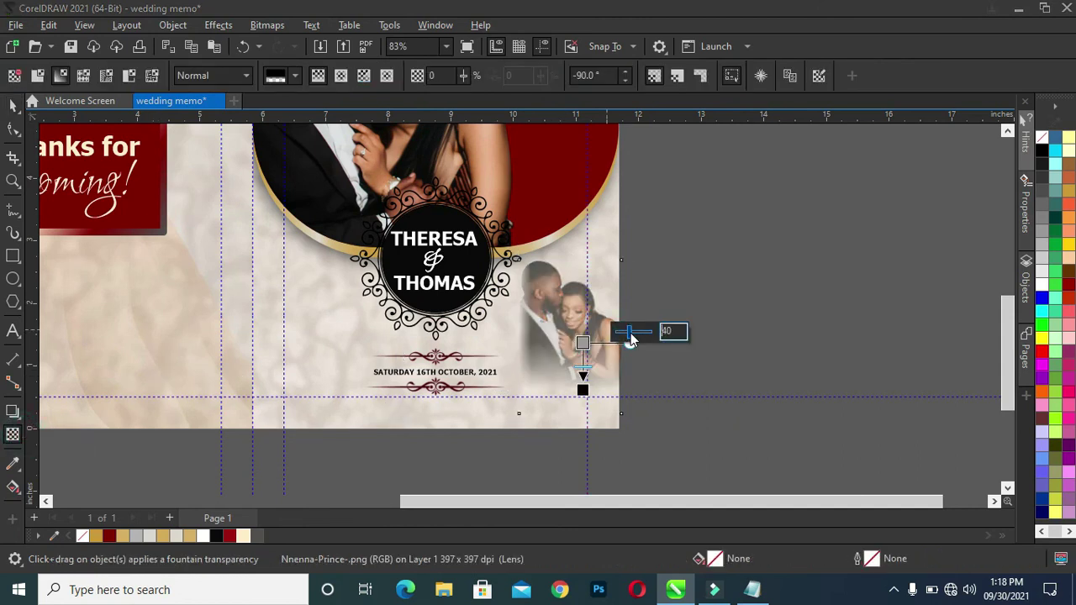
left_click(37, 75)
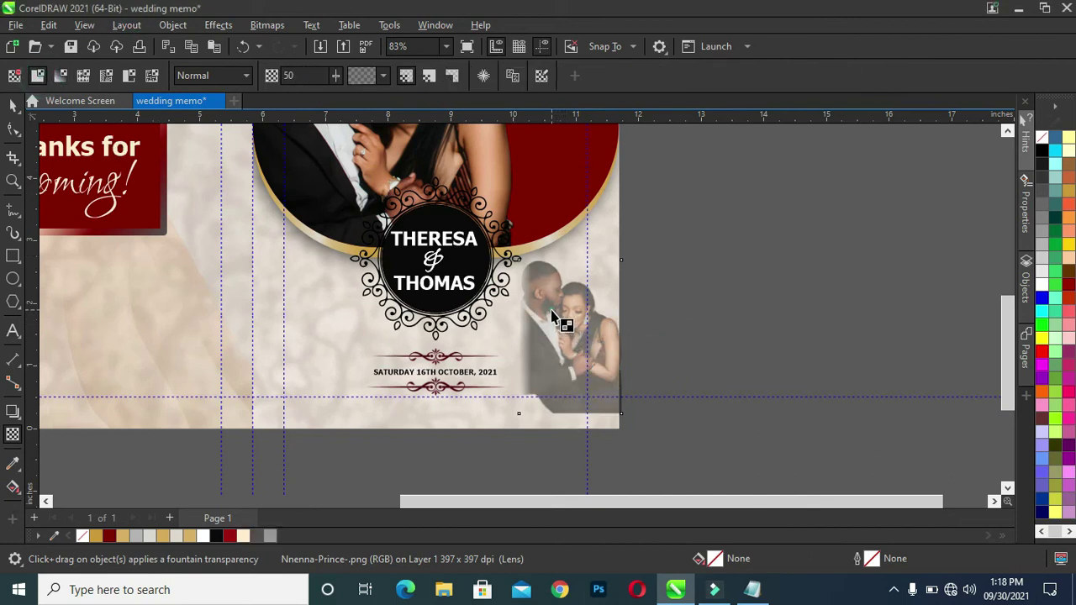
left_click_drag(555, 432, 571, 432)
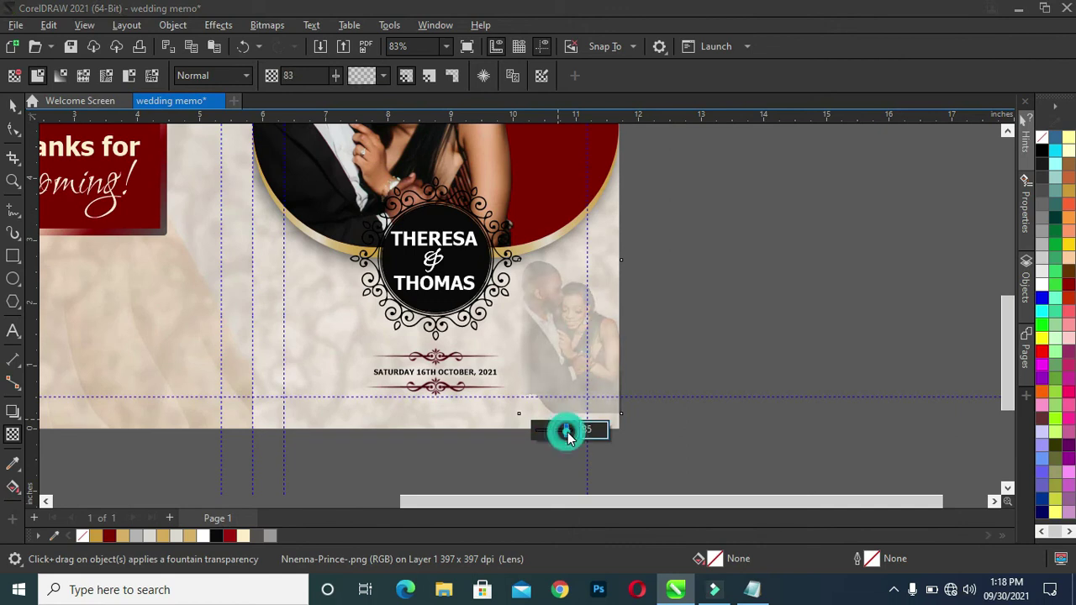
left_click(266, 27)
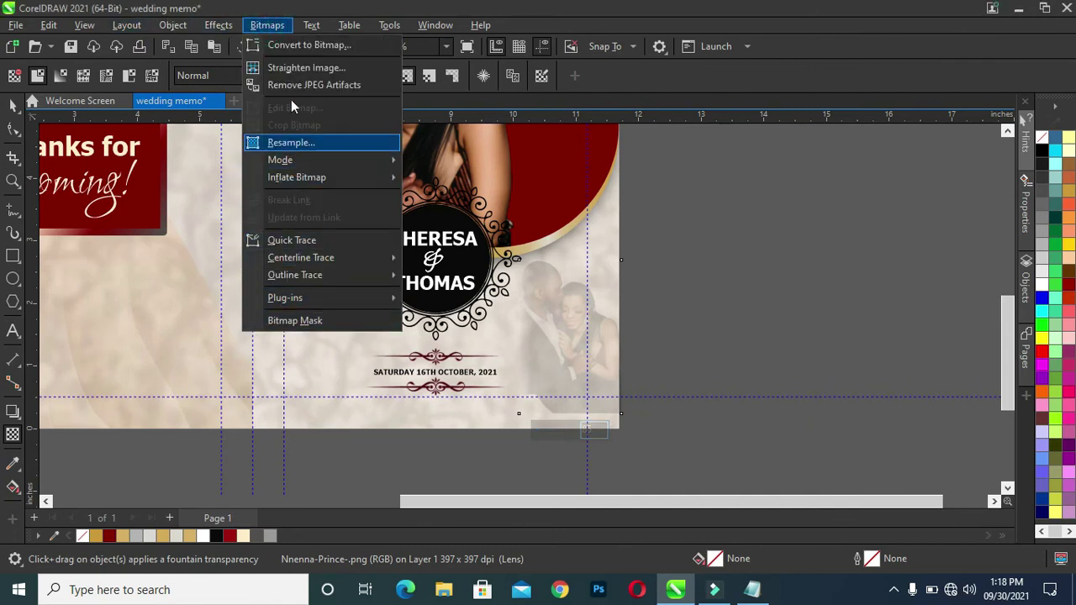
left_click(298, 44)
left_click(564, 383)
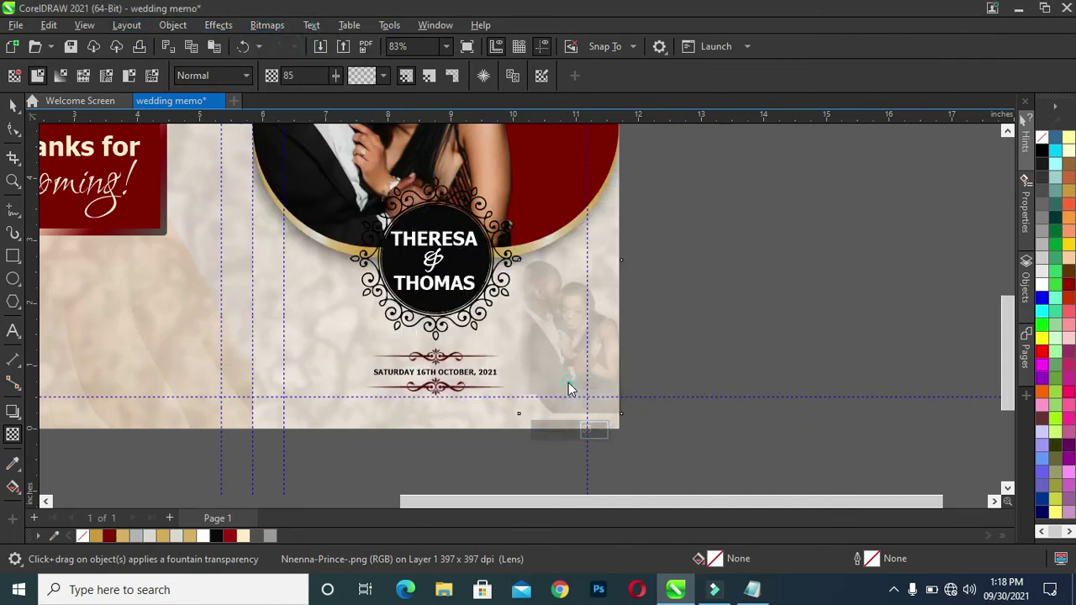
Add a new top-to-bottom fountain transparency to the photo, starting slightly higher
left_click_drag(574, 350, 575, 396)
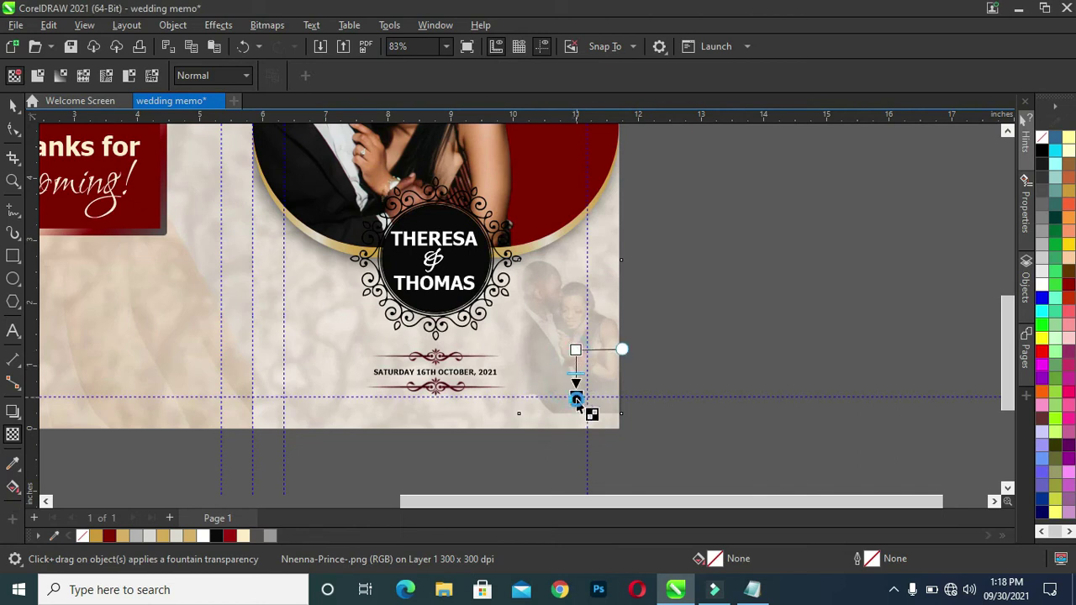
left_click_drag(574, 349, 575, 334)
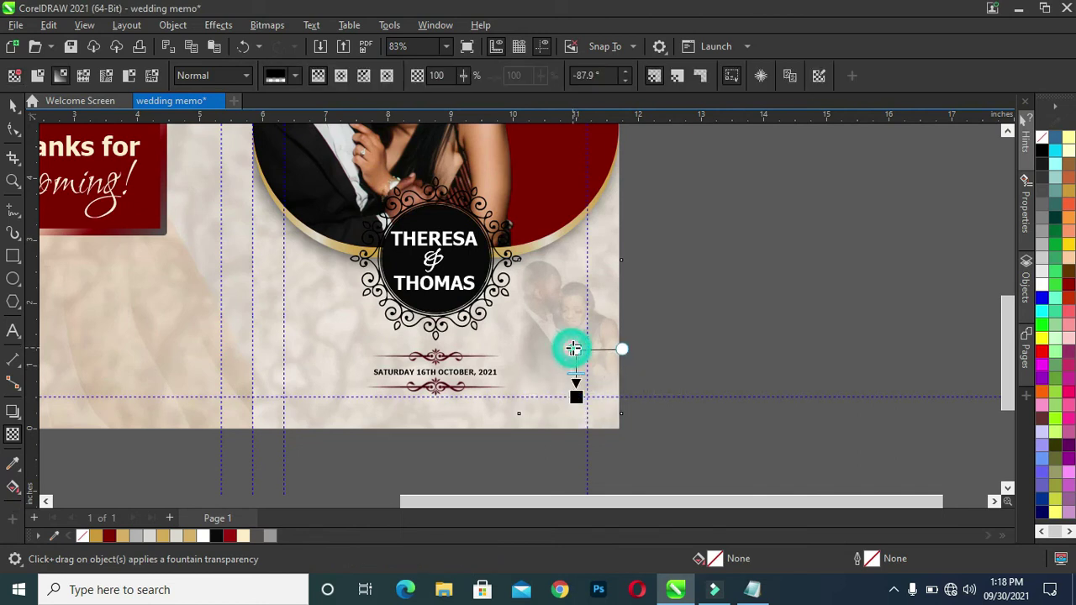
left_click(576, 334)
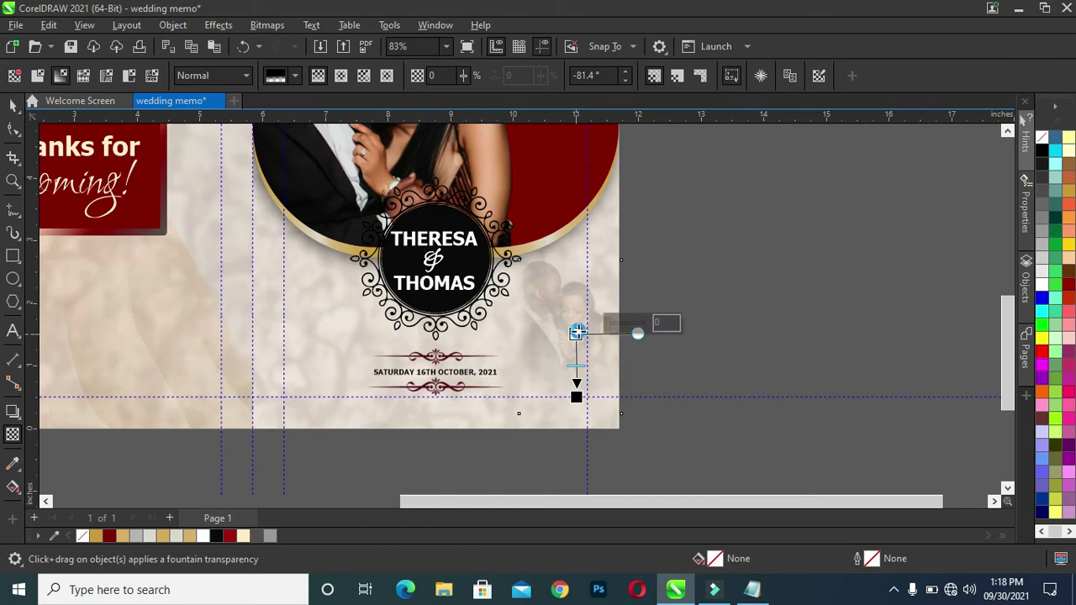
left_click_drag(576, 334, 578, 327)
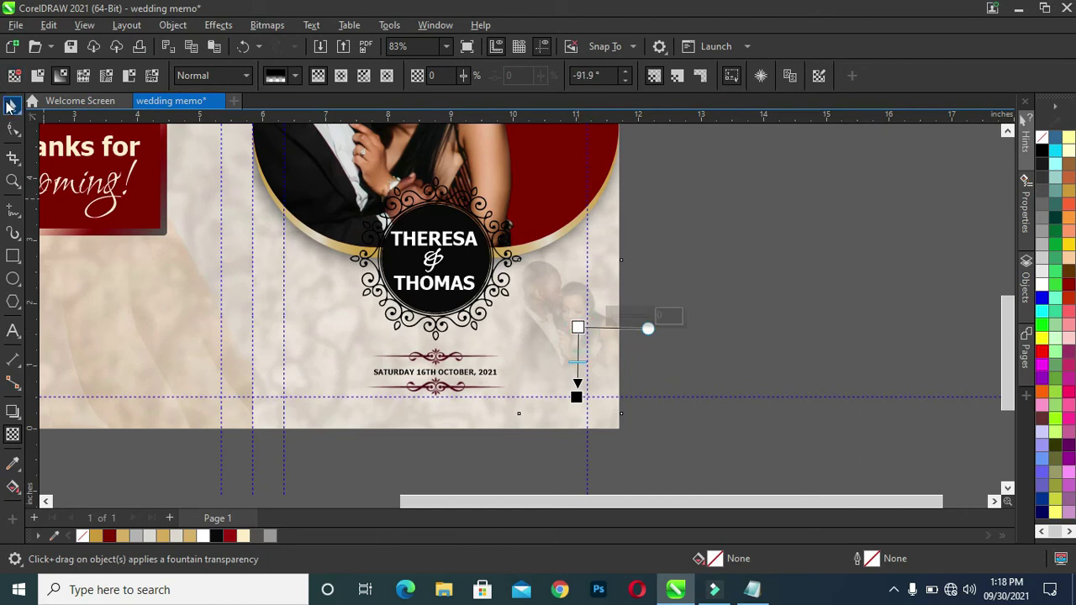
left_click(12, 105)
left_click(679, 272)
scroll(681, 273, "down", 1)
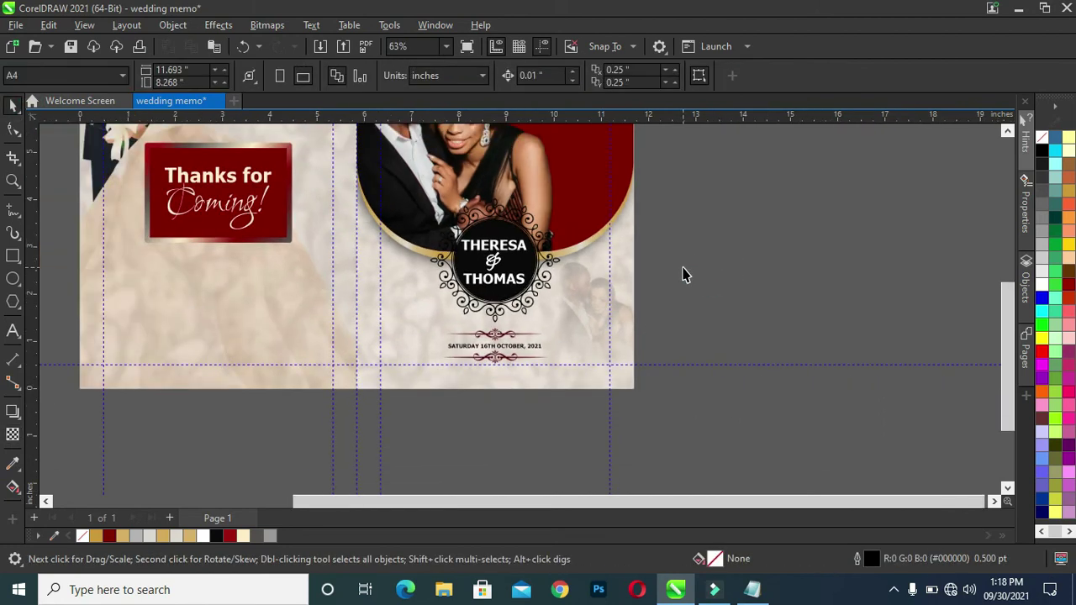
PowerClip the small faded photo inside the panel frame, after undoing a trial move
scroll(672, 284, "down", 1)
left_click(595, 315)
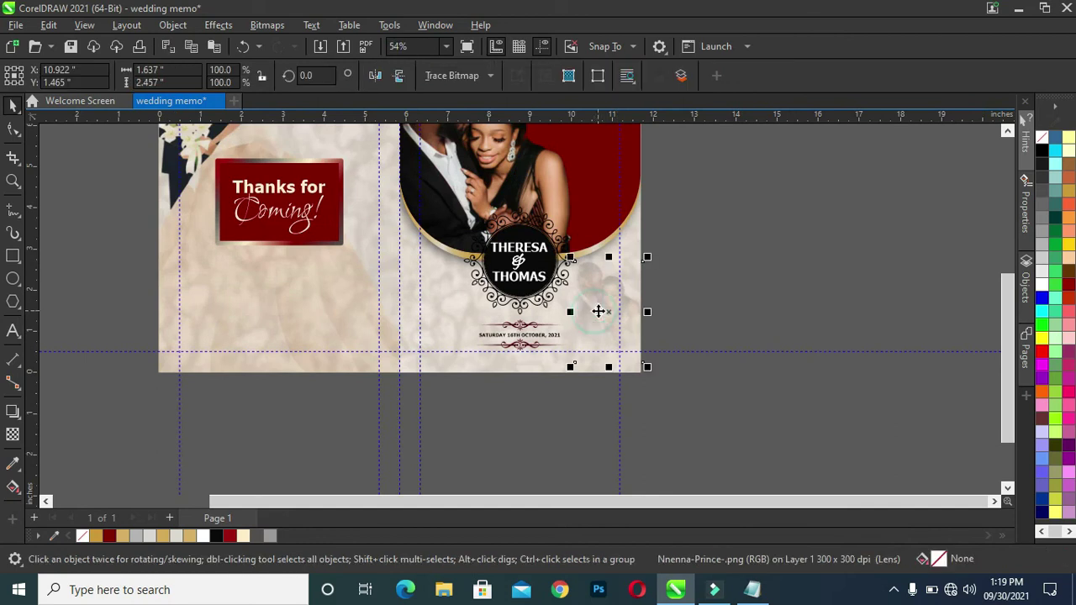
left_click_drag(604, 311, 268, 289)
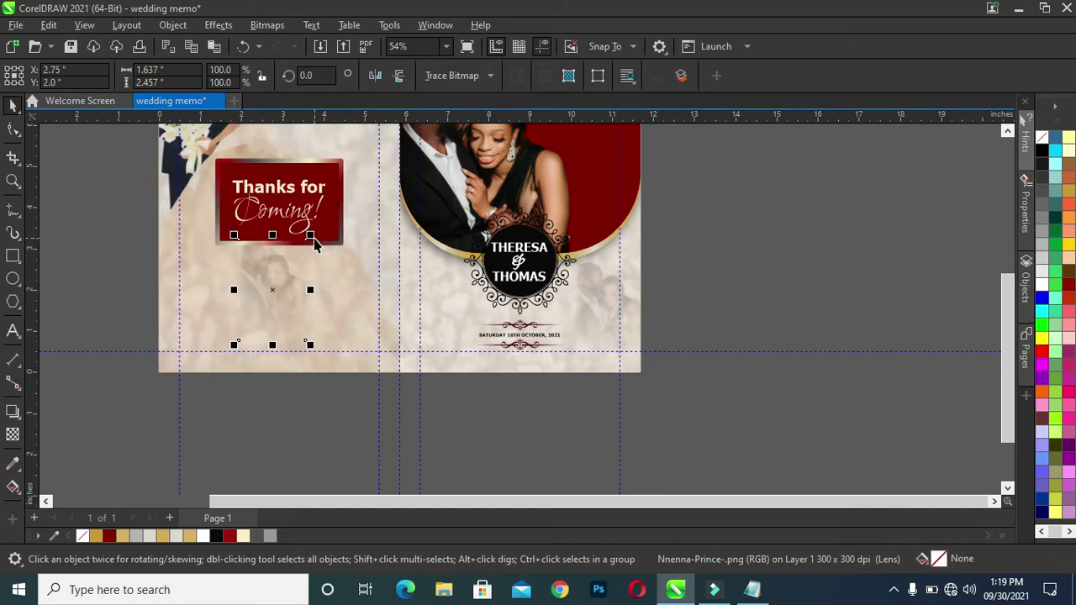
left_click_drag(310, 235, 372, 139)
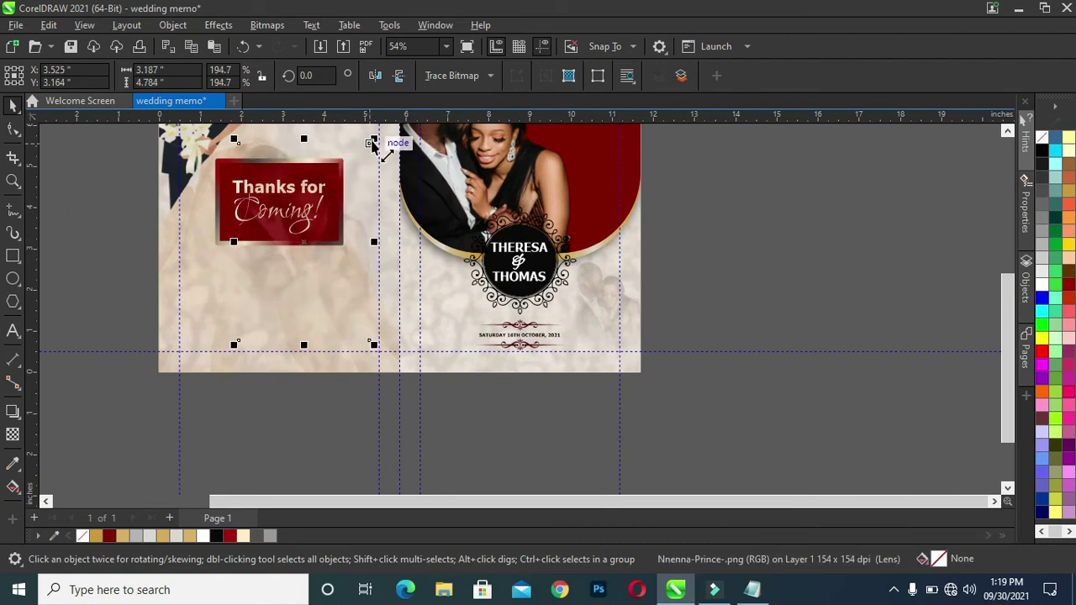
key("ctrl+z")
key("ctrl+z")
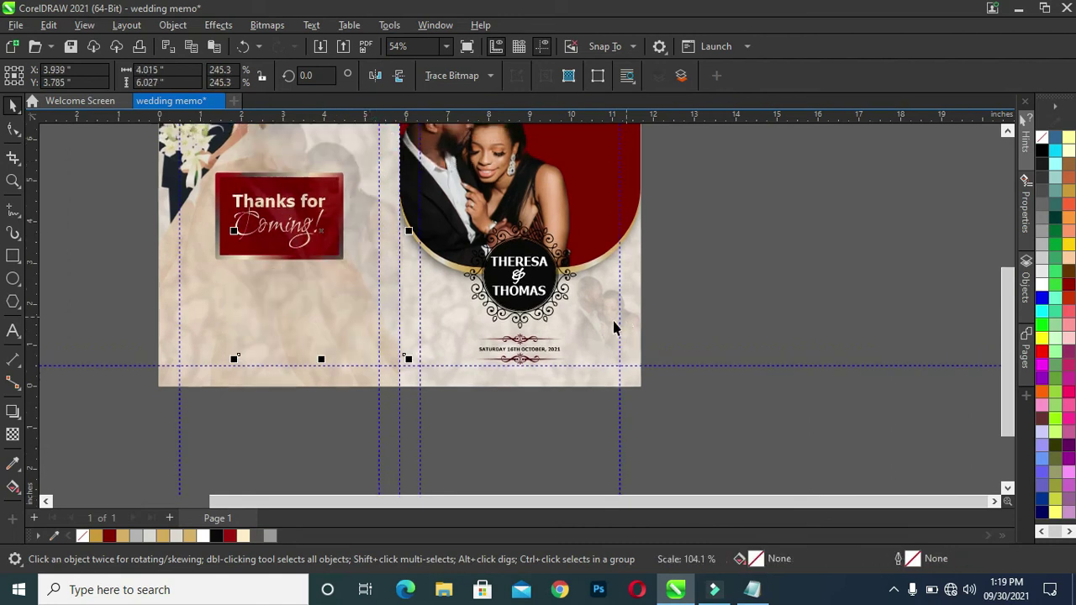
right_click(612, 323)
left_click(665, 333)
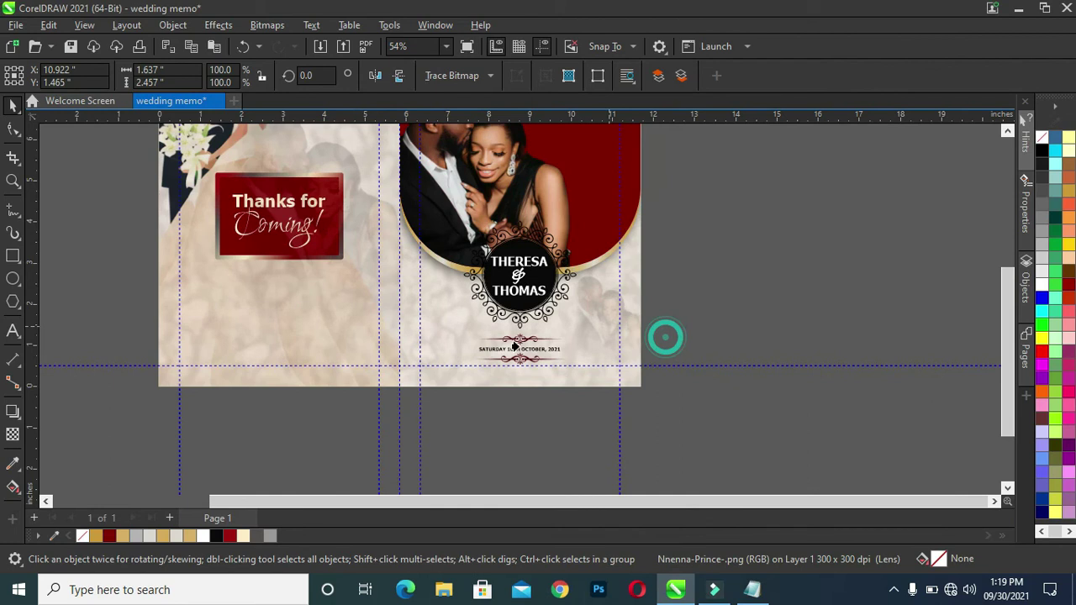
left_click(427, 336)
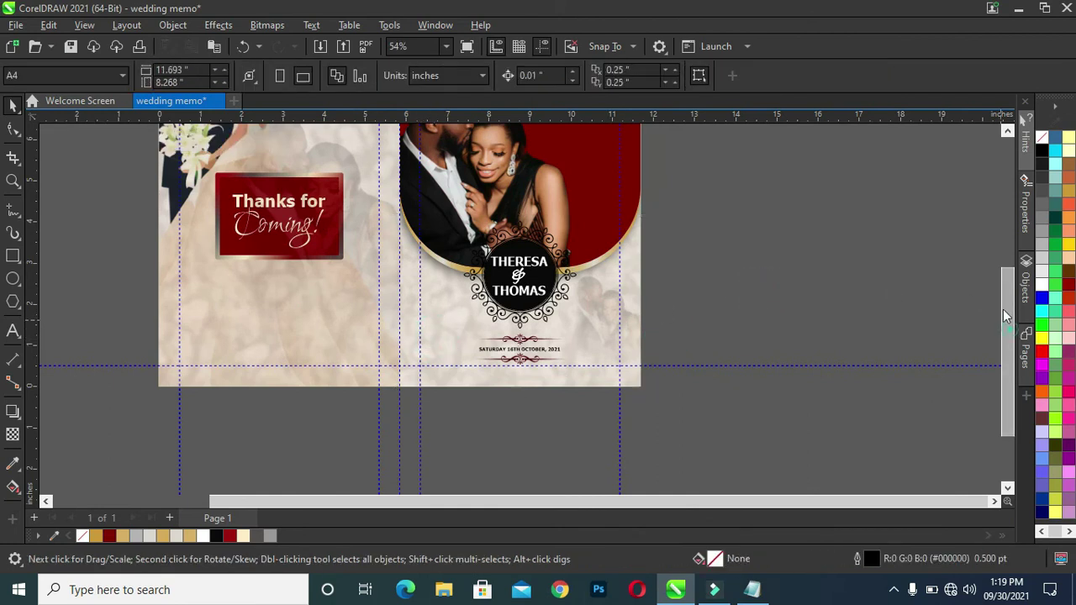
Enlarge the couple photo on the left panel to about 305%
scroll(1004, 319, "up", 3)
left_click(362, 347)
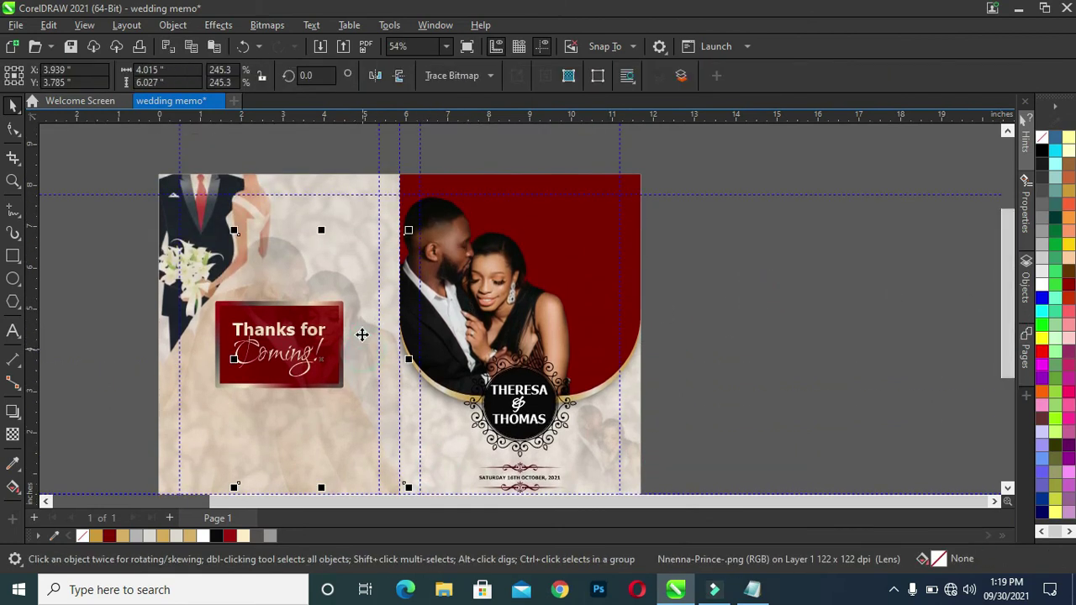
left_click_drag(408, 232, 432, 194)
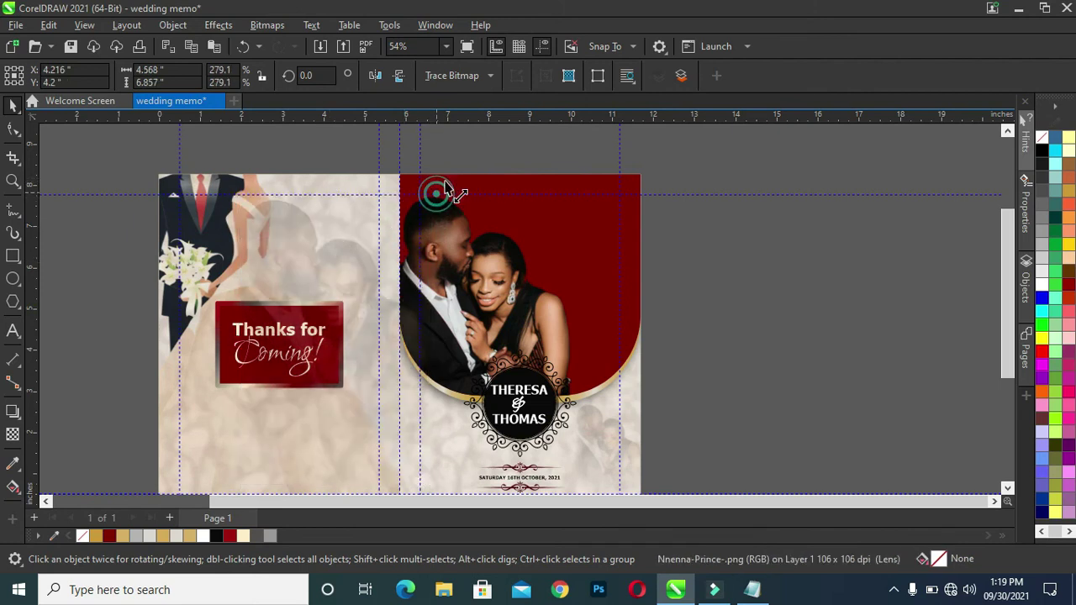
left_click_drag(432, 193, 441, 182)
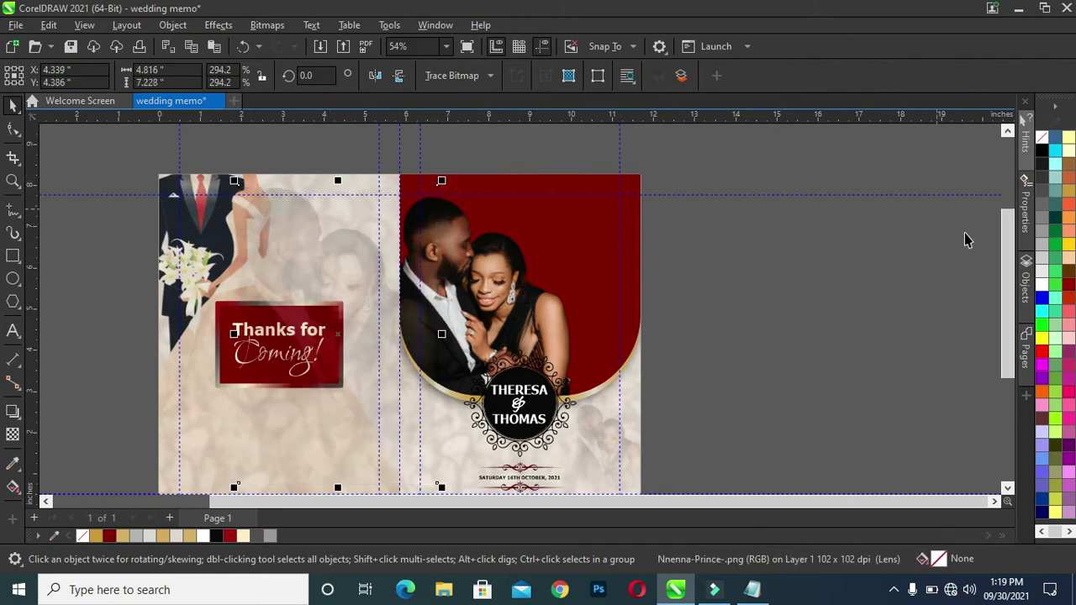
left_click_drag(1009, 290, 1006, 308)
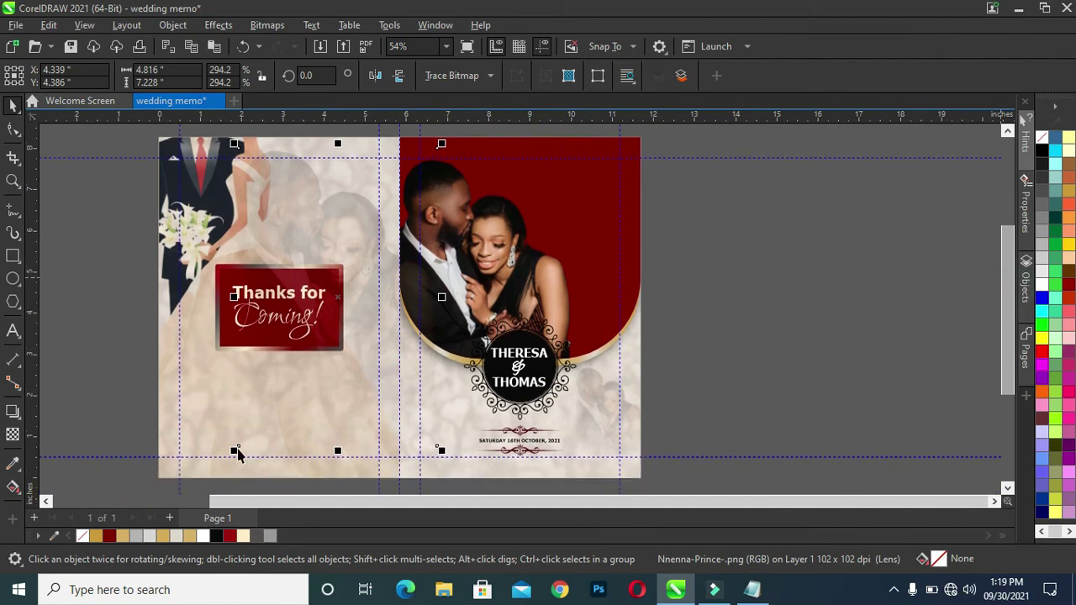
left_click_drag(236, 454, 211, 468)
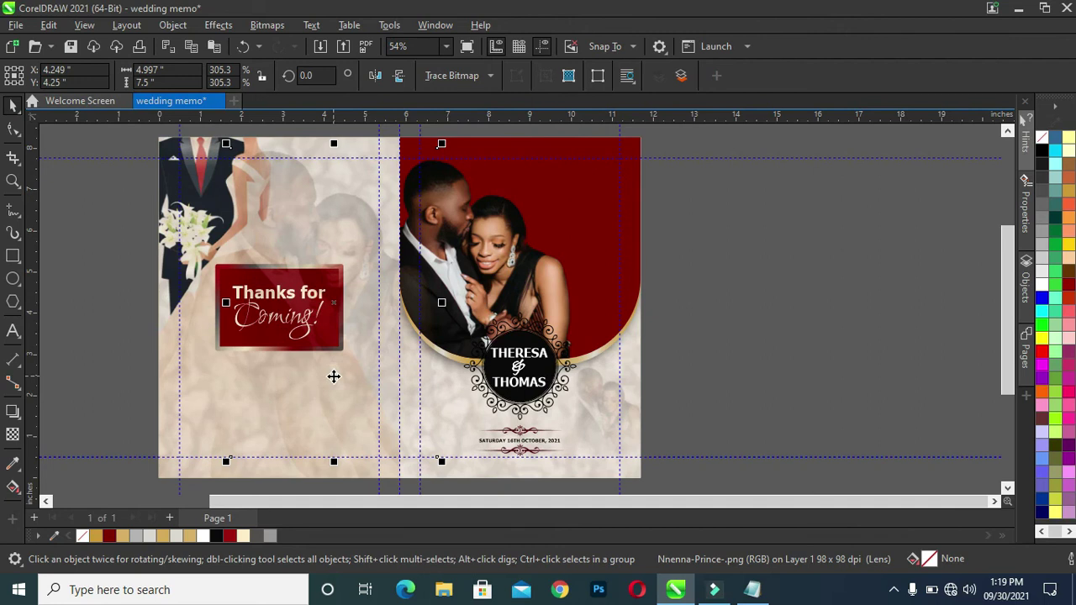
Inside the left panel's PowerClip, give the Bride And Groom image uniform transparency of 64
right_click(334, 375)
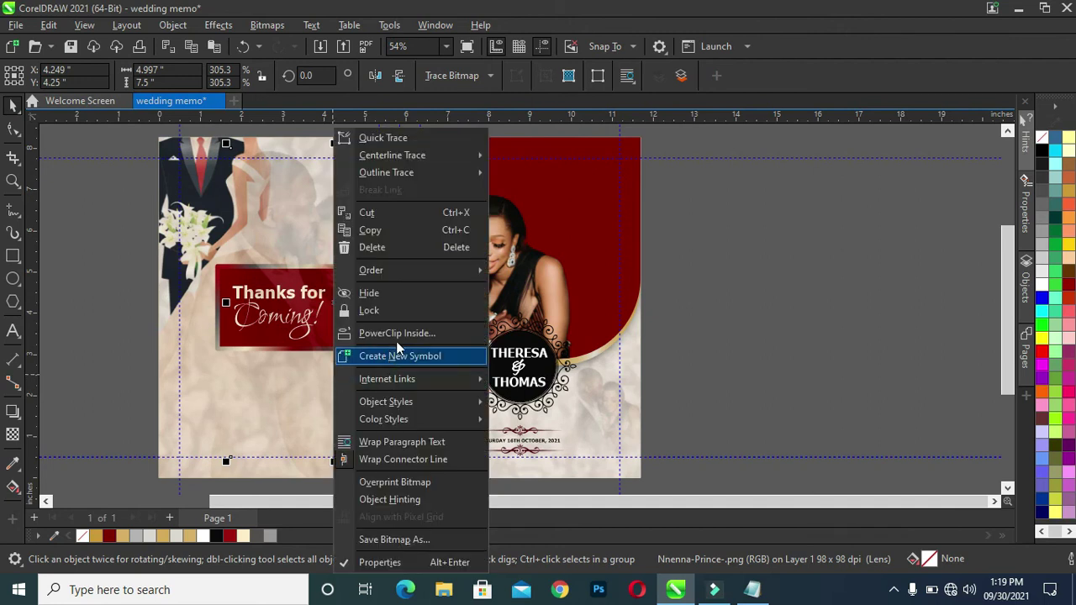
key("Escape")
key("Escape")
left_click(166, 427)
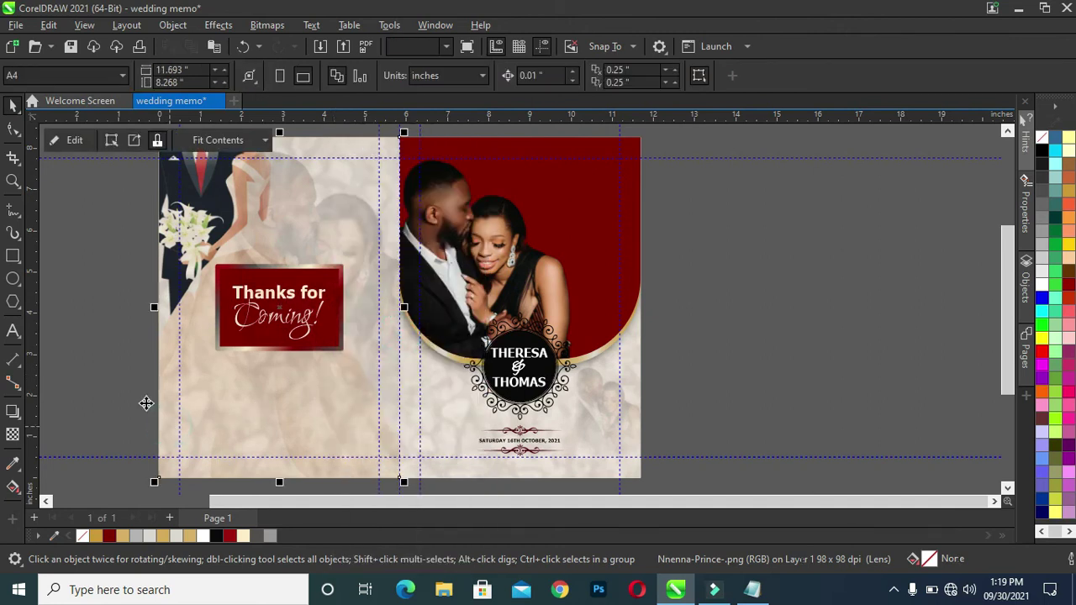
key("Escape")
left_click_drag(1002, 303, 997, 285)
left_click(216, 225)
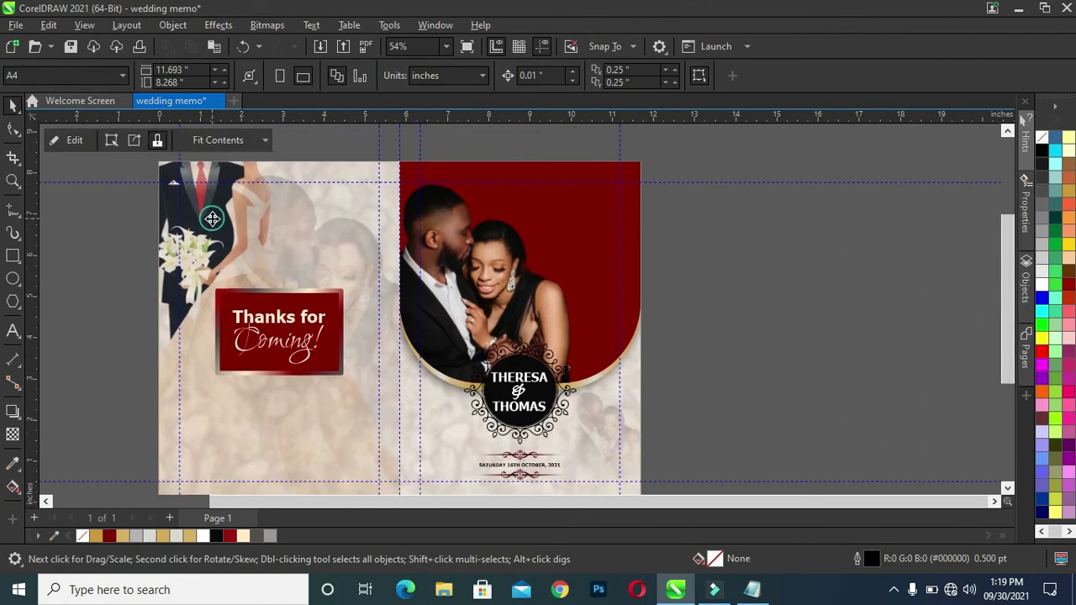
left_click(72, 139)
left_click(223, 229)
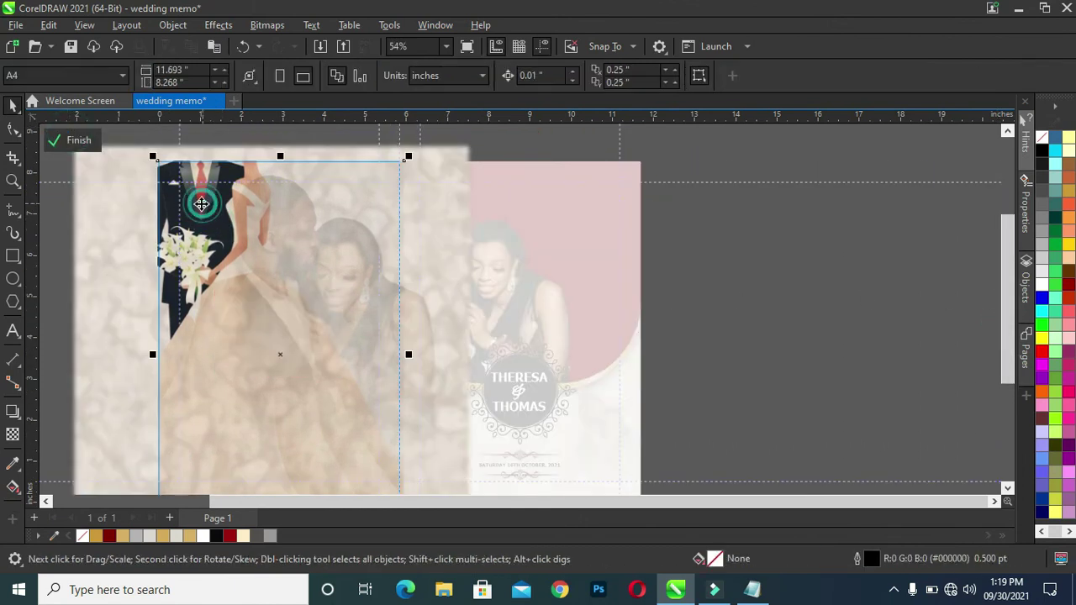
left_click(13, 435)
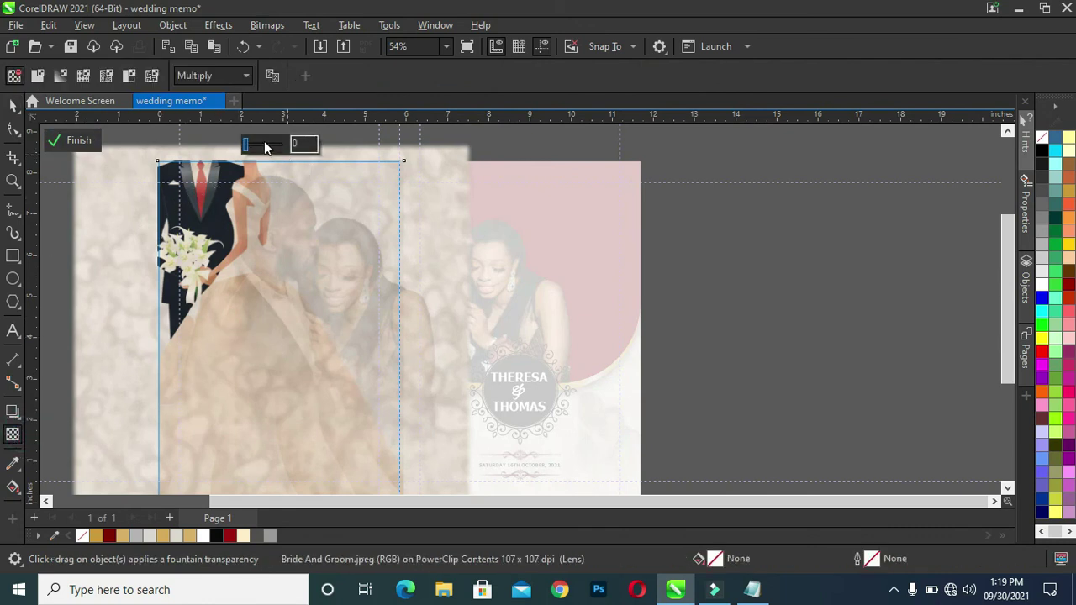
left_click(38, 75)
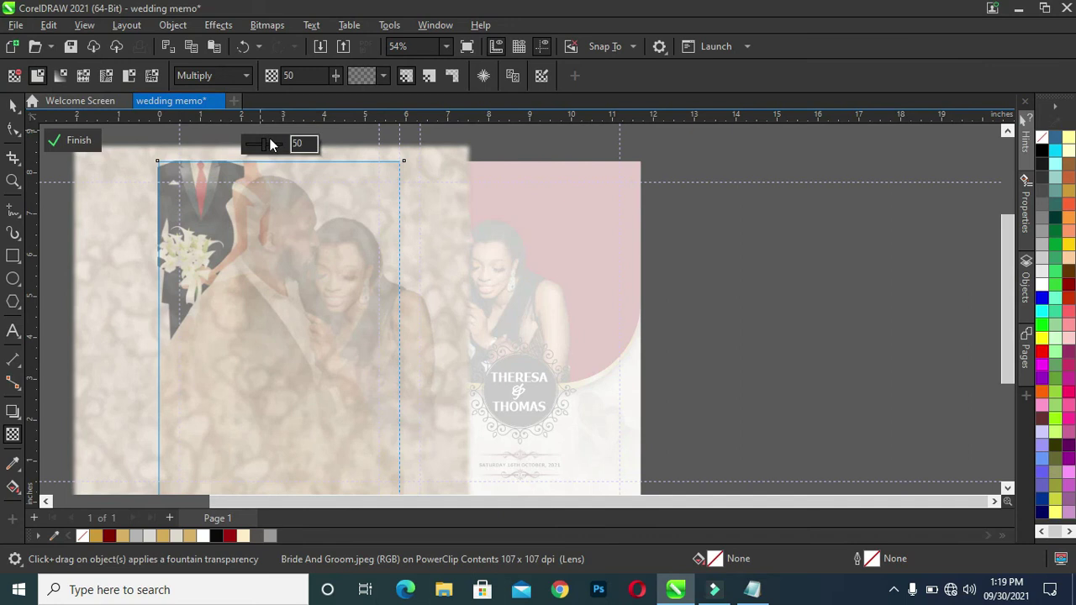
left_click(269, 145)
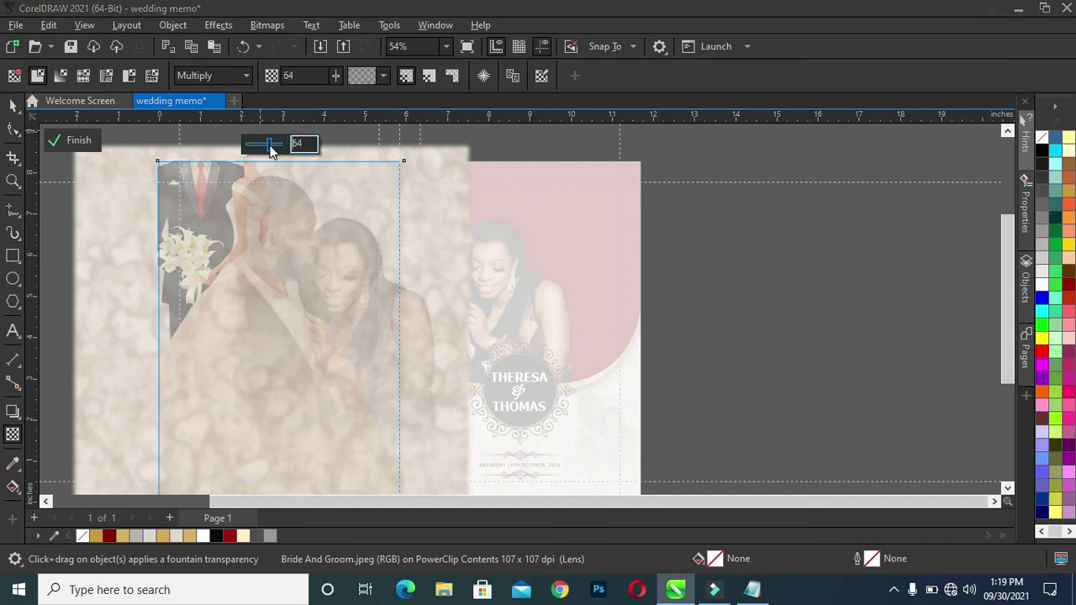
left_click(129, 400)
Delete the two swatch rectangles, then move the clipped couple photo's fade start lower
left_click_drag(127, 391, 58, 235)
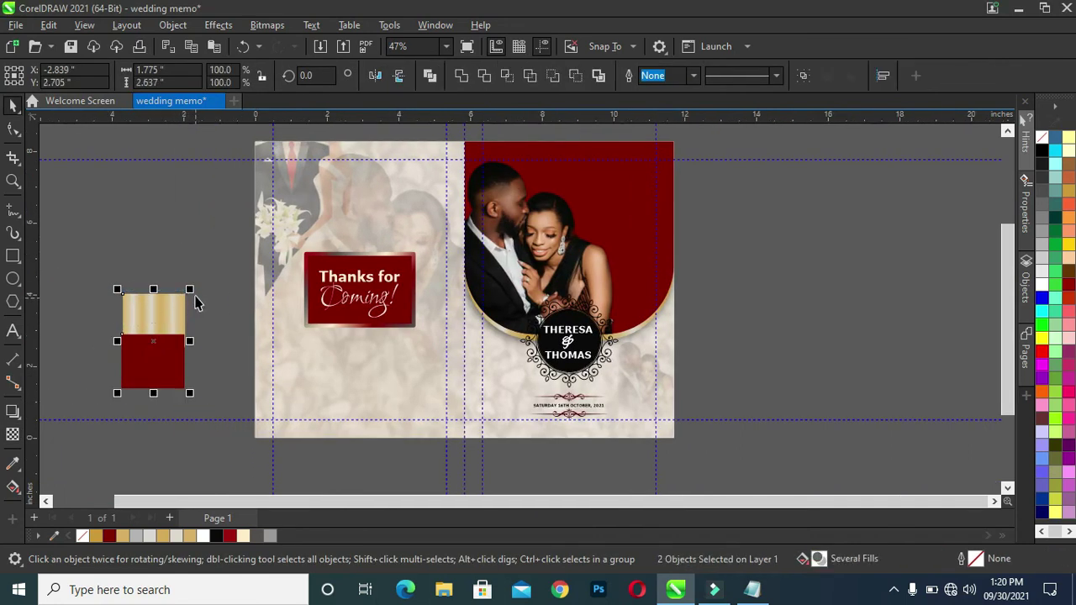
key("ctrl+x")
left_click(392, 224)
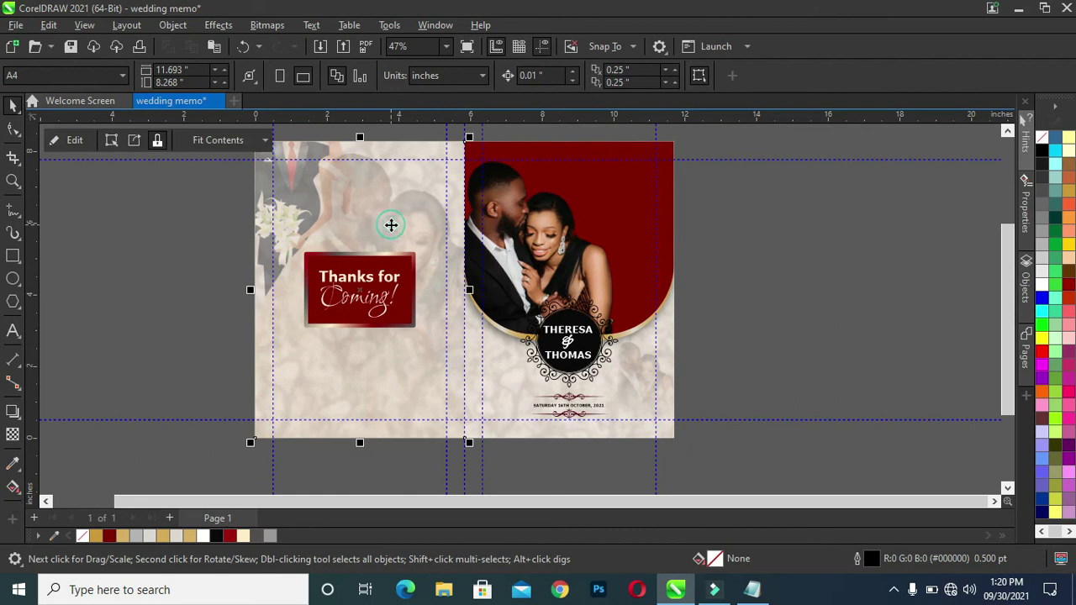
left_click(80, 141)
left_click(380, 225)
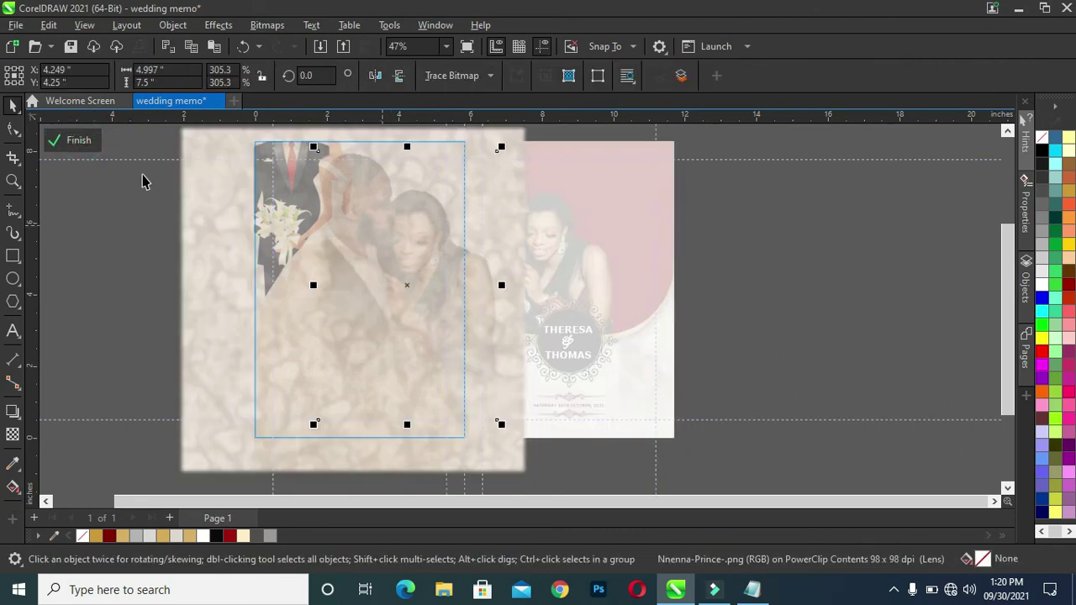
left_click(13, 433)
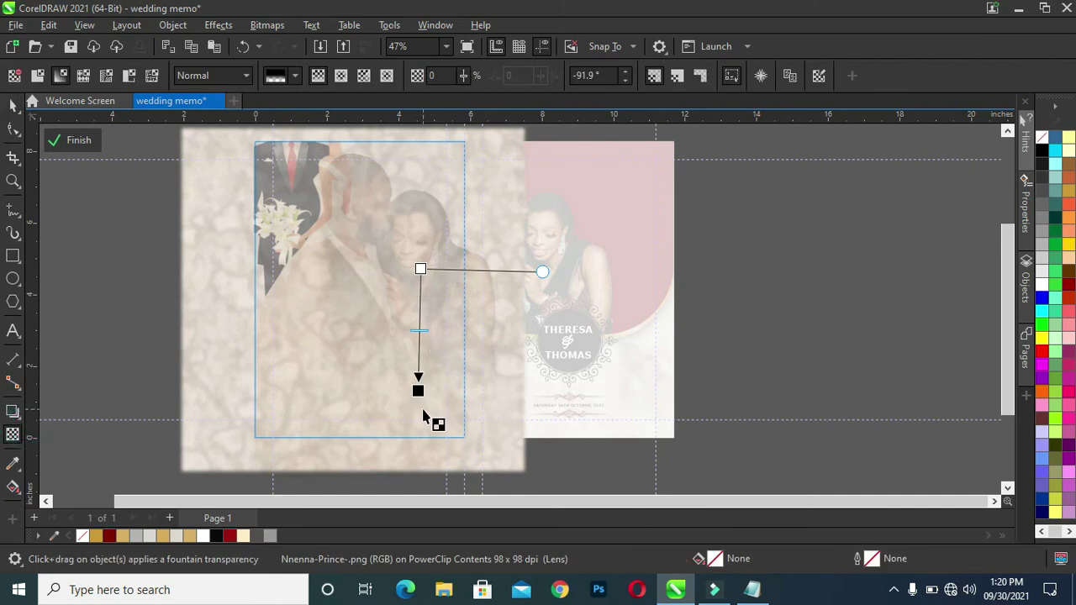
left_click(420, 267)
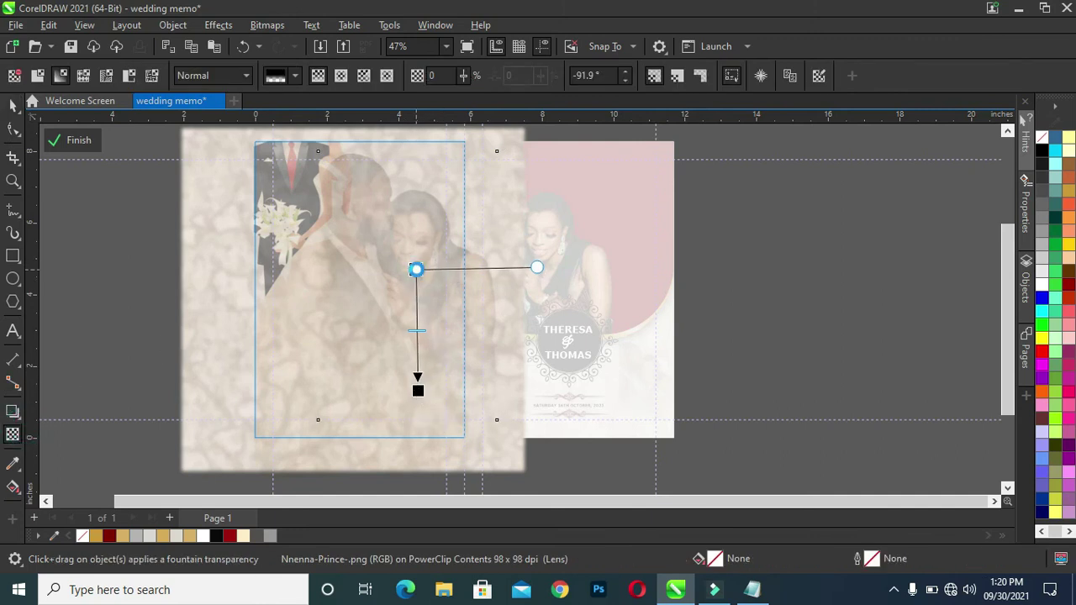
left_click_drag(416, 269, 416, 348)
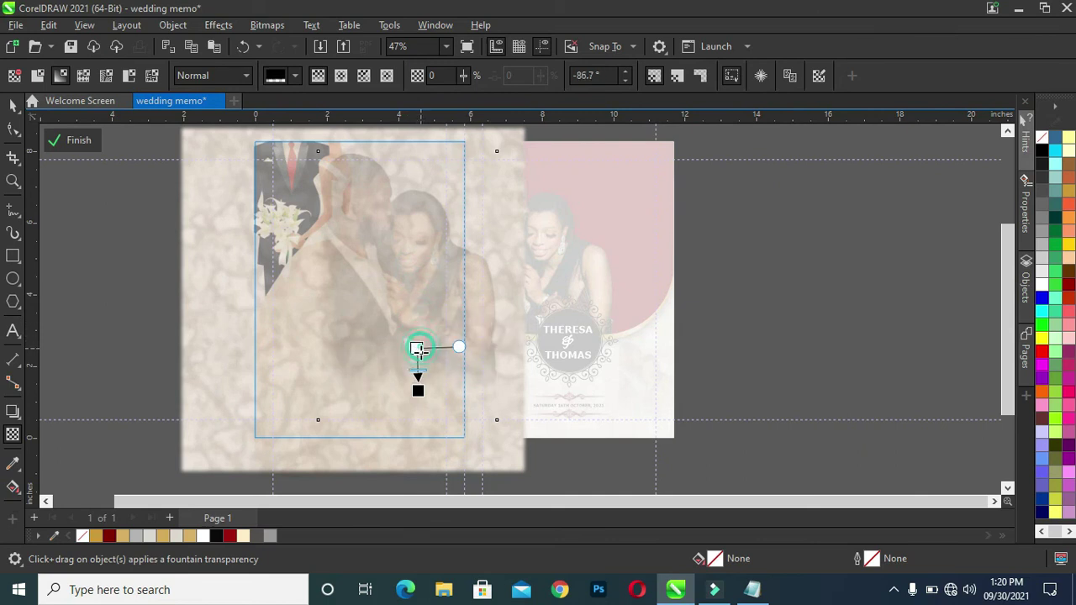
left_click(11, 105)
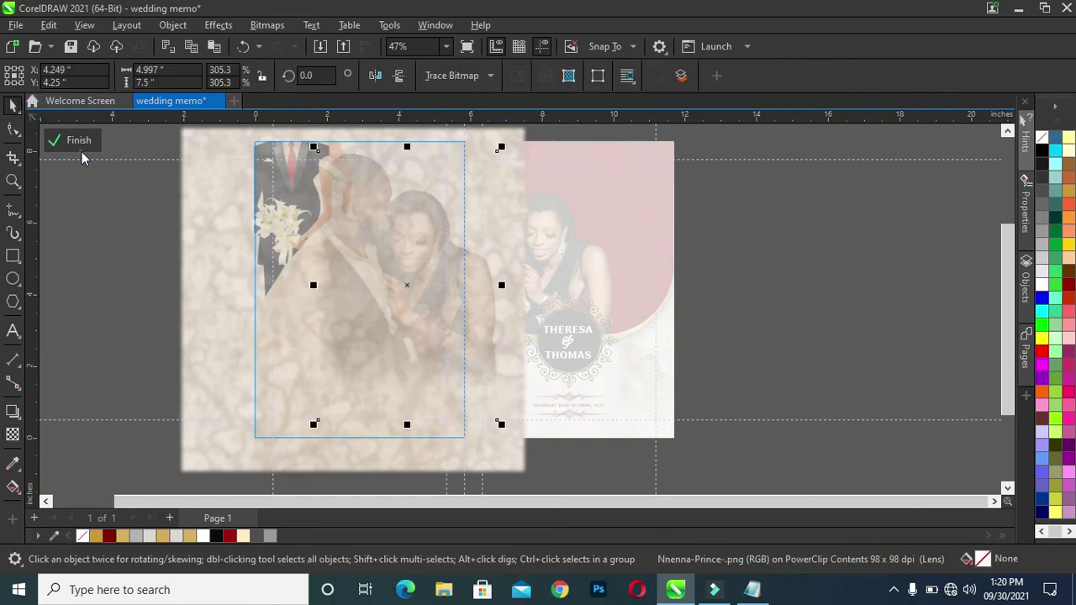
Give the clipped leaf texture a uniform transparency of 49 and finish the PowerClip edit
left_click(333, 304)
left_click(194, 277)
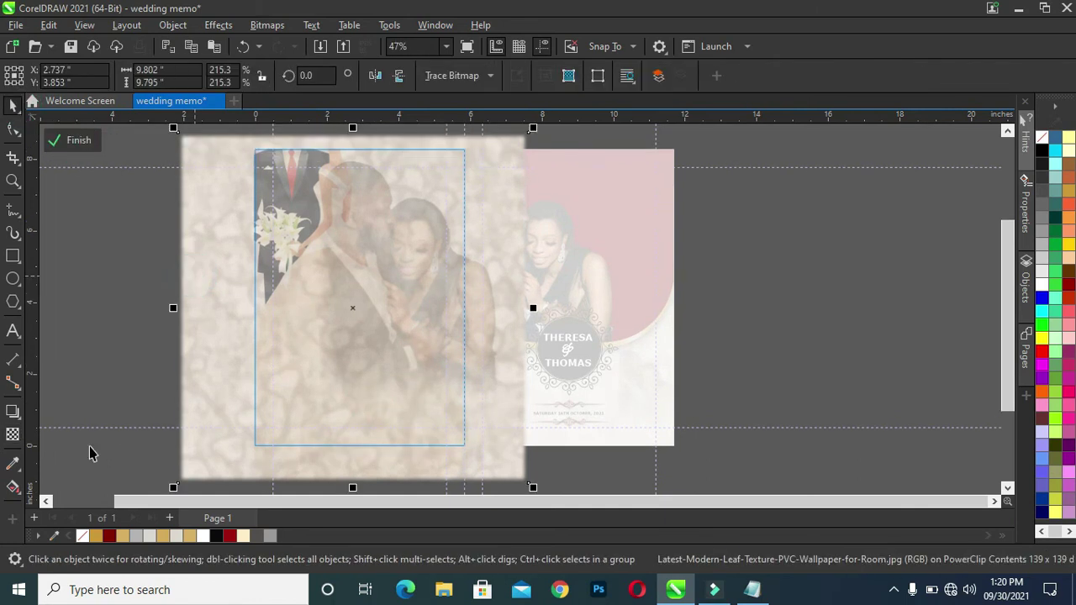
left_click(12, 435)
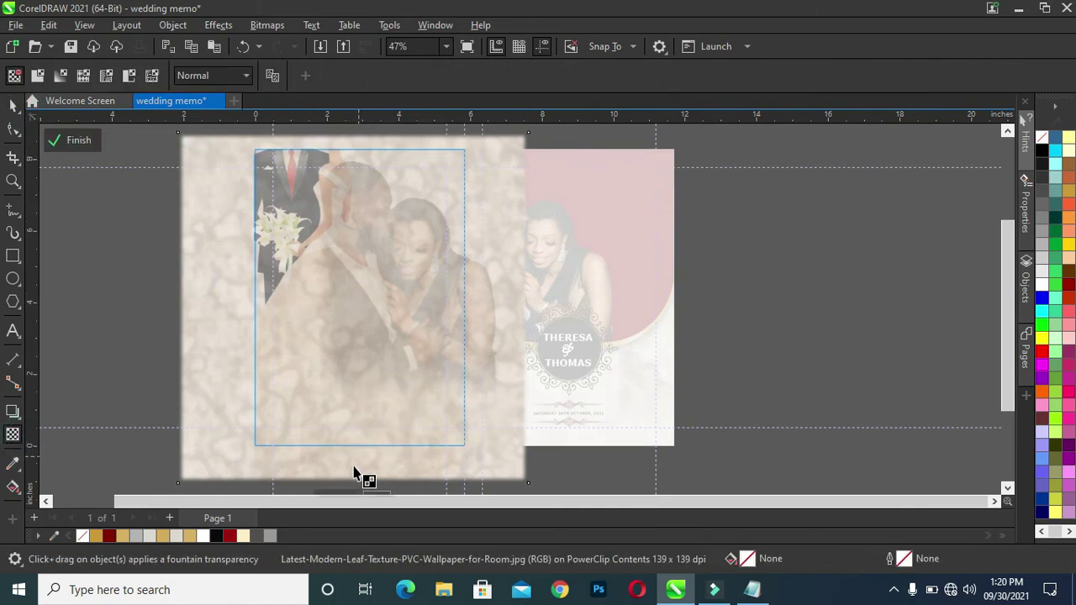
left_click_drag(1010, 359, 1008, 383)
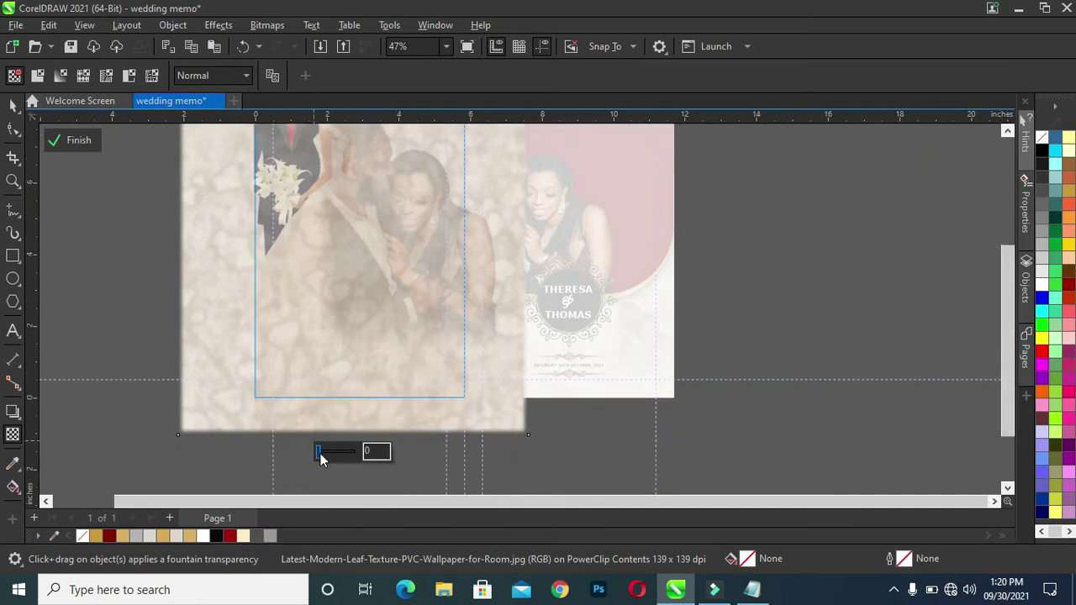
left_click_drag(319, 454, 334, 454)
left_click(12, 105)
left_click(68, 139)
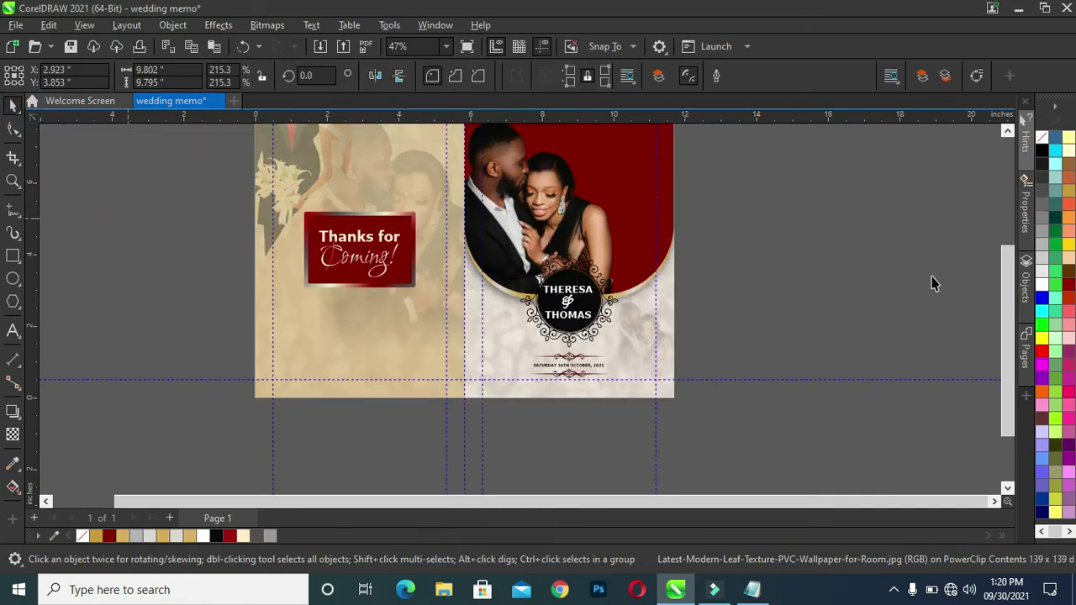
left_click(931, 283)
left_click_drag(1007, 355, 1004, 329)
left_click(869, 306)
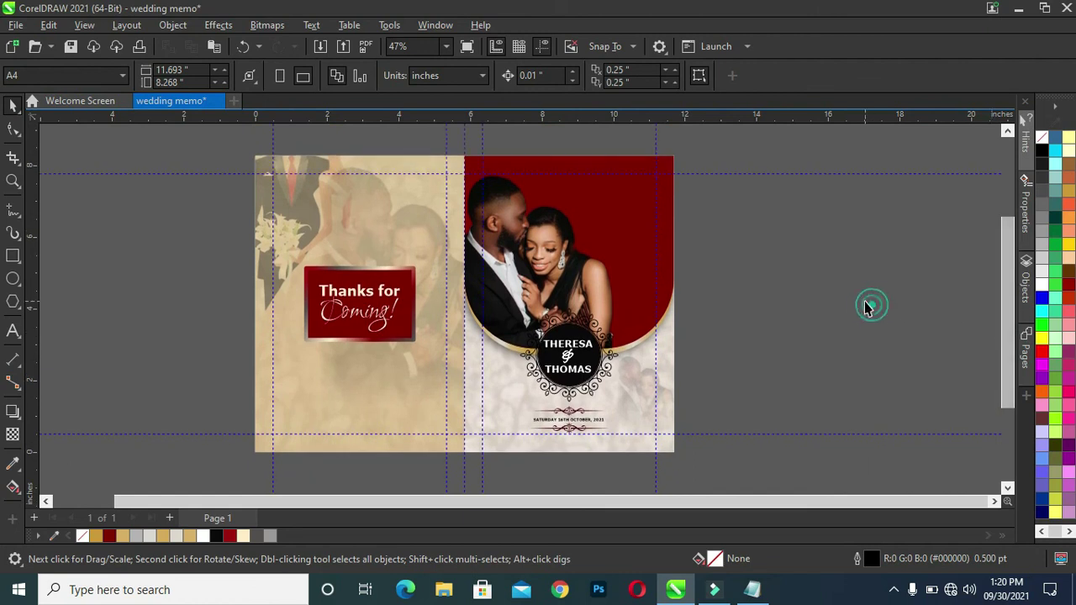
Raise the clipped Bride And Groom image's transparency to about 87, then draw a 2.5-inch circle beside the page
left_click(330, 205)
left_click(79, 139)
left_click(284, 200)
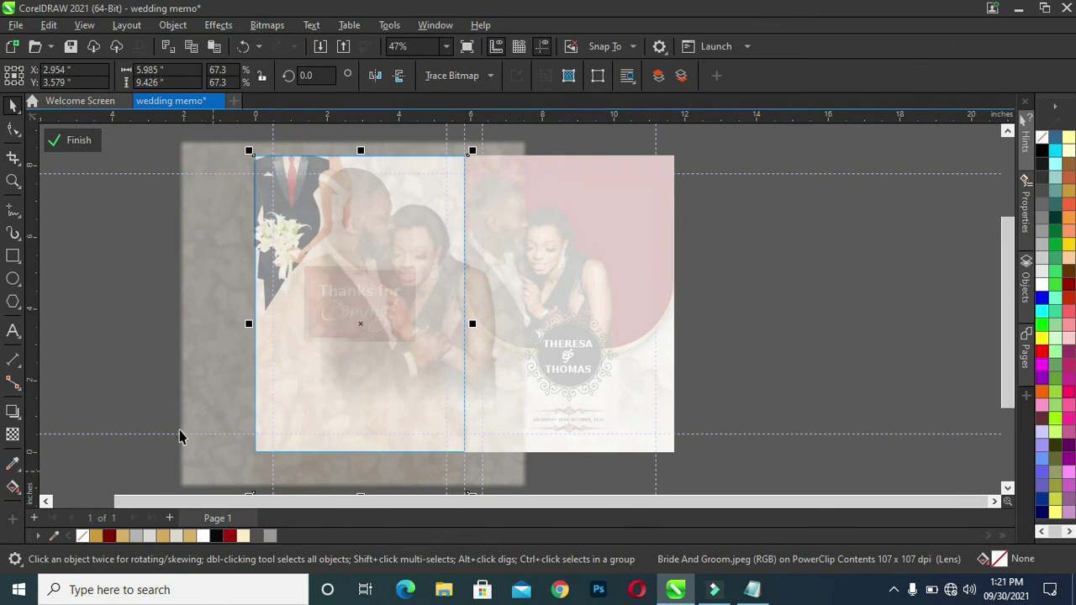
left_click(14, 435)
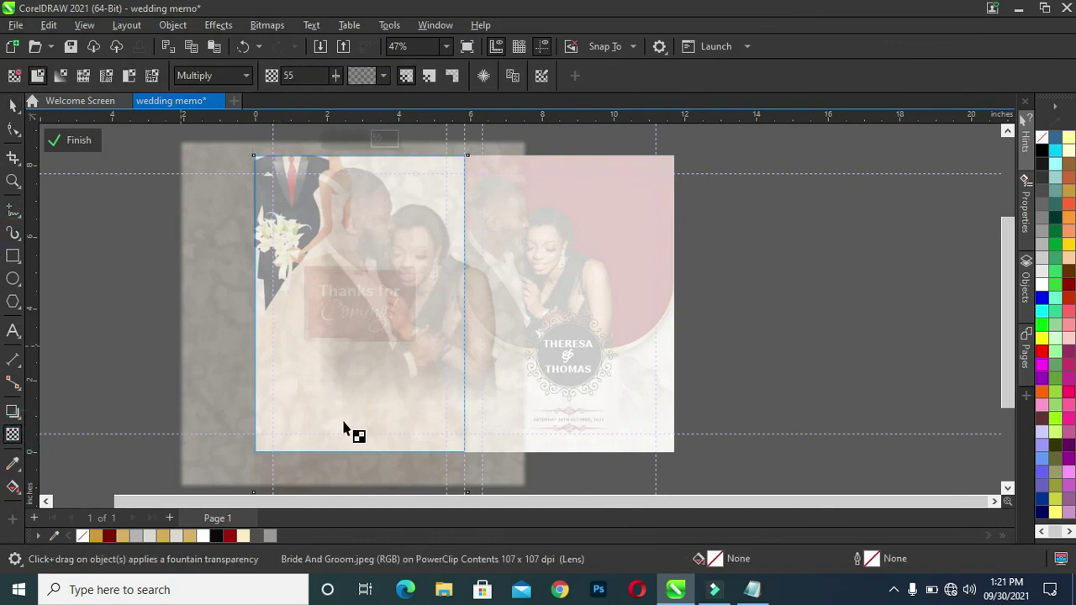
left_click_drag(348, 141, 357, 141)
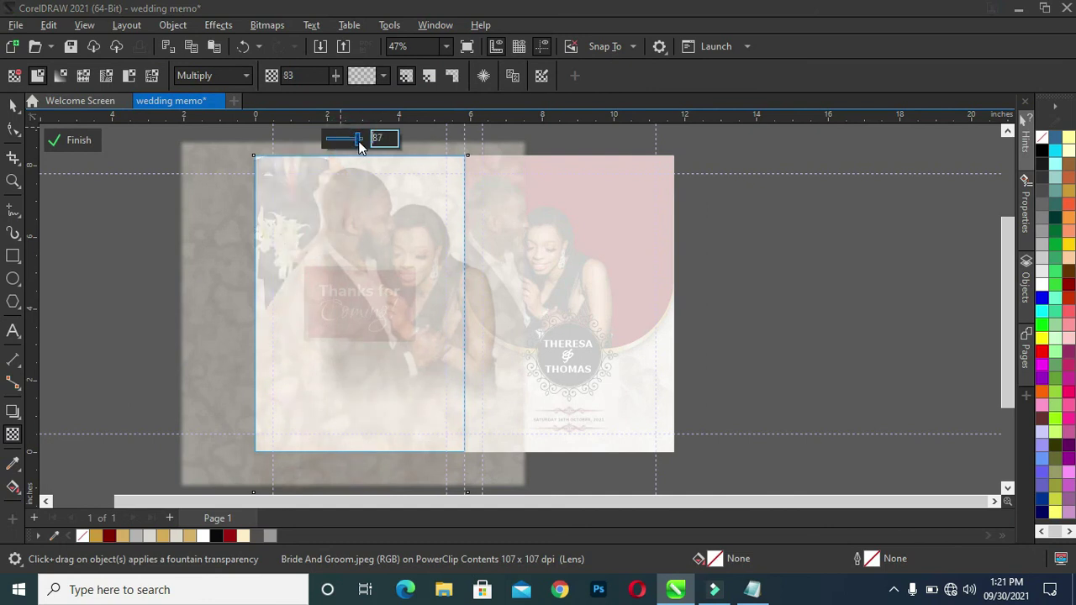
left_click(13, 105)
left_click(58, 141)
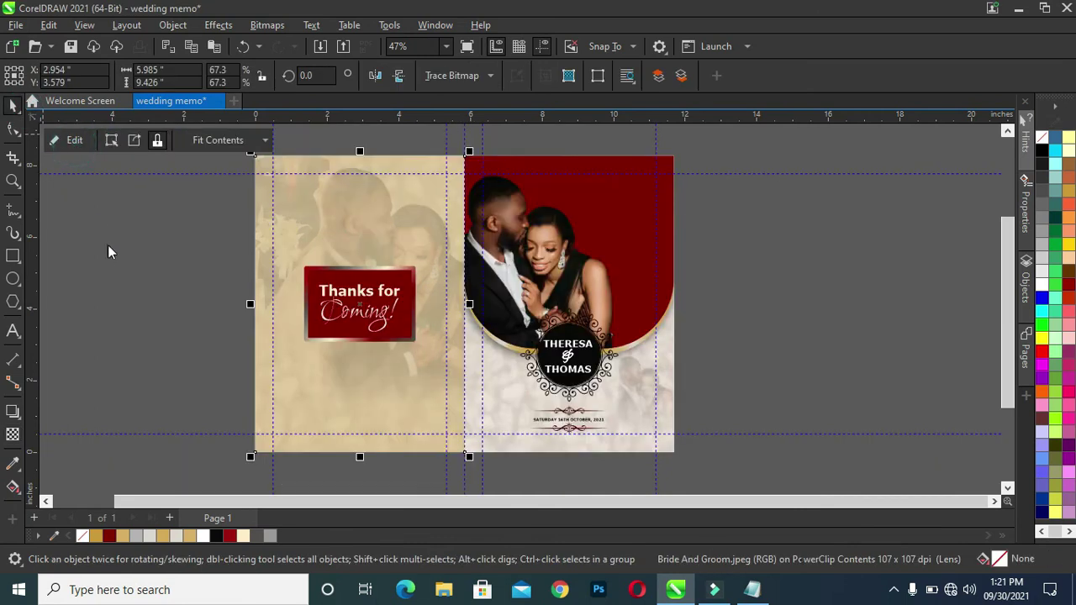
left_click(797, 275)
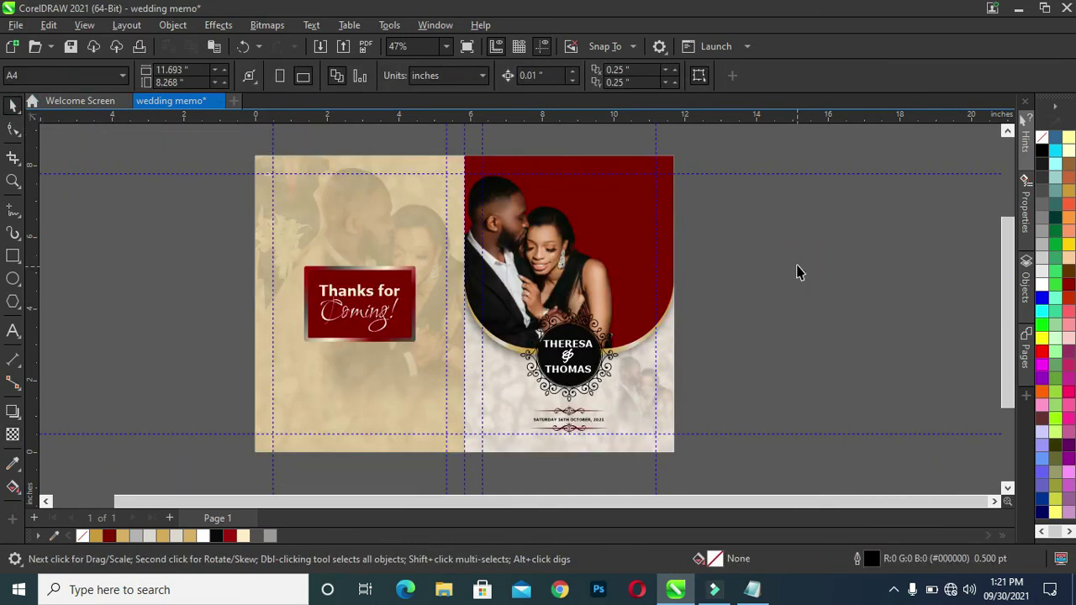
left_click_drag(99, 236, 172, 329)
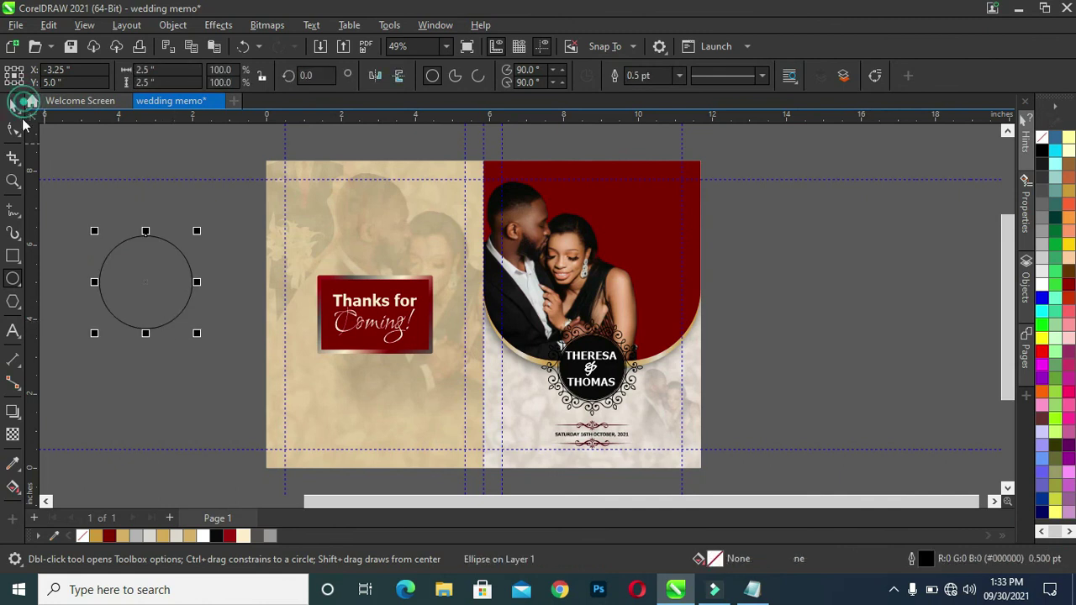
Fill the circle dark red and add a white 80% inner circle to form a ring
left_click(13, 106)
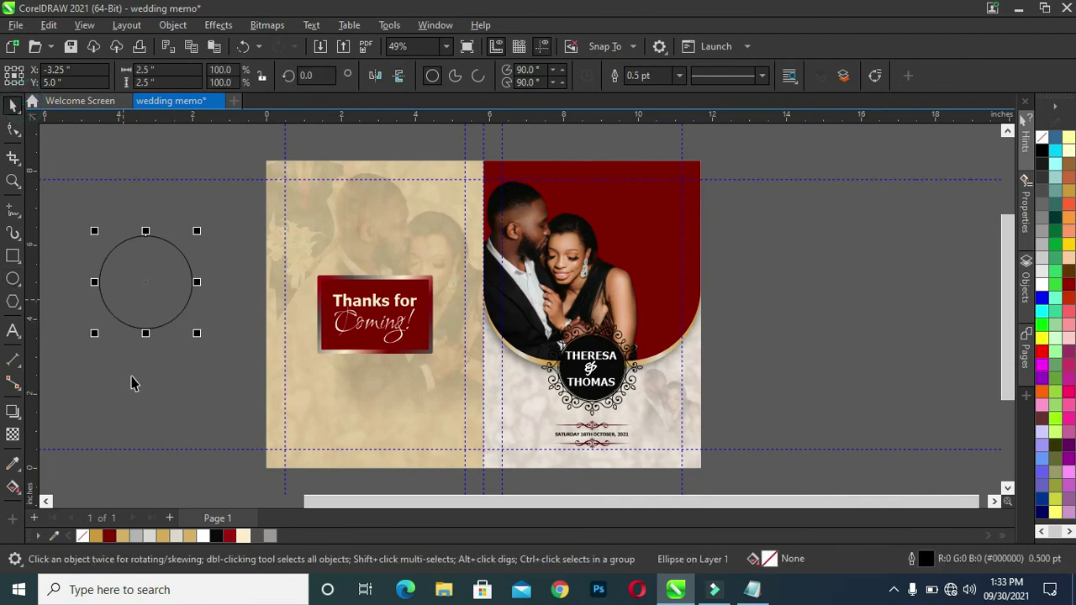
left_click(108, 537)
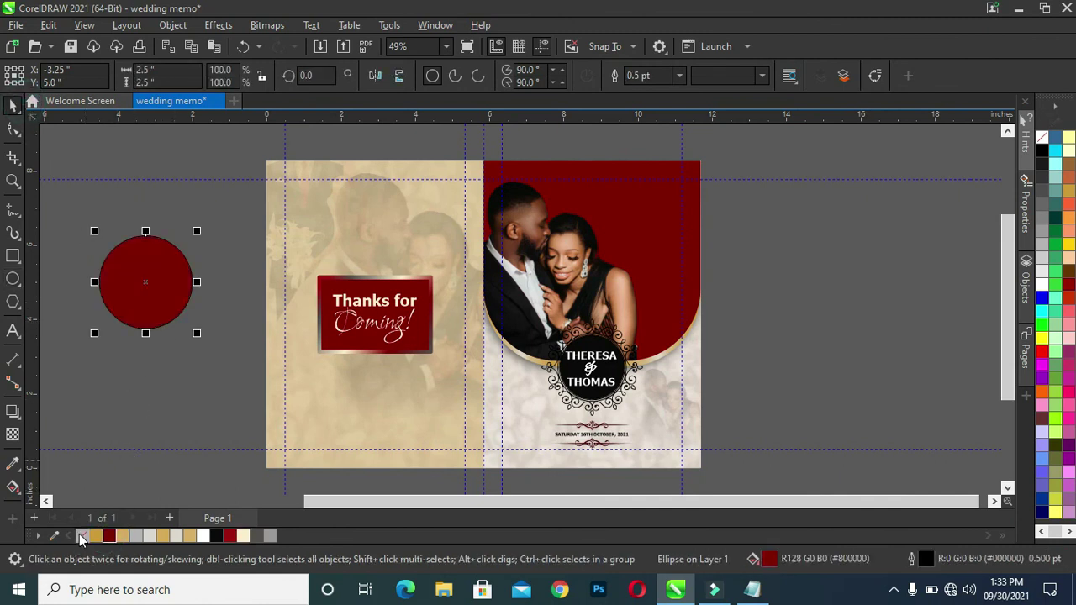
left_click_drag(197, 333, 183, 321)
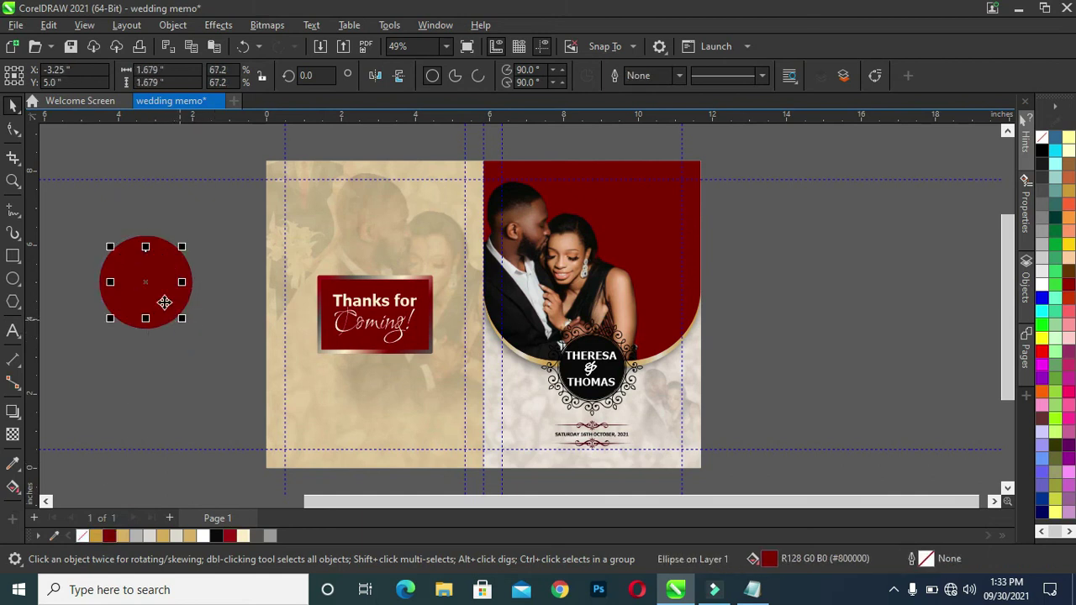
left_click(202, 535)
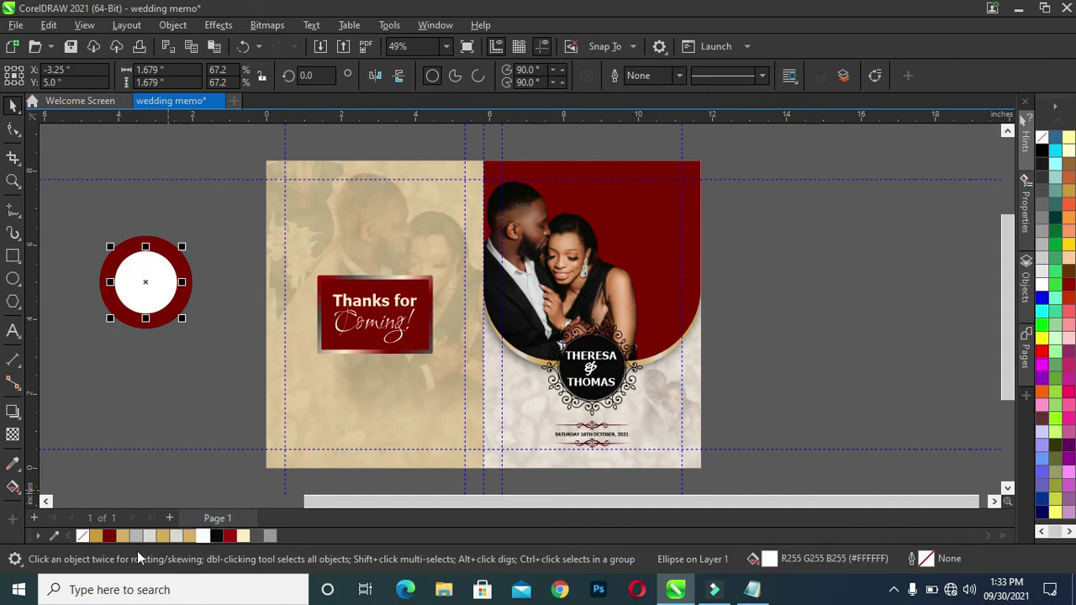
Duplicate the ring and shrink the copy to 1.75 inches
left_click(187, 463)
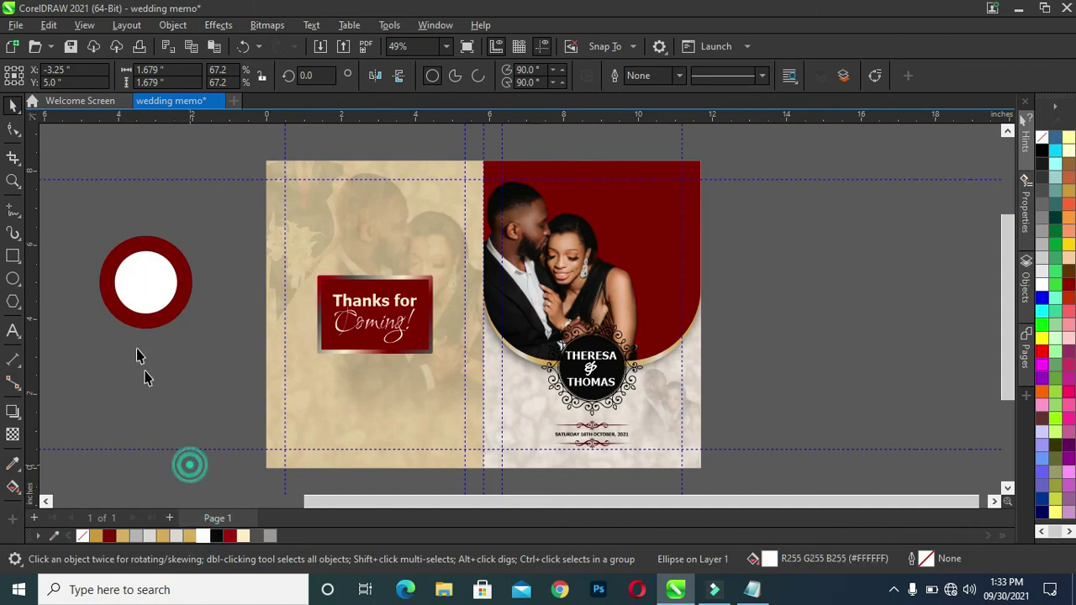
left_click_drag(81, 223, 185, 326)
left_click_drag(214, 358, 215, 358)
left_click_drag(143, 280, 201, 375)
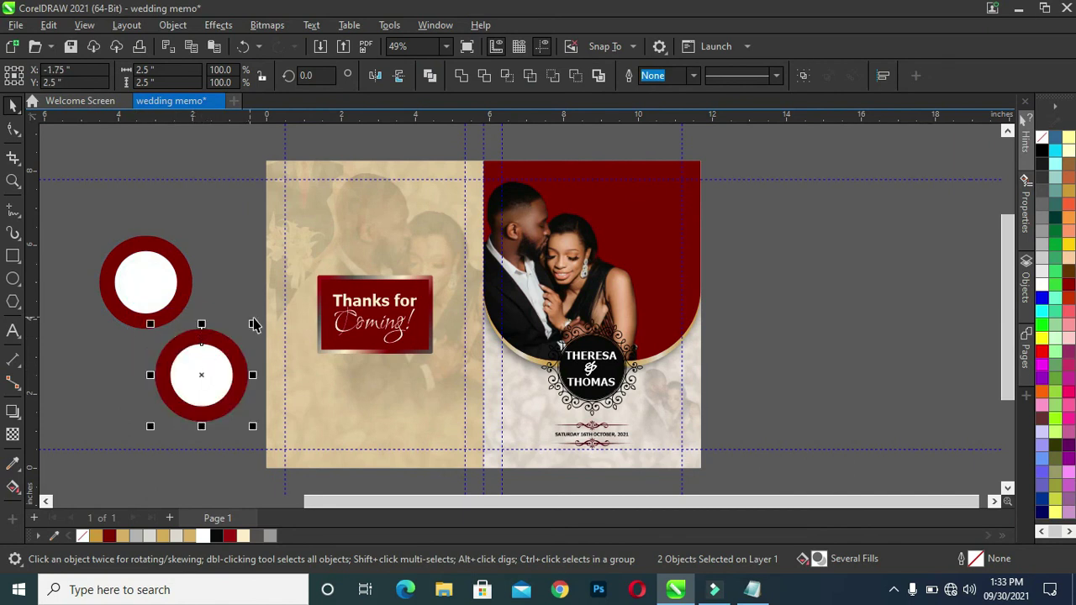
left_click_drag(252, 324, 220, 356)
left_click(233, 331)
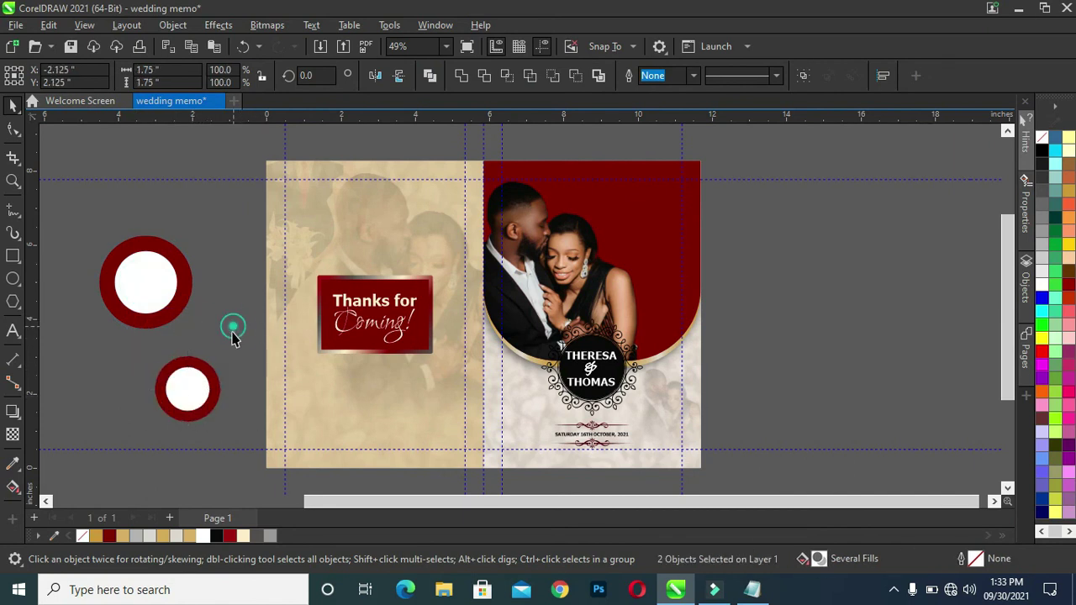
Keep the small ring's centre white and carry the small ring onto the photo panel
left_click(183, 382)
left_click(1040, 277)
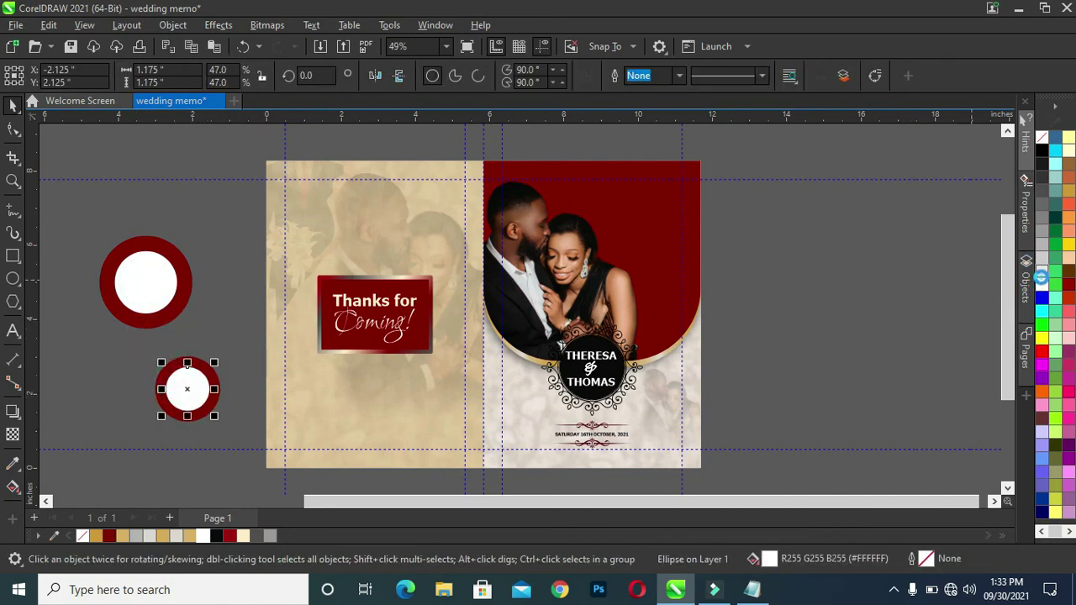
left_click(1040, 263)
left_click(1040, 278)
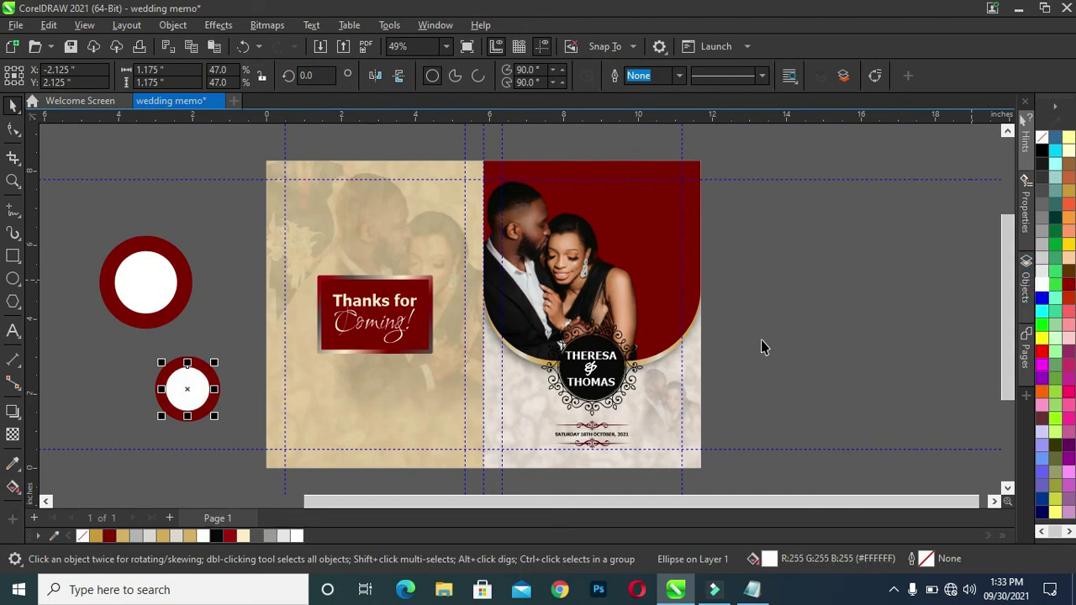
left_click_drag(106, 353, 242, 442)
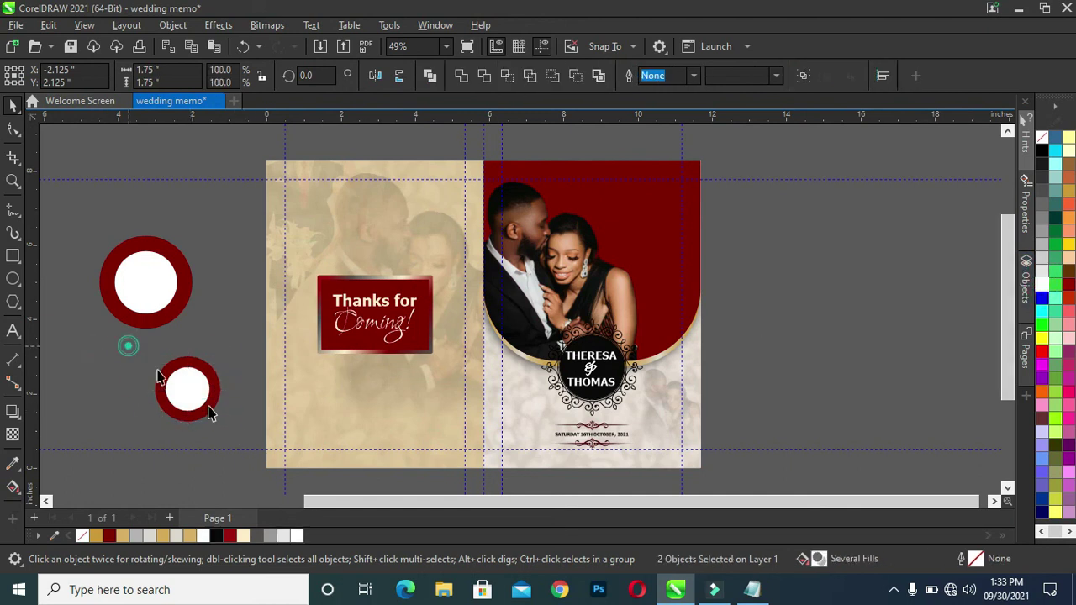
left_click_drag(185, 390, 499, 459)
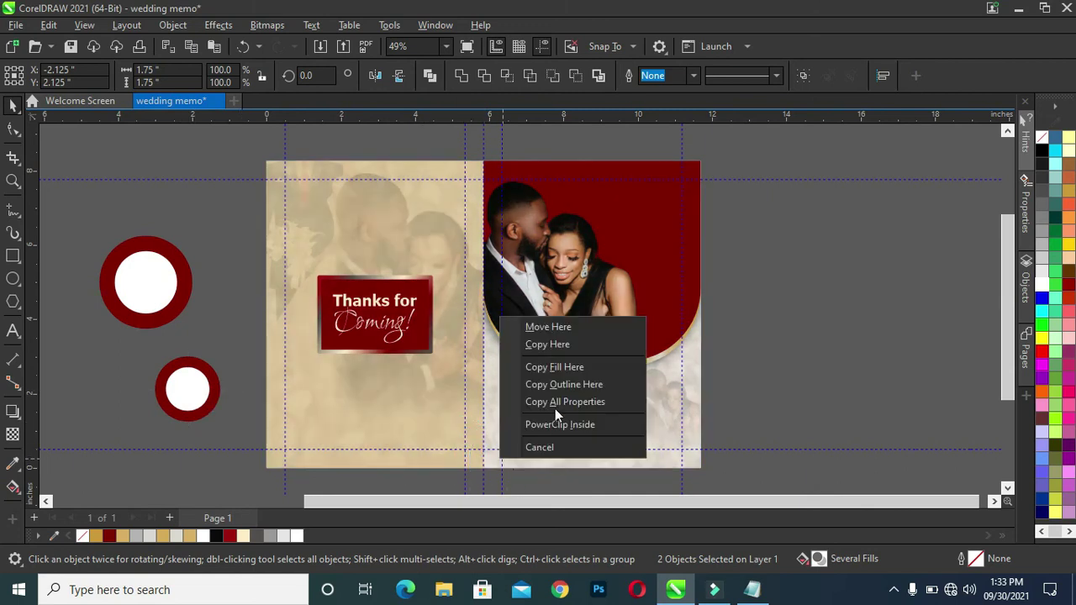
PowerClip the small ring into the photo panel's bottom edge
left_click(558, 423)
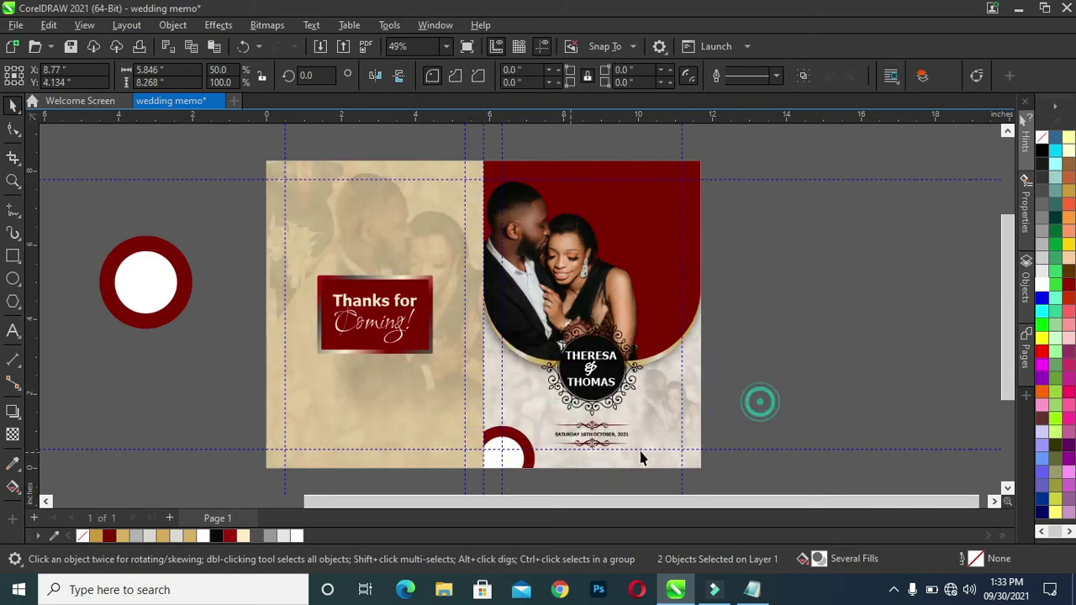
key("Escape")
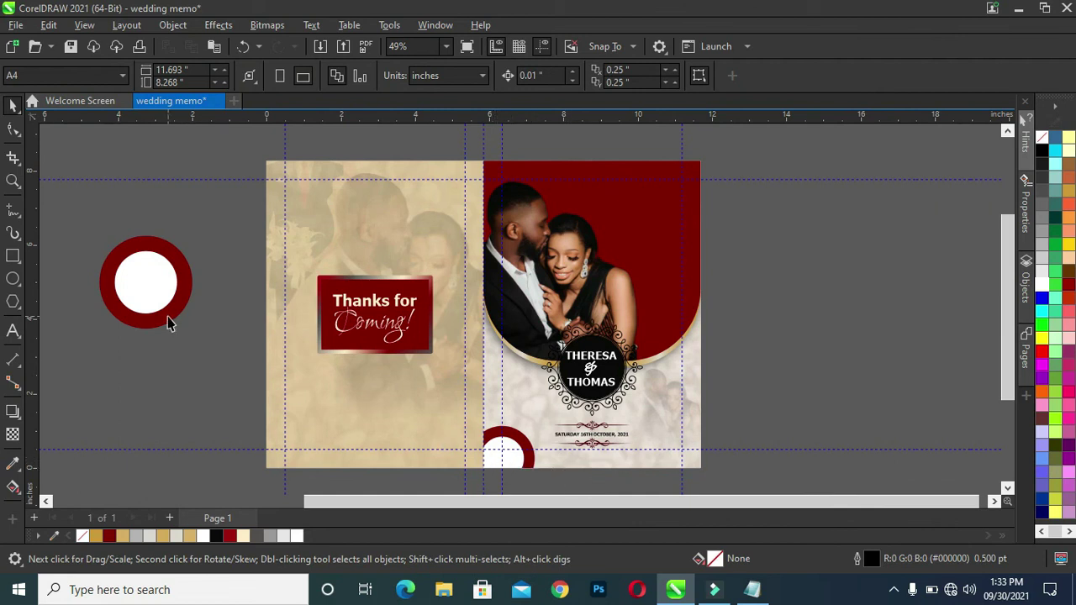
left_click_drag(84, 211, 221, 392)
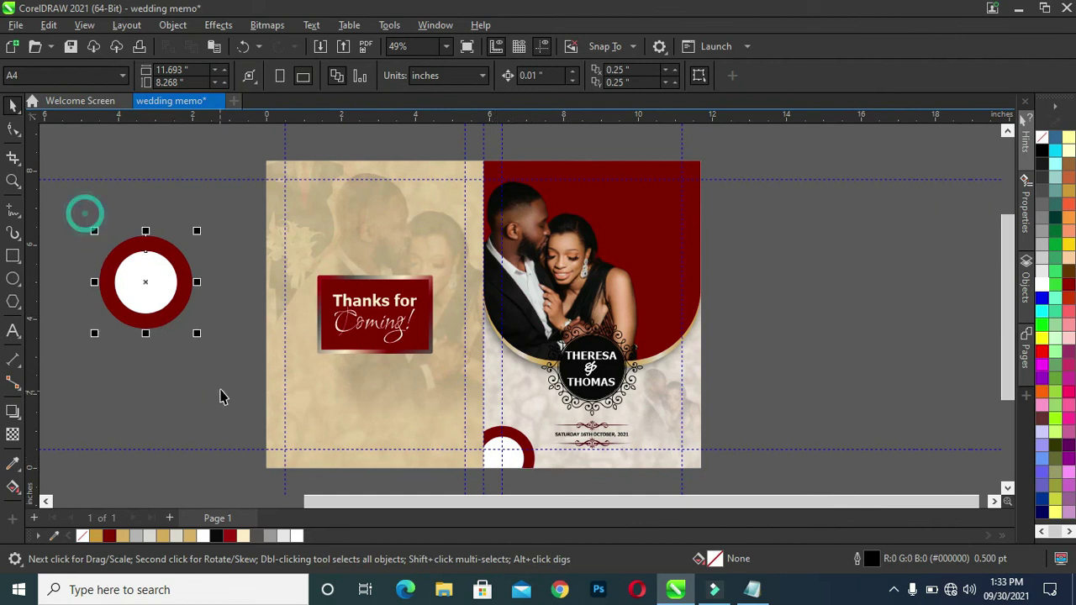
left_click(197, 331)
Shrink the large ring to 2 inches and PowerClip it into the left panel's top edge
mouse_move(80, 206)
left_mouse_down()
mouse_move(211, 350)
mouse_move(180, 330)
mouse_move(178, 315)
left_mouse_up()
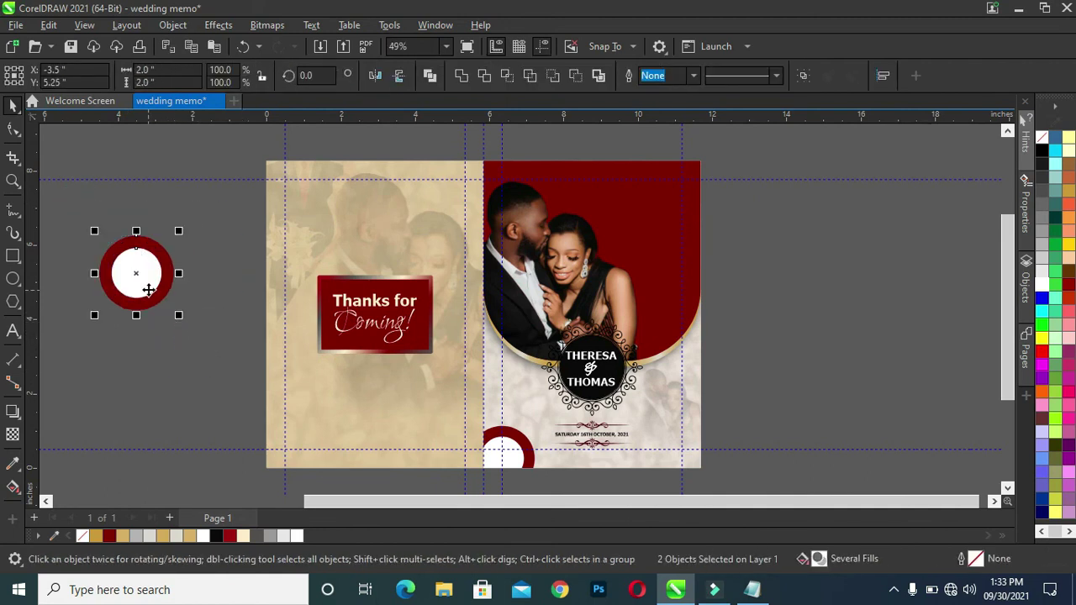
left_click_drag(146, 274, 473, 171)
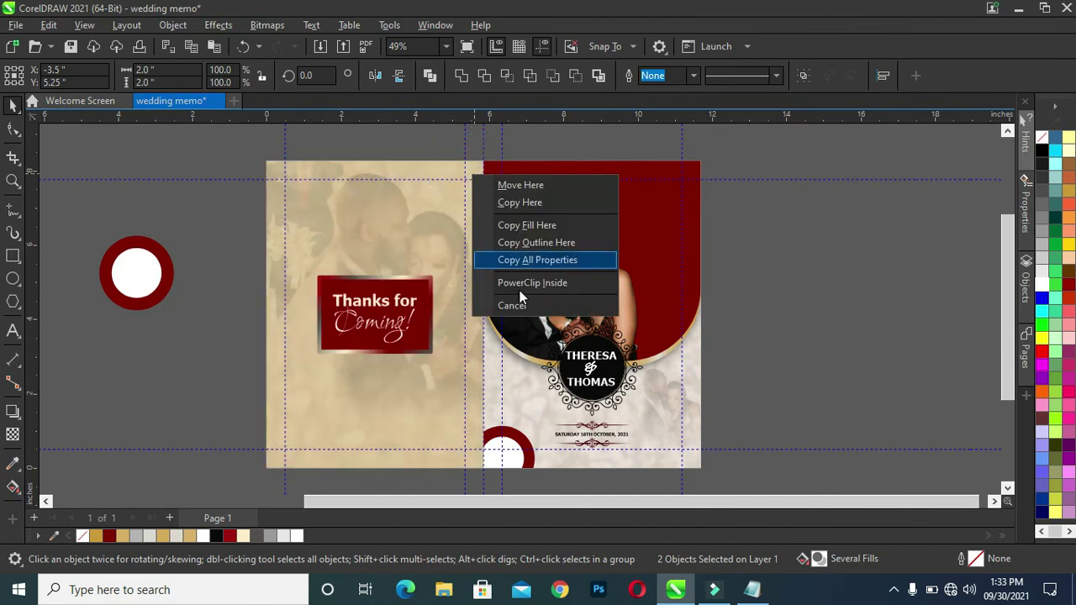
left_click(521, 284)
left_click(153, 256)
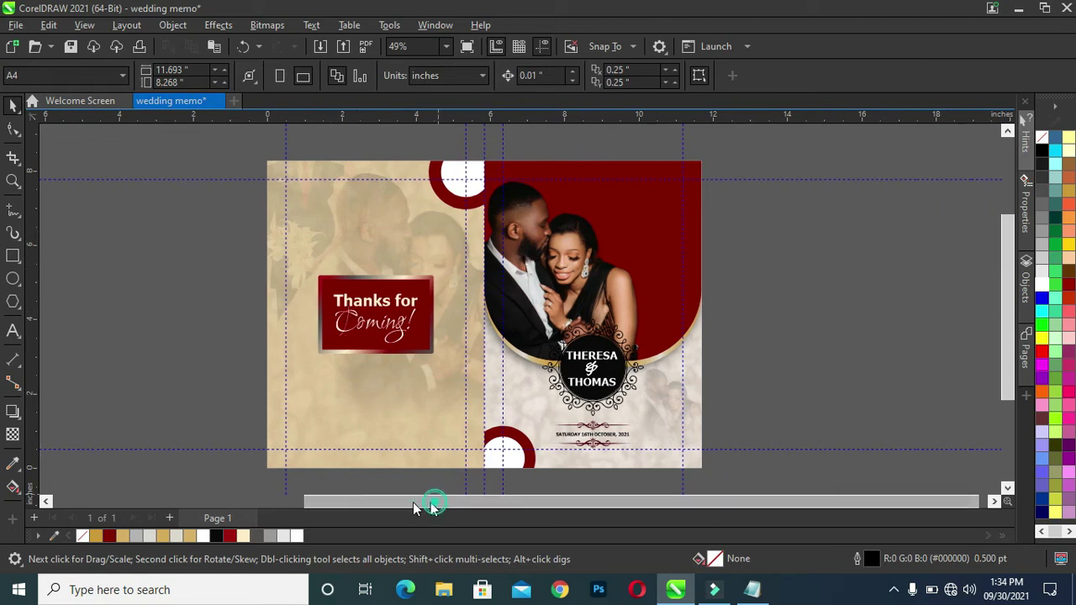
Bring the logo banner near the page and nudge its logo up within the banner
left_click_drag(413, 502, 300, 503)
left_click_drag(126, 268, 396, 365)
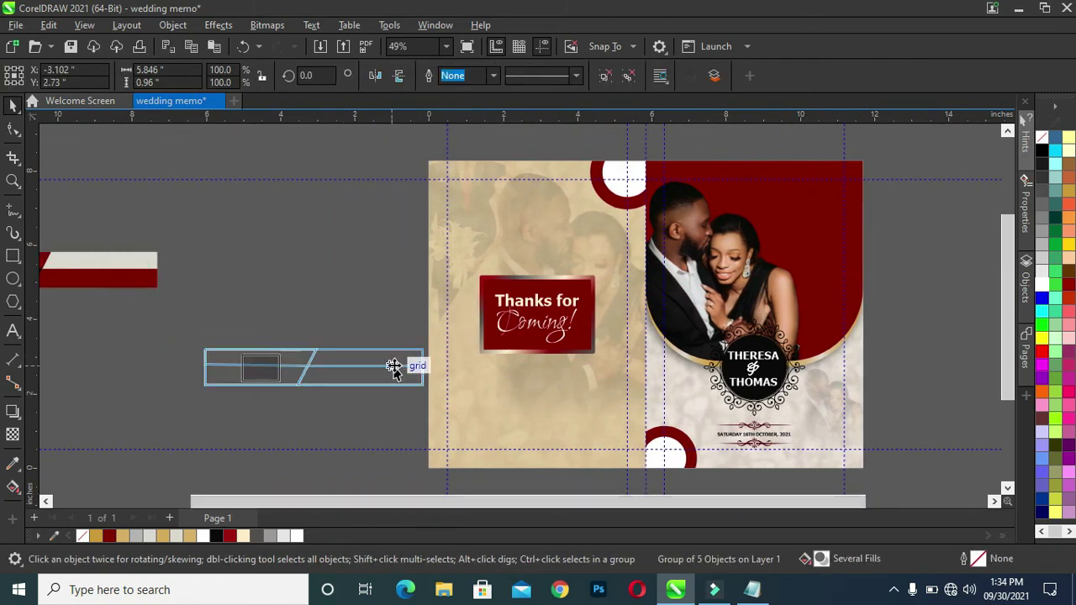
left_click(262, 374)
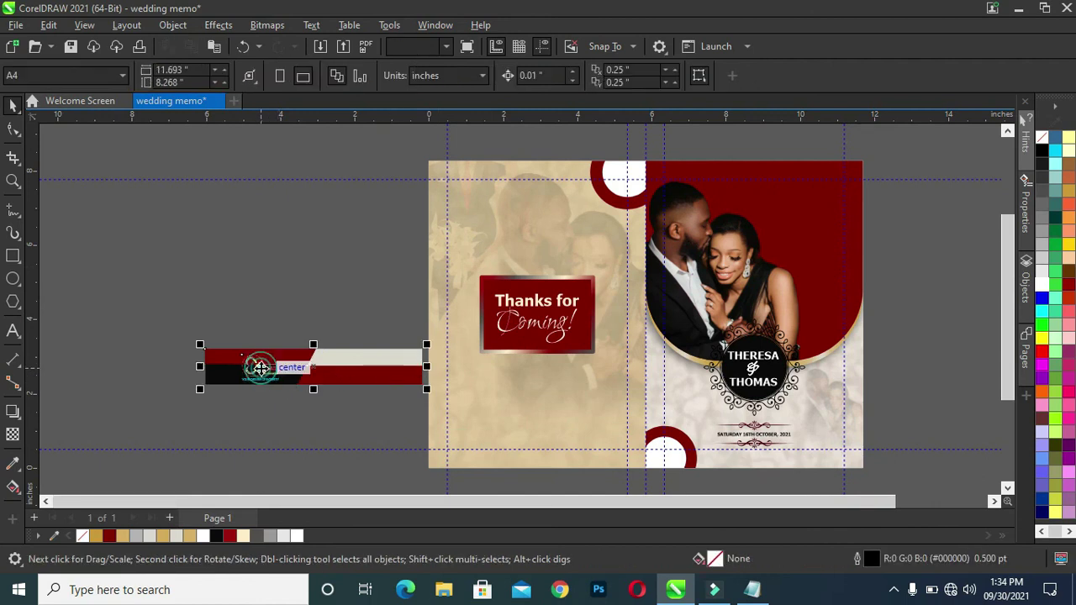
left_click(261, 369, "ctrl")
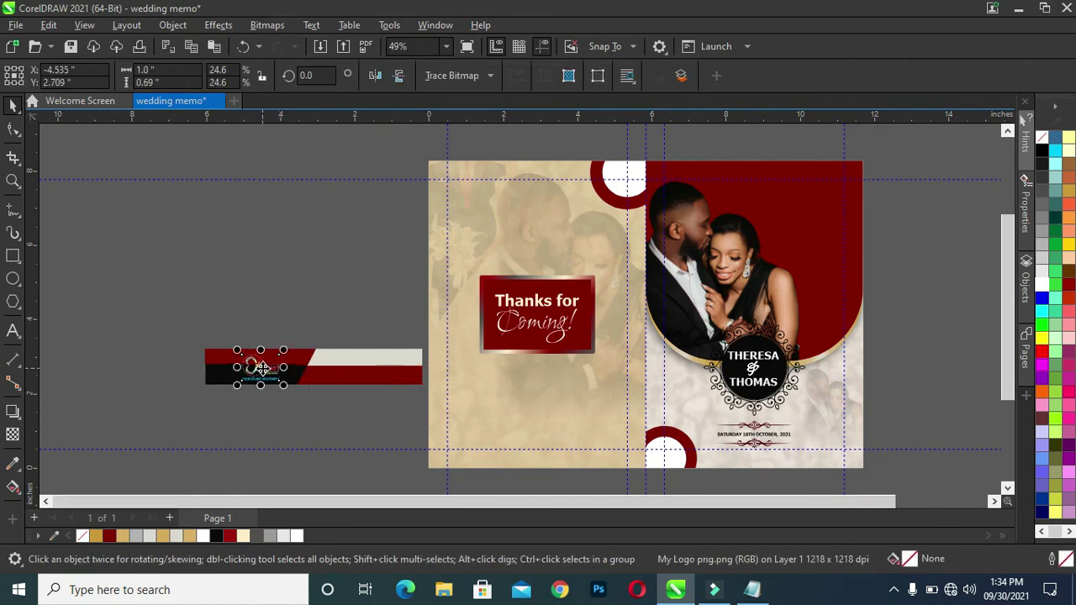
left_click_drag(263, 368, 236, 356)
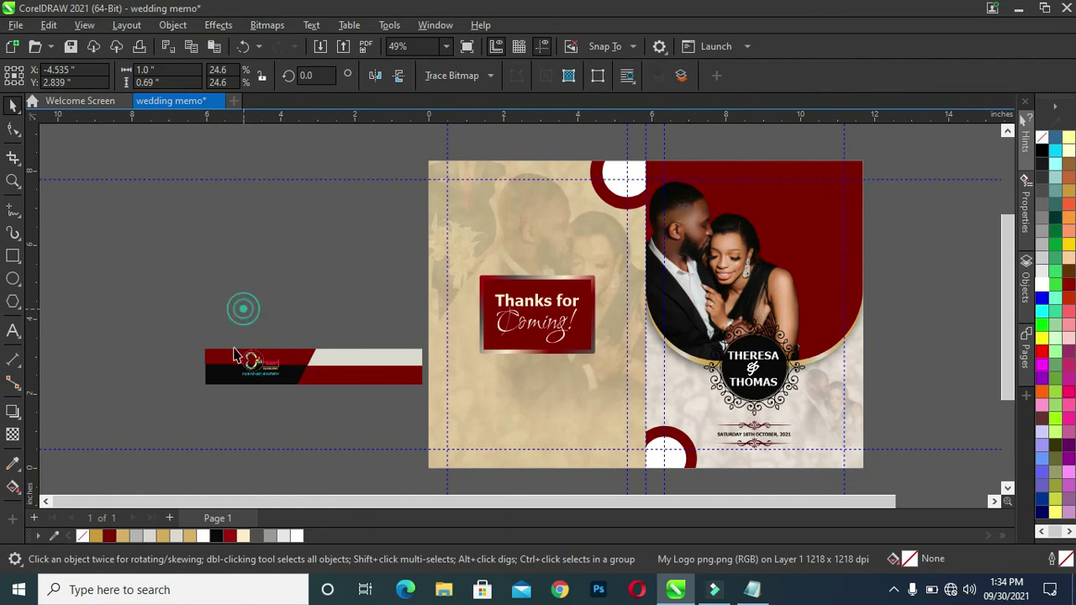
left_click(336, 361)
left_click_drag(364, 372, 326, 371)
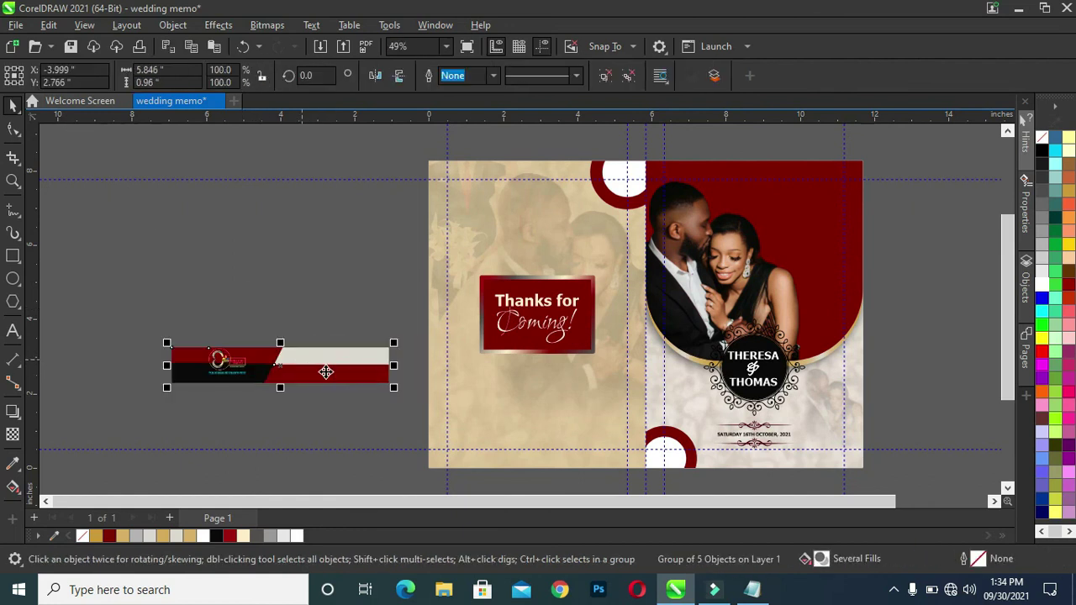
left_click(337, 412)
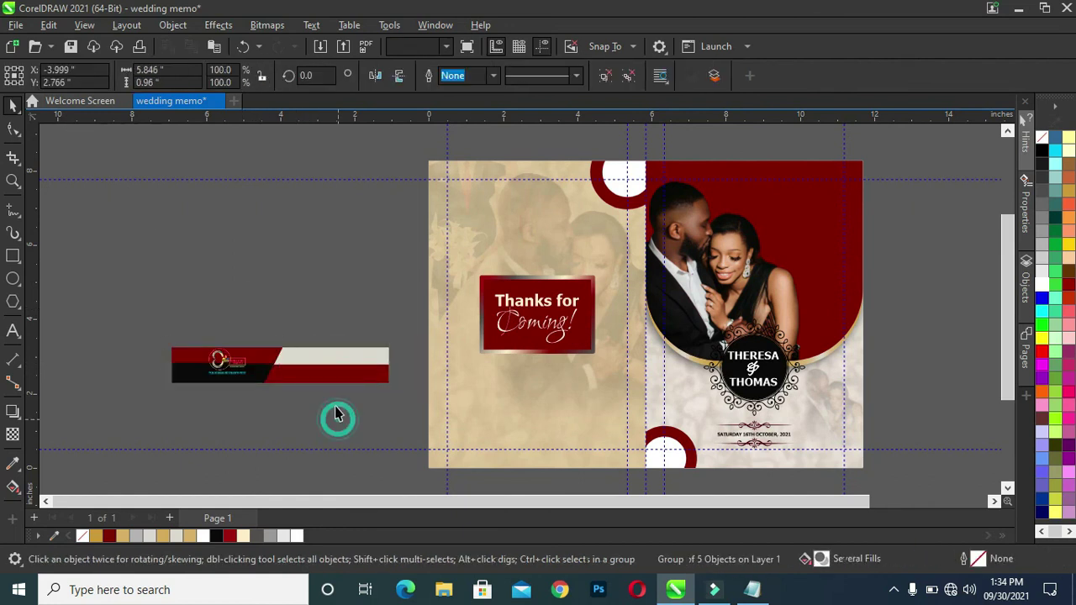
Move the banner onto the left panel and align it left and bottom with the panel background
left_click(284, 371)
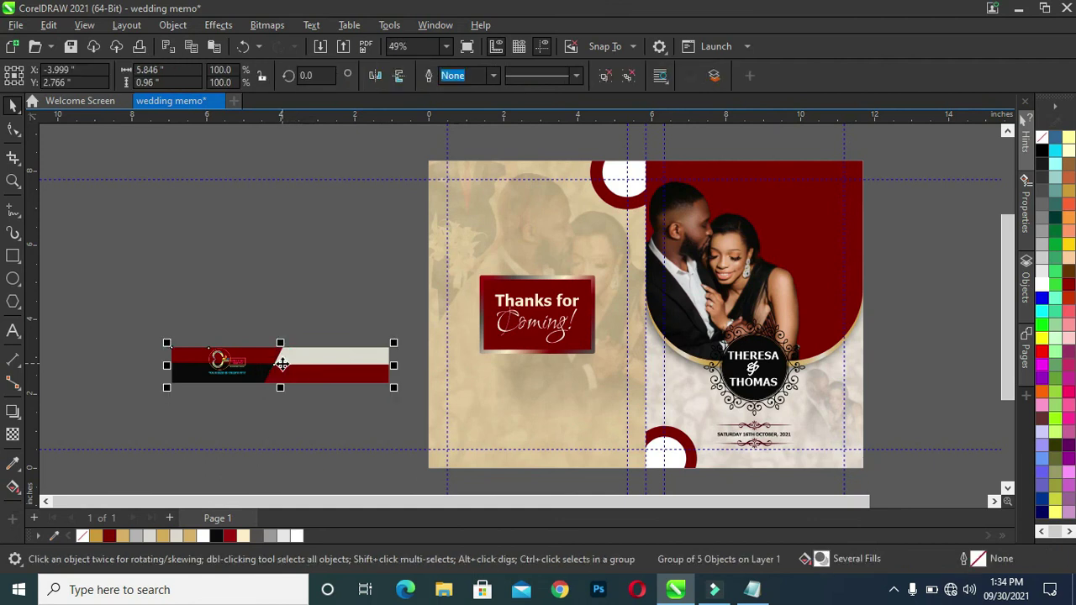
left_click_drag(283, 367, 421, 395)
left_click(588, 420)
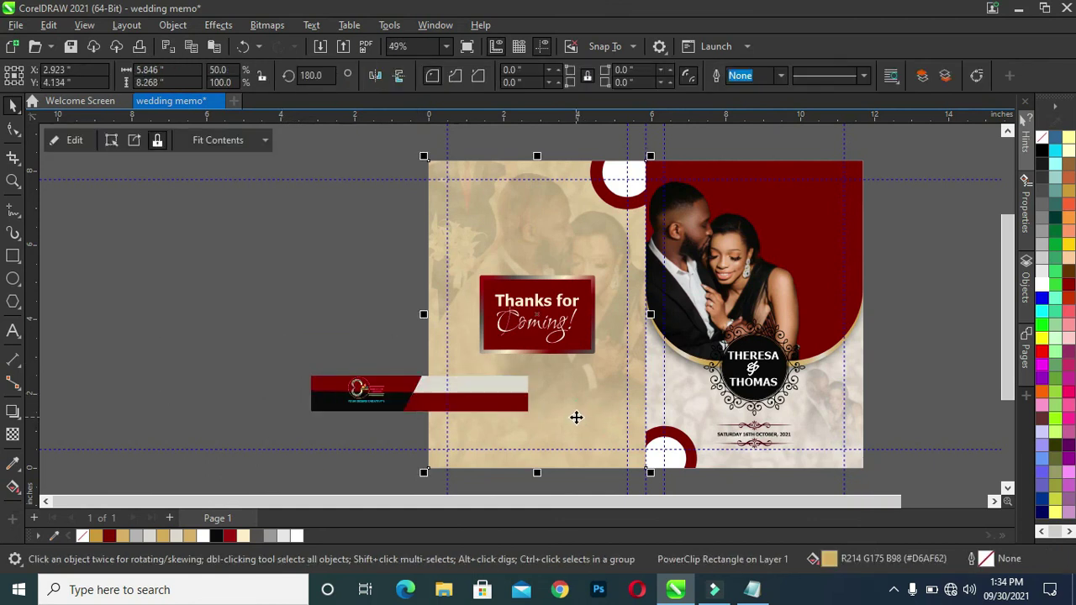
left_click(351, 402)
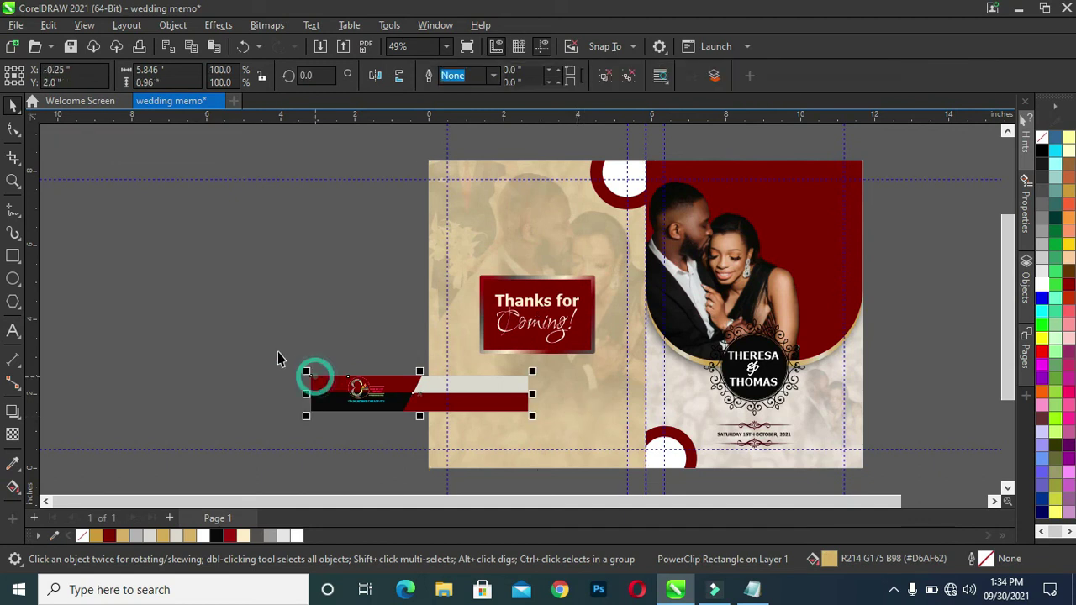
left_click(572, 429, "shift")
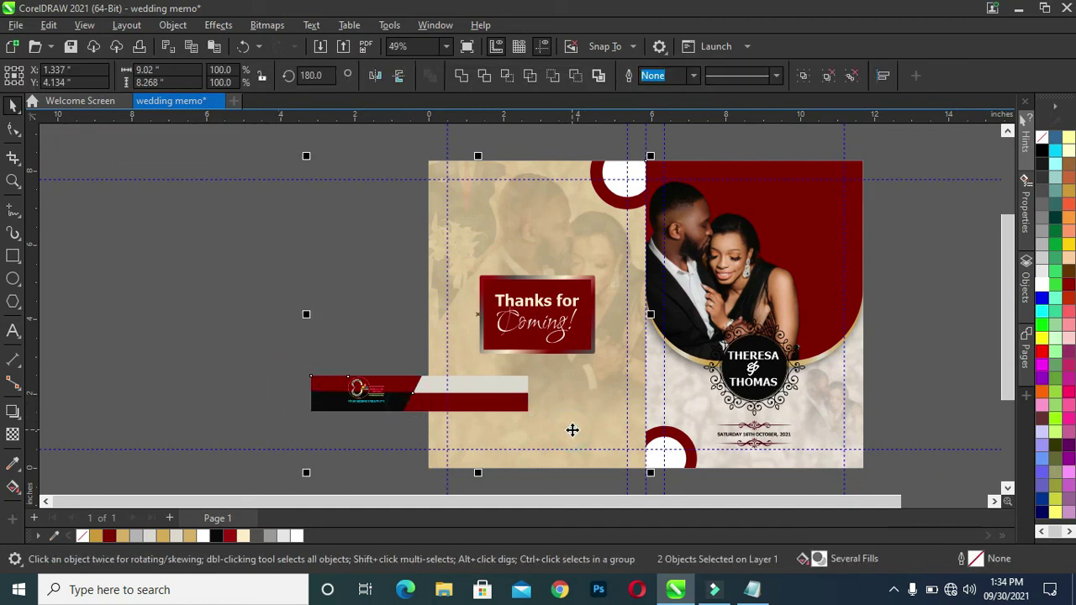
key("l")
key("b")
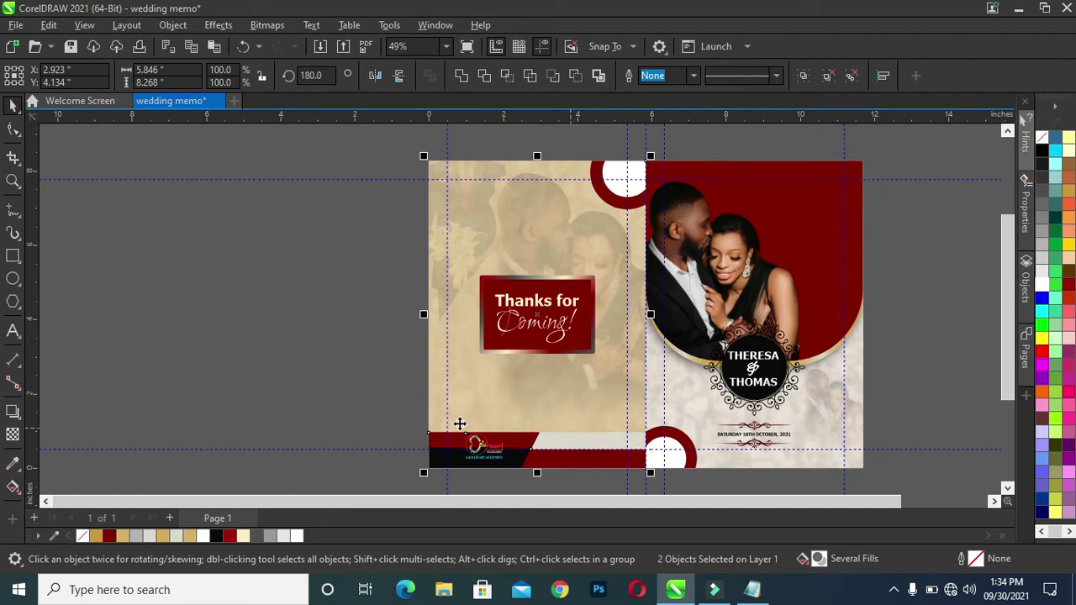
left_click(351, 406)
scroll(327, 380, "up", 1)
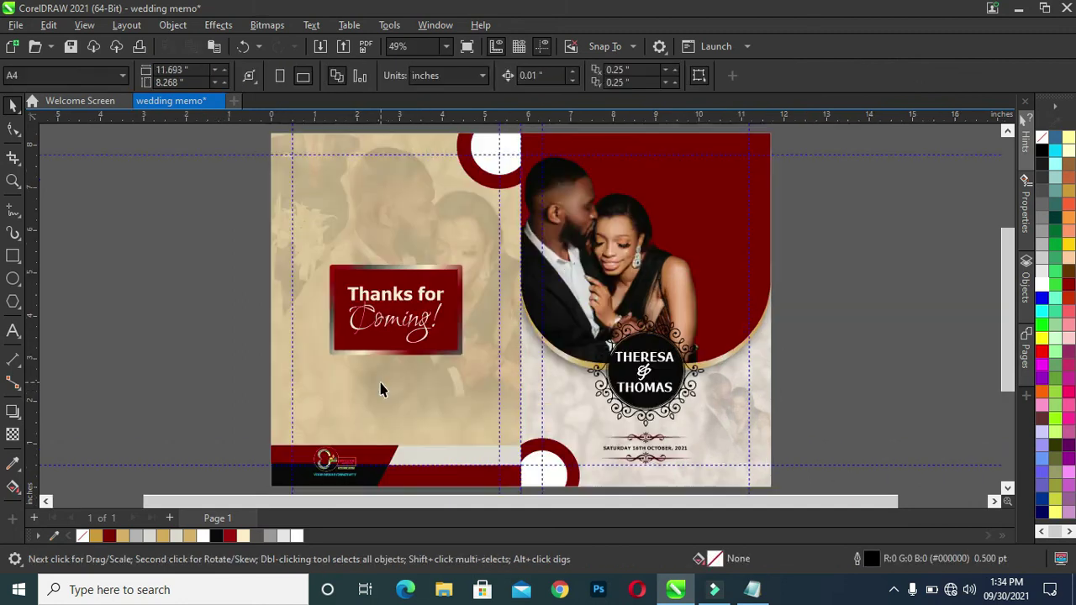